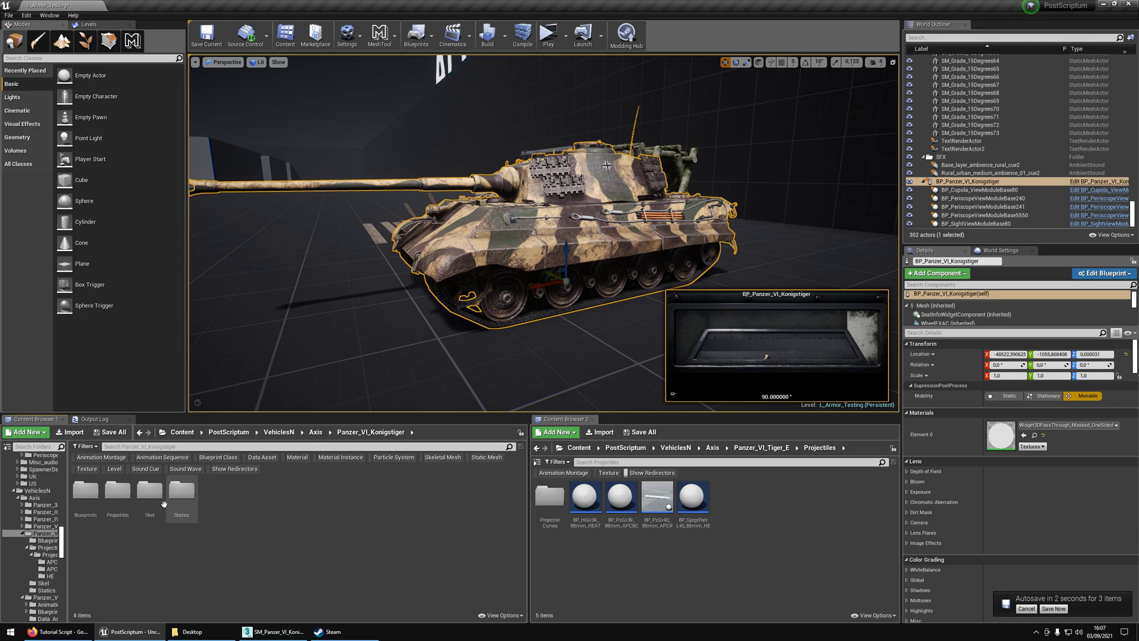
Step: Open the Königstiger's Projectiles folder and compare its four shell blueprints with those in the Tiger E's Projectiles folder
{"action": "double_click", "coordinate": [117, 489]}
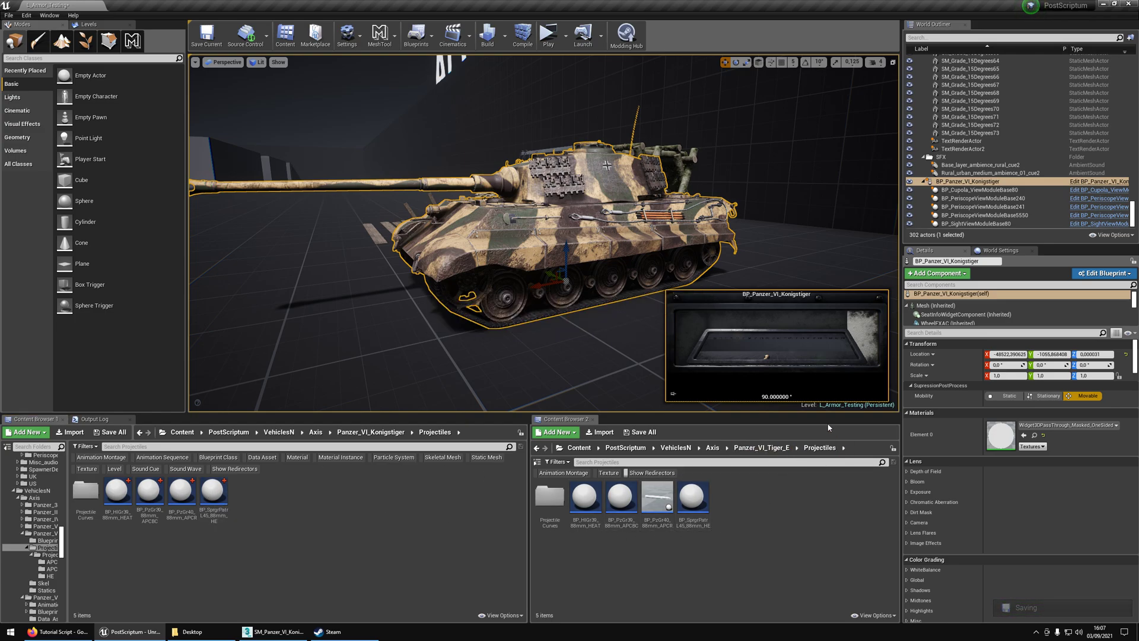
{"action": "left_click", "coordinate": [584, 501]}
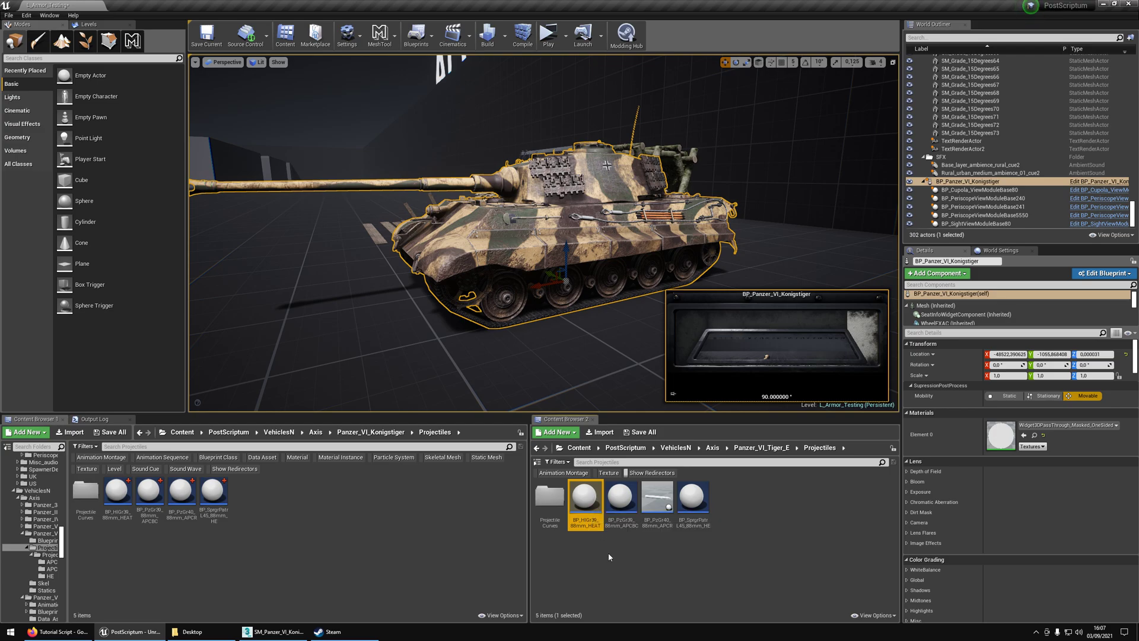
{"action": "left_click", "coordinate": [621, 501], "text": "ctrl"}
{"action": "left_click", "coordinate": [657, 505], "text": "ctrl"}
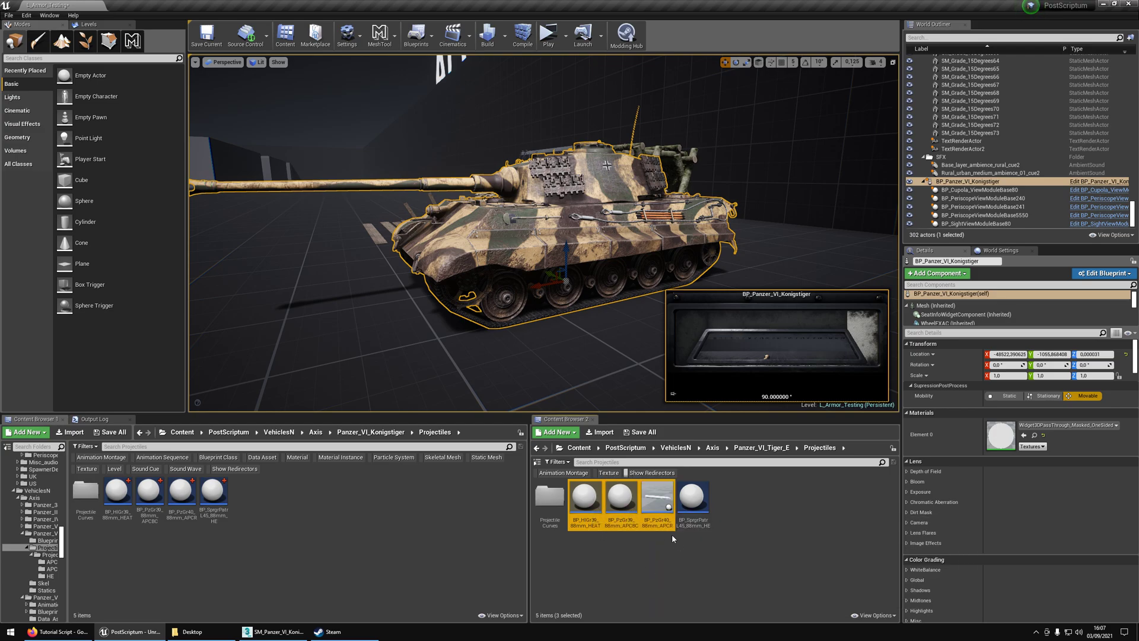
{"action": "left_click", "coordinate": [595, 536]}
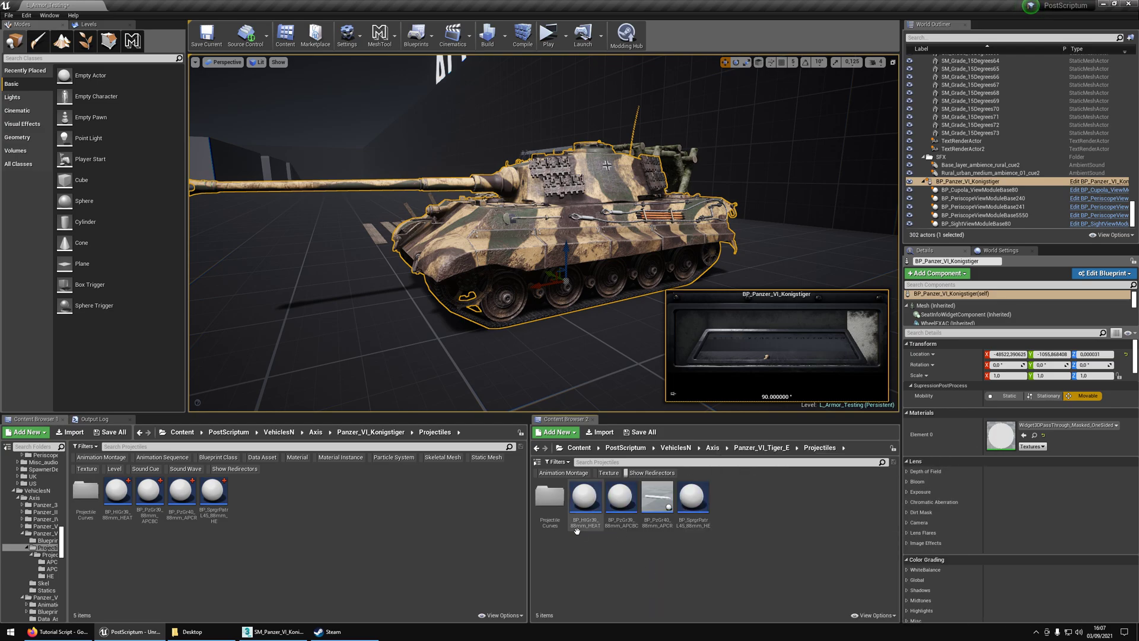
{"action": "left_click", "coordinate": [595, 516]}
{"action": "left_click", "coordinate": [693, 508], "text": "shift"}
Step: Examine the HE and APCR curve assets in the Tiger E's ProjectileCurves folder, then return to the Panzer_VI_Tiger_E folder
{"action": "double_click", "coordinate": [547, 505]}
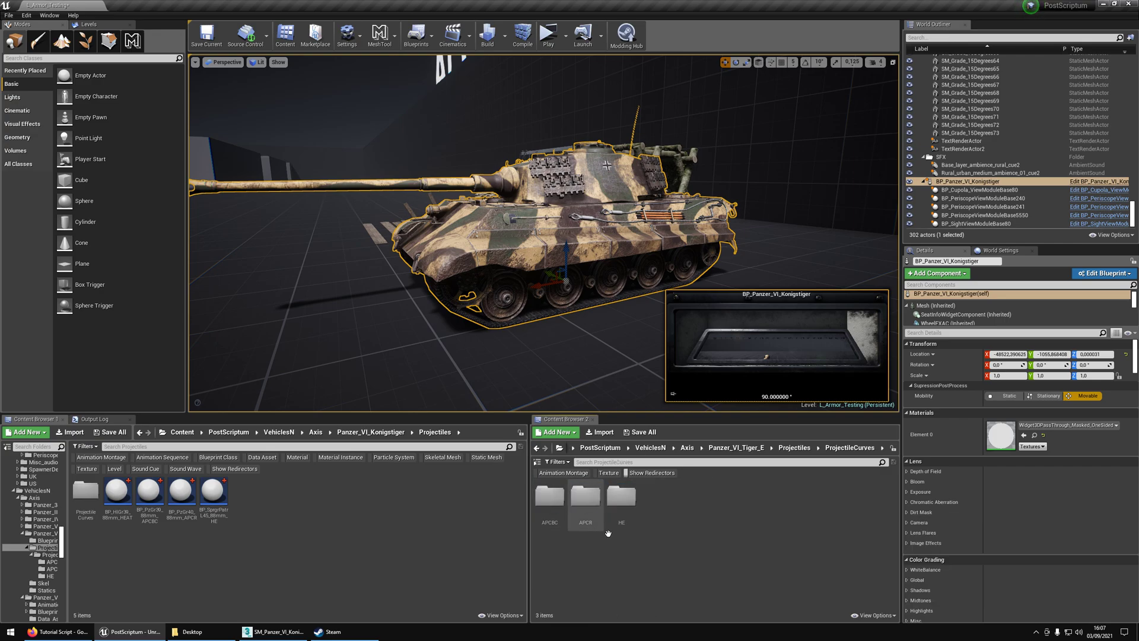
{"action": "double_click", "coordinate": [621, 497]}
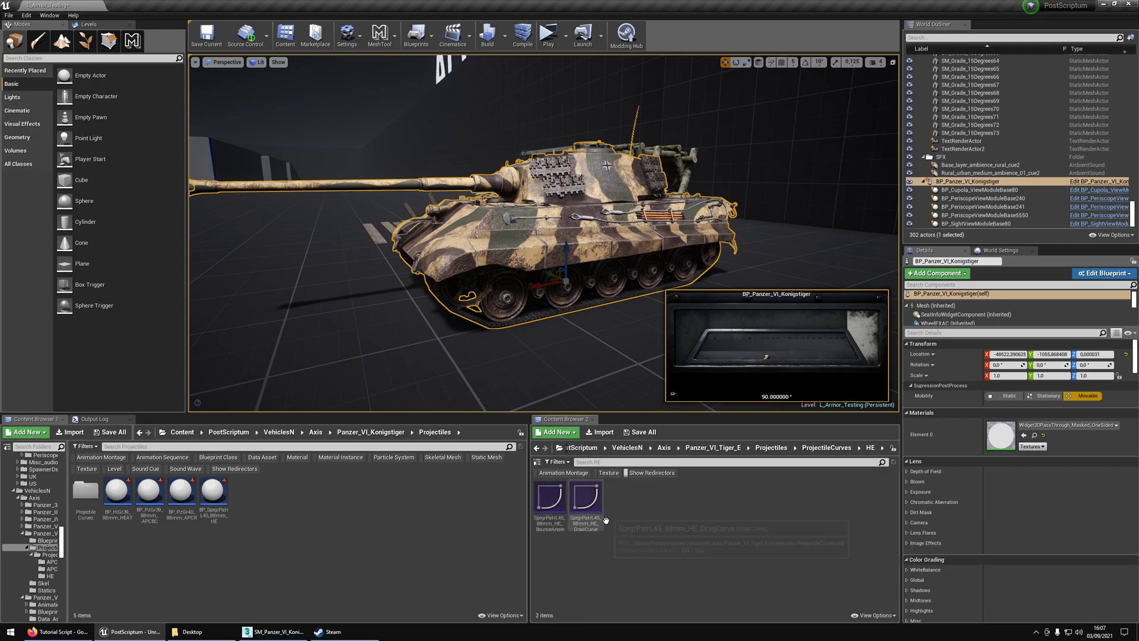
{"action": "key", "text": "alt+Left"}
{"action": "double_click", "coordinate": [585, 504]}
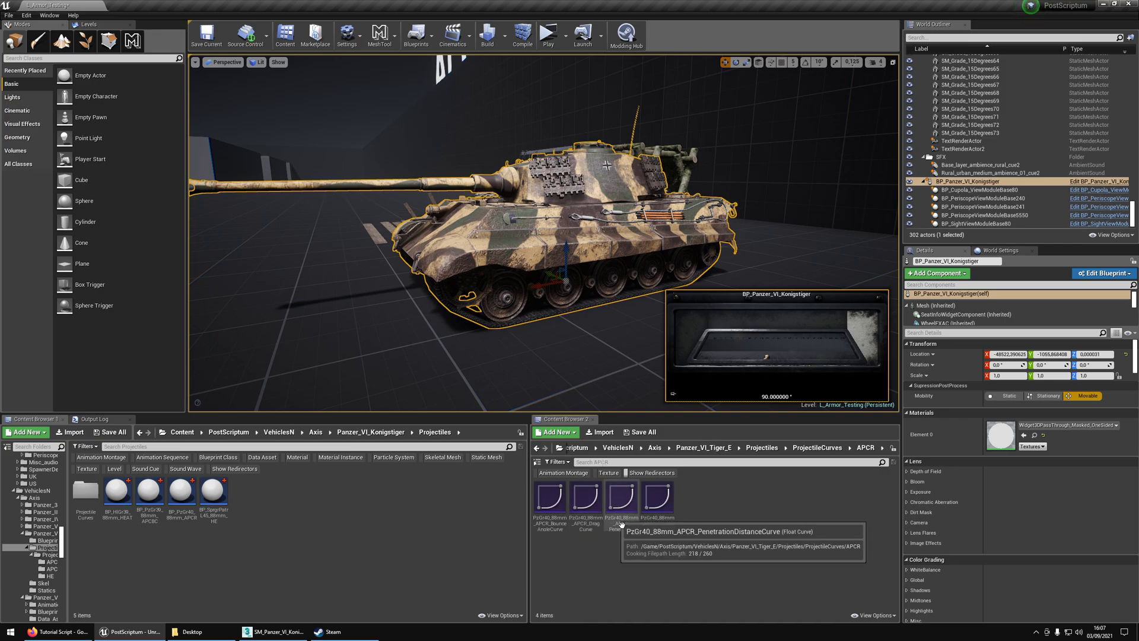
{"action": "left_click", "coordinate": [562, 511]}
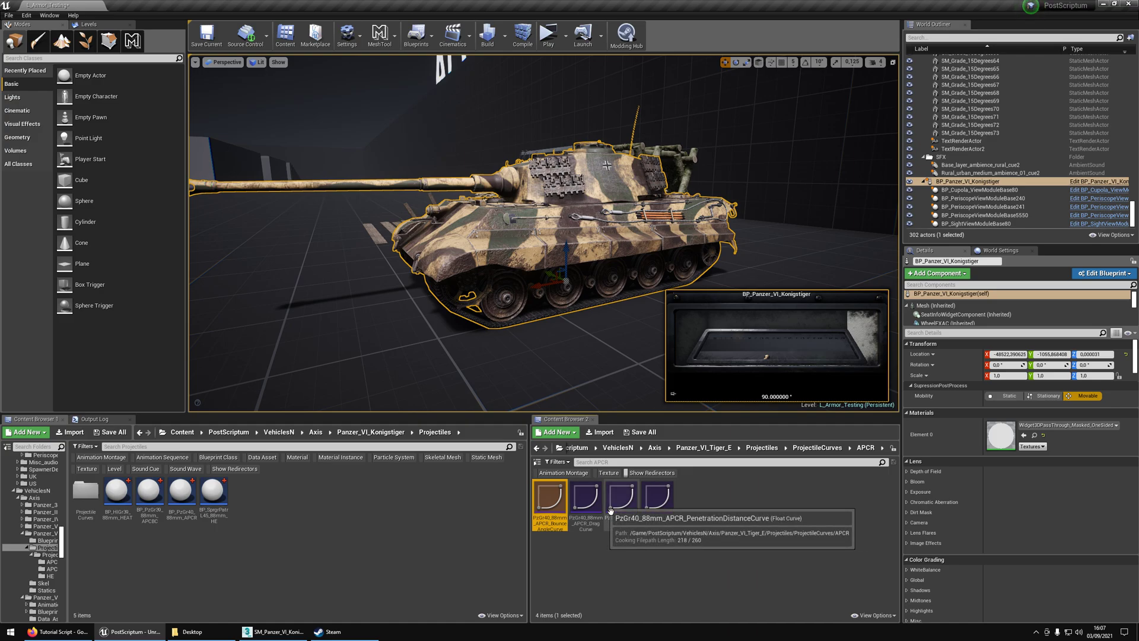
{"action": "left_click", "coordinate": [672, 518]}
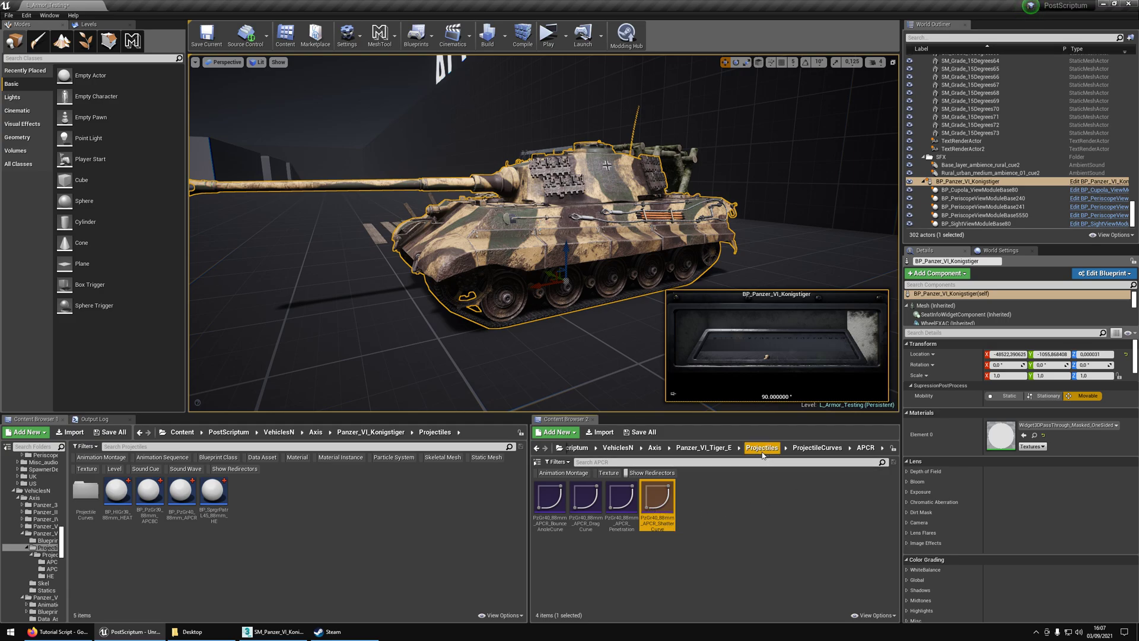
{"action": "left_click", "coordinate": [306, 520]}
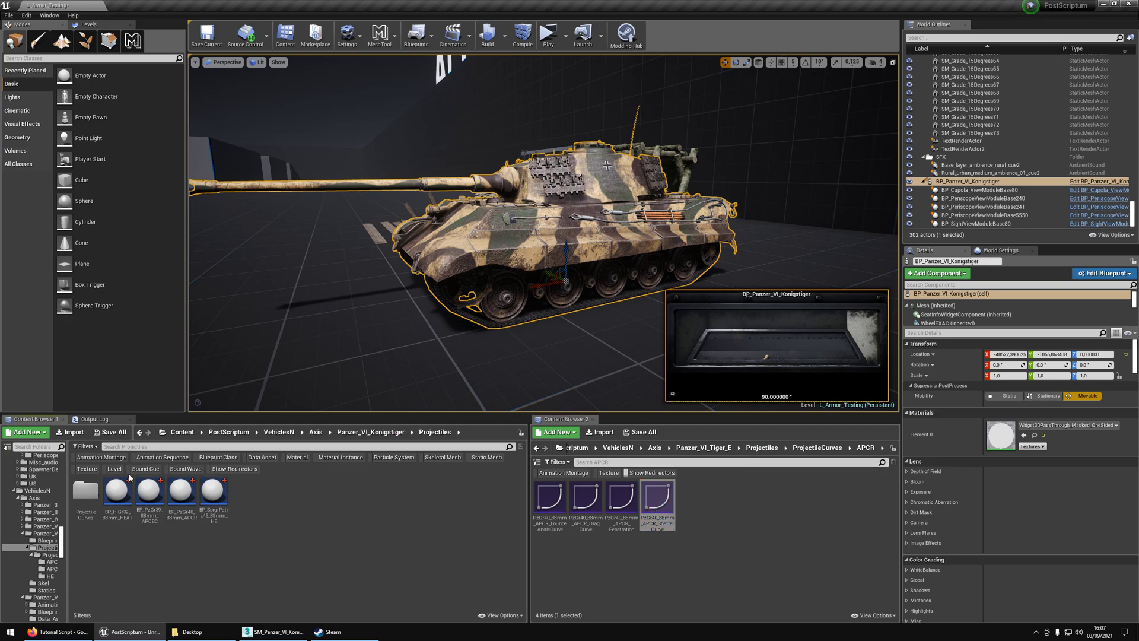
{"action": "left_click", "coordinate": [704, 447]}
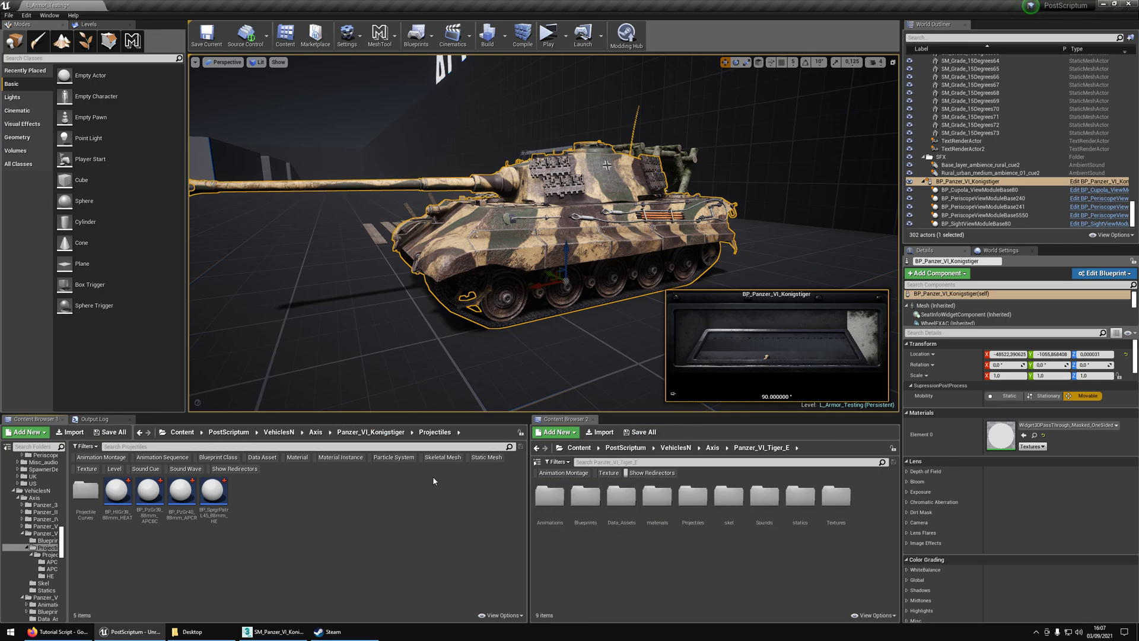
Step: Open the Königstiger's HEAT, APCBC, APCR and HE projectile blueprints together from its Projectiles folder
{"action": "key", "text": "a"}
{"action": "right_click_drag", "start_coordinate": [486, 272], "coordinate": [525, 270]}
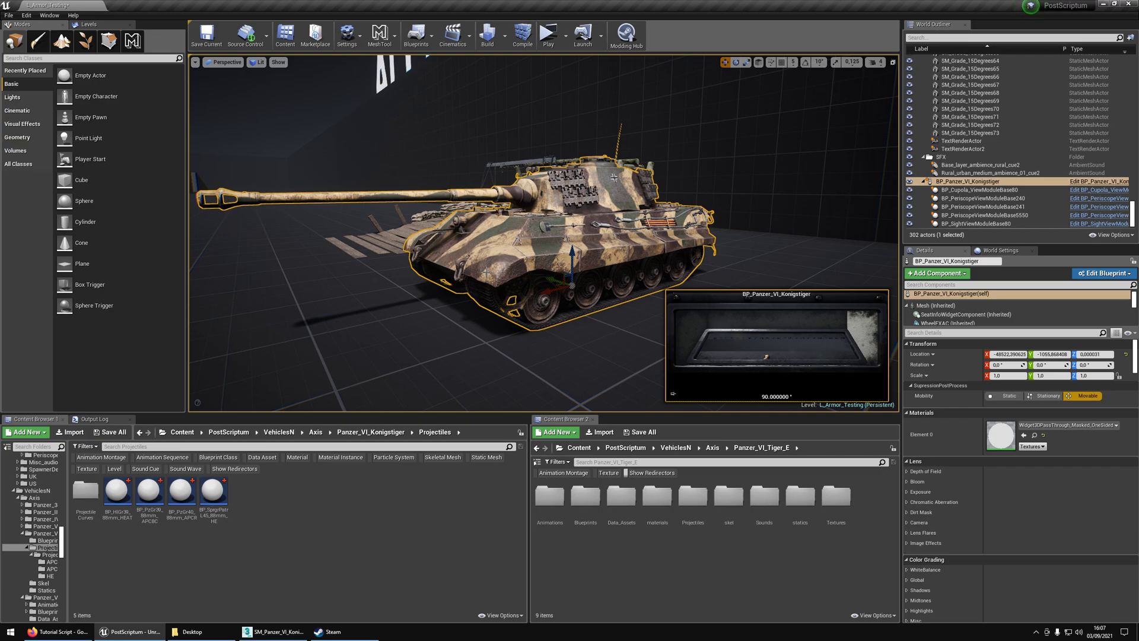
{"action": "left_click", "coordinate": [118, 495]}
{"action": "left_click", "coordinate": [219, 503], "text": "shift"}
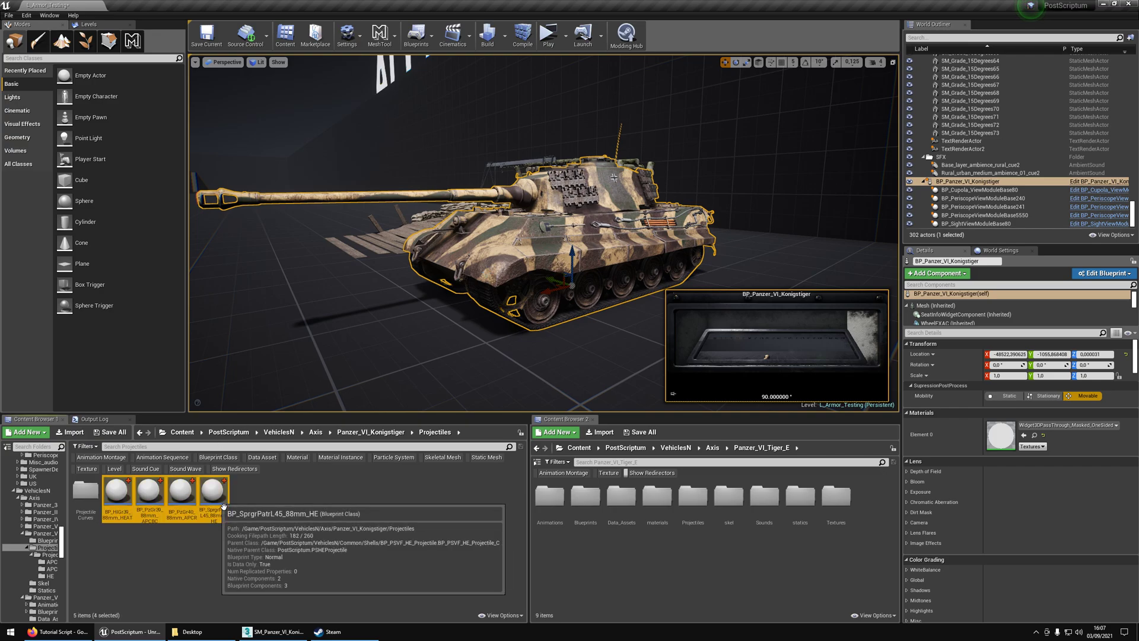
{"action": "double_click", "coordinate": [183, 491]}
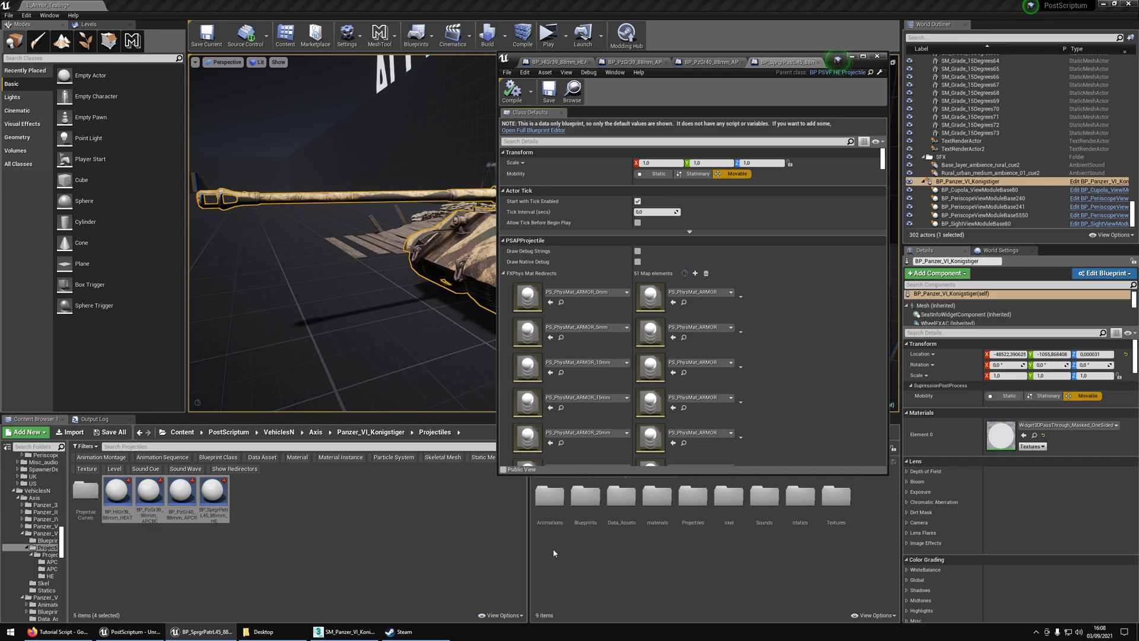
Step: Review the Königstiger's projectile blueprints and open its ProjectileCurves folder
{"action": "double_click", "coordinate": [86, 492]}
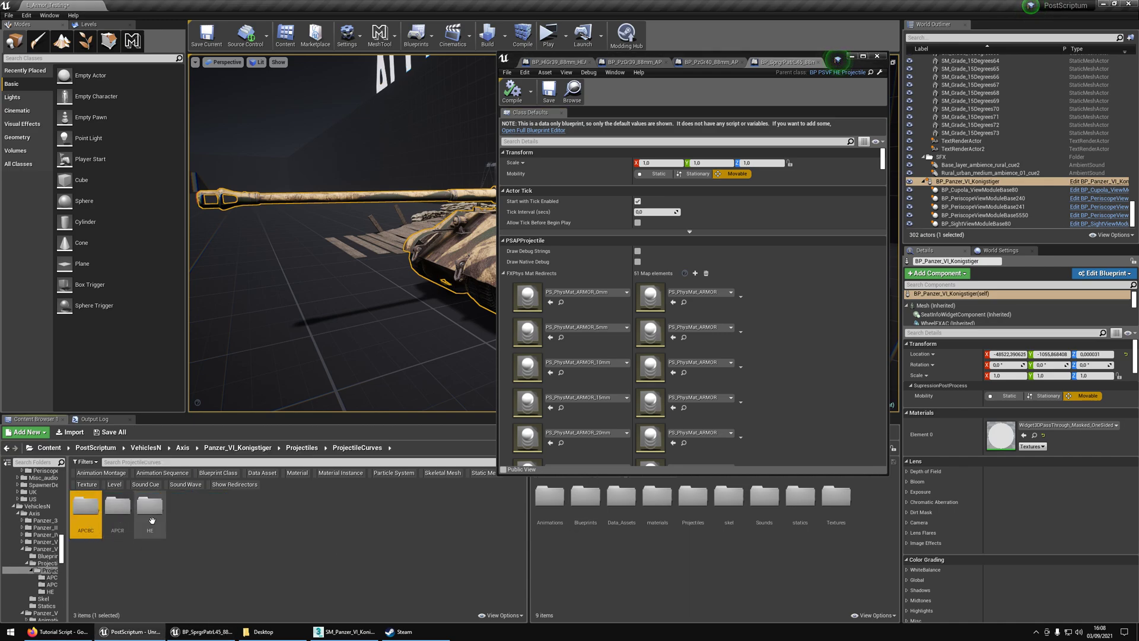
{"action": "key", "text": "alt+Left"}
{"action": "left_click", "coordinate": [117, 495]}
{"action": "left_click", "coordinate": [212, 495], "text": "shift"}
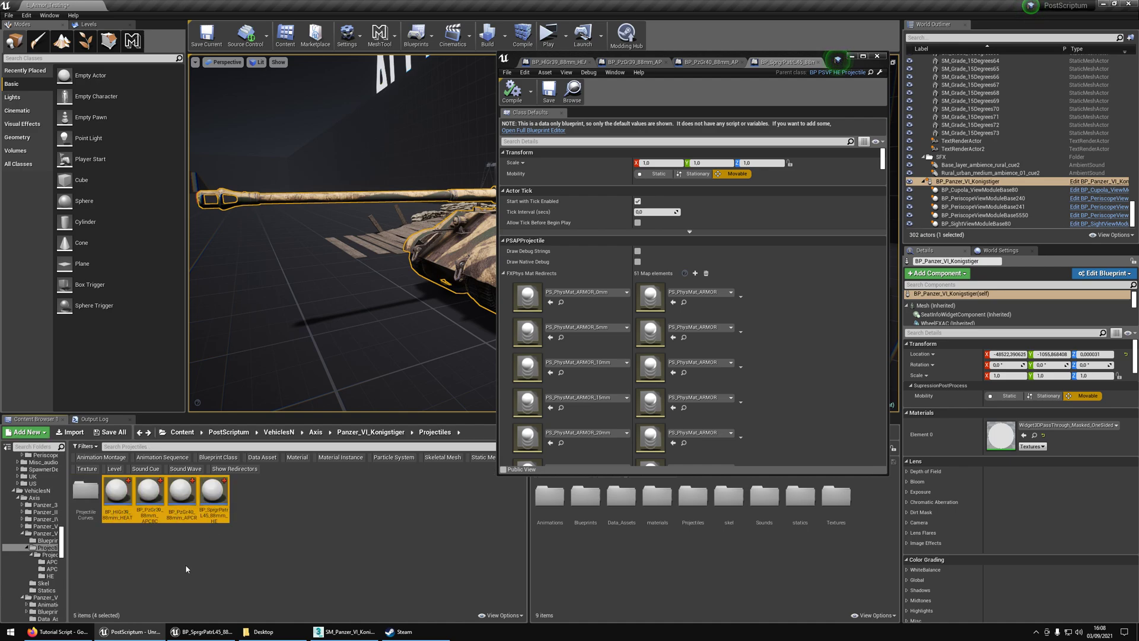
{"action": "double_click", "coordinate": [85, 493]}
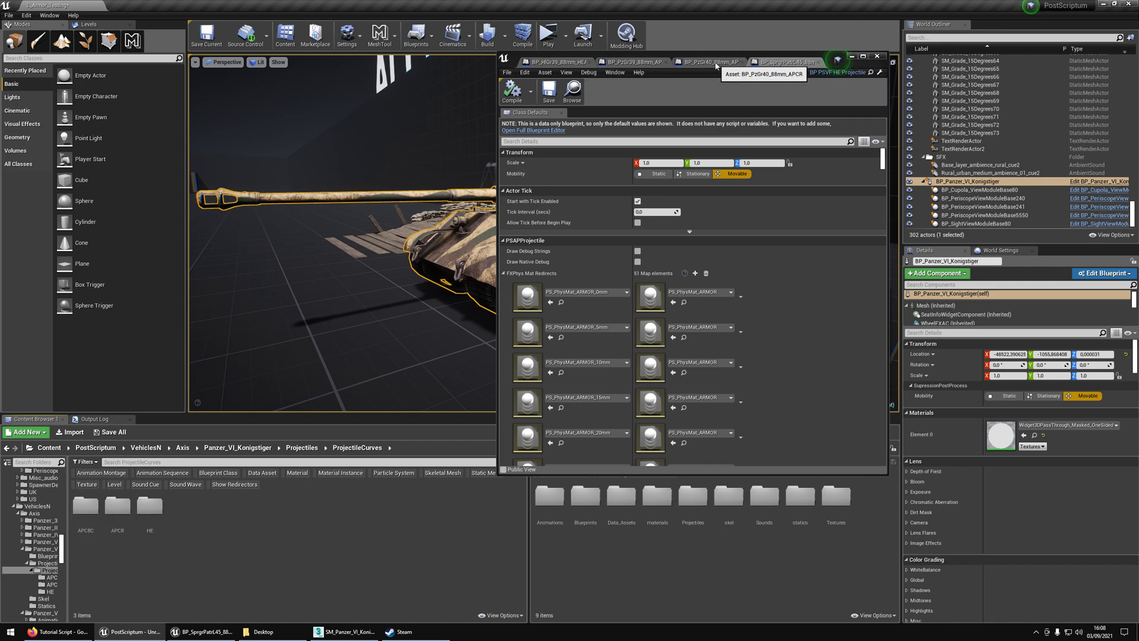
Step: Bring up the BP_PzGr39_88mm_APCBC blueprint as the first tab and filter its class defaults by "curve"
{"action": "left_click_drag", "start_coordinate": [638, 62], "coordinate": [568, 58]}
{"action": "double_click", "coordinate": [570, 55]}
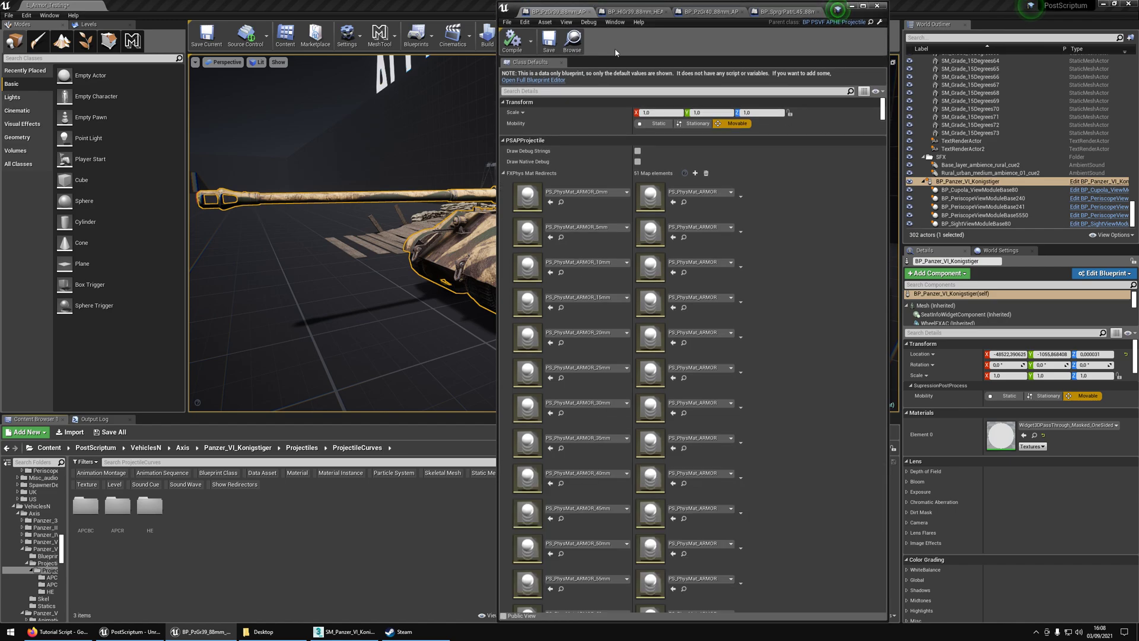
{"action": "left_click", "coordinate": [553, 94]}
{"action": "type", "text": "curve"}
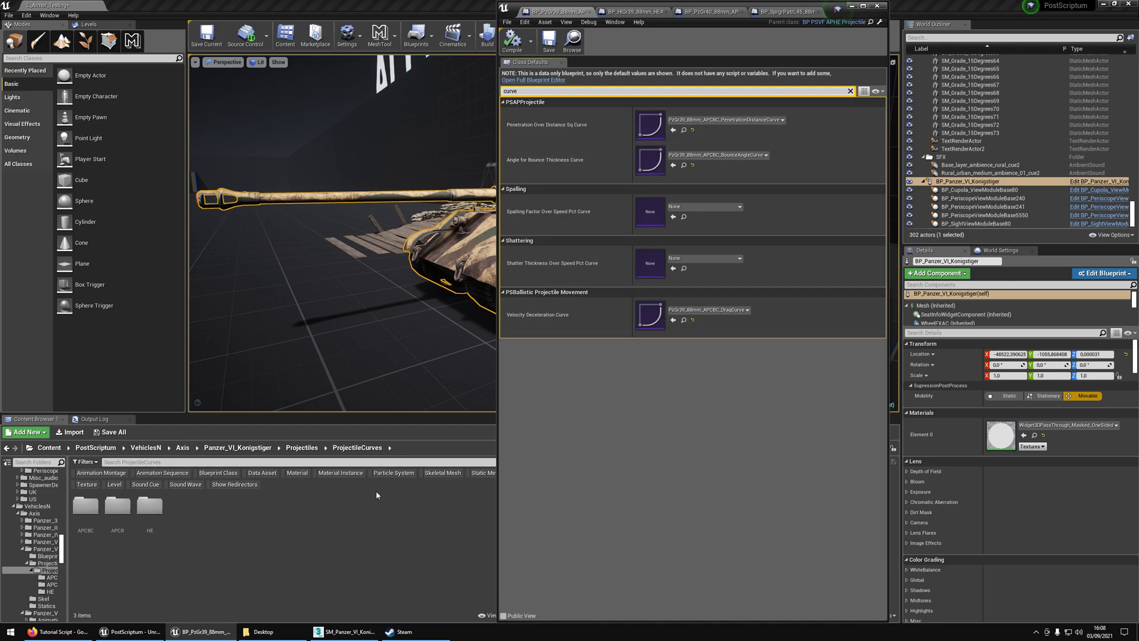
Step: Assign the Königstiger's APCBC bounce angle, drag, penetration distance and shatter curves to the matching blueprint properties and save the blueprint
{"action": "left_click", "coordinate": [96, 509]}
{"action": "double_click", "coordinate": [98, 510]}
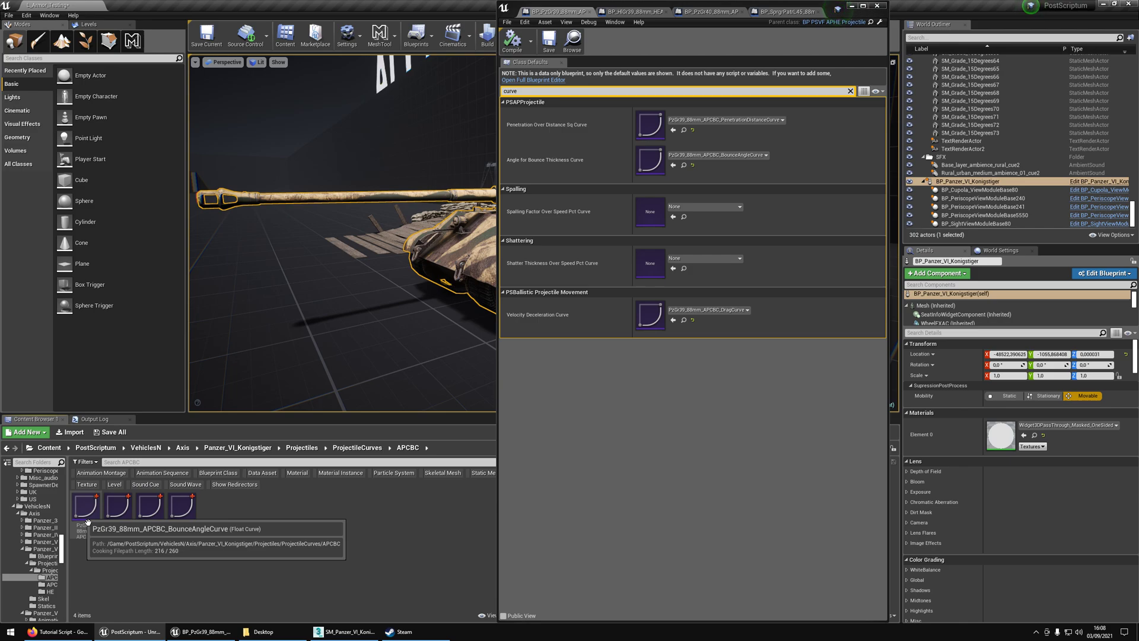
{"action": "left_click_drag", "start_coordinate": [88, 522], "coordinate": [650, 159]}
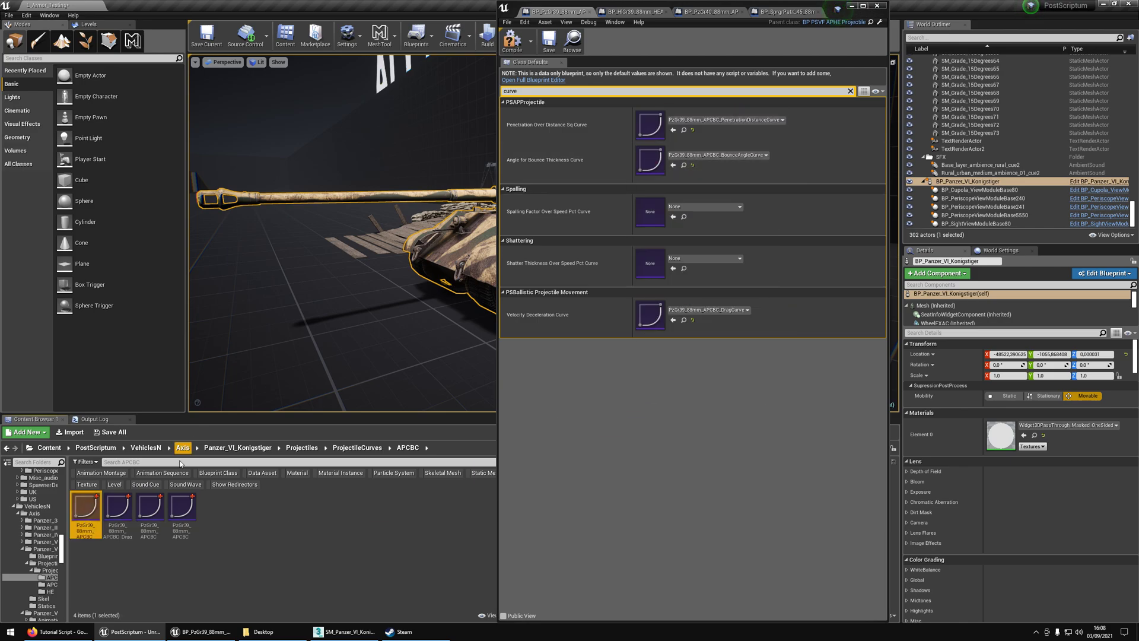
{"action": "left_click_drag", "start_coordinate": [122, 530], "coordinate": [650, 315]}
{"action": "left_click_drag", "start_coordinate": [165, 528], "coordinate": [650, 124]}
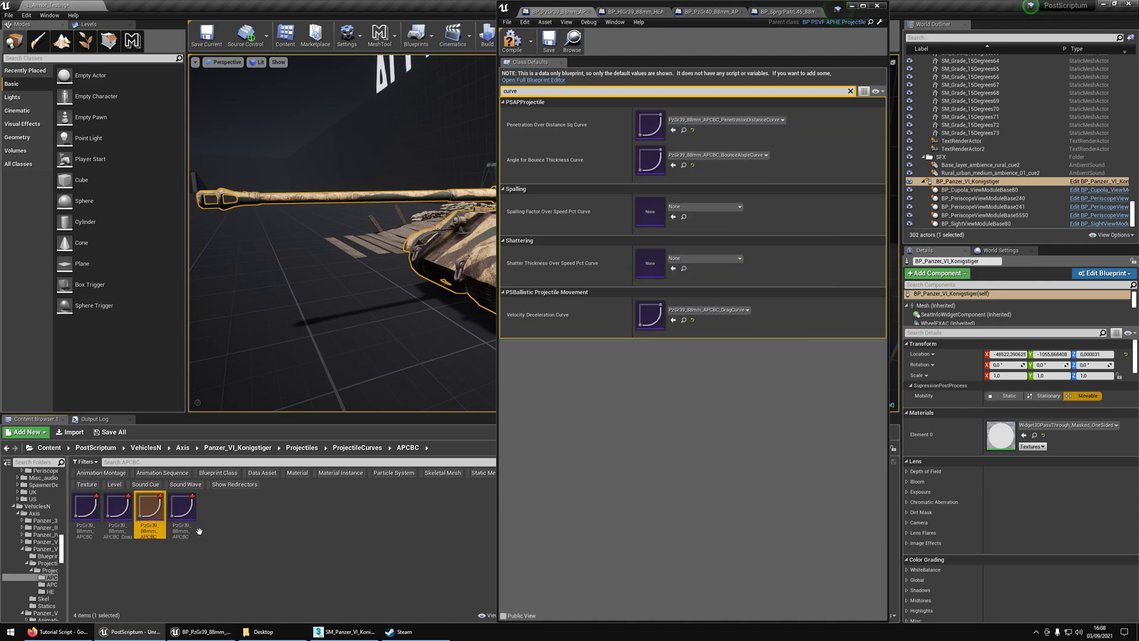
{"action": "left_click_drag", "start_coordinate": [196, 532], "coordinate": [638, 269]}
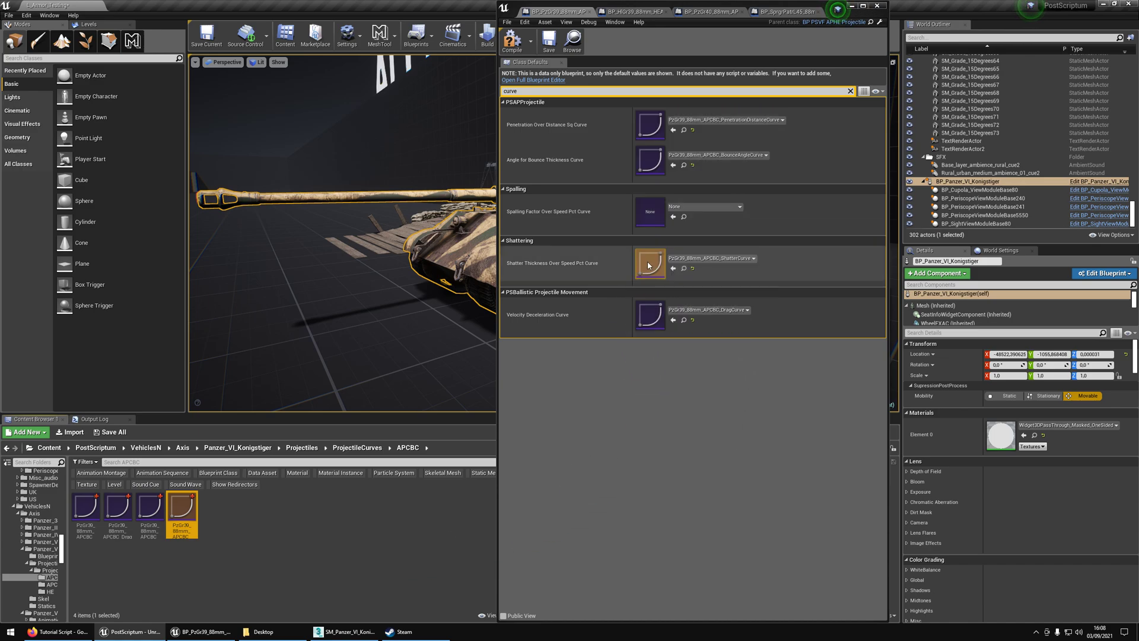
{"action": "left_click", "coordinate": [547, 41]}
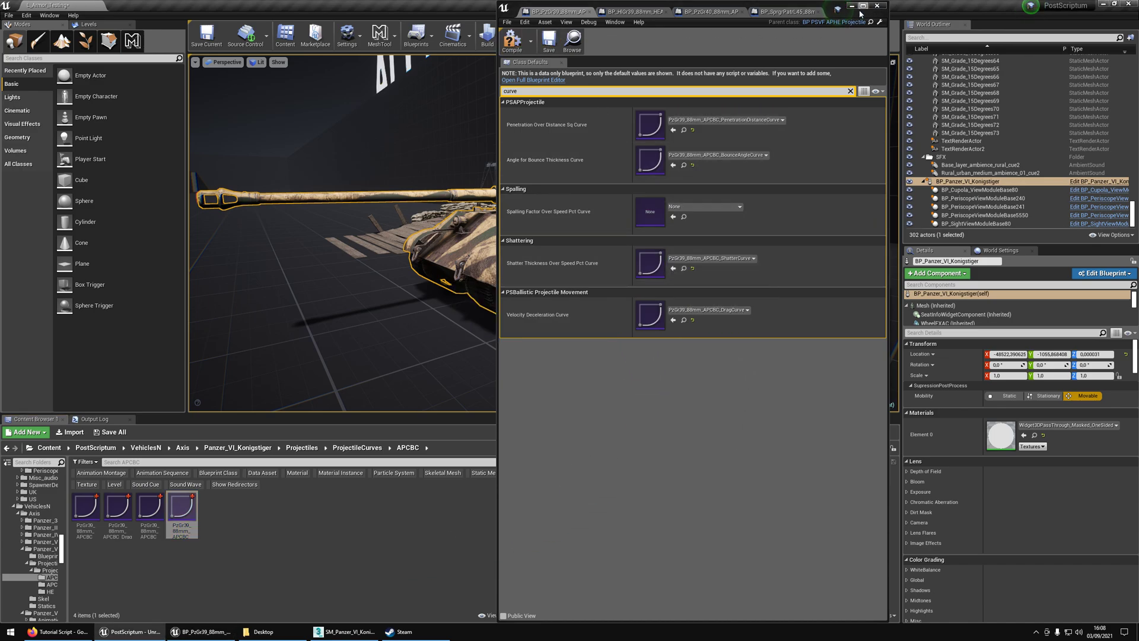
Step: Open the APCBC projectile blueprint from the Tiger E's Projectiles folder and filter its class defaults by "curve"
{"action": "left_click", "coordinate": [852, 7]}
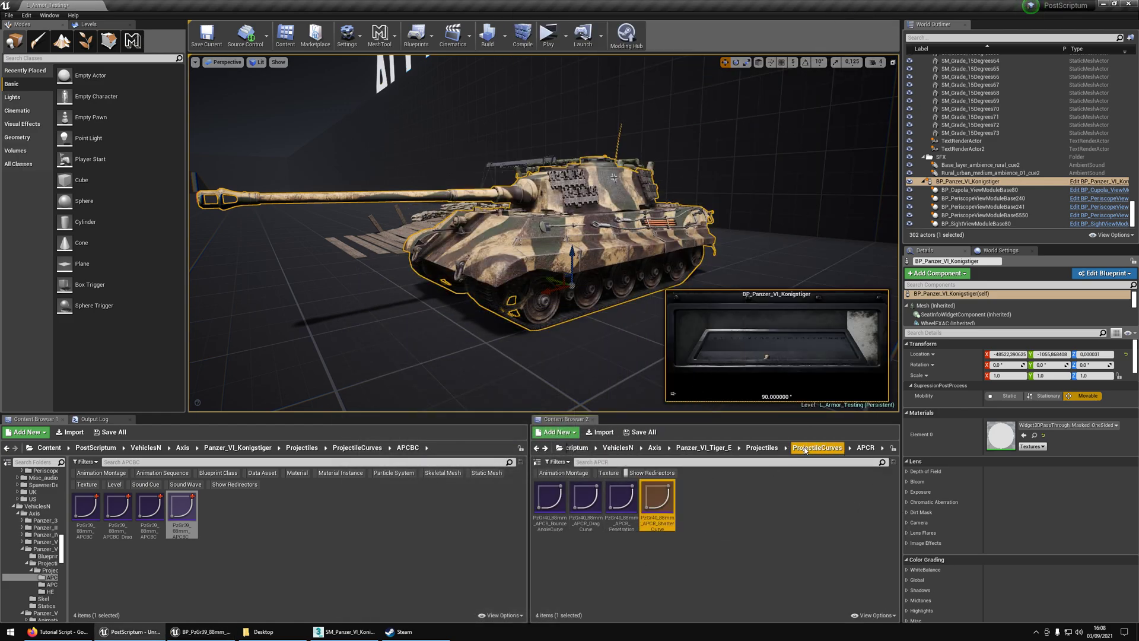
{"action": "left_click", "coordinate": [760, 448]}
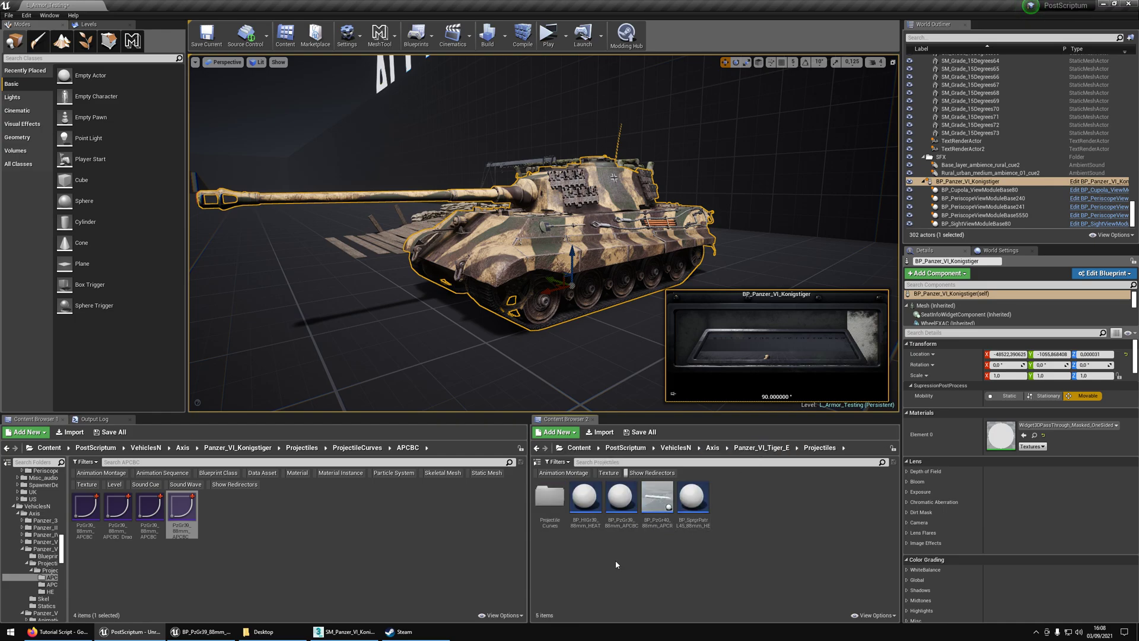
{"action": "double_click", "coordinate": [621, 497]}
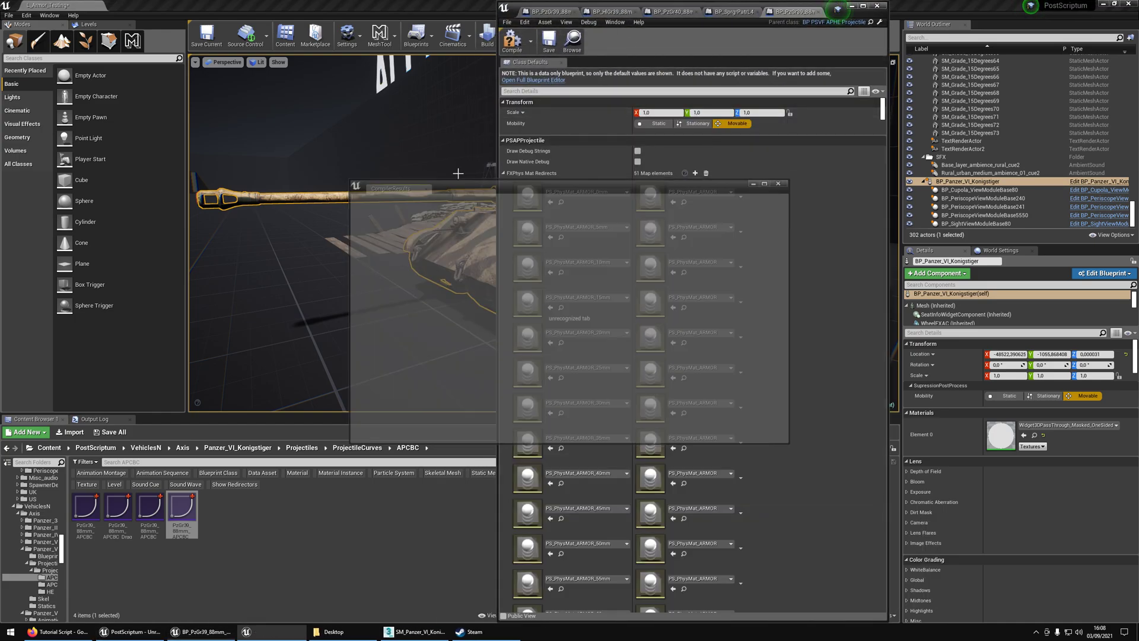
{"action": "left_click", "coordinate": [558, 93]}
{"action": "type", "text": "curve"}
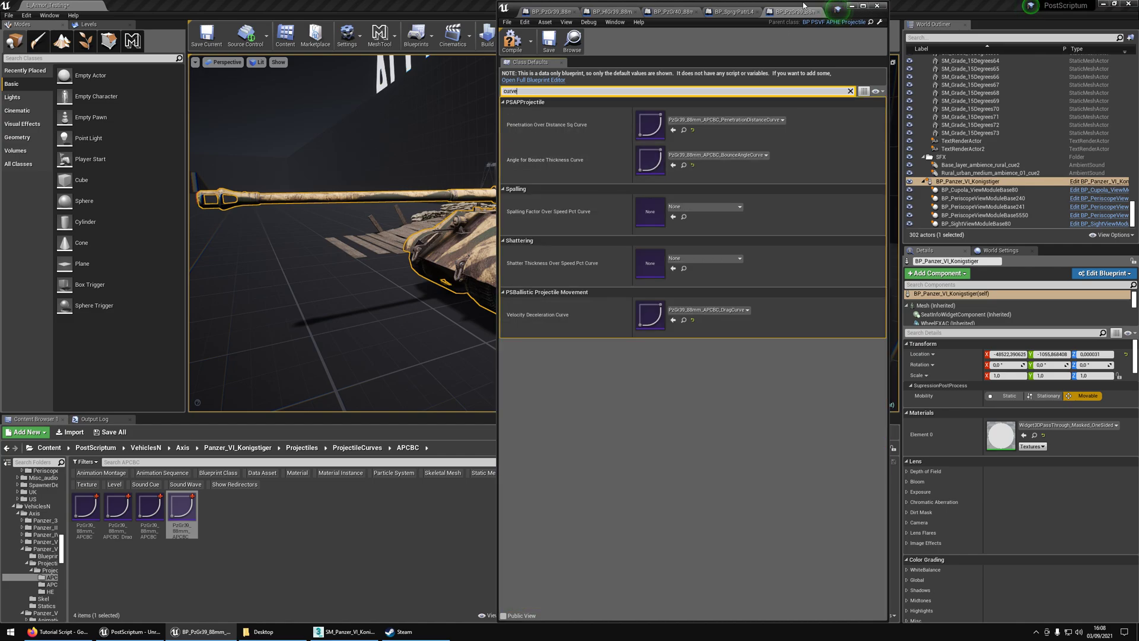
Step: Assign the Tiger E's PzGr39_88mm_APCBC_ShatterCurve to Shatter Thickness Over Speed Pct Curve and save the blueprint
{"action": "left_click_drag", "start_coordinate": [802, 7], "coordinate": [477, 58]}
{"action": "double_click", "coordinate": [549, 522]}
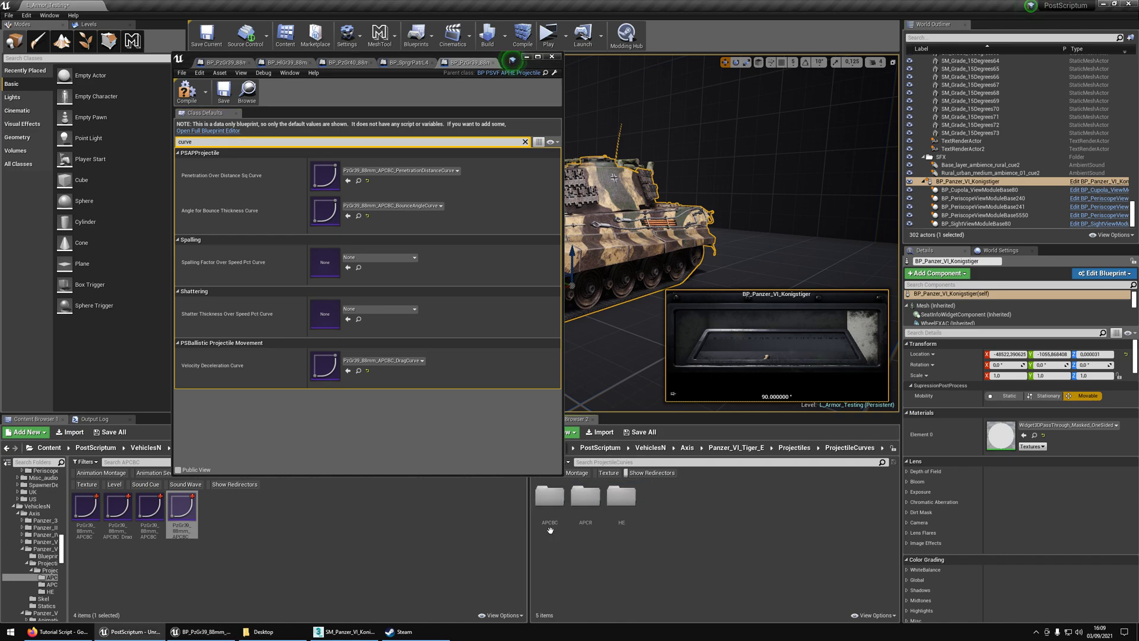
{"action": "left_click", "coordinate": [560, 520]}
{"action": "double_click", "coordinate": [560, 520]}
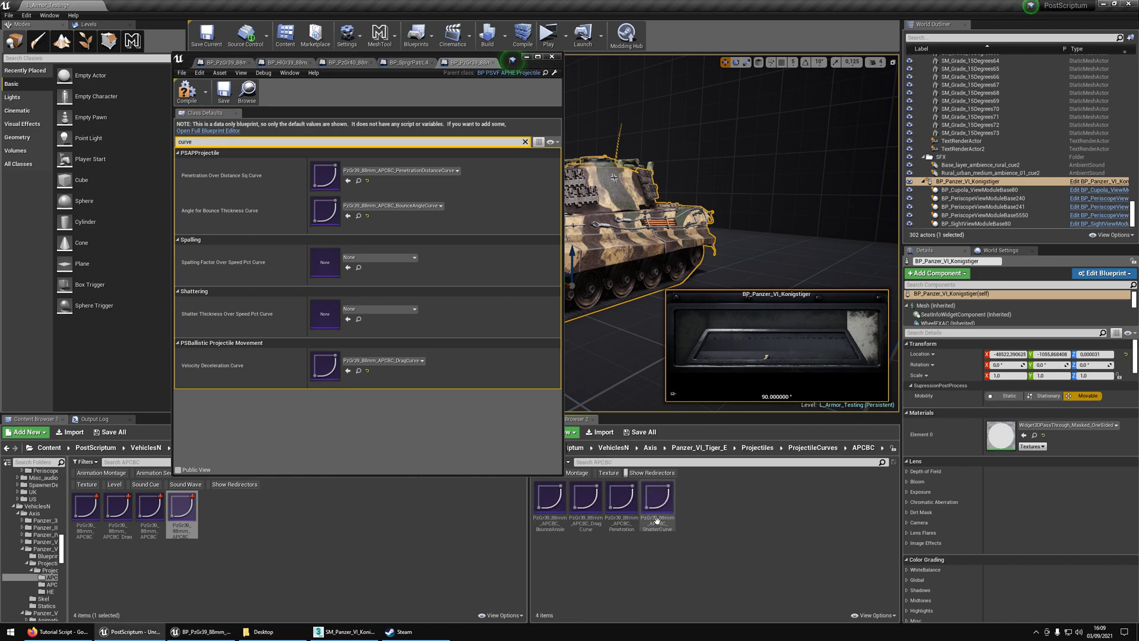
{"action": "left_click_drag", "start_coordinate": [657, 501], "coordinate": [344, 308]}
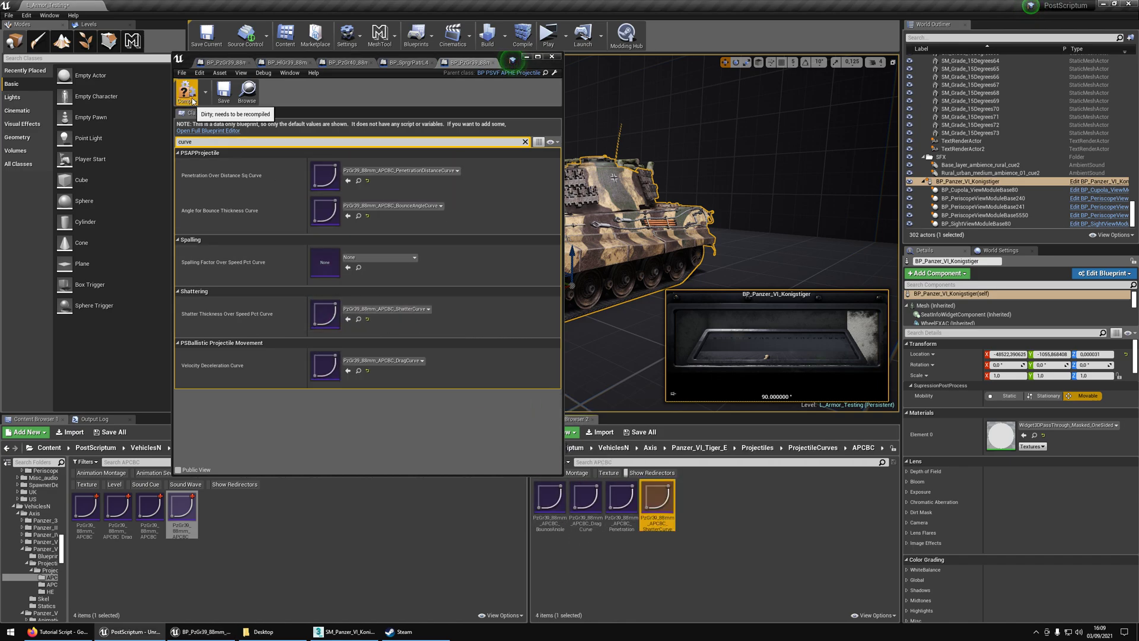
{"action": "left_click", "coordinate": [225, 92]}
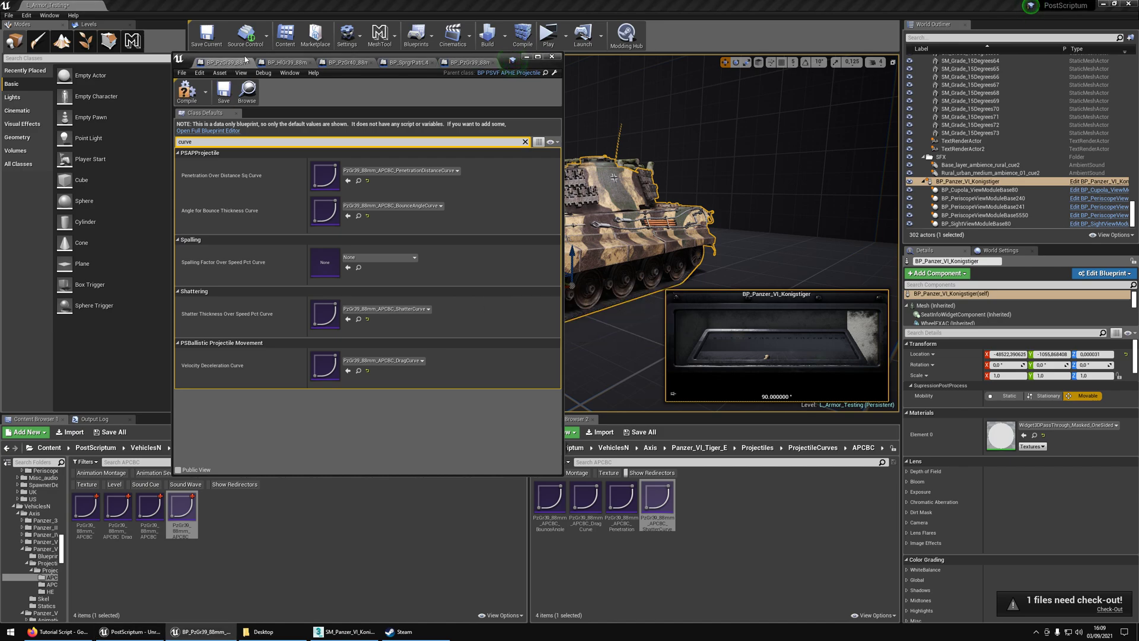
Step: Open the Königstiger's APCR curves folder, place the BP_PzGr40_88mm_APCR blueprint as the second tab and filter its class defaults by "curve"
{"action": "left_click_drag", "start_coordinate": [250, 59], "coordinate": [612, 60]}
{"action": "key", "text": "super+shift+Up"}
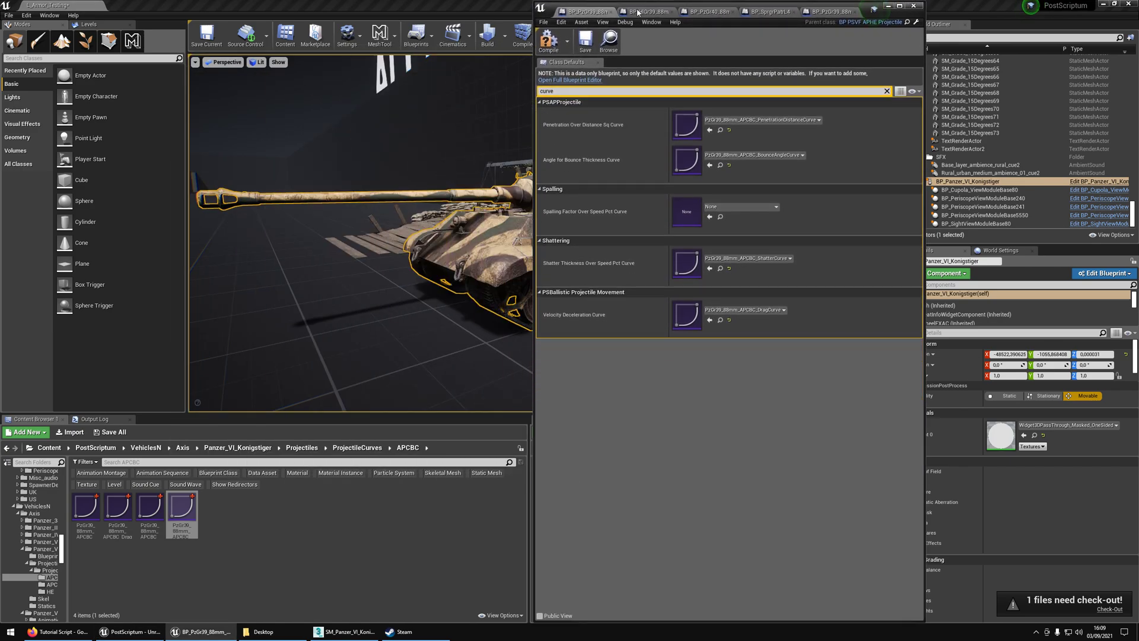
{"action": "left_click", "coordinate": [345, 447]}
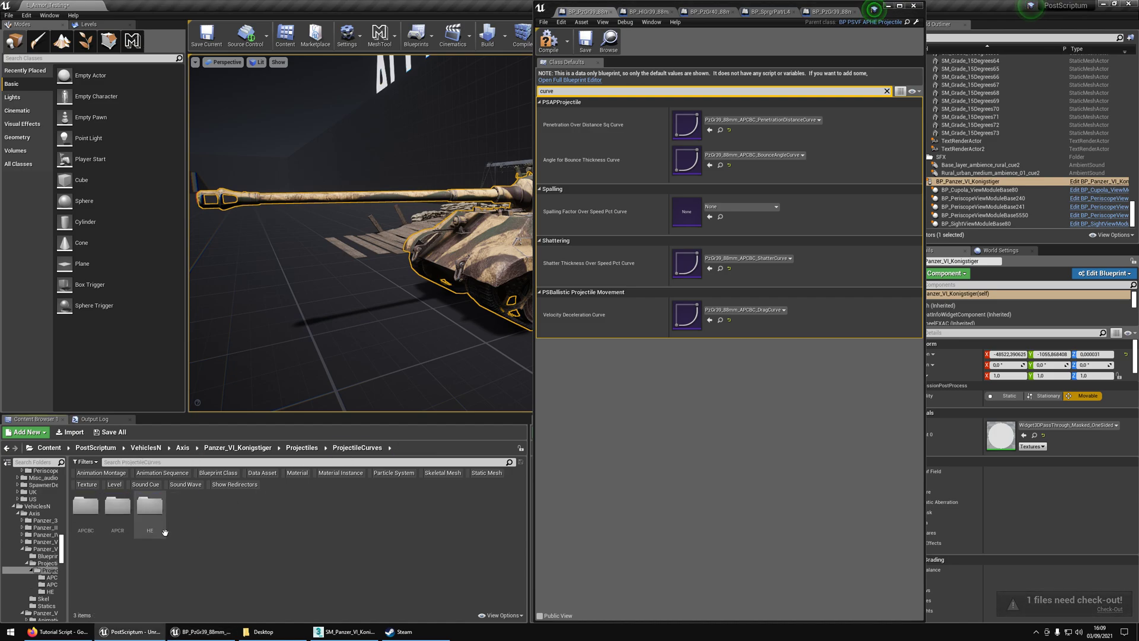
{"action": "double_click", "coordinate": [118, 507]}
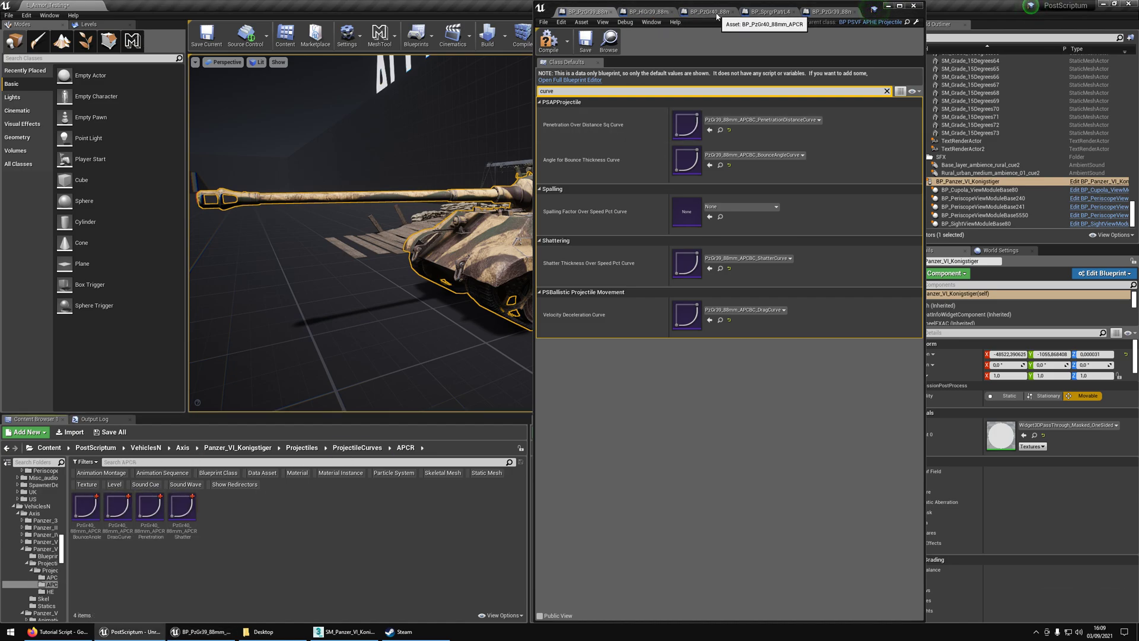
{"action": "left_click_drag", "start_coordinate": [712, 13], "coordinate": [658, 15]}
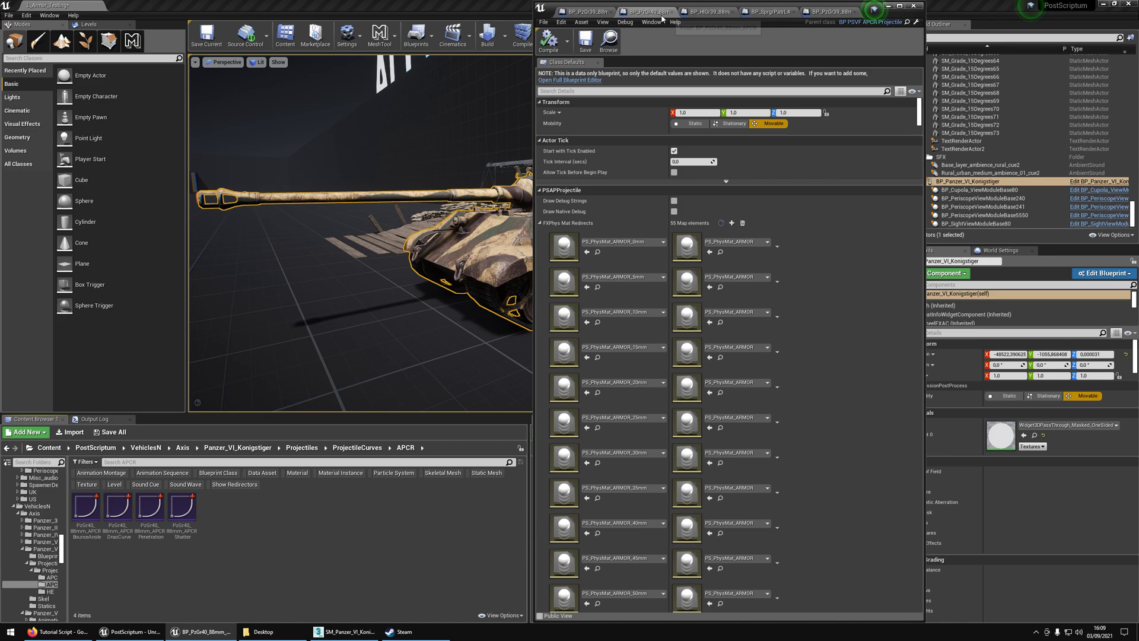
{"action": "left_click", "coordinate": [647, 93]}
{"action": "type", "text": "curve"}
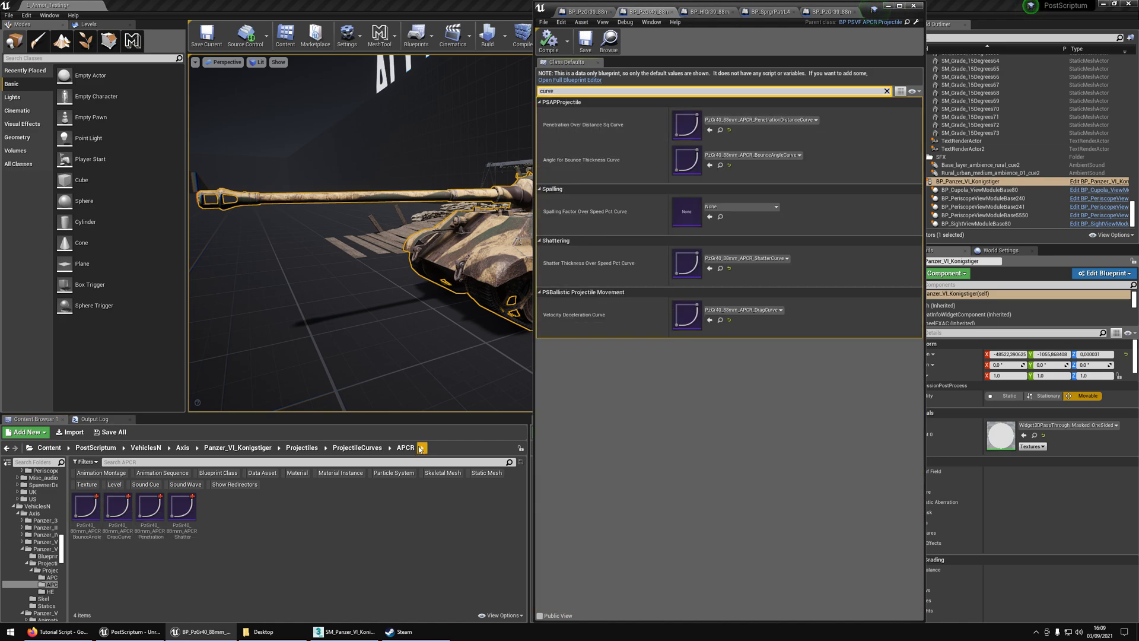
Step: Assign the Königstiger's PzGr40_88mm_APCR bounce angle, drag, penetration distance and shatter curves to the matching properties and save the blueprint
{"action": "left_click_drag", "start_coordinate": [86, 509], "coordinate": [685, 169]}
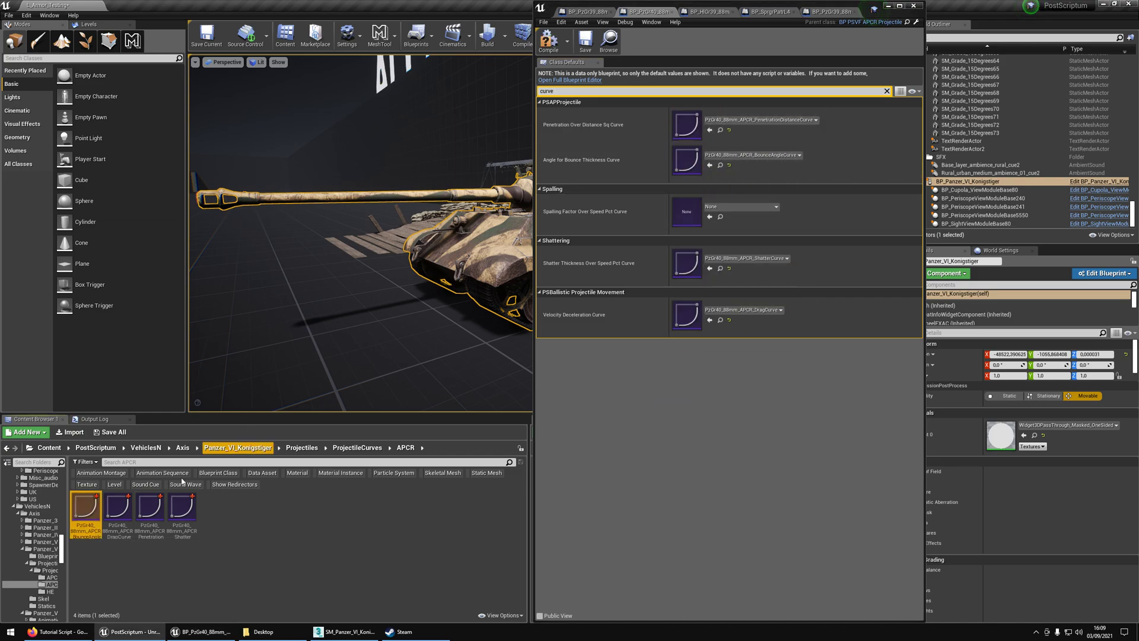
{"action": "left_click_drag", "start_coordinate": [126, 523], "coordinate": [684, 316]}
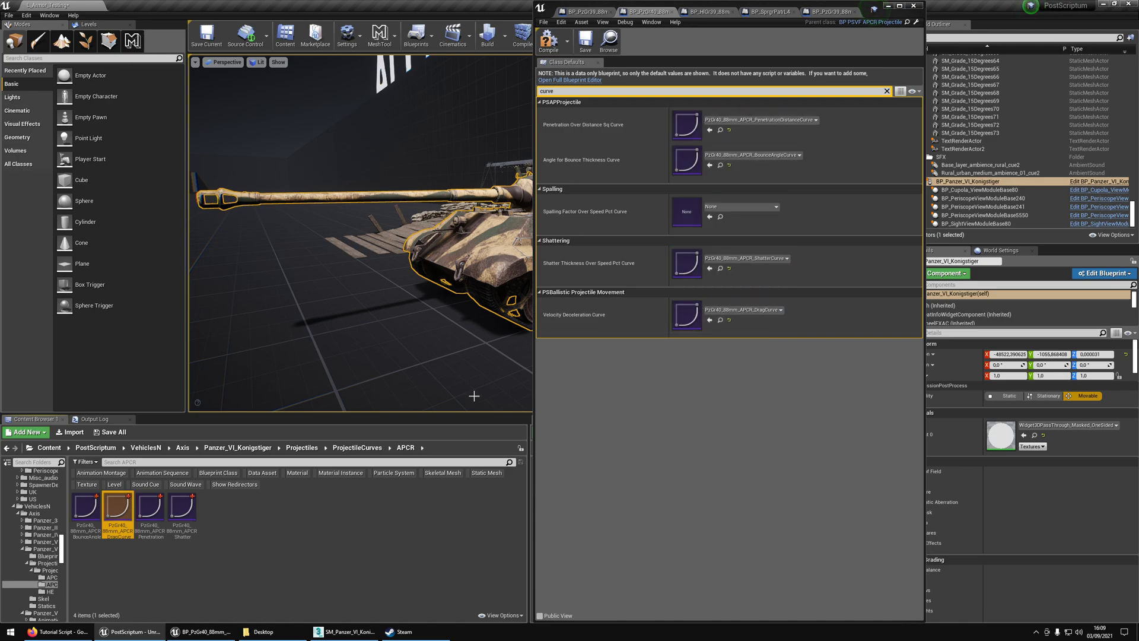
{"action": "left_click_drag", "start_coordinate": [151, 515], "coordinate": [686, 125]}
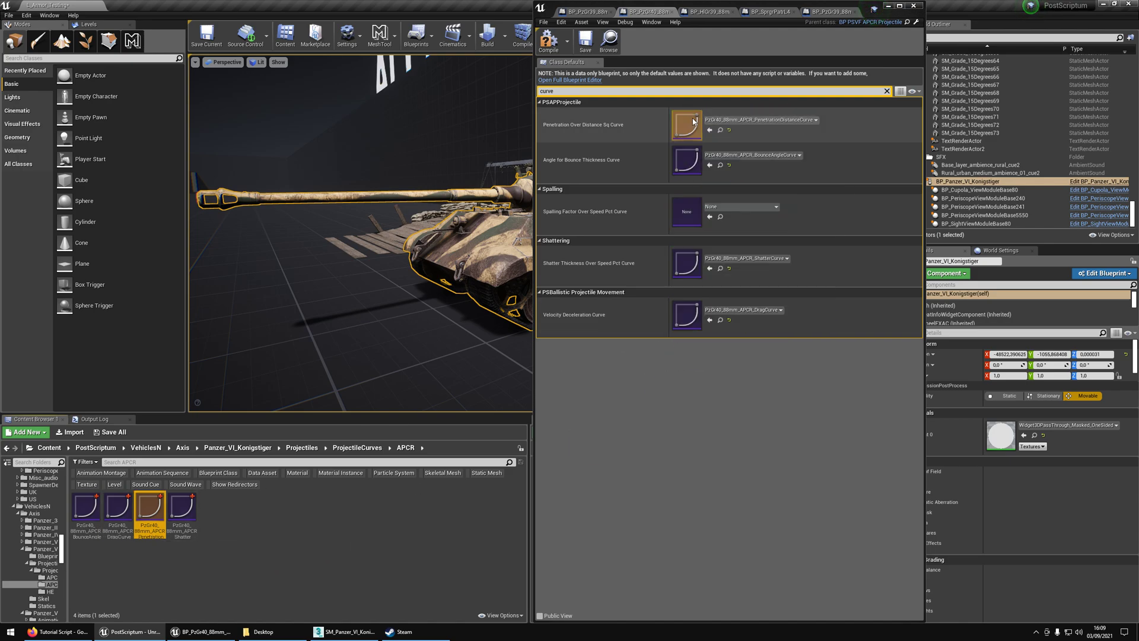
{"action": "left_click_drag", "start_coordinate": [181, 511], "coordinate": [686, 263]}
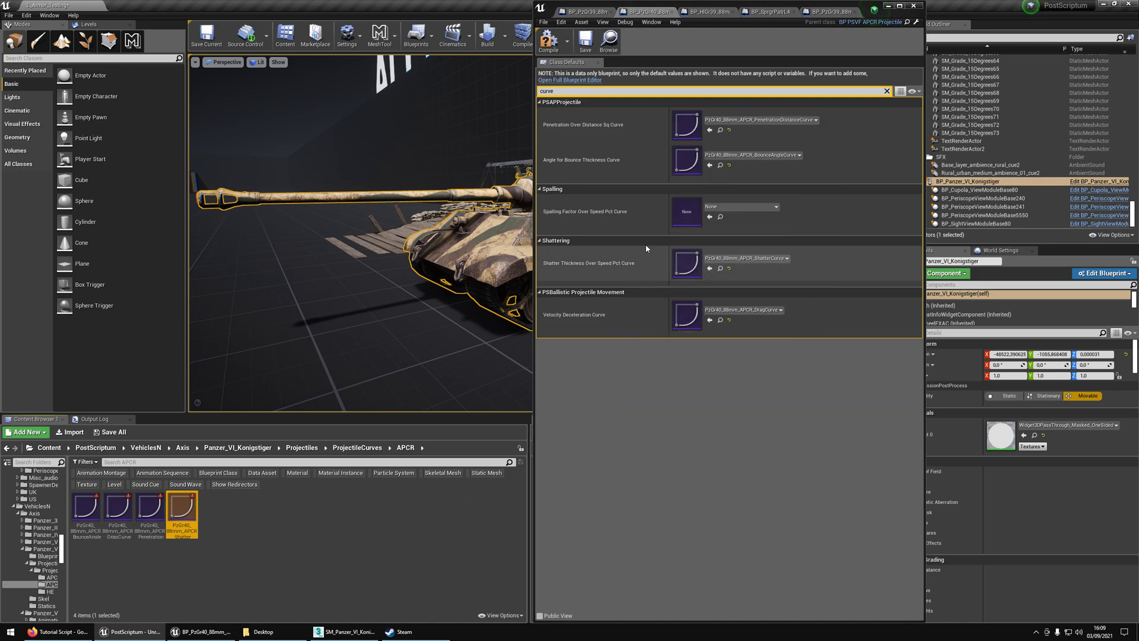
{"action": "left_click", "coordinate": [587, 39]}
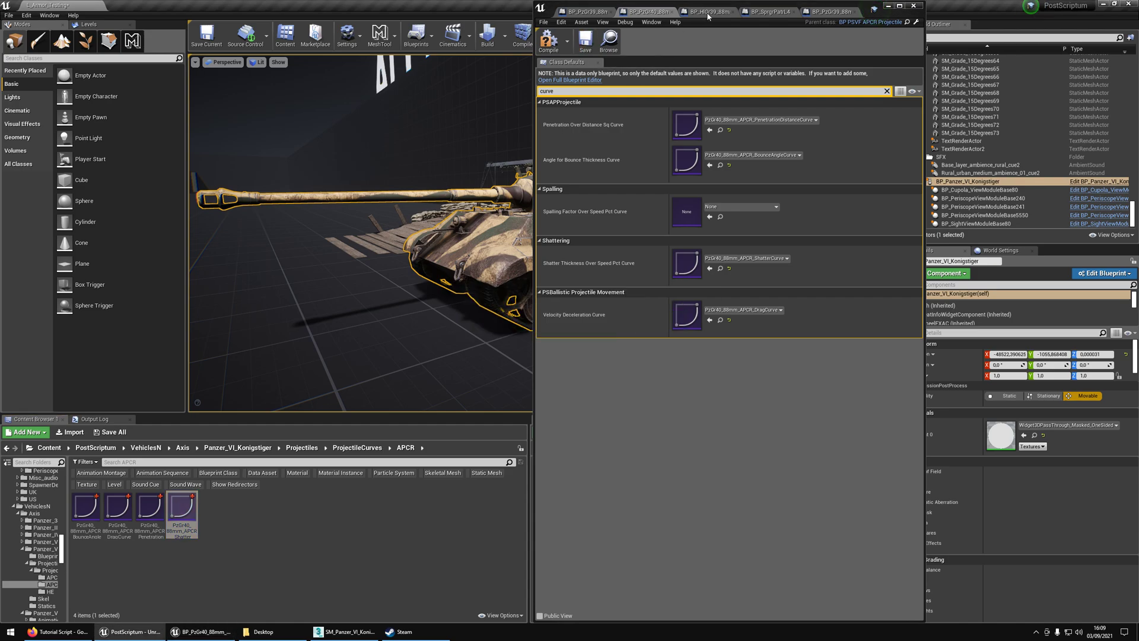
Step: Show the BP_HlGr39_88mm_HEAT blueprint, filter its class defaults by "cur" and go back to the Königstiger's ProjectileCurves folder
{"action": "left_click", "coordinate": [712, 11]}
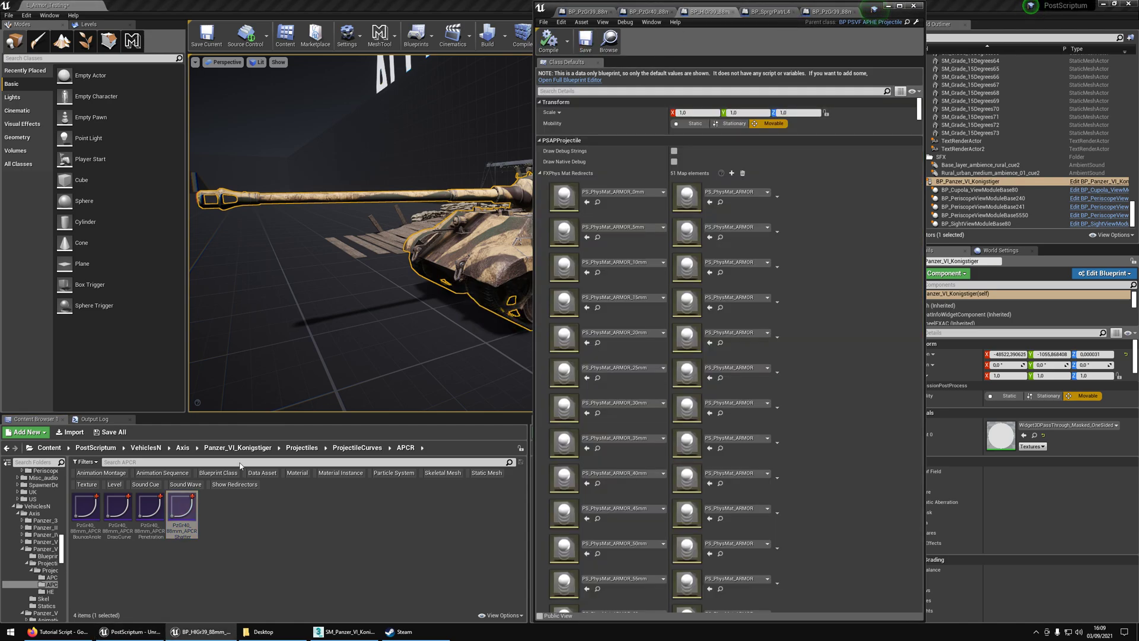
{"action": "left_click", "coordinate": [349, 453]}
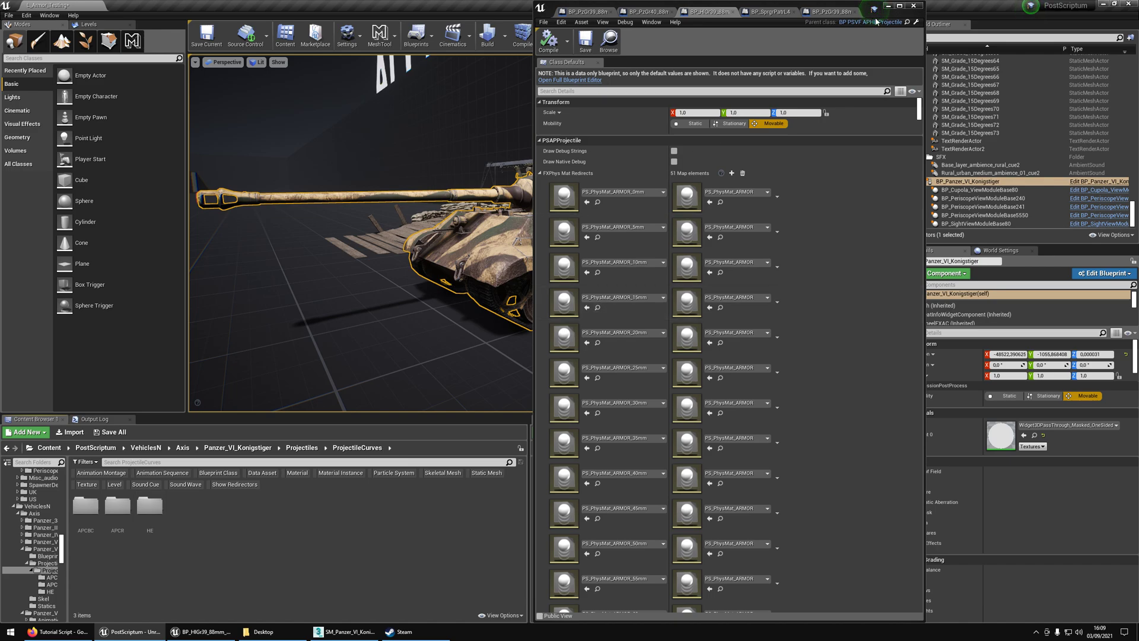
{"action": "left_click", "coordinate": [663, 91]}
{"action": "type", "text": "curbve"}
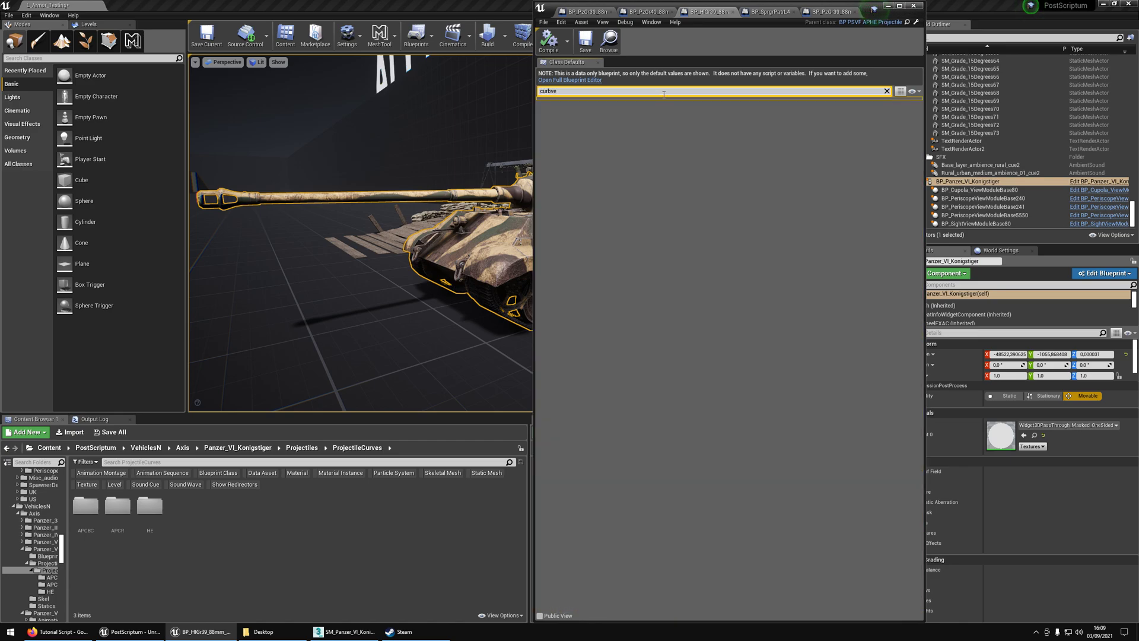
{"action": "key", "text": "BackSpace"}
{"action": "key", "text": "BackSpace"}
{"action": "key", "text": "BackSpace"}
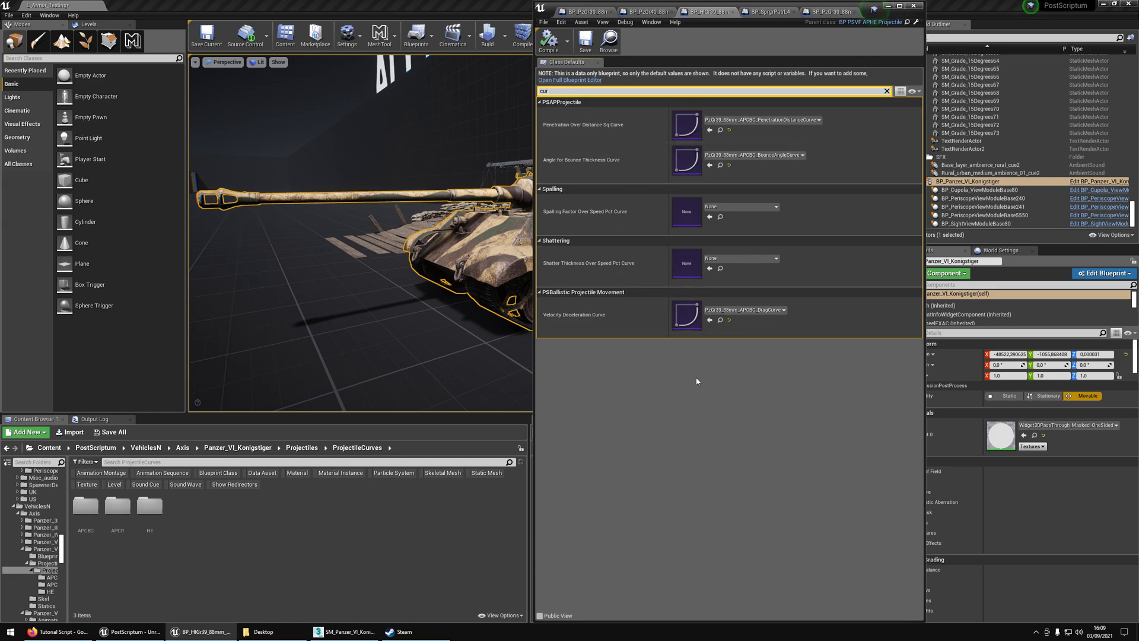
Step: Assign the Königstiger's APCBC bounce angle, drag and penetration distance curves to the HEAT projectile blueprint and save it
{"action": "left_click", "coordinate": [308, 452]}
{"action": "double_click", "coordinate": [86, 491]}
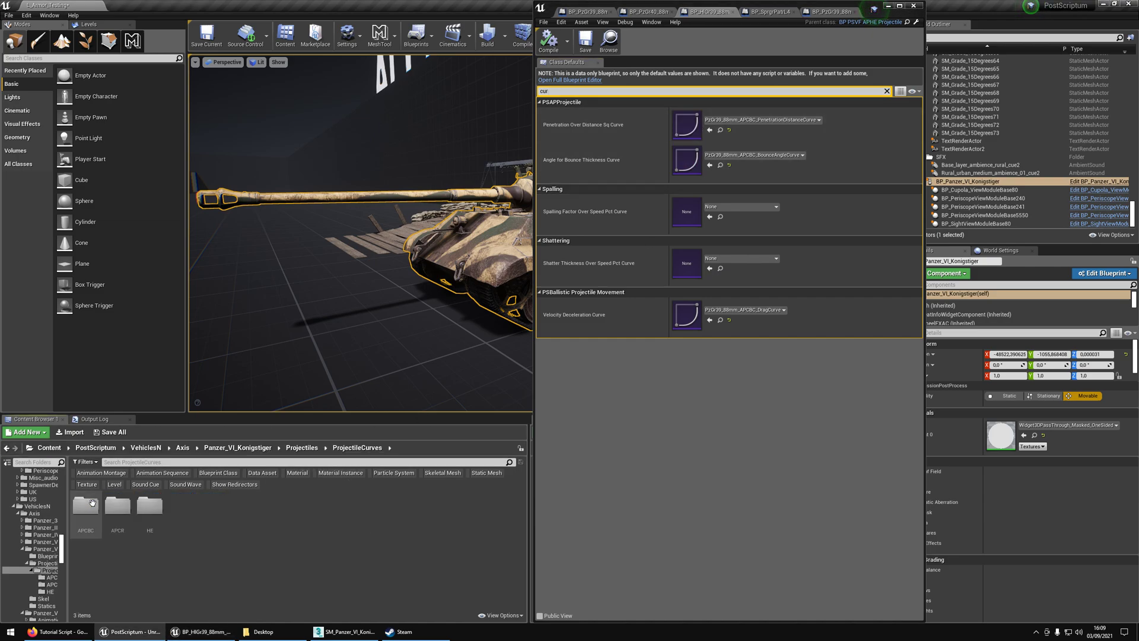
{"action": "double_click", "coordinate": [86, 506]}
{"action": "left_click", "coordinate": [99, 519]}
{"action": "left_click_drag", "start_coordinate": [99, 519], "coordinate": [689, 159]}
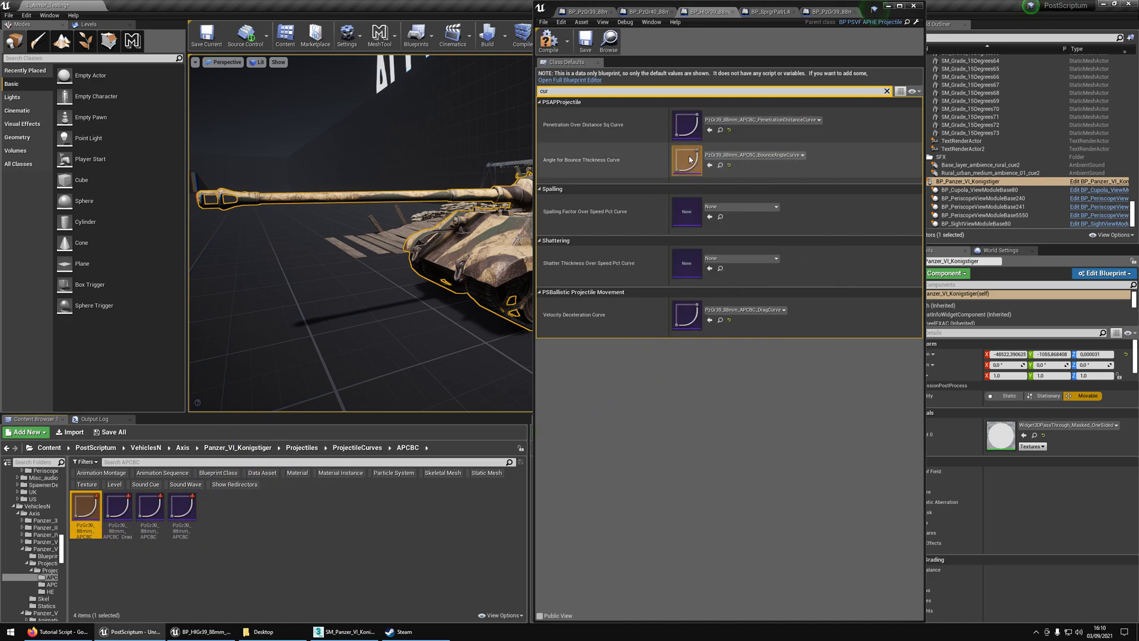
{"action": "left_click_drag", "start_coordinate": [117, 509], "coordinate": [690, 314]}
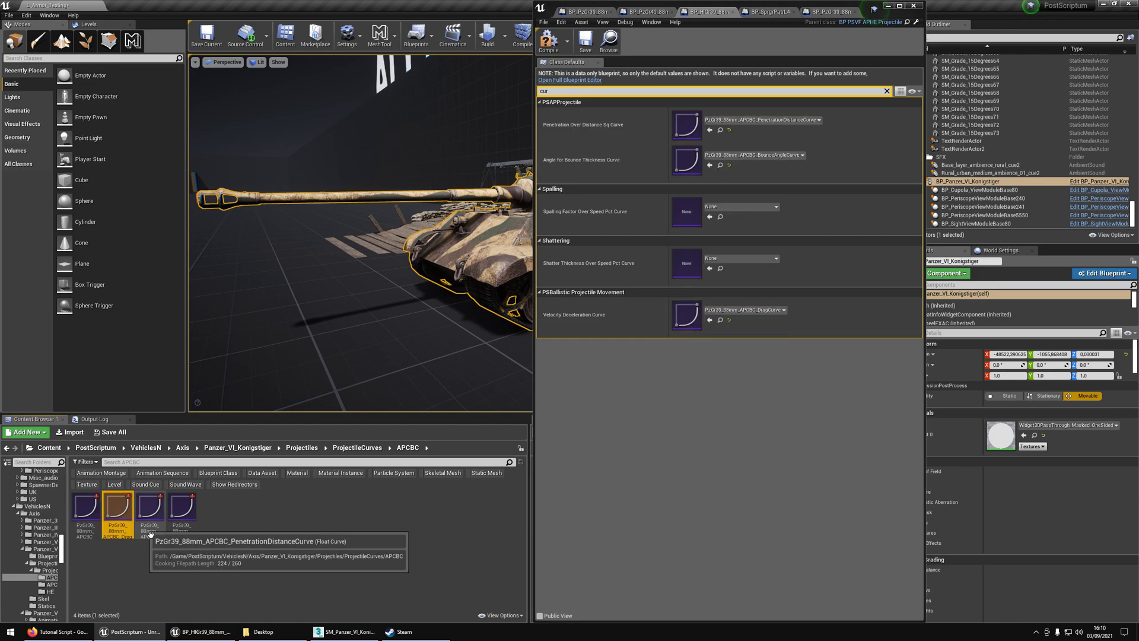
{"action": "left_click_drag", "start_coordinate": [150, 534], "coordinate": [694, 131]}
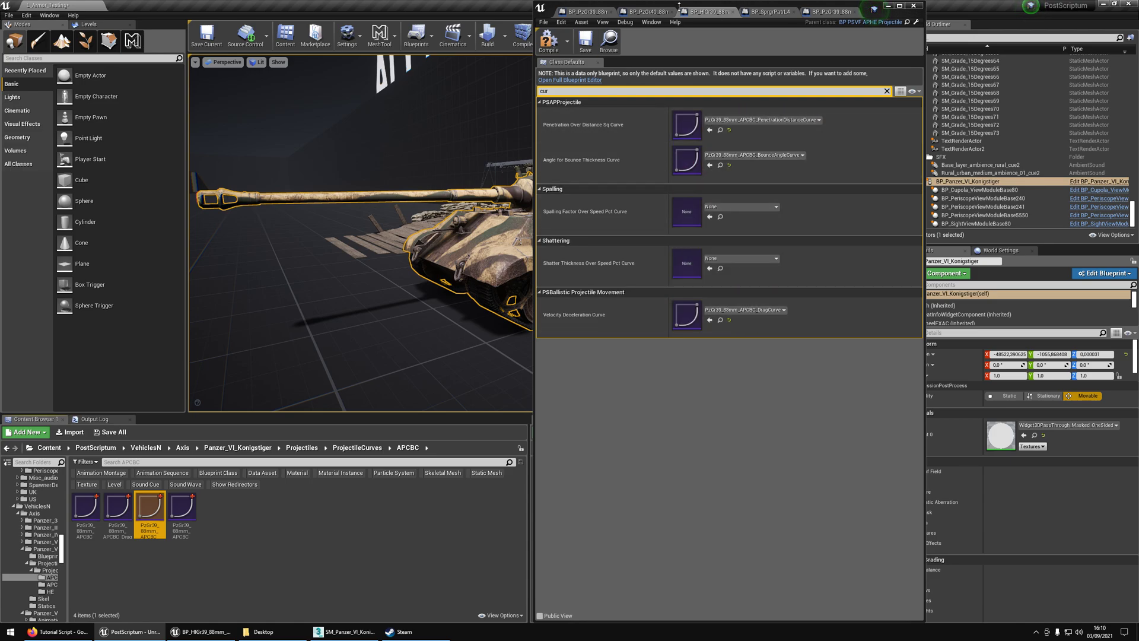
{"action": "left_click", "coordinate": [587, 42]}
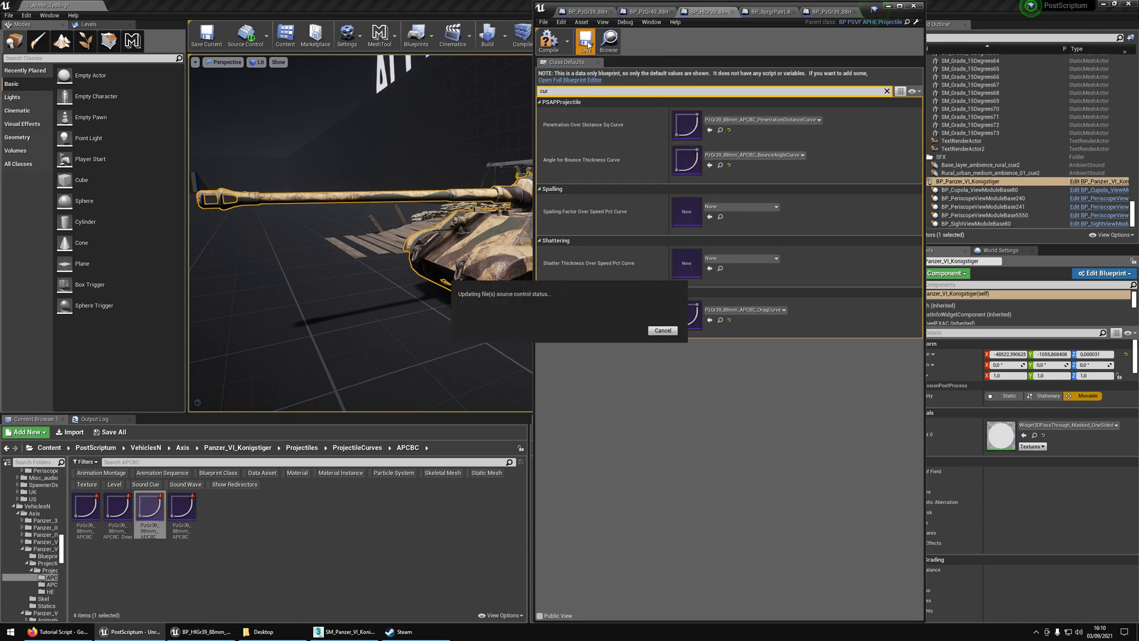
Step: Close the Tiger E's APCBC blueprint, open the Königstiger's HE curves folder and filter the HE projectile blueprint's class defaults by "curve"
{"action": "left_click", "coordinate": [766, 11]}
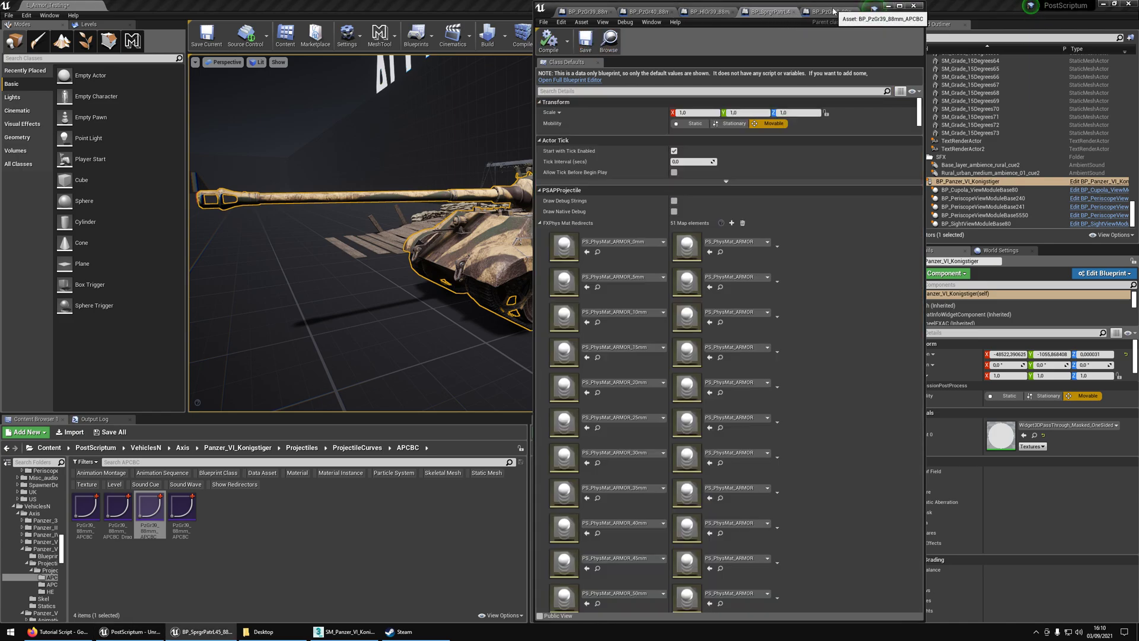
{"action": "middle_click", "coordinate": [834, 10]}
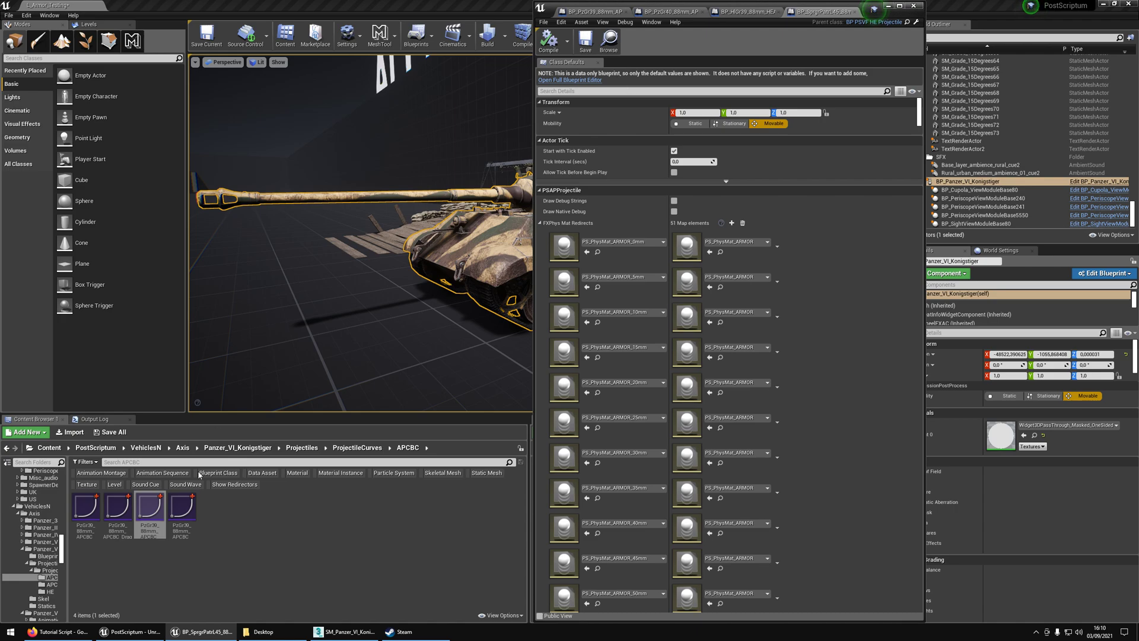
{"action": "left_click", "coordinate": [348, 450]}
{"action": "double_click", "coordinate": [117, 507]}
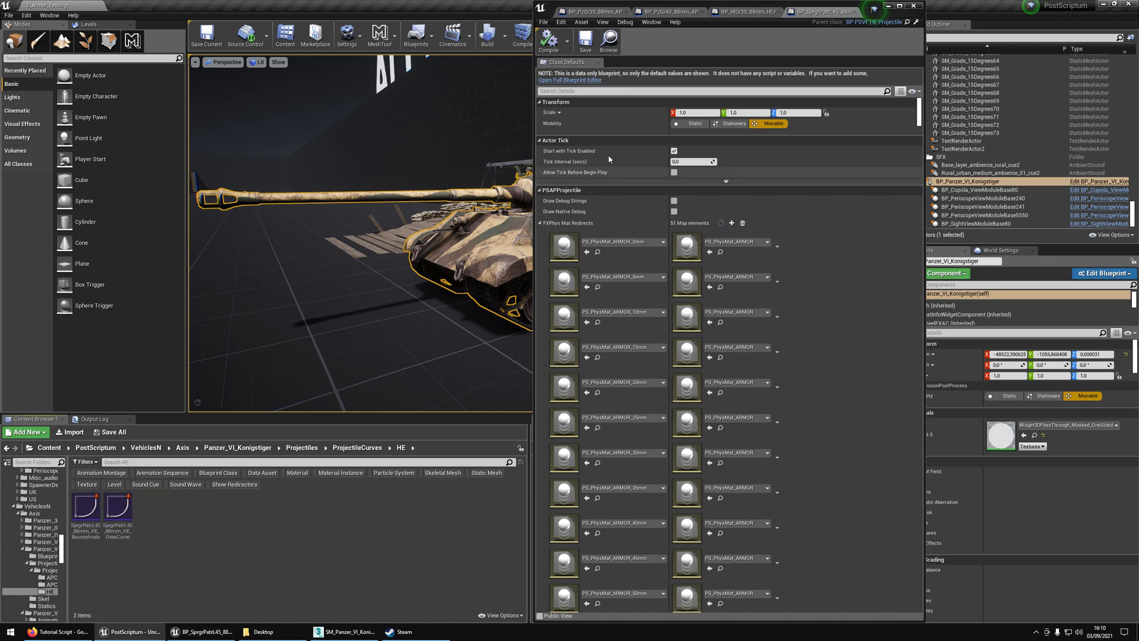
{"action": "left_click", "coordinate": [624, 93]}
{"action": "type", "text": "curve"}
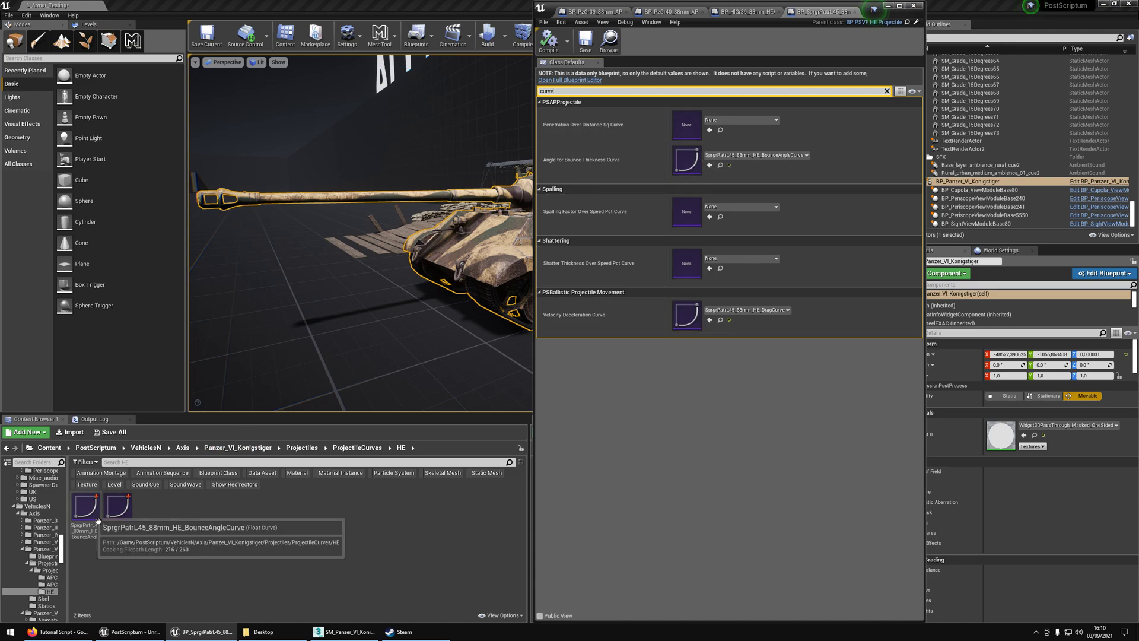
Step: Assign the Königstiger's SprgrPatrL45_88mm_HE bounce angle and drag curves to the HE projectile blueprint and save it
{"action": "left_click_drag", "start_coordinate": [86, 507], "coordinate": [677, 162]}
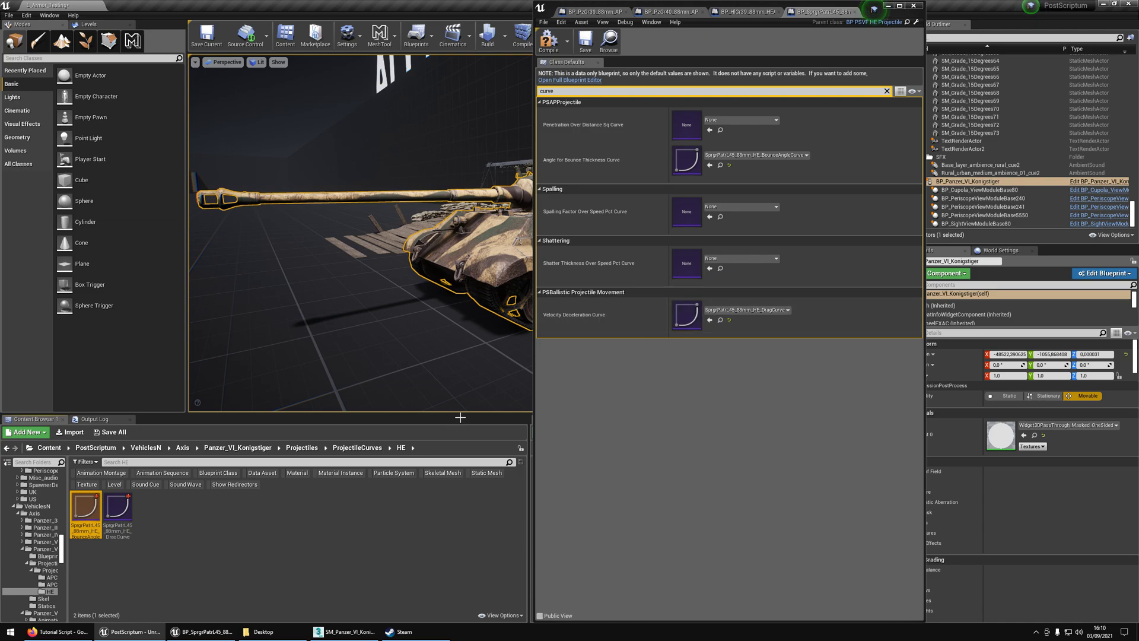
{"action": "left_click_drag", "start_coordinate": [118, 536], "coordinate": [608, 309]}
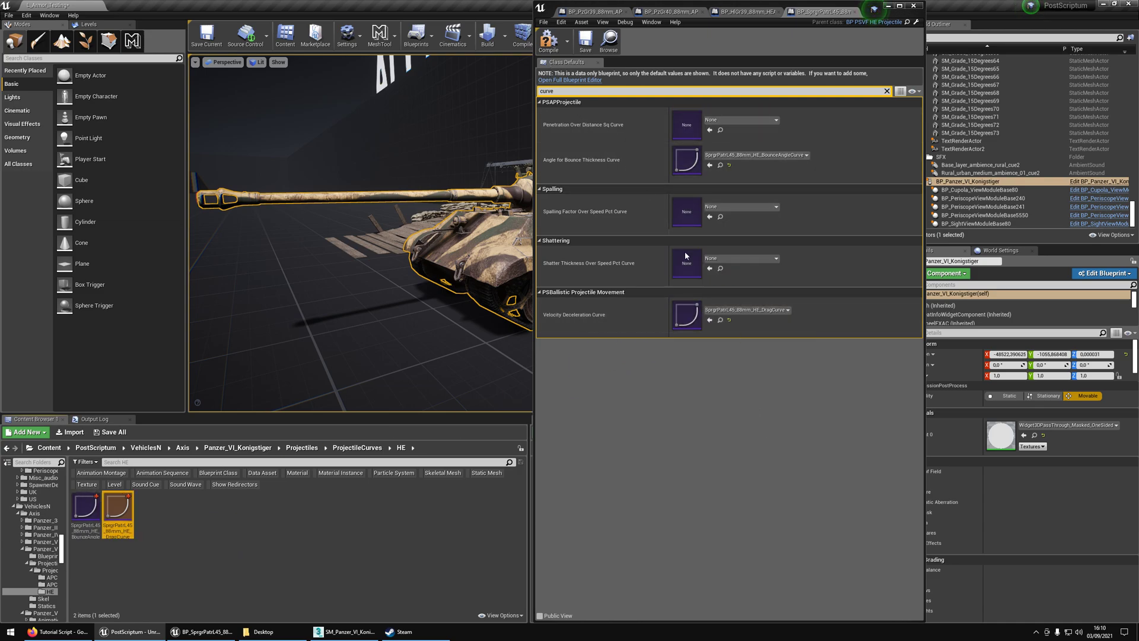
{"action": "left_click", "coordinate": [586, 43]}
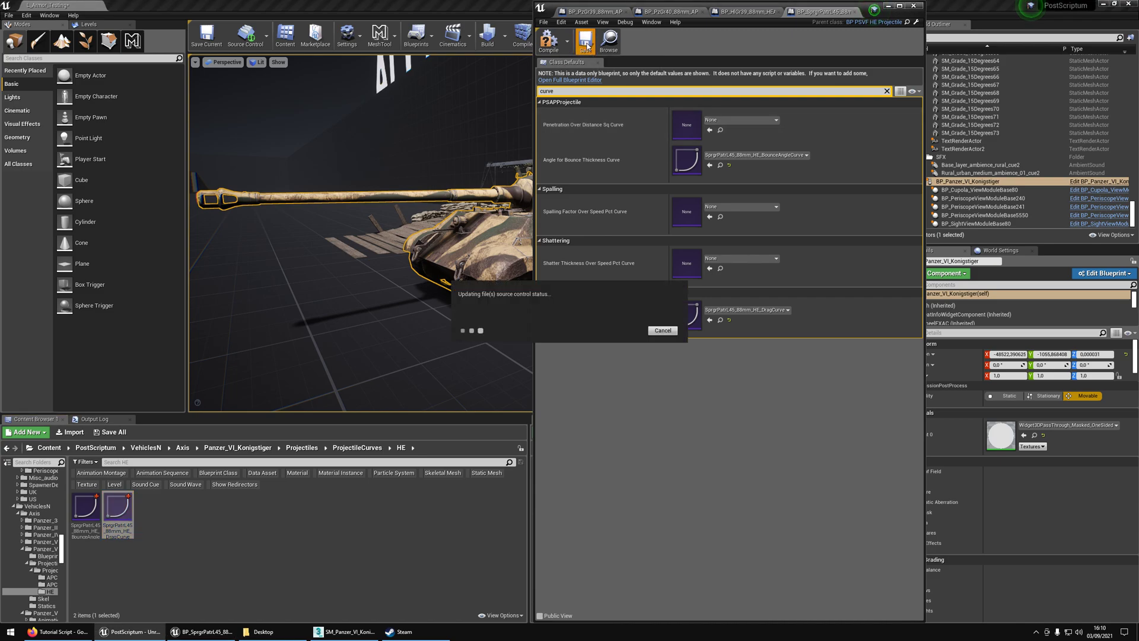
Step: Go up to the Panzer_VI_Konigstiger folder and consult the Weaponry section of the 01 - Technical_Checklist document in the browser
{"action": "left_click", "coordinate": [610, 13]}
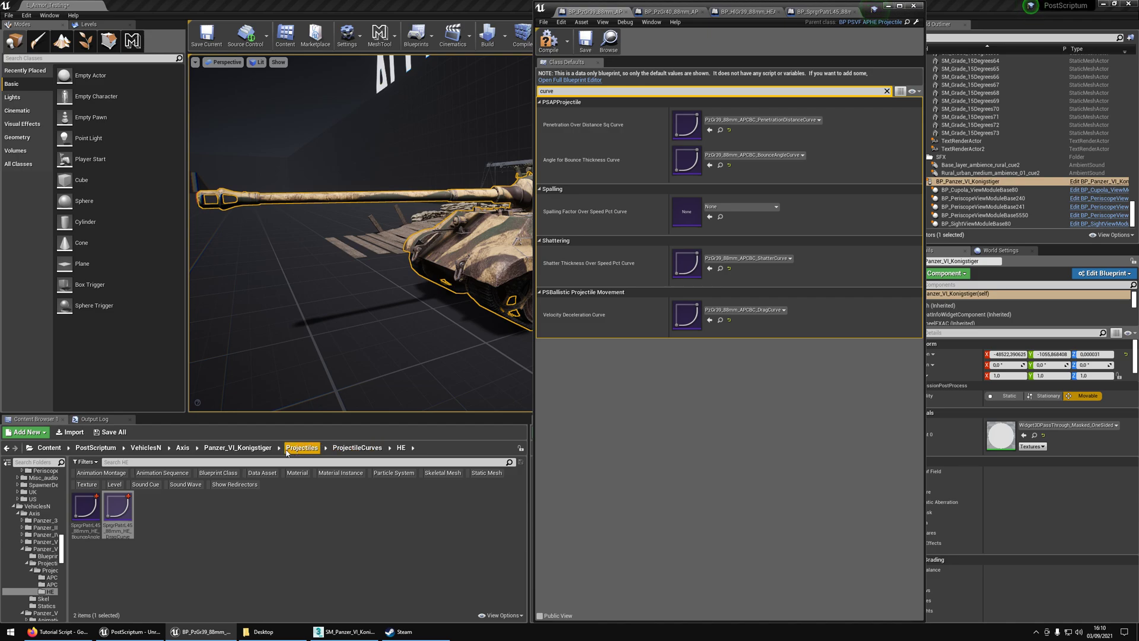
{"action": "left_click", "coordinate": [247, 451]}
{"action": "left_click", "coordinate": [55, 635]}
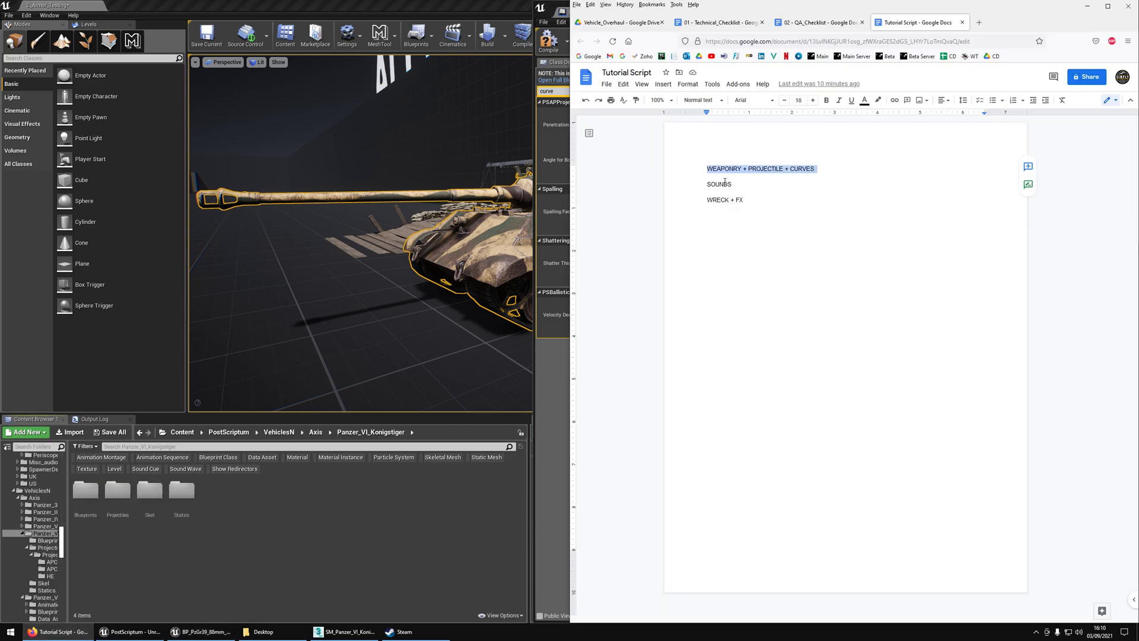
{"action": "left_click", "coordinate": [717, 22]}
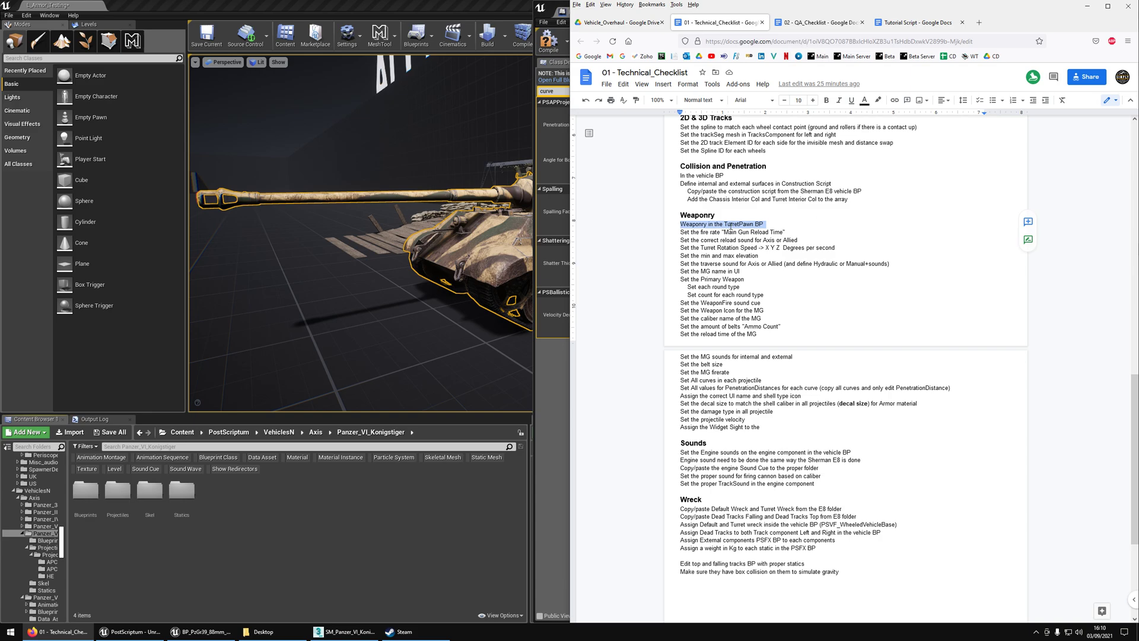
Step: Return to Unreal Editor and open the Königstiger's turret seat blueprint from its Blueprints folder
{"action": "left_click", "coordinate": [563, 13]}
{"action": "left_click", "coordinate": [874, 7]}
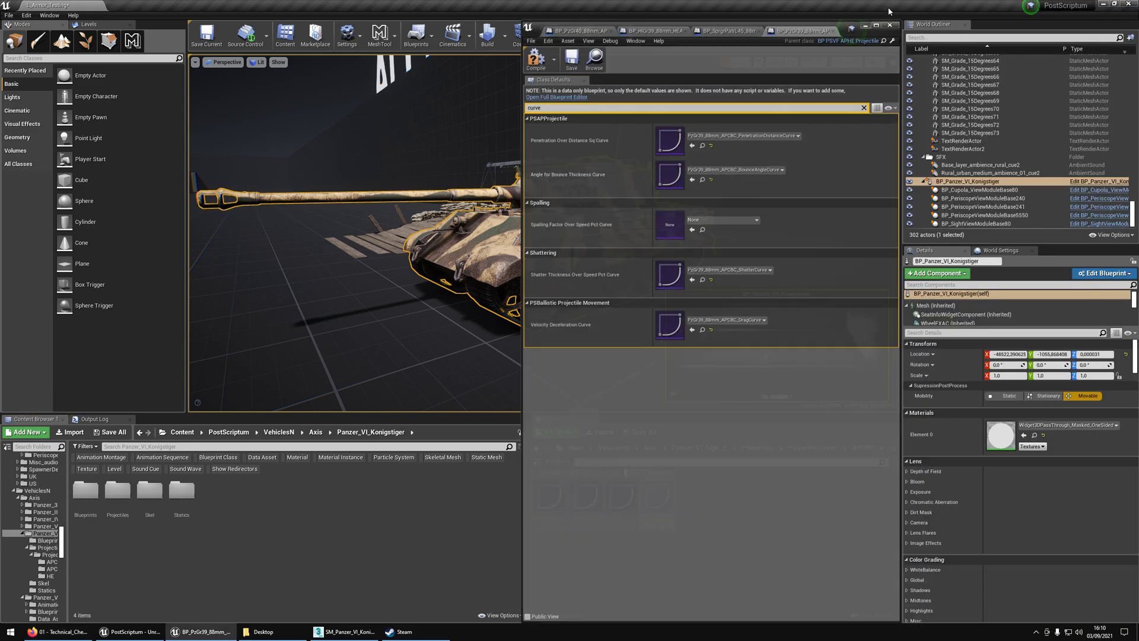
{"action": "right_click", "coordinate": [571, 203]}
{"action": "left_click", "coordinate": [593, 216]}
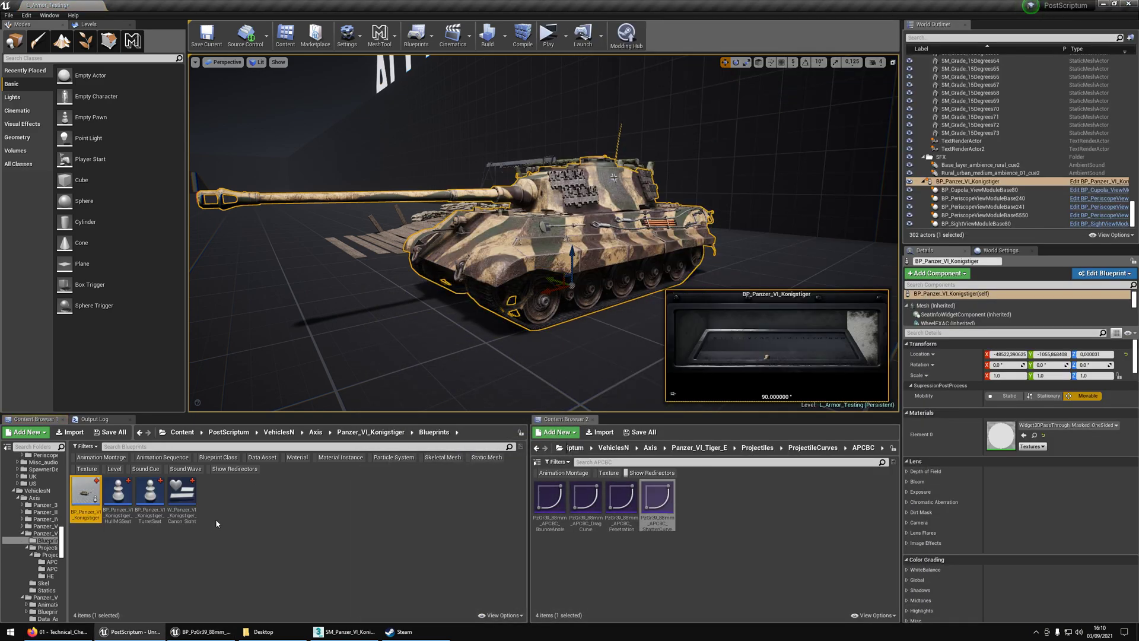
{"action": "double_click", "coordinate": [159, 513]}
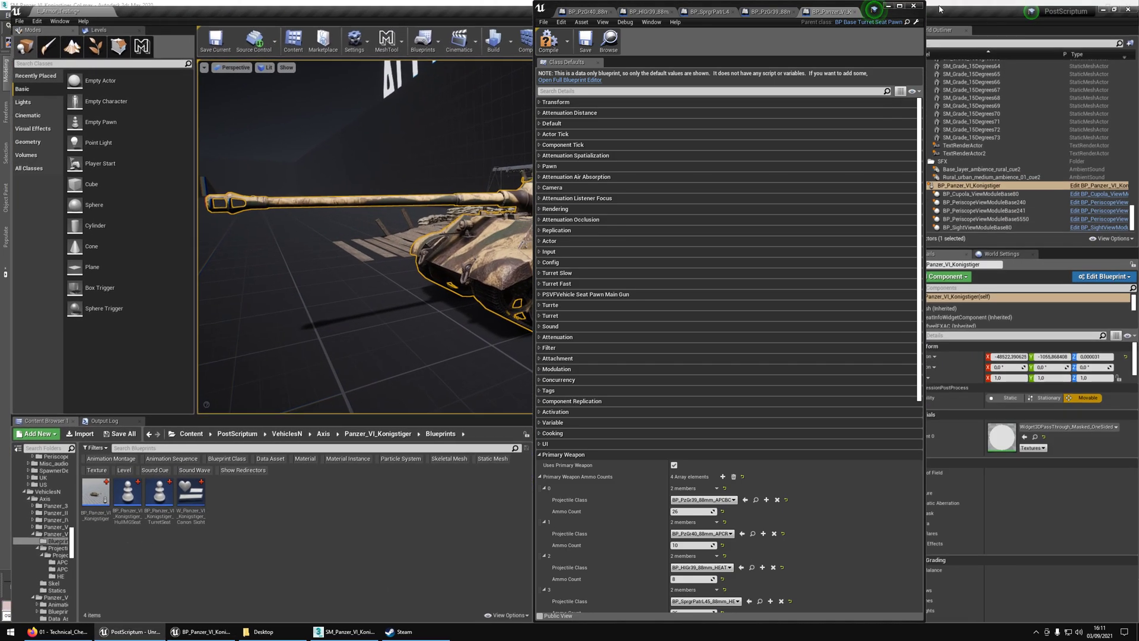
Step: Enlarge the Königstiger turret seat blueprint window and review its Secondary Weapon Config settings under Config
{"action": "left_click_drag", "start_coordinate": [928, 9], "coordinate": [1090, 9]}
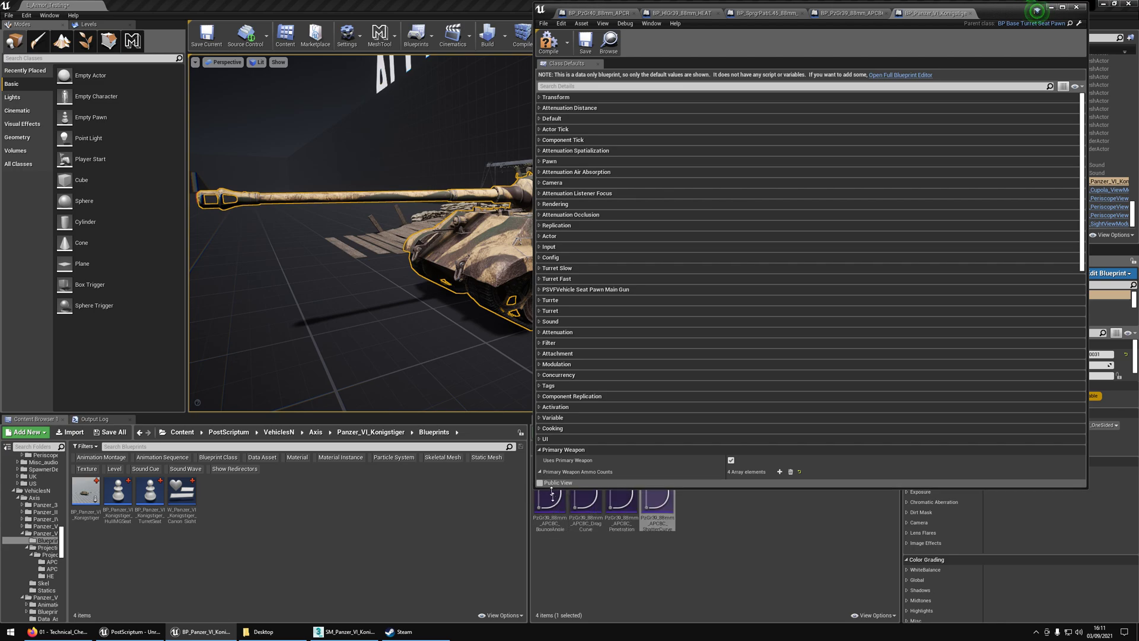
{"action": "double_click", "coordinate": [846, 3]}
{"action": "left_click_drag", "start_coordinate": [1007, 6], "coordinate": [779, 6]}
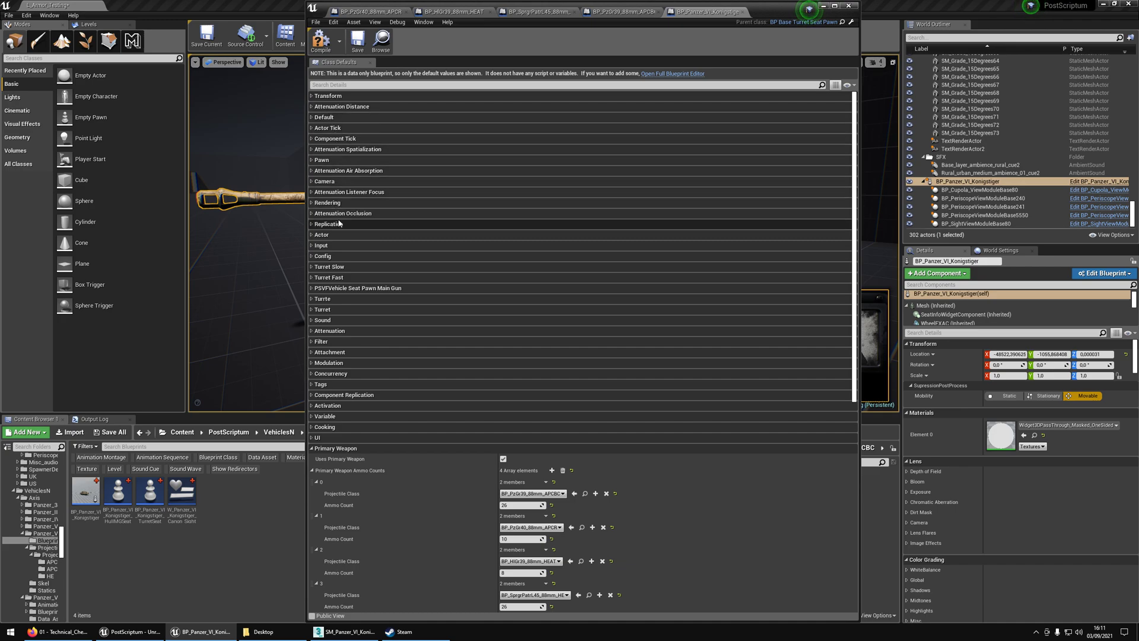
{"action": "left_click", "coordinate": [336, 256]}
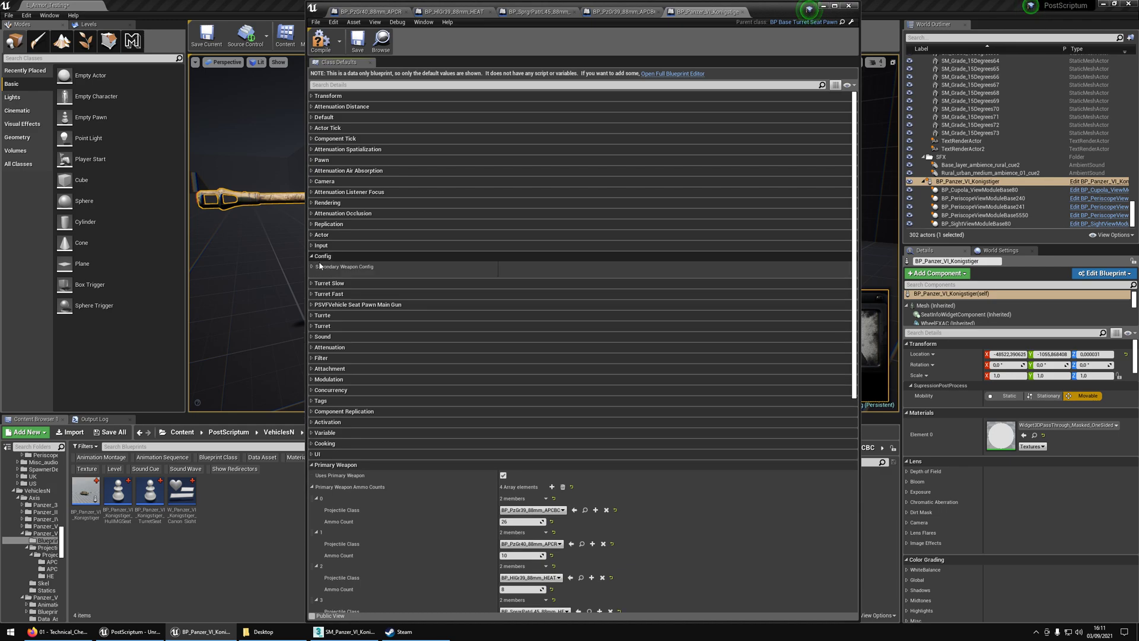
{"action": "left_click", "coordinate": [320, 266]}
{"action": "left_click", "coordinate": [316, 266]}
{"action": "left_click", "coordinate": [313, 264]}
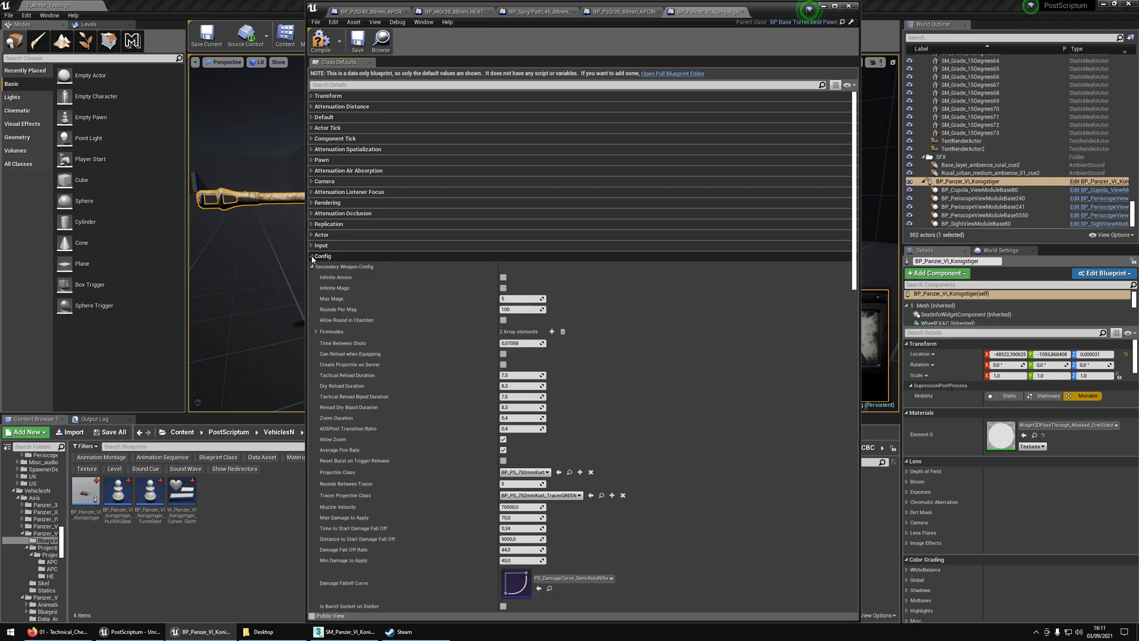
{"action": "left_click", "coordinate": [314, 266]}
{"action": "left_click", "coordinate": [316, 267]}
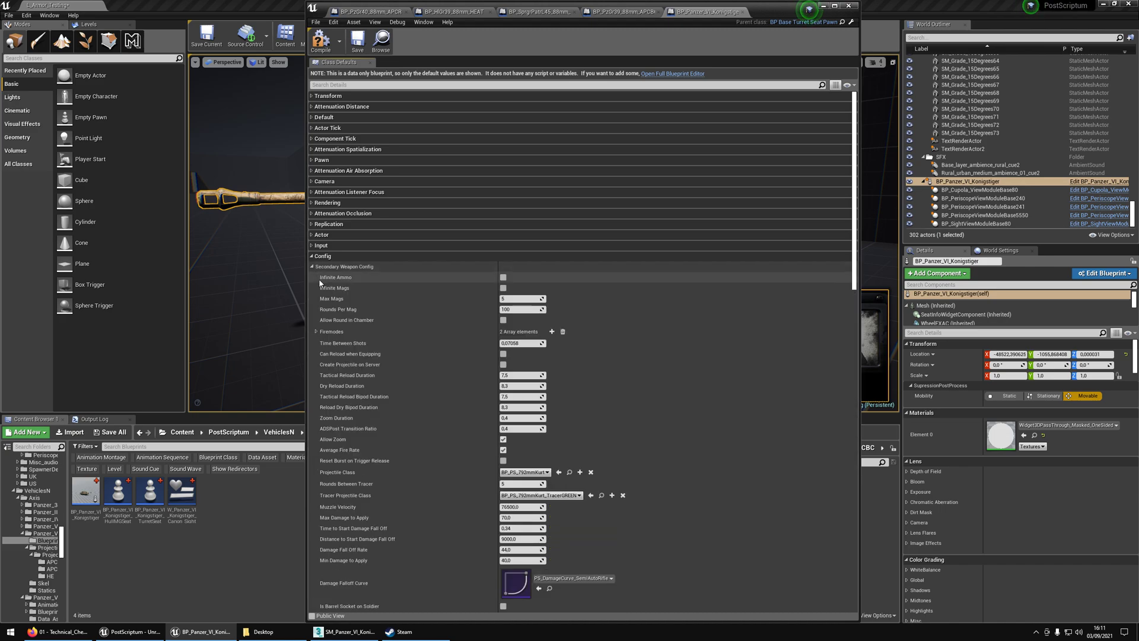
{"action": "scroll", "coordinate": [489, 461], "scroll_direction": "down", "scroll_amount": 3}
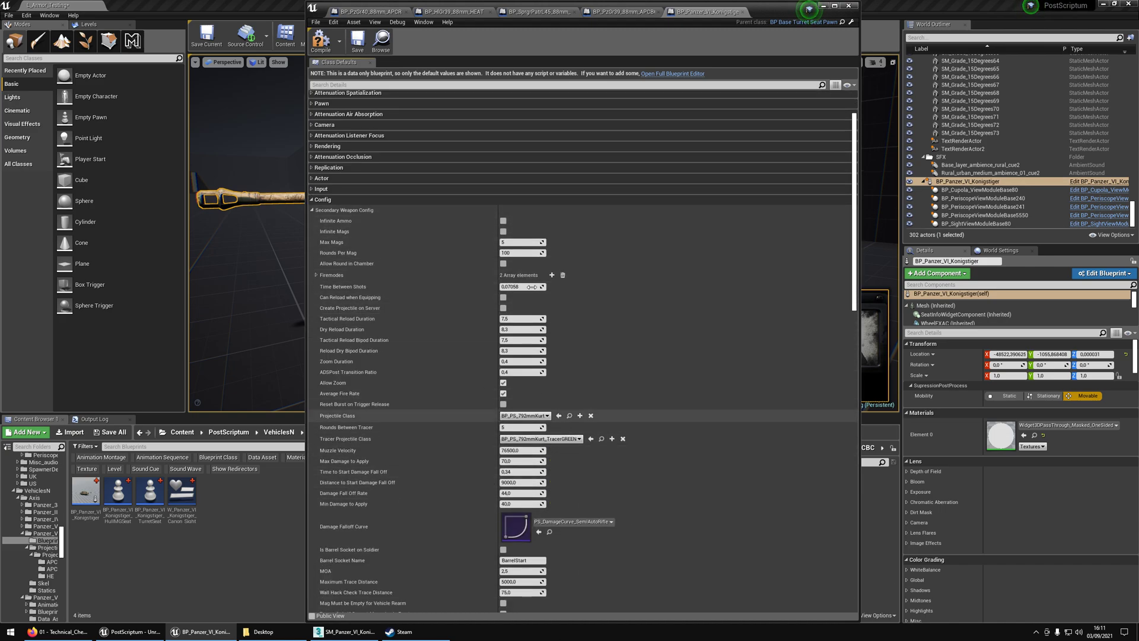
{"action": "scroll", "coordinate": [532, 287], "scroll_direction": "down", "scroll_amount": 3}
{"action": "scroll", "coordinate": [516, 415], "scroll_direction": "down", "scroll_amount": 5}
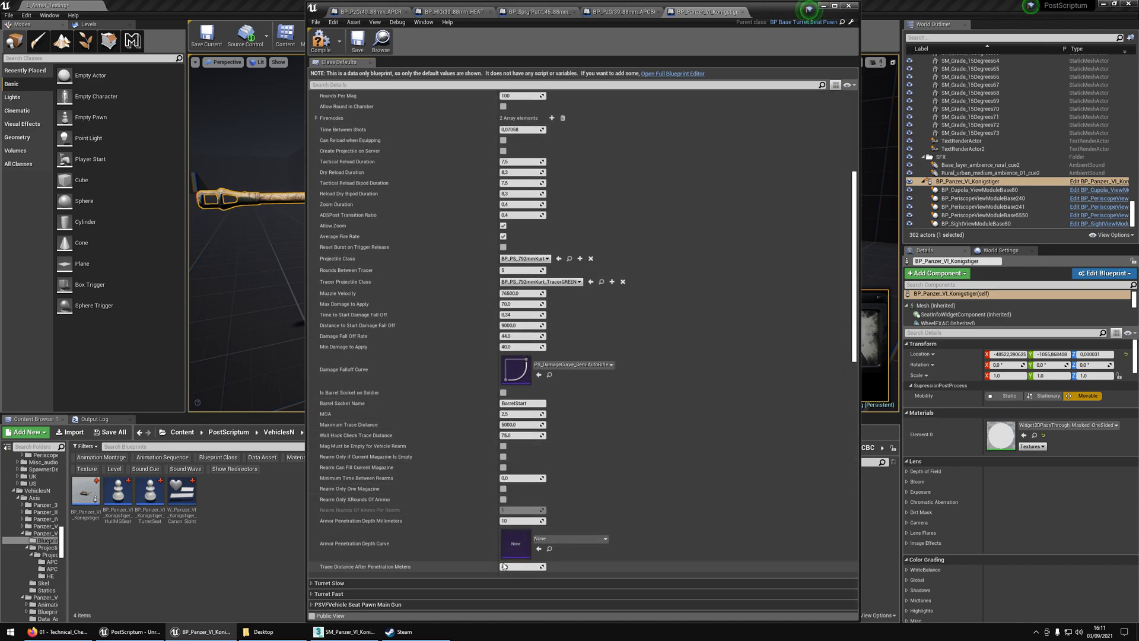
{"action": "scroll", "coordinate": [467, 546], "scroll_direction": "up", "scroll_amount": 10}
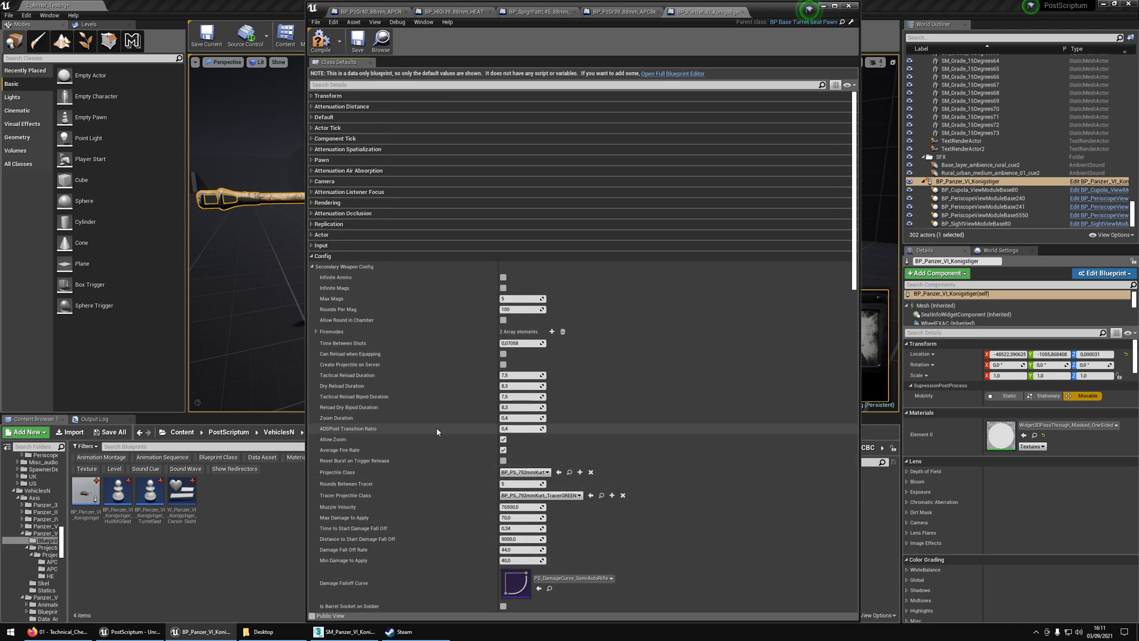
{"action": "left_click", "coordinate": [313, 268]}
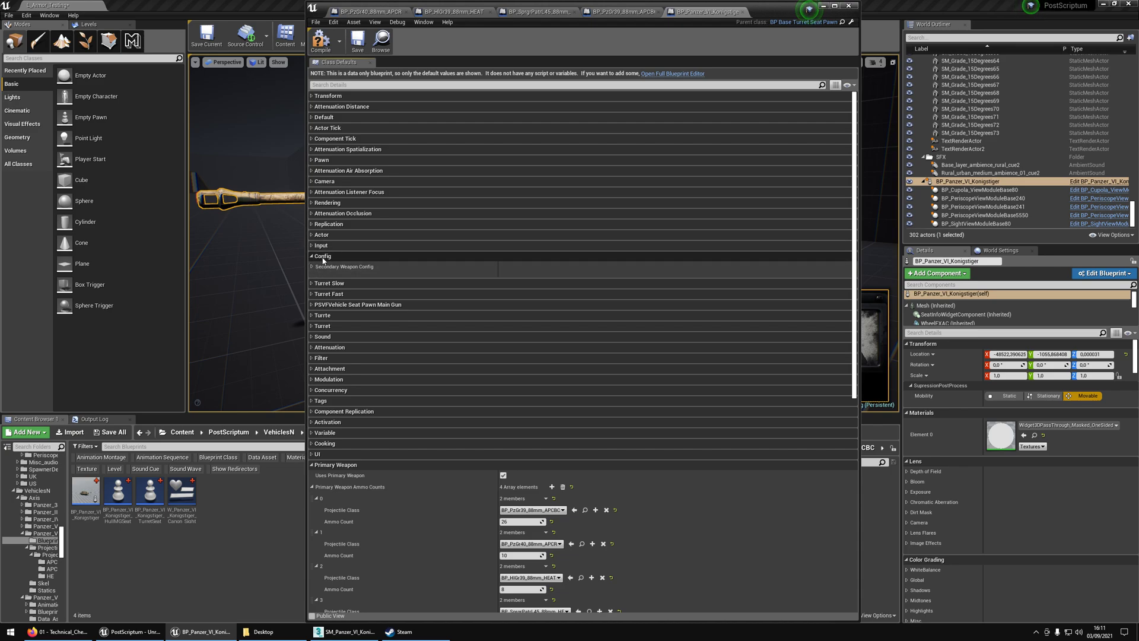
Step: Expand the Turret Slow and Turret Fast categories and examine their mode texts and rotation sounds
{"action": "left_click", "coordinate": [330, 294]}
{"action": "left_click", "coordinate": [339, 284]}
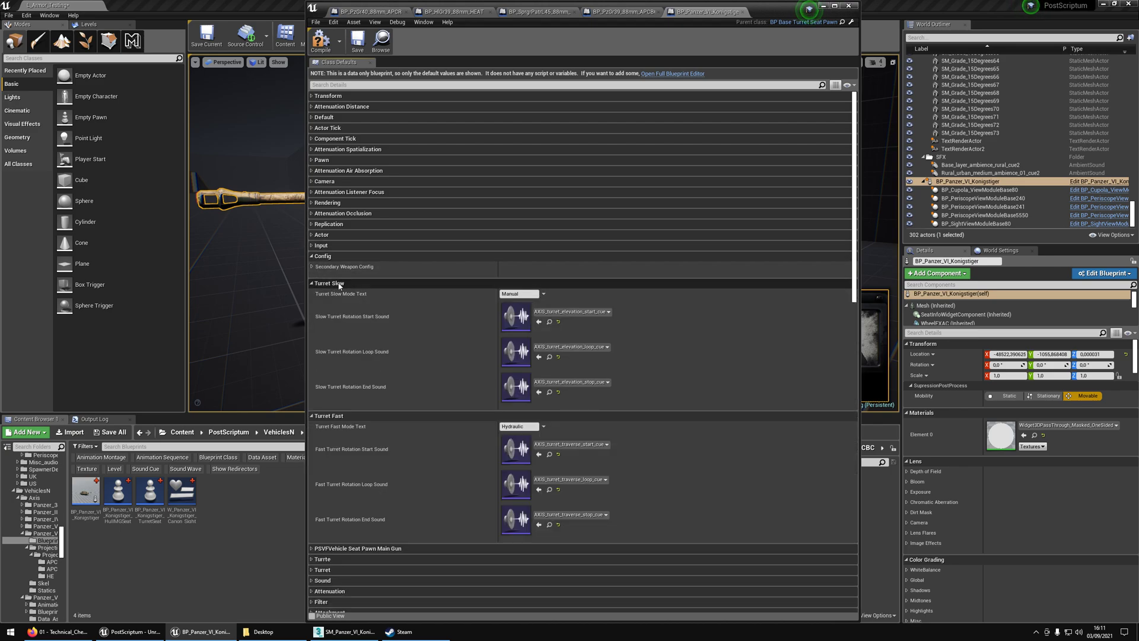
{"action": "scroll", "coordinate": [514, 474], "scroll_direction": "down", "scroll_amount": 2}
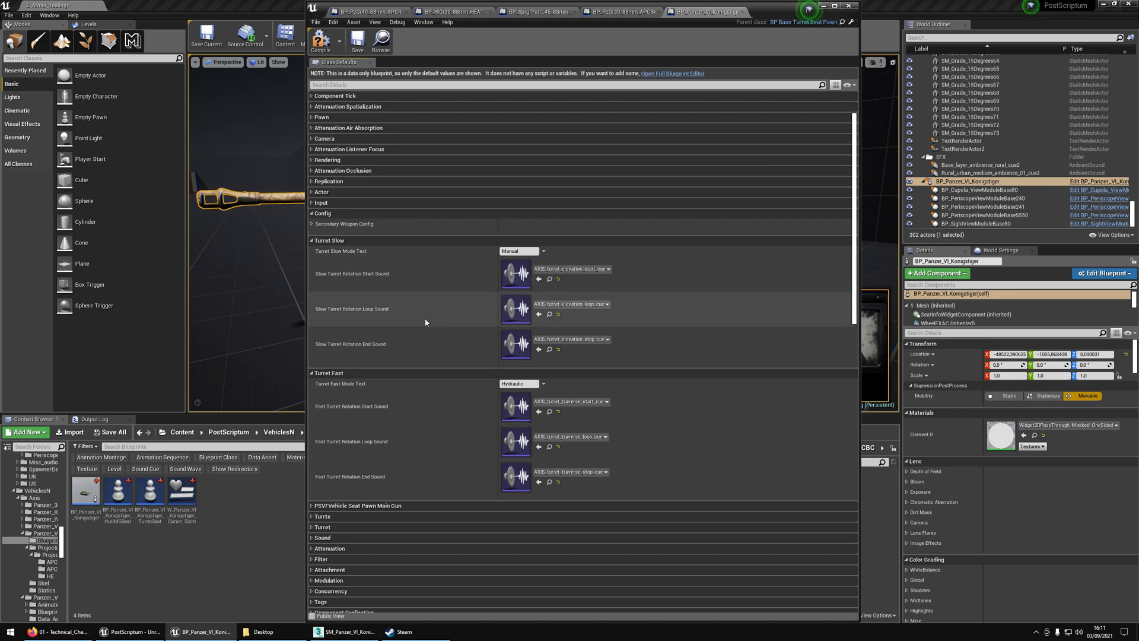
Step: Try Manual as the Turret Fast Mode Text and set it back to Hydraulic
{"action": "left_click", "coordinate": [530, 385]}
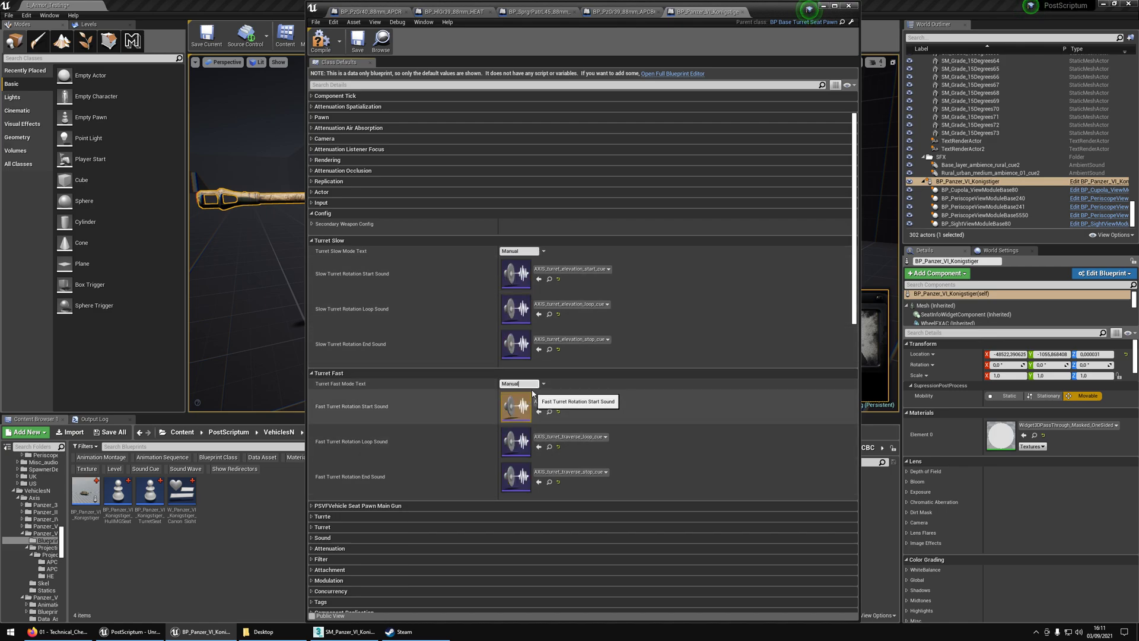
{"action": "key", "text": "ctrl+a"}
{"action": "type", "text": "Hyd"}
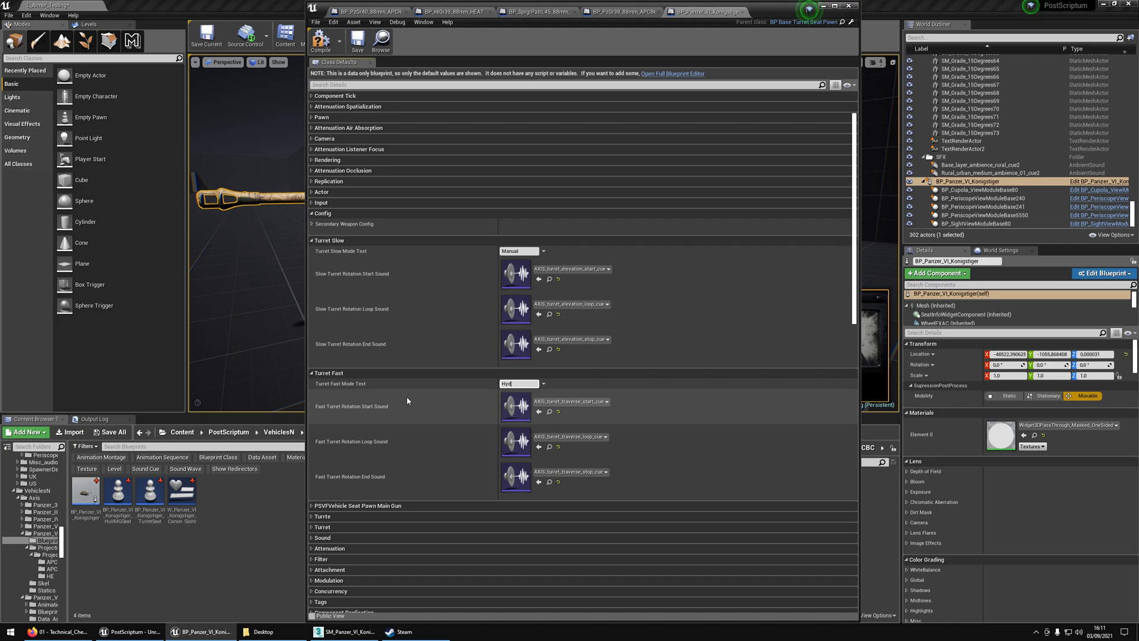
{"action": "type", "text": "raulic"}
{"action": "key", "text": "Return"}
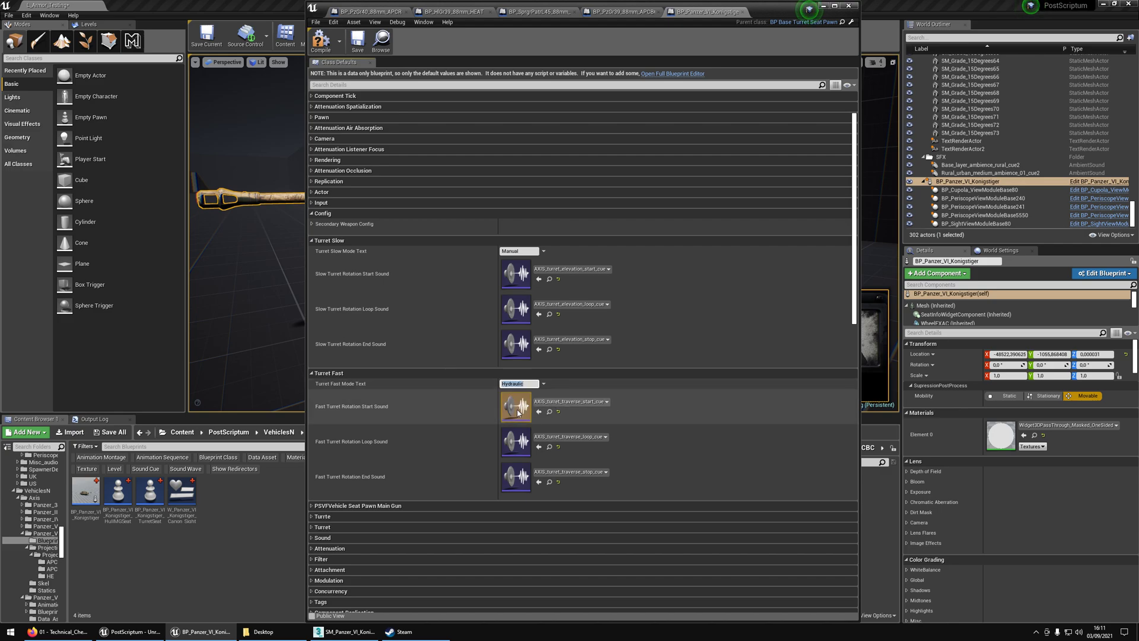
Step: Move and narrow the blueprint window, and open the Tiger E's turret seat blueprint from the Panzer_VI_Tiger_E Blueprints folder
{"action": "left_click_drag", "start_coordinate": [780, 16], "coordinate": [580, 47]}
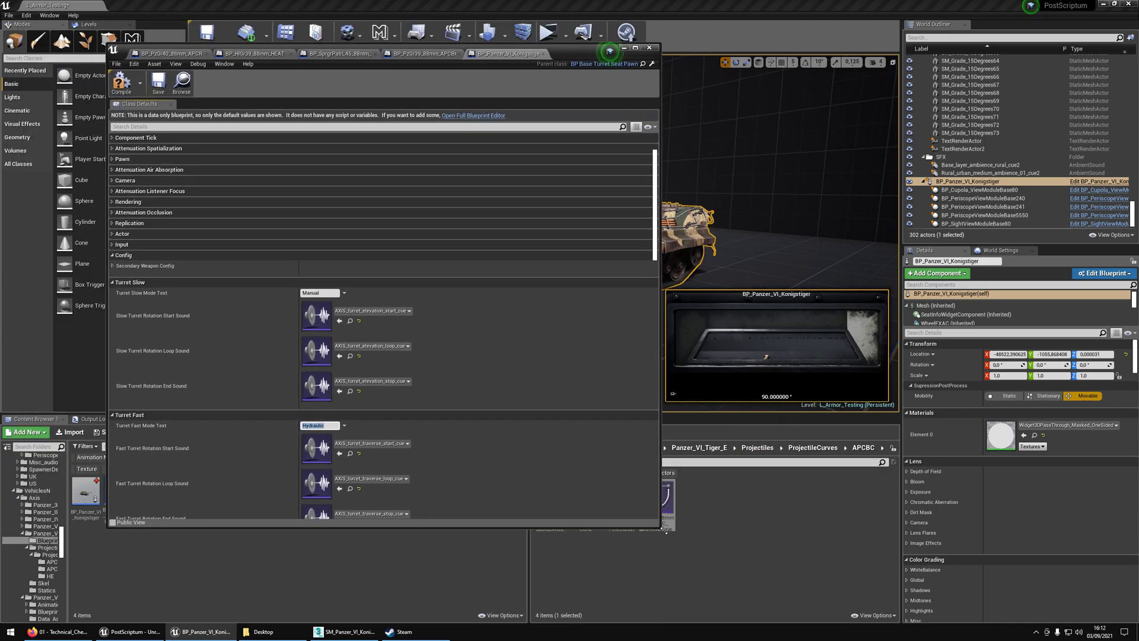
{"action": "left_click_drag", "start_coordinate": [665, 530], "coordinate": [518, 622]}
{"action": "left_click", "coordinate": [698, 447]}
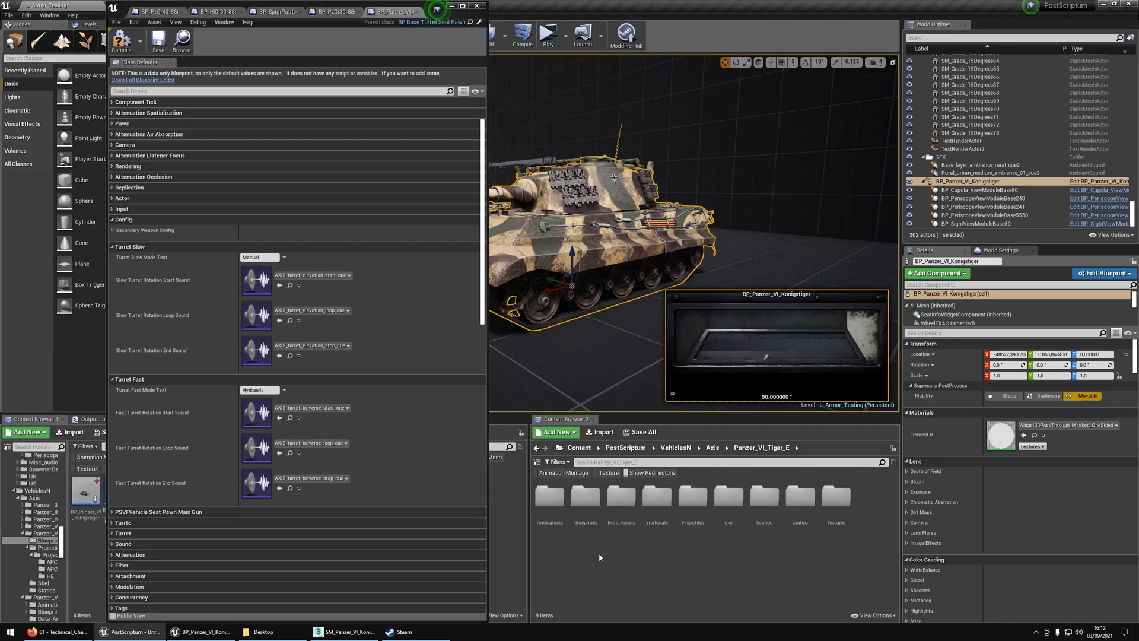
{"action": "double_click", "coordinate": [604, 507]}
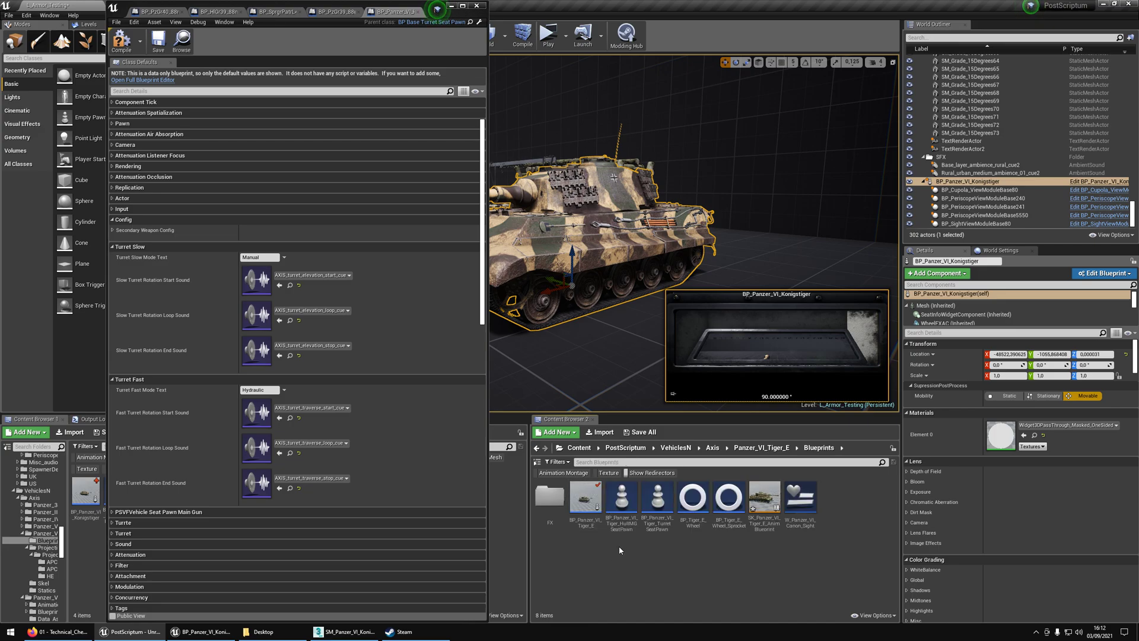
{"action": "double_click", "coordinate": [657, 501]}
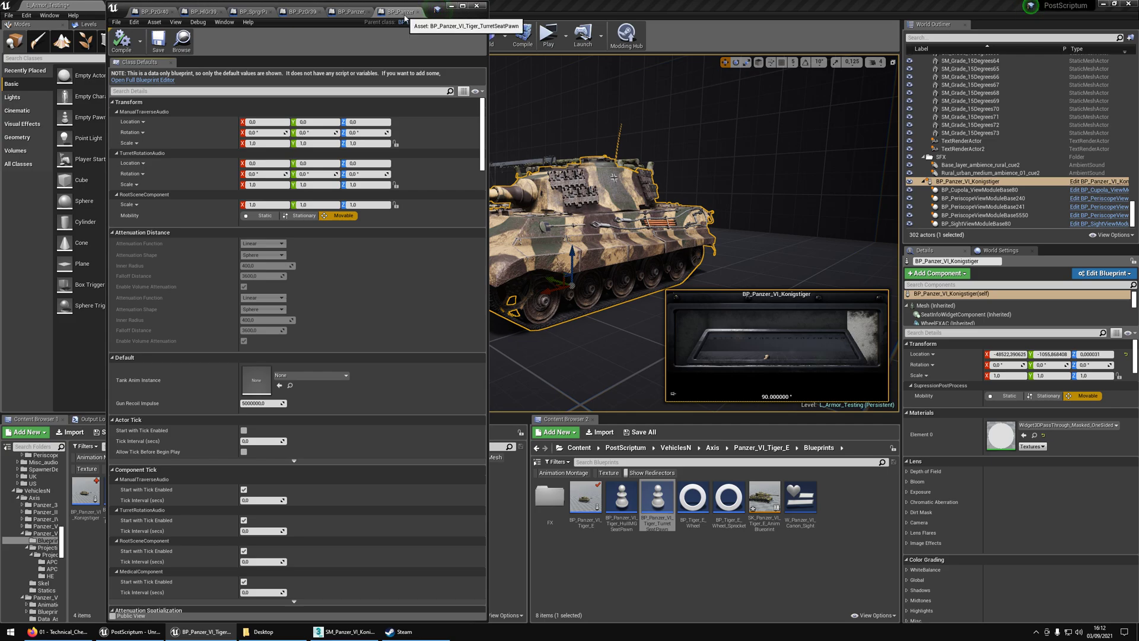
Step: Detach the Tiger E turret seat blueprint into its own window beside the Königstiger's turret seat blueprint
{"action": "left_click_drag", "start_coordinate": [405, 15], "coordinate": [620, 113]}
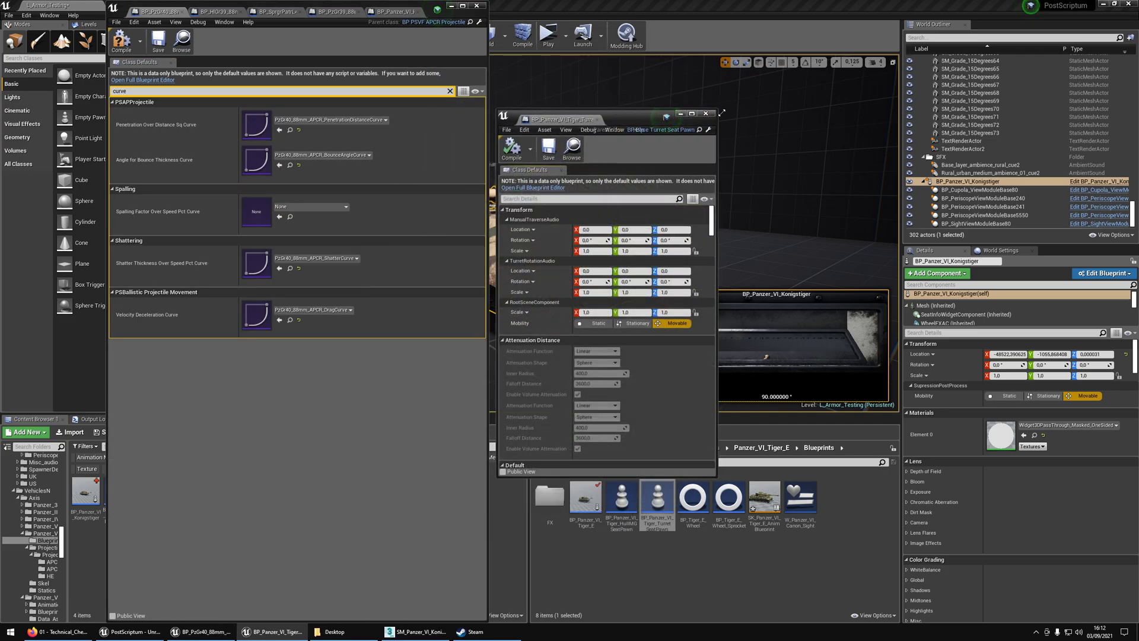
{"action": "left_click_drag", "start_coordinate": [721, 112], "coordinate": [918, 1]}
{"action": "left_click", "coordinate": [390, 12]}
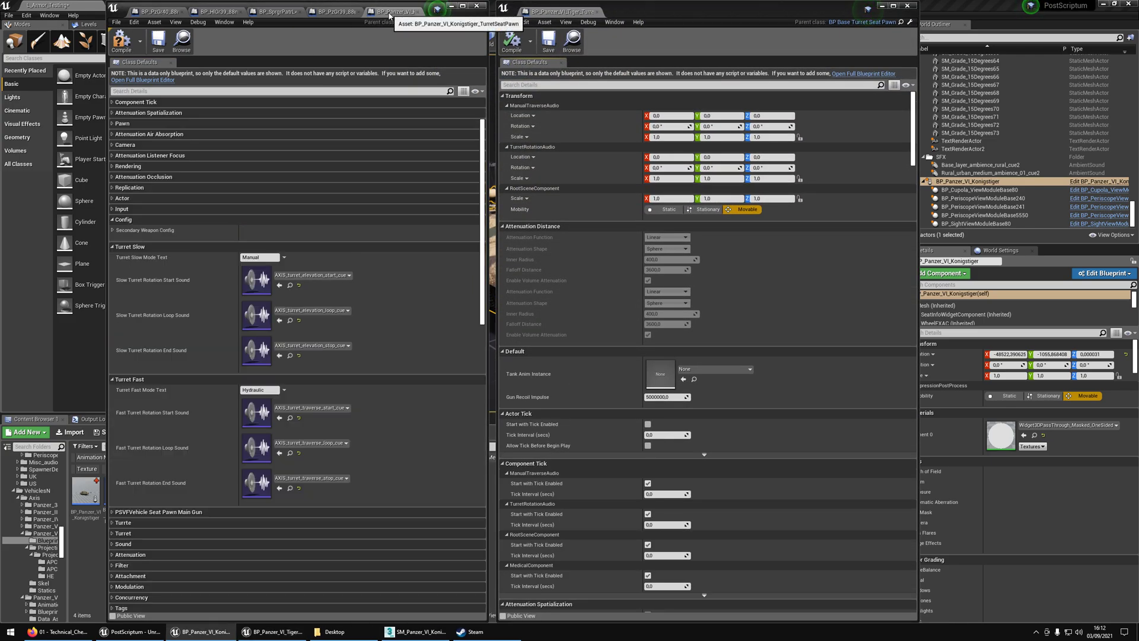
Step: Collapse the Tiger E blueprint's categories from Transform through Config to reach its Turret Slow settings
{"action": "left_click", "coordinate": [518, 96]}
{"action": "left_click", "coordinate": [519, 107]}
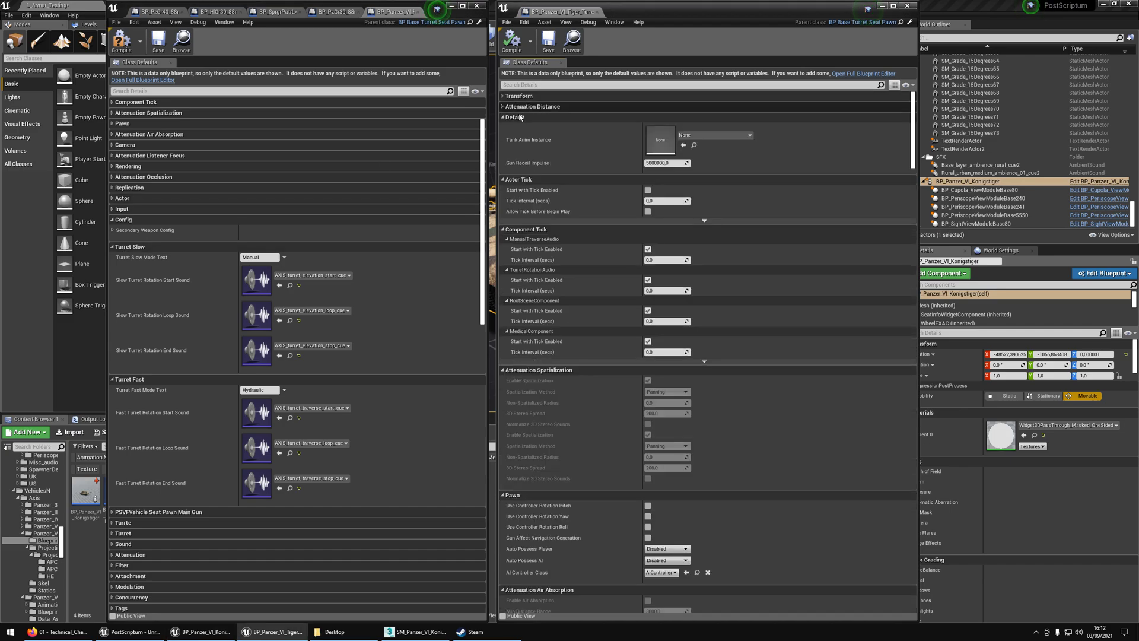
{"action": "left_click", "coordinate": [516, 117]}
{"action": "left_click", "coordinate": [517, 127]}
{"action": "left_click", "coordinate": [518, 138]}
{"action": "left_click", "coordinate": [520, 149]}
{"action": "left_click", "coordinate": [514, 159]}
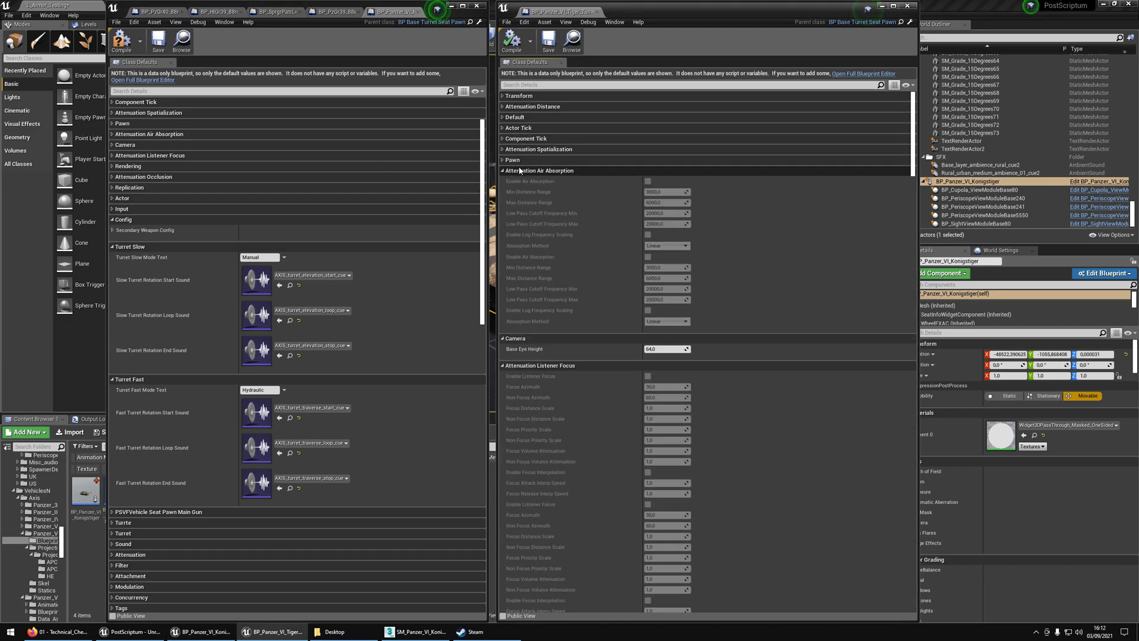
{"action": "left_click", "coordinate": [519, 170]}
{"action": "left_click", "coordinate": [517, 181]}
{"action": "left_click", "coordinate": [517, 191]}
{"action": "left_click", "coordinate": [518, 202]}
{"action": "left_click", "coordinate": [517, 213]}
{"action": "left_click", "coordinate": [517, 224]}
{"action": "left_click", "coordinate": [517, 235]}
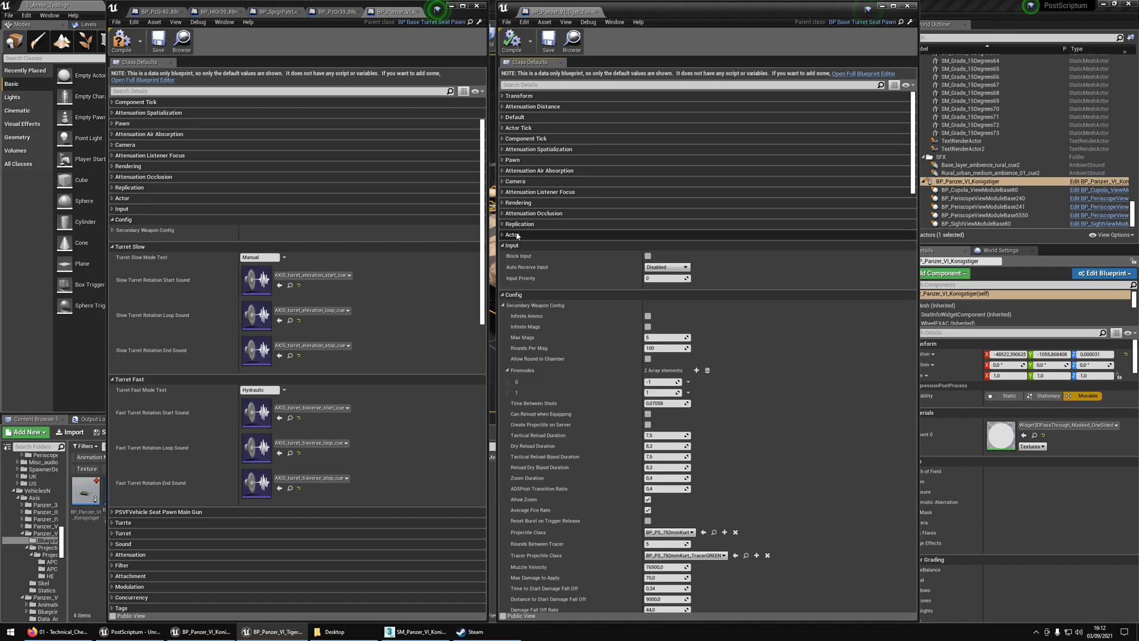
{"action": "left_click", "coordinate": [518, 245]}
{"action": "left_click", "coordinate": [517, 255]}
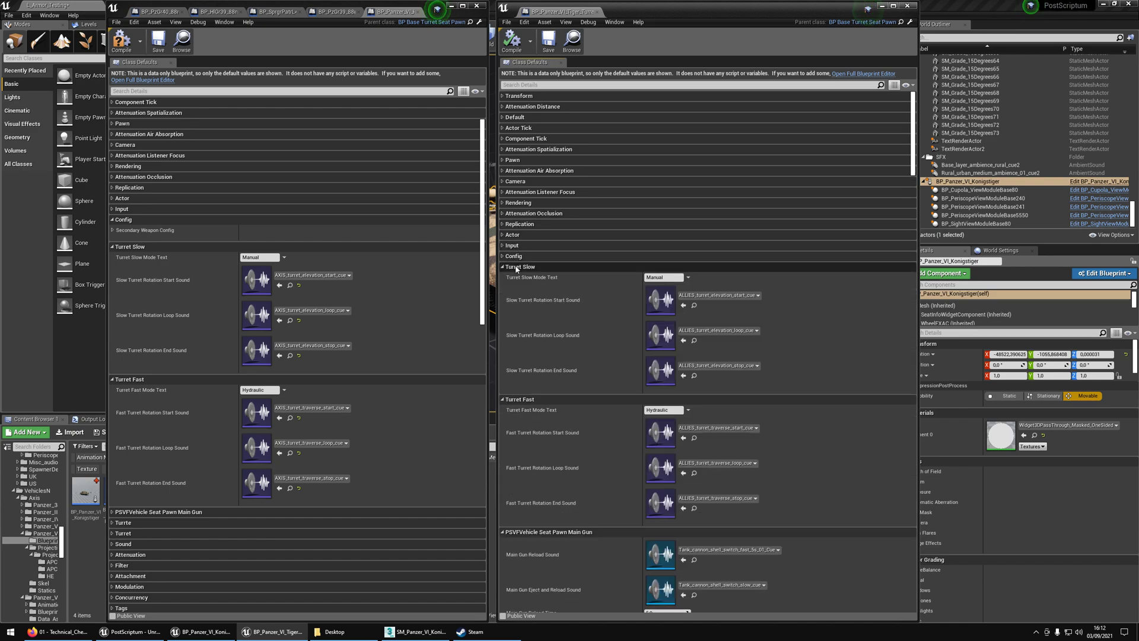
Step: Assign the Königstiger's AXIS_turret_elevation start, loop and stop cues to the Tiger E's Turret Slow rotation sounds
{"action": "left_click", "coordinate": [682, 306]}
{"action": "left_click", "coordinate": [290, 320]}
{"action": "left_click", "coordinate": [682, 340]}
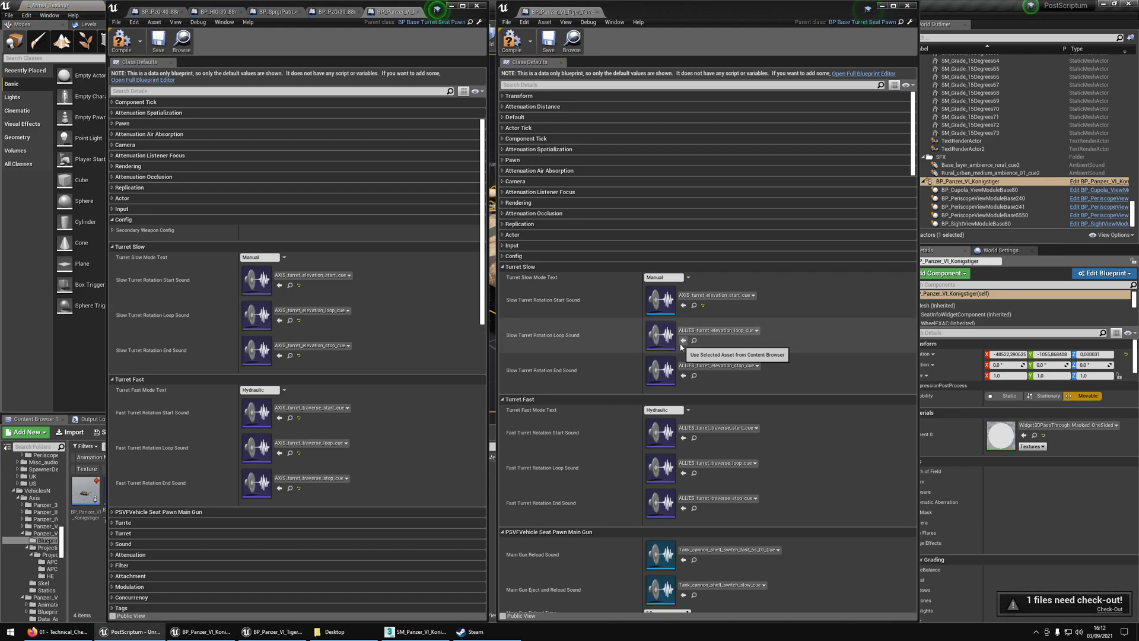
{"action": "left_click", "coordinate": [290, 355]}
{"action": "left_click", "coordinate": [682, 376]}
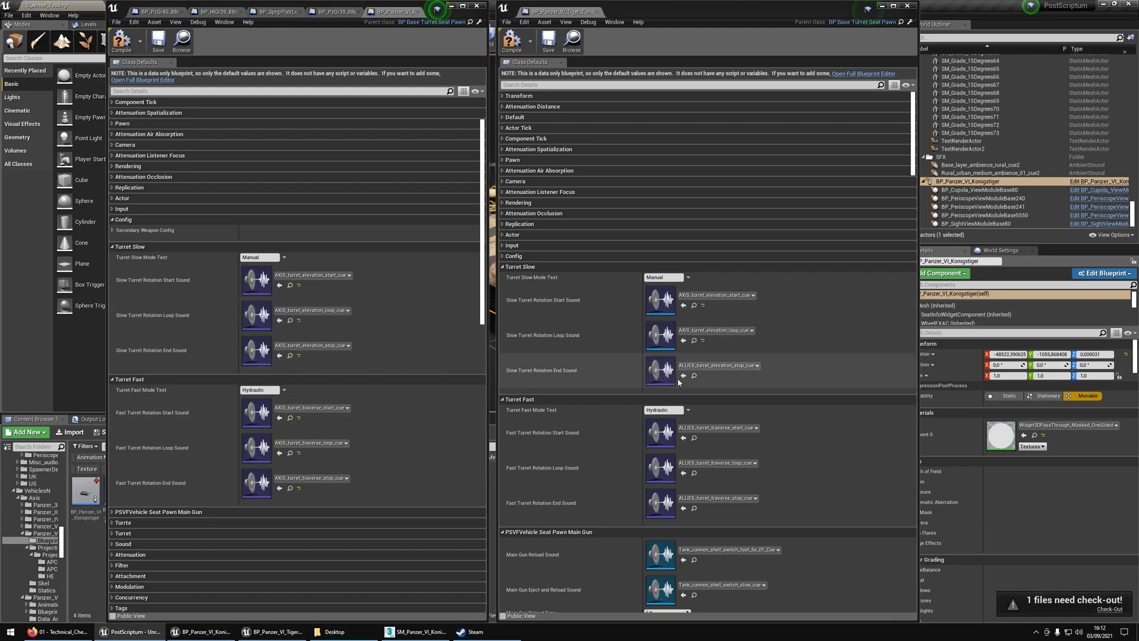
Step: Assign the Königstiger's AXIS_turret_traverse start, loop and stop cues to the Tiger E's Turret Fast rotation sounds
{"action": "left_click", "coordinate": [290, 417]}
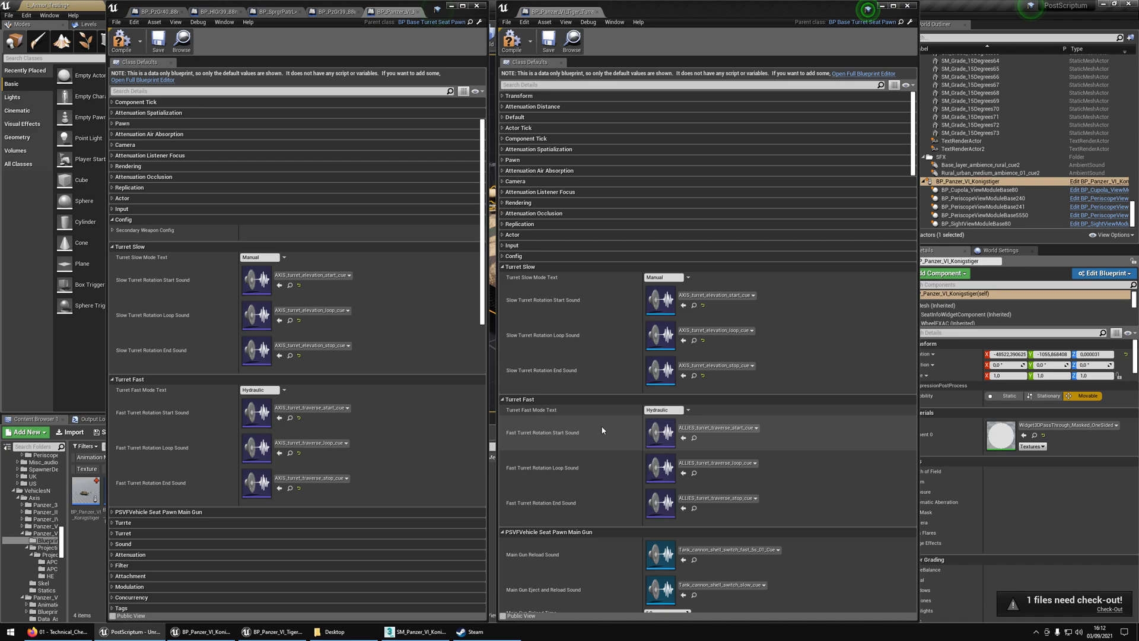
{"action": "left_click", "coordinate": [683, 438]}
{"action": "left_click", "coordinate": [290, 452]}
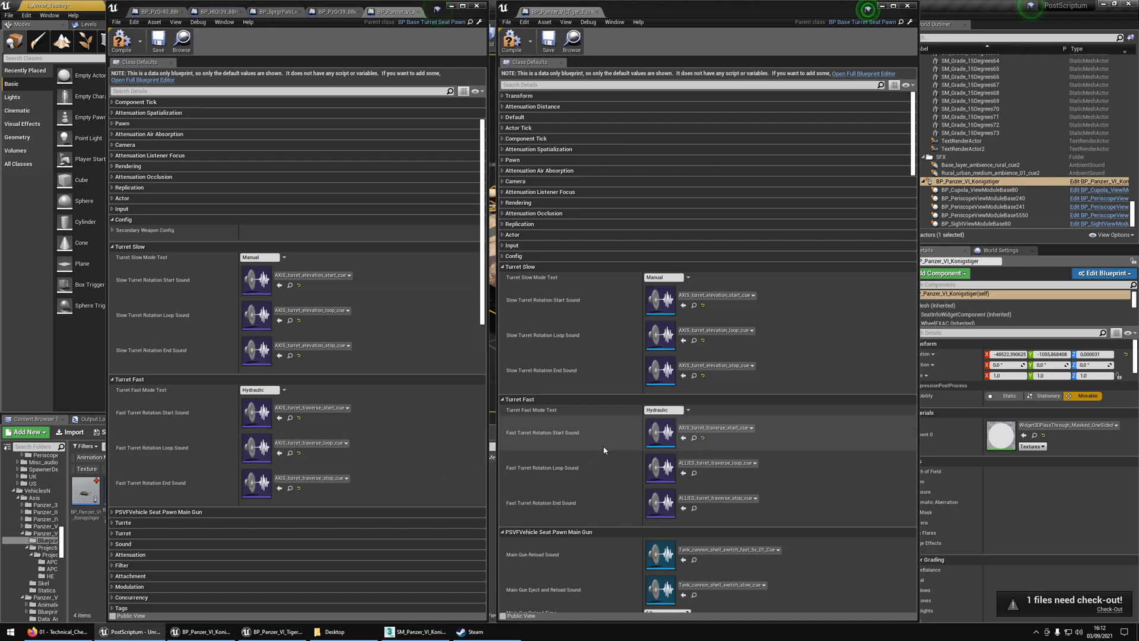
{"action": "left_click", "coordinate": [683, 472]}
{"action": "left_click", "coordinate": [290, 488]}
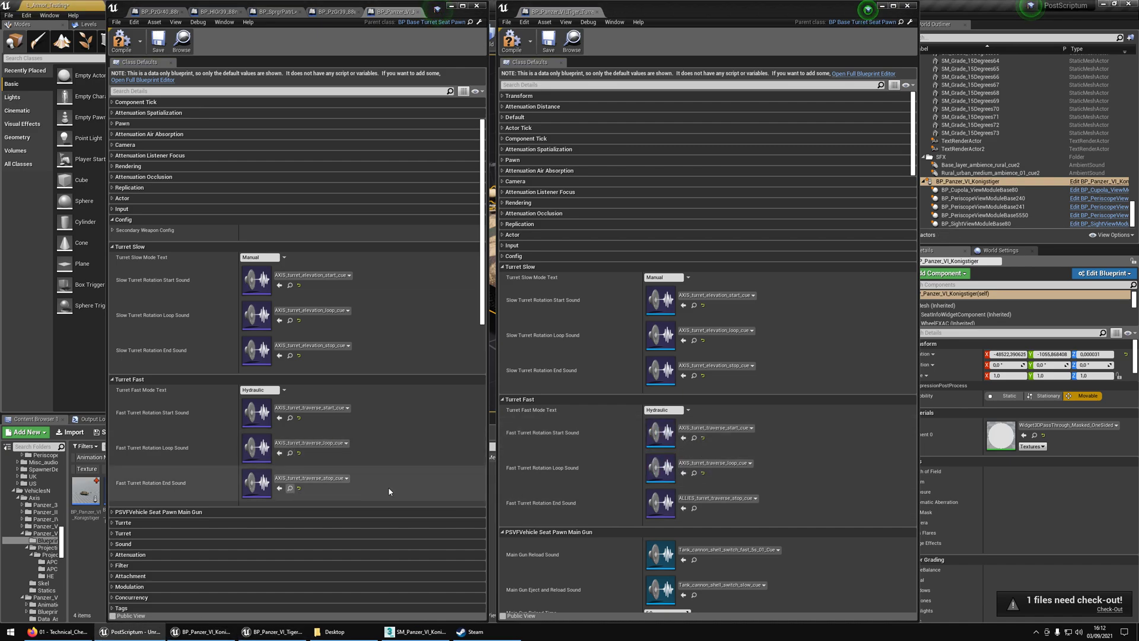
{"action": "left_click", "coordinate": [682, 507]}
Step: Save the Tiger E turret seat blueprint, checking it out of source control, and close it
{"action": "key", "text": "ctrl+s"}
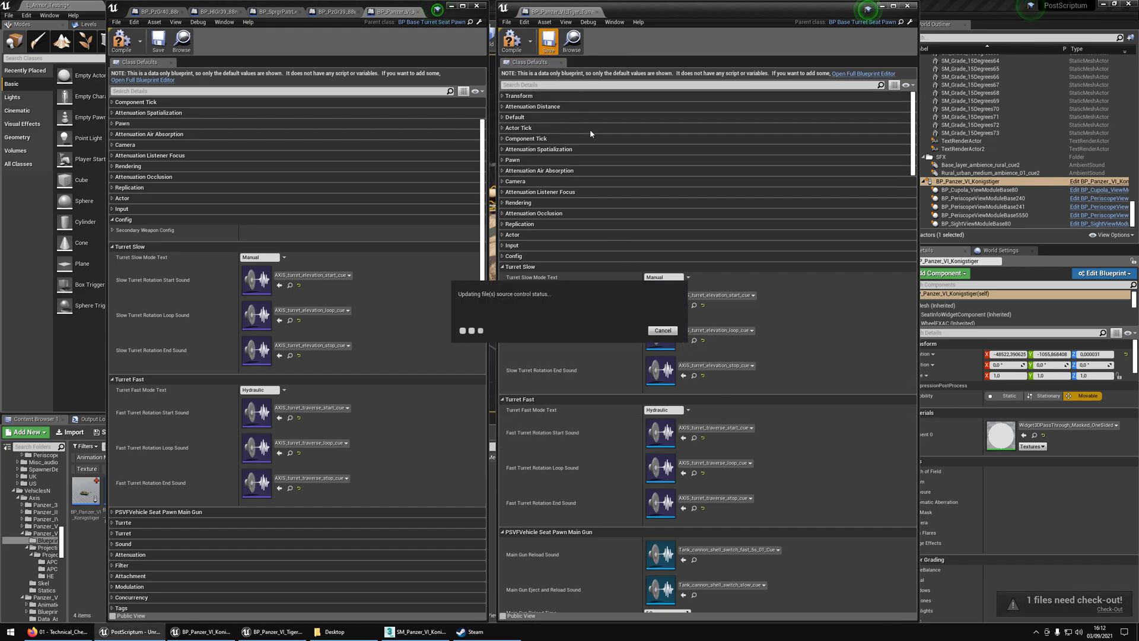
{"action": "left_click", "coordinate": [628, 396]}
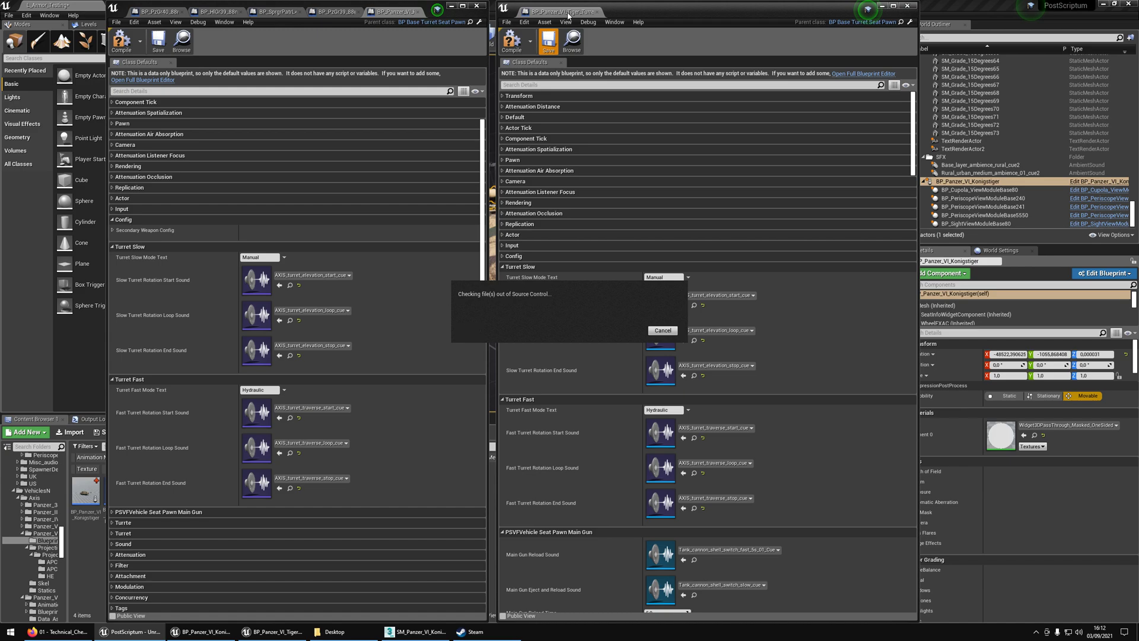
{"action": "left_click", "coordinate": [596, 12]}
Step: Collapse Turret Slow and Turret Fast in the Königstiger's blueprint and expand the PSVFVehicle Seat Pawn Main Gun settings
{"action": "left_click_drag", "start_coordinate": [347, 4], "coordinate": [785, 2]}
{"action": "left_click", "coordinate": [582, 246]}
{"action": "left_click", "coordinate": [584, 257]}
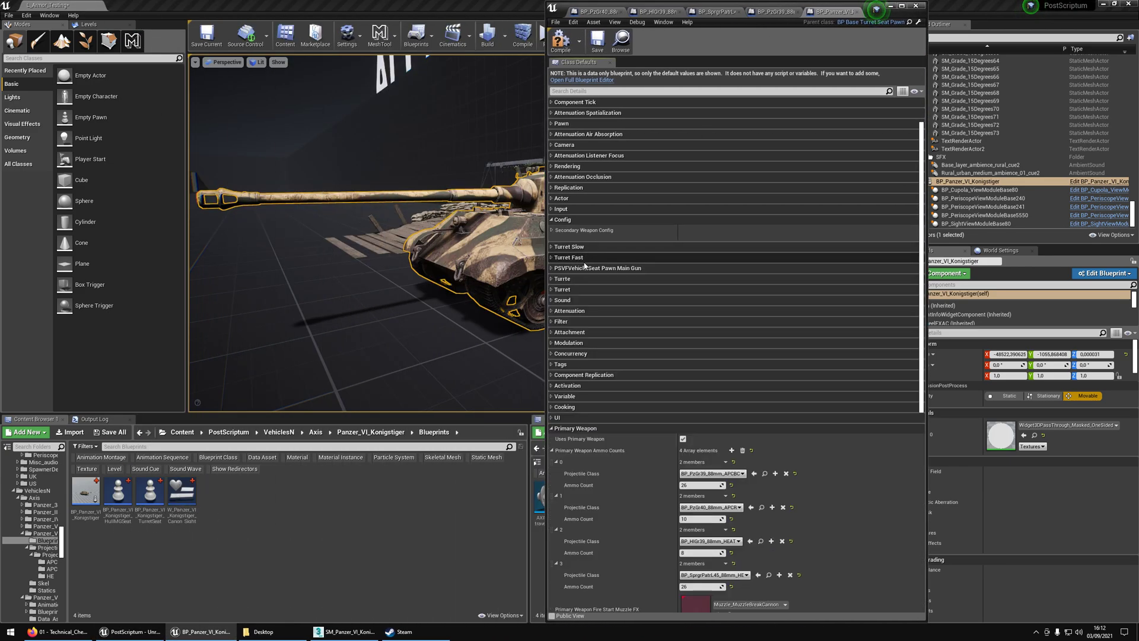
{"action": "left_click", "coordinate": [599, 268]}
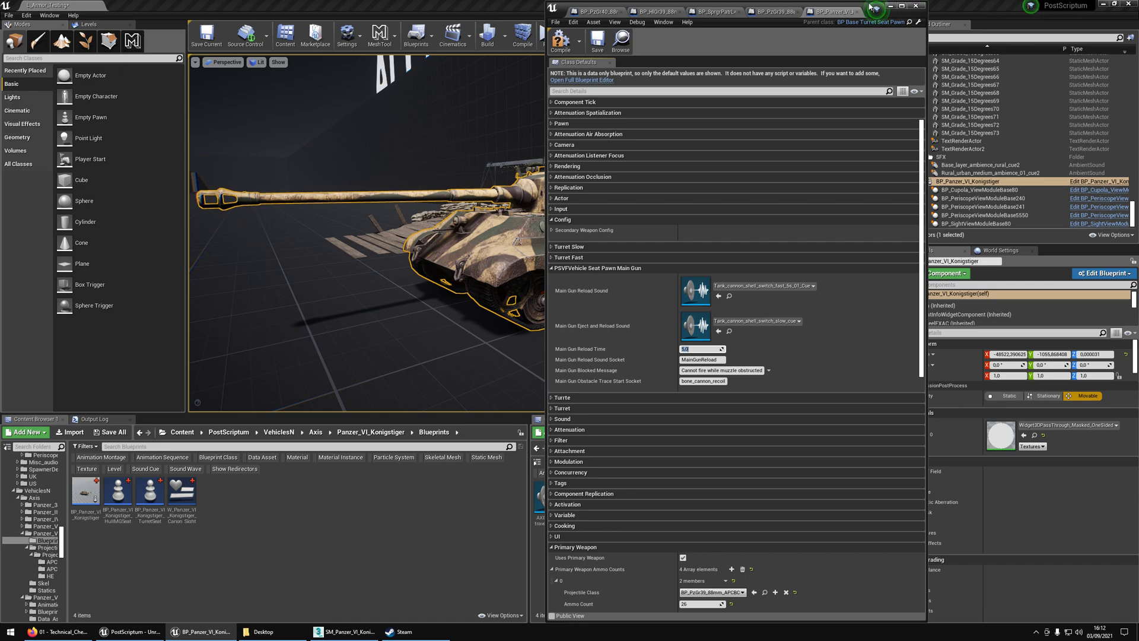
Step: Open the BP_PZ_VI_Konigstiger_Canon_APCR blueprint from the Vehicles/Axis/Panzer_VI_Konigstiger folder
{"action": "left_click_drag", "start_coordinate": [870, 7], "coordinate": [418, 15]}
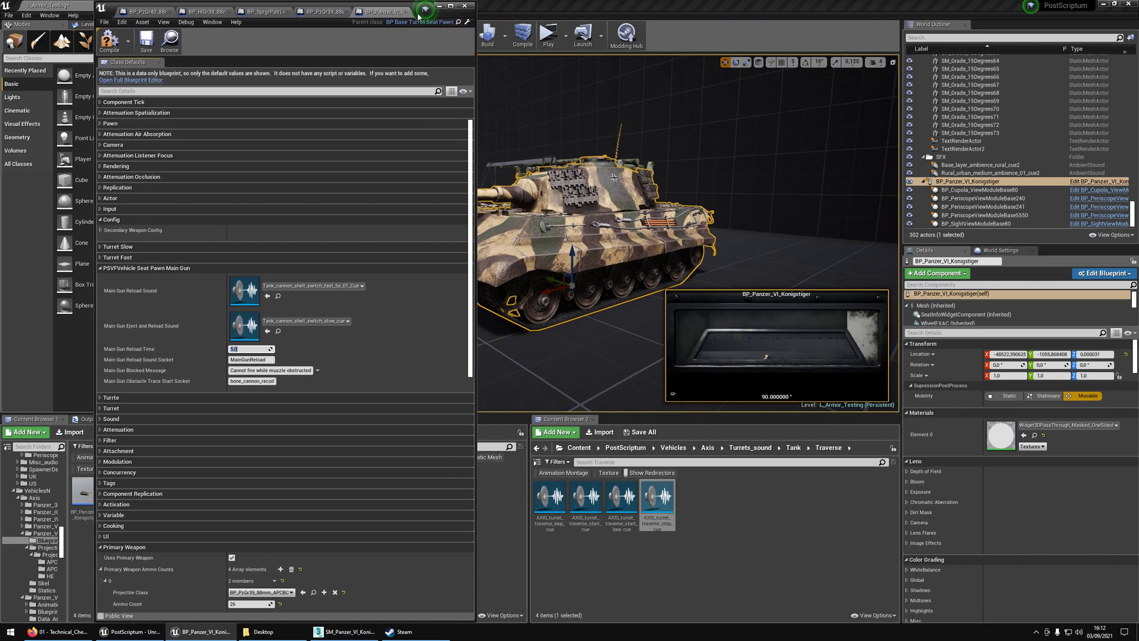
{"action": "left_click", "coordinate": [673, 447]}
{"action": "key", "text": "Left"}
{"action": "key", "text": "Left"}
{"action": "key", "text": "Left"}
{"action": "key", "text": "Left"}
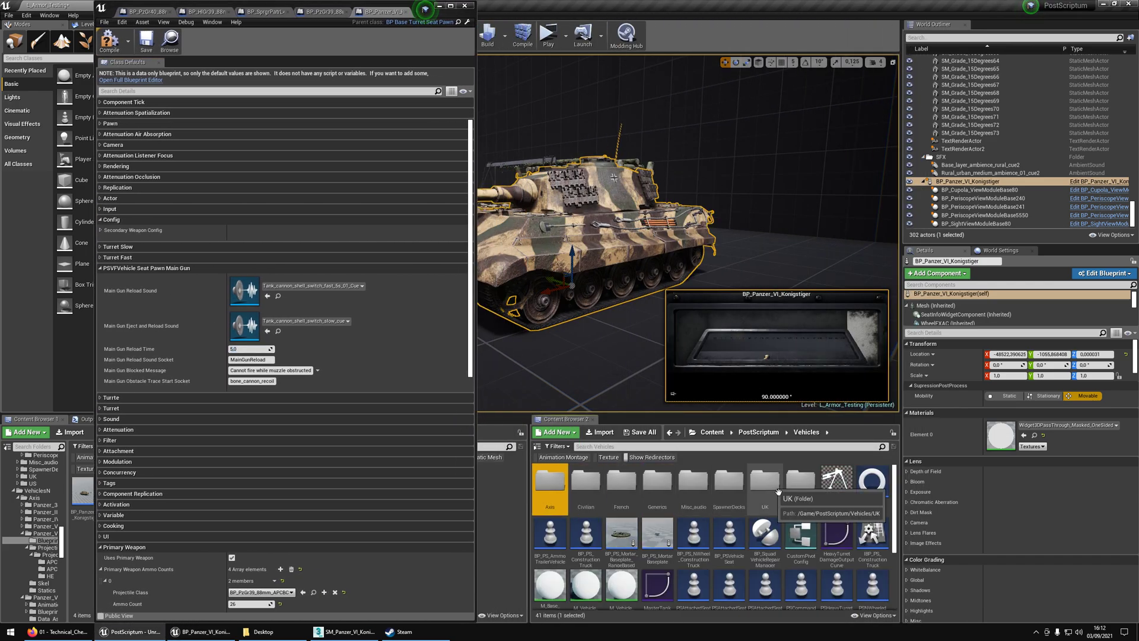
{"action": "key", "text": "Return"}
{"action": "scroll", "coordinate": [765, 533], "scroll_direction": "down", "scroll_amount": 2}
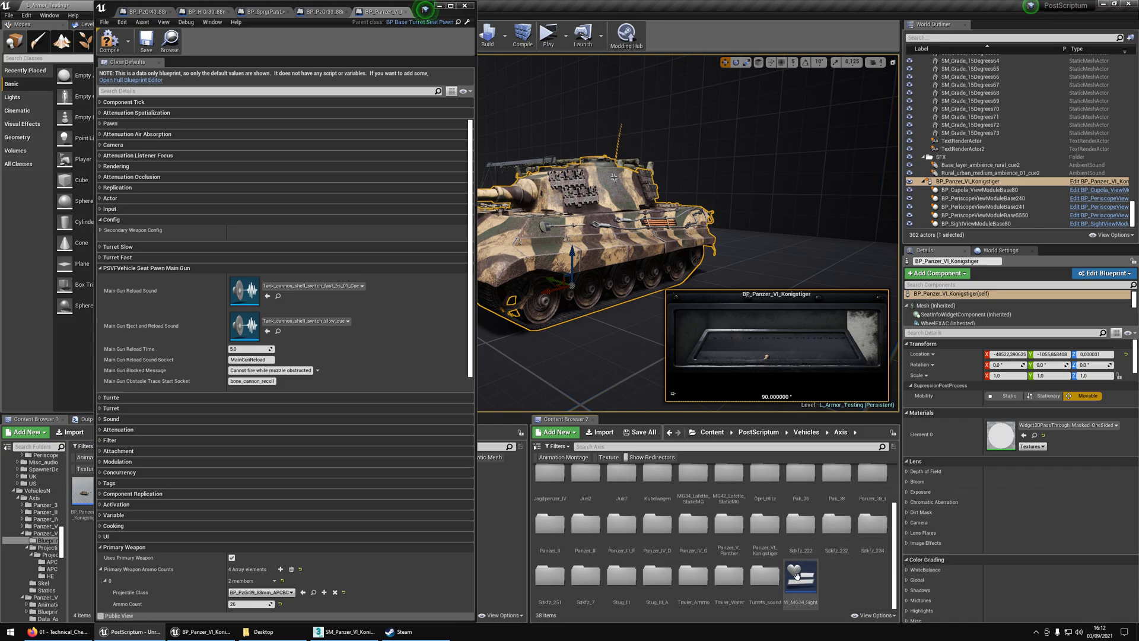
{"action": "double_click", "coordinate": [764, 550]}
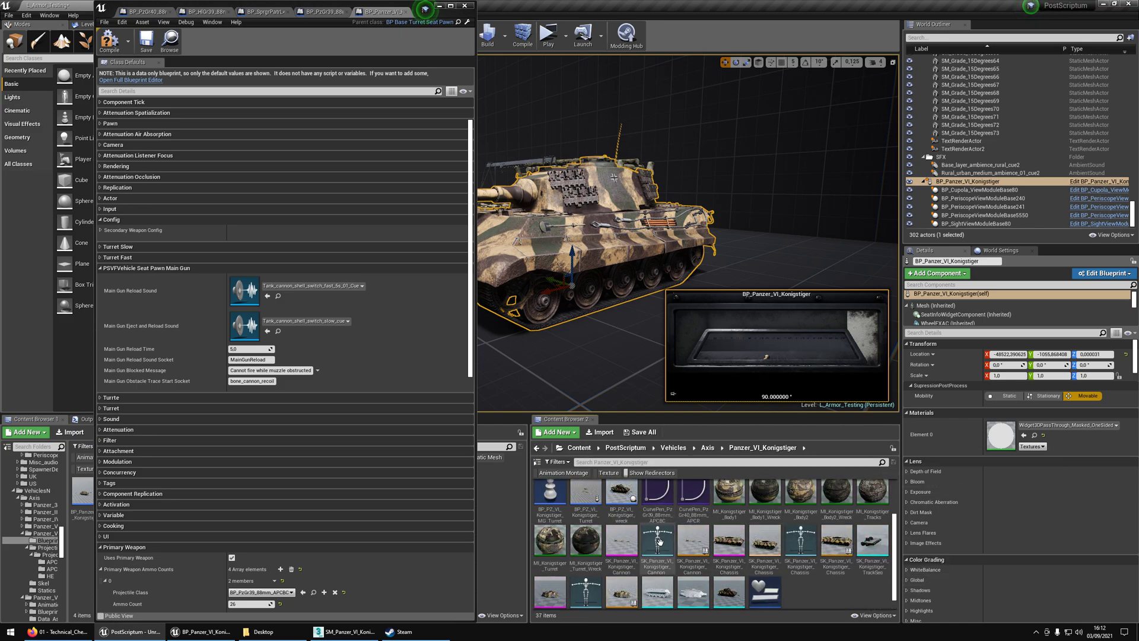
{"action": "left_click", "coordinate": [705, 505]}
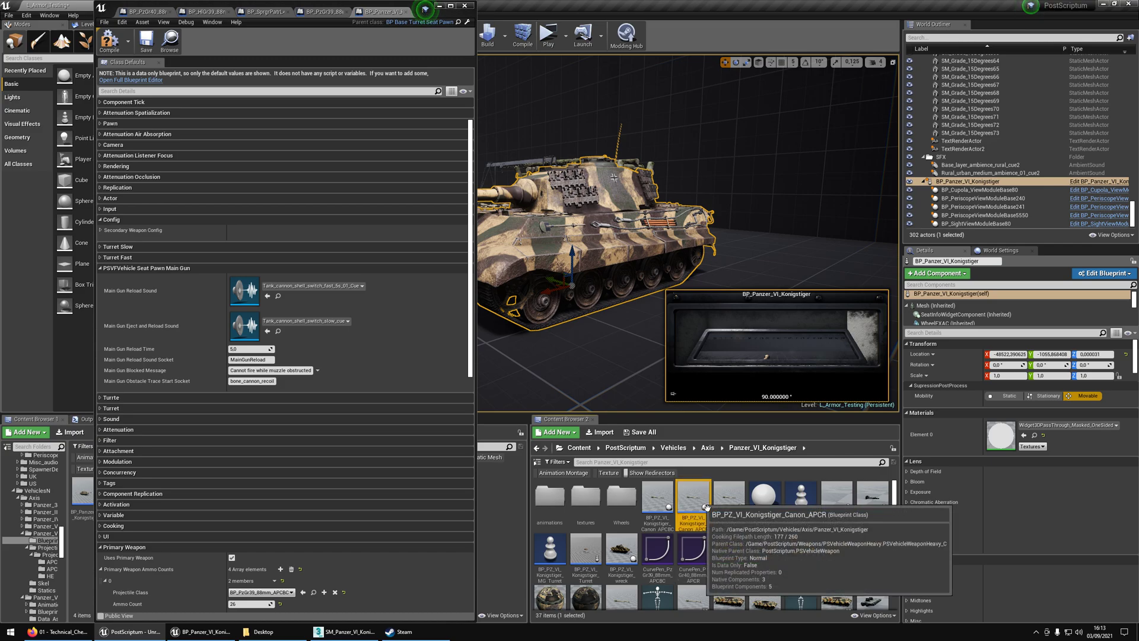
{"action": "double_click", "coordinate": [705, 505]}
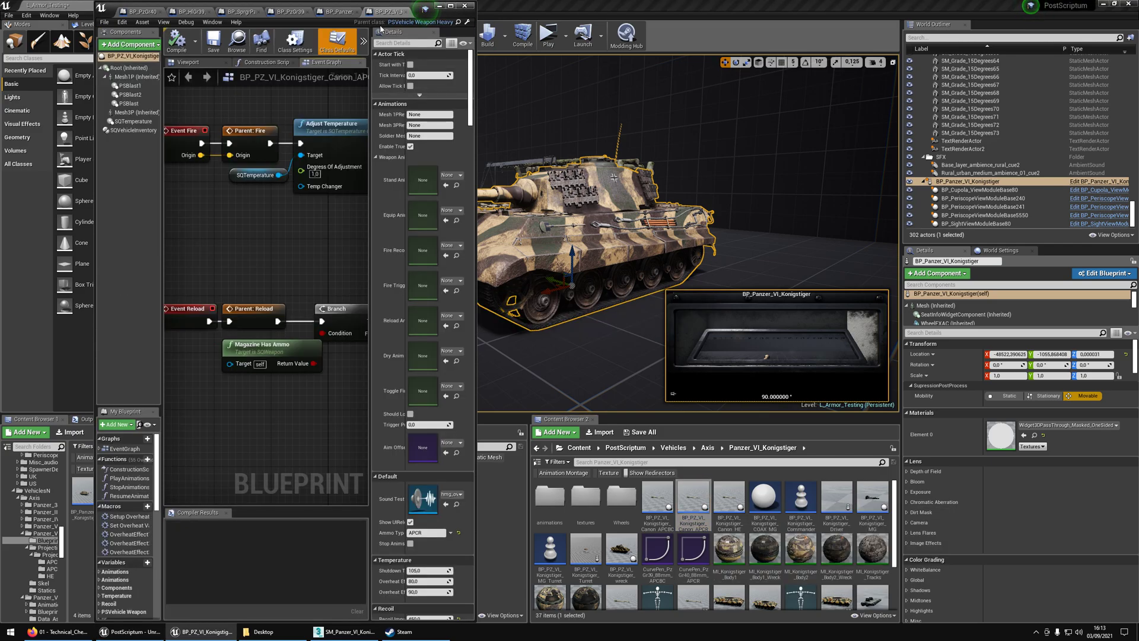
Step: Look up the cannon's Time Between Shots in its config settings, close it, and set the seat's Main Gun Reload Time to 10.0
{"action": "left_click", "coordinate": [399, 43]}
{"action": "type", "text": "config"}
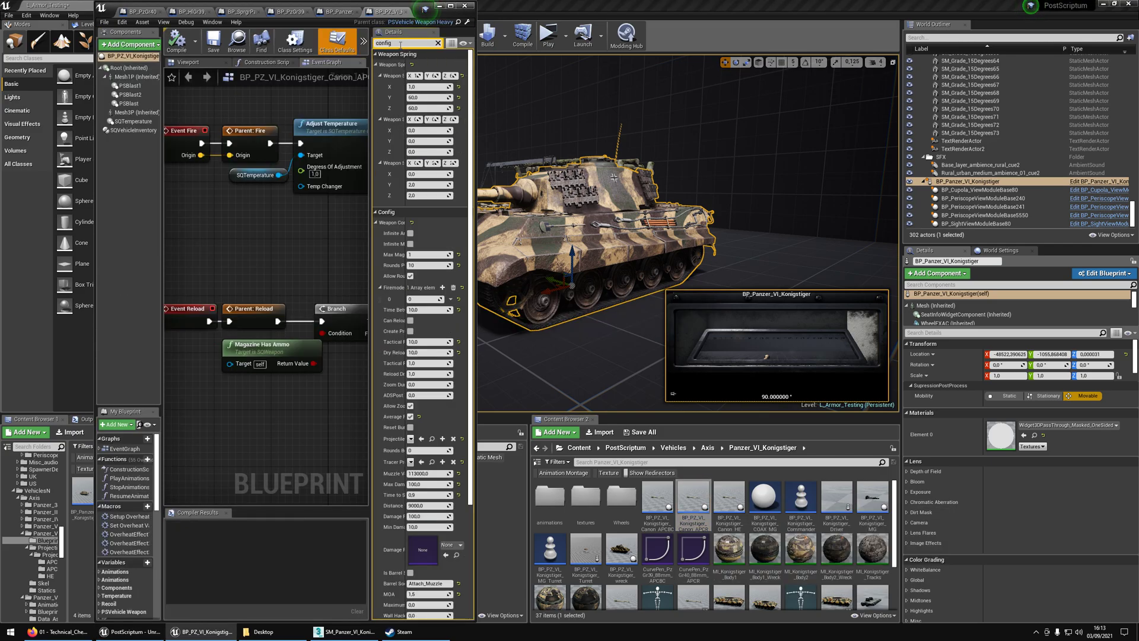
{"action": "left_click_drag", "start_coordinate": [372, 319], "coordinate": [294, 318]}
{"action": "left_click", "coordinate": [373, 310]}
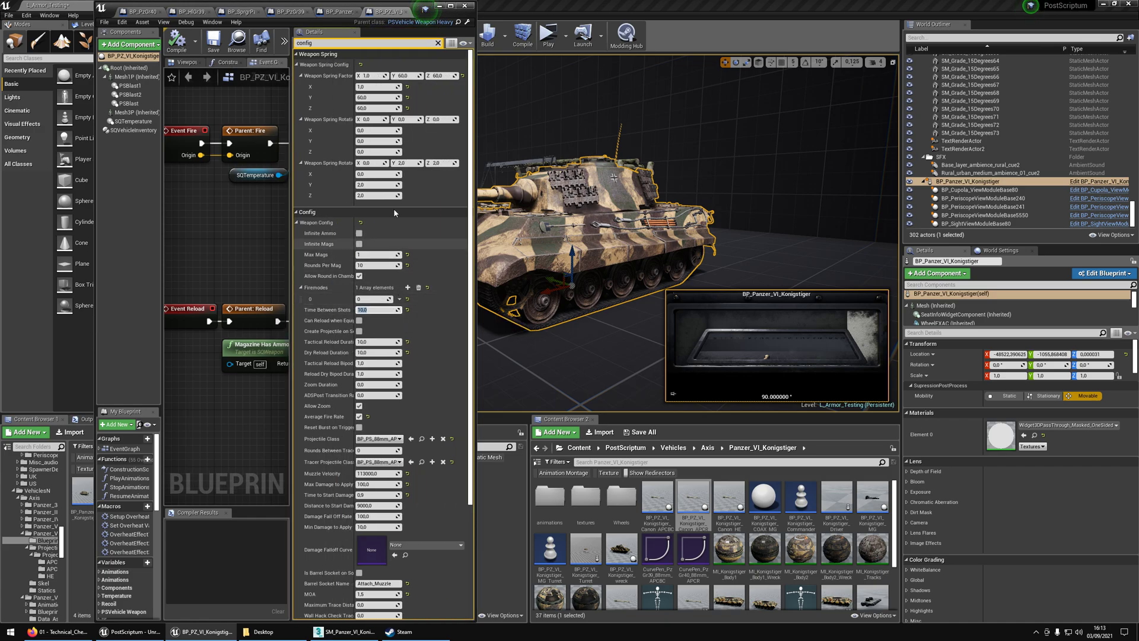
{"action": "middle_click", "coordinate": [389, 17]}
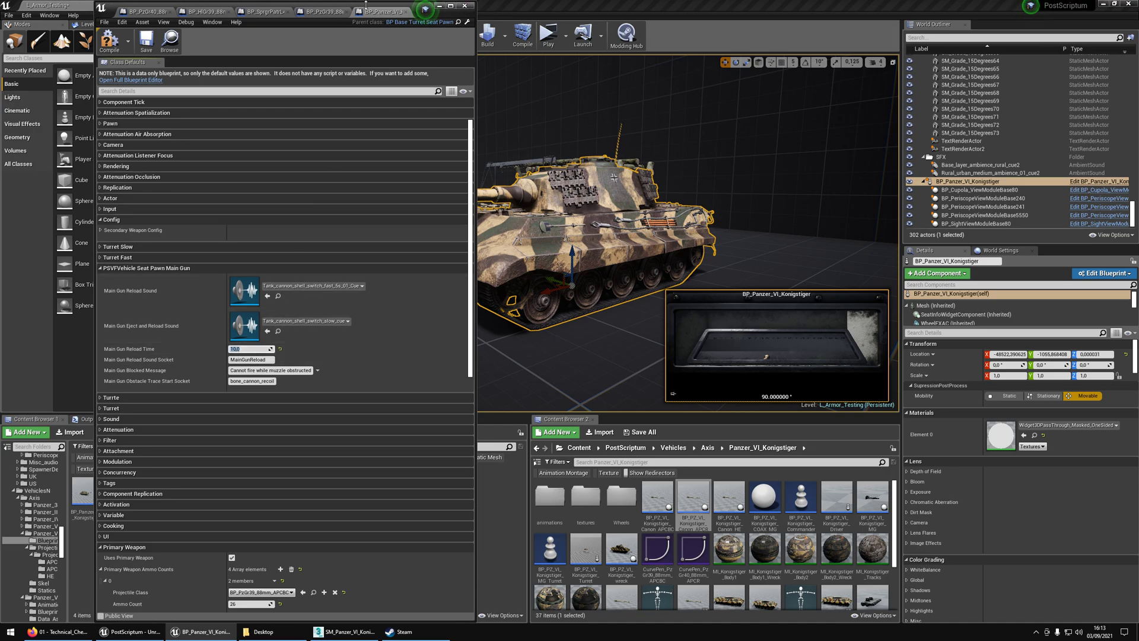
Step: Review the Main Gun Blocked Message, collapse the main gun settings, and expand the Turrte and Turret categories
{"action": "left_click_drag", "start_coordinate": [411, 6], "coordinate": [820, 6]}
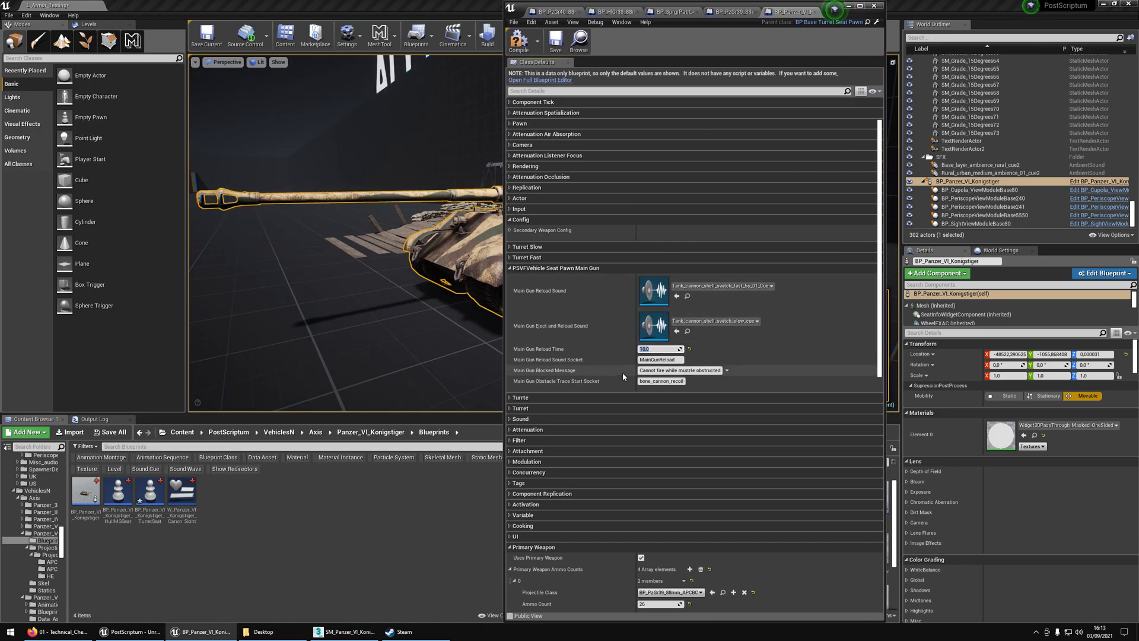
{"action": "left_click", "coordinate": [652, 371]}
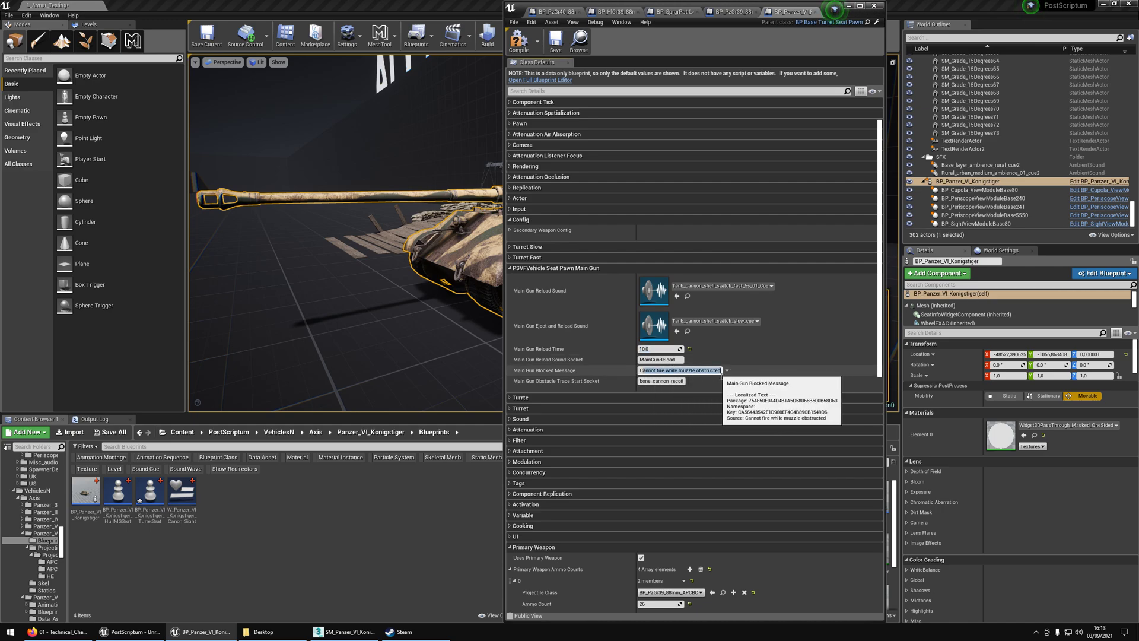
{"action": "left_click_drag", "start_coordinate": [721, 371], "coordinate": [639, 372]}
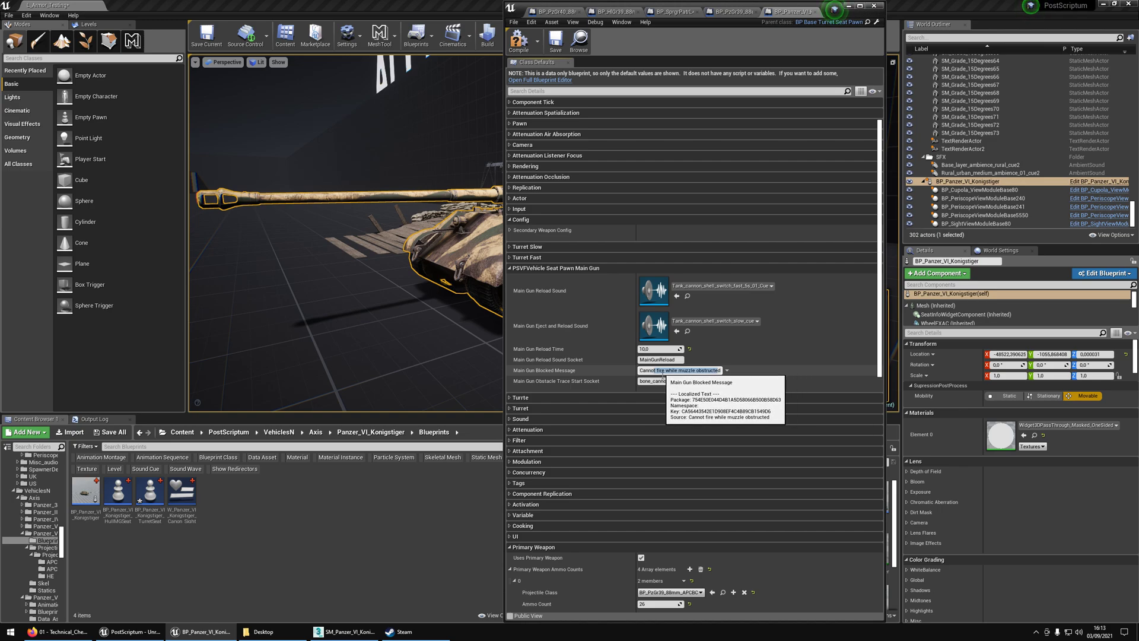
{"action": "scroll", "coordinate": [647, 357], "scroll_direction": "down", "scroll_amount": 3}
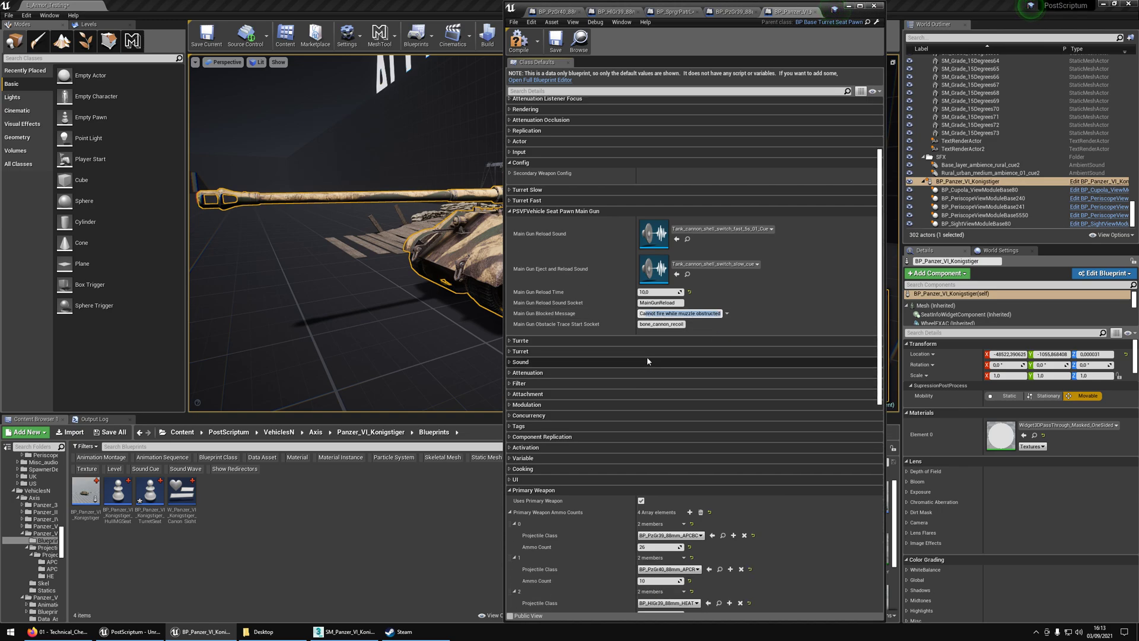
{"action": "left_click", "coordinate": [536, 211]}
{"action": "left_click", "coordinate": [542, 223]}
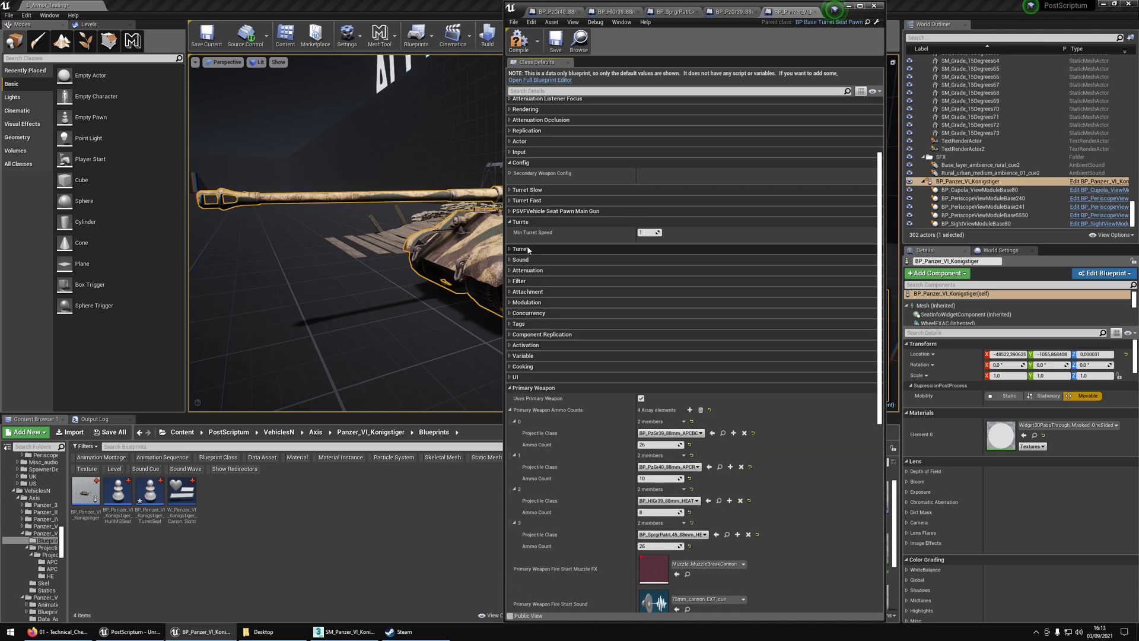
{"action": "left_click", "coordinate": [534, 249]}
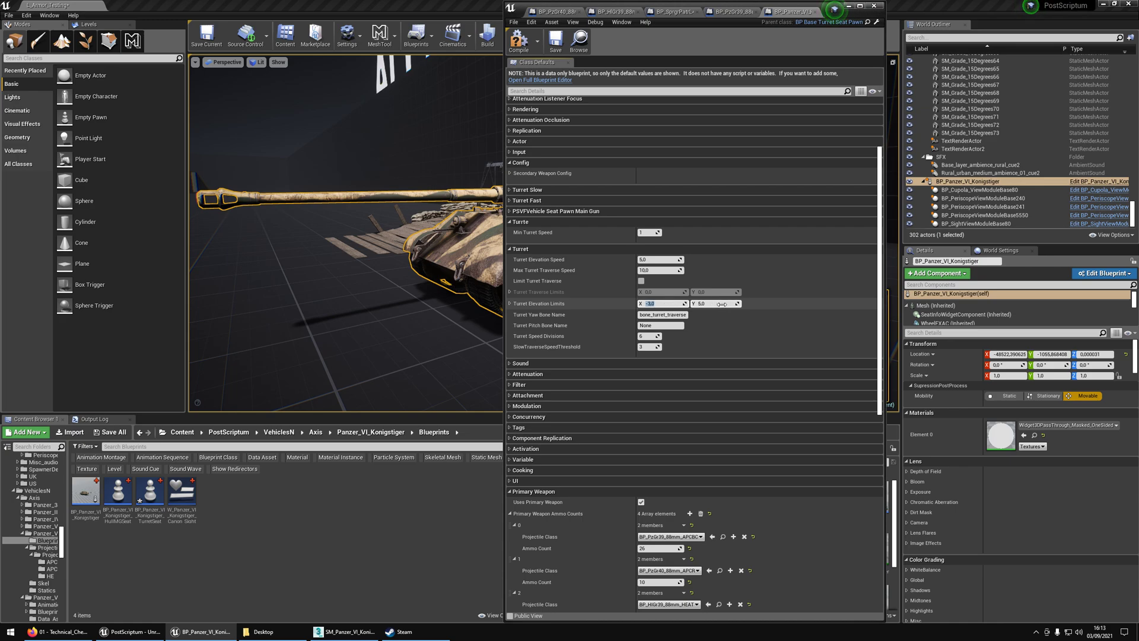
Step: Open the BP_PZ_VI_Konigstiger_Turret blueprint and place it beside the turret seat blueprint
{"action": "left_click_drag", "start_coordinate": [834, 9], "coordinate": [456, 9]}
{"action": "scroll", "coordinate": [560, 522], "scroll_direction": "down", "scroll_amount": 2}
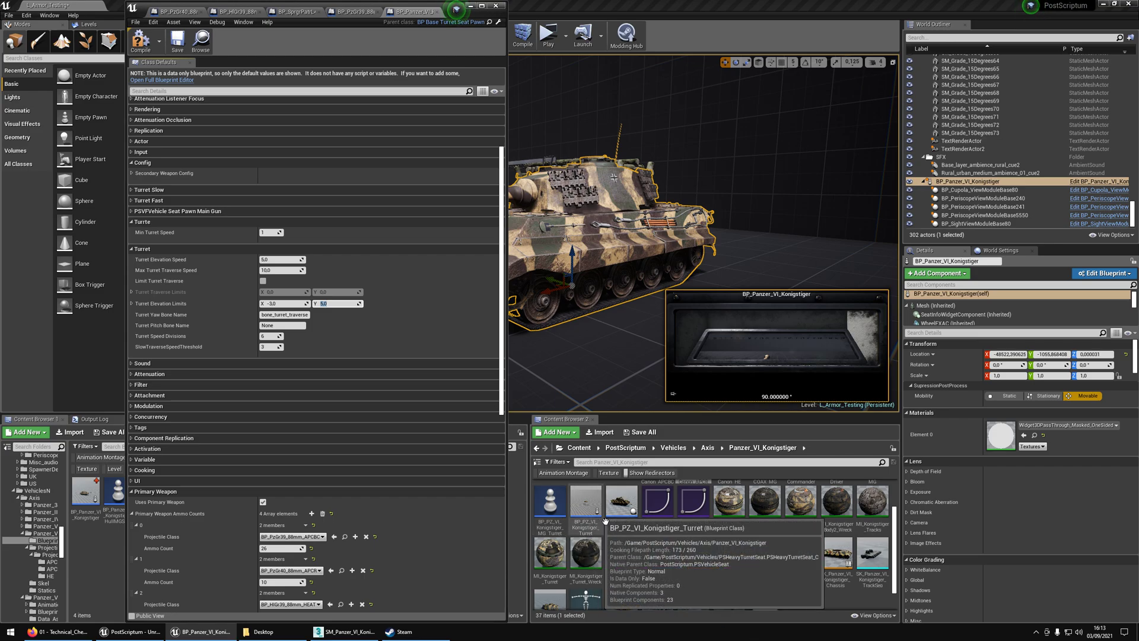
{"action": "double_click", "coordinate": [585, 504]}
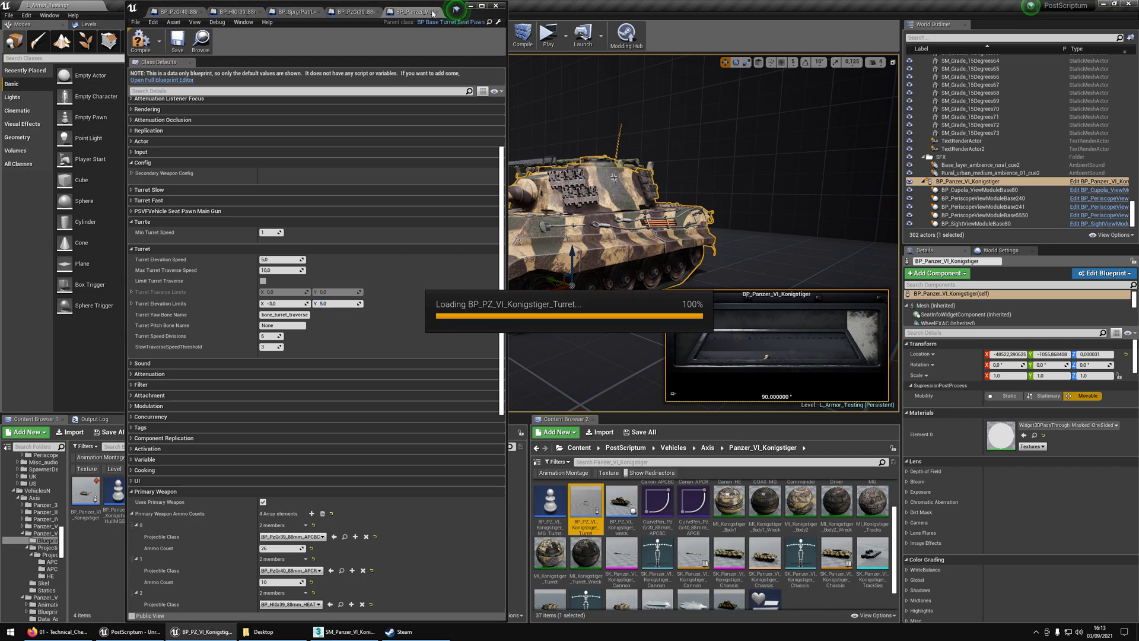
{"action": "left_click_drag", "start_coordinate": [582, 171], "coordinate": [1138, 178]}
{"action": "left_click", "coordinate": [600, 316]}
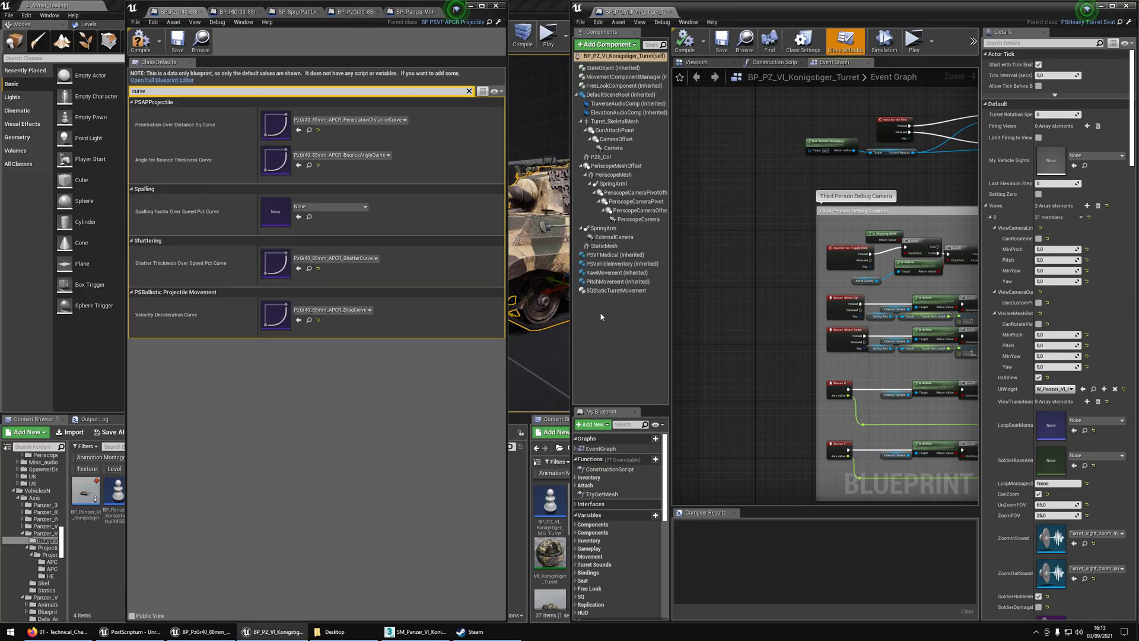
Step: Set the seat's Turret Elevation Limits to X -8.0 and Y 15.0, following the old turret's PitchMovement interval
{"action": "left_click", "coordinate": [614, 282]}
{"action": "left_click_drag", "start_coordinate": [675, 272], "coordinate": [709, 272]}
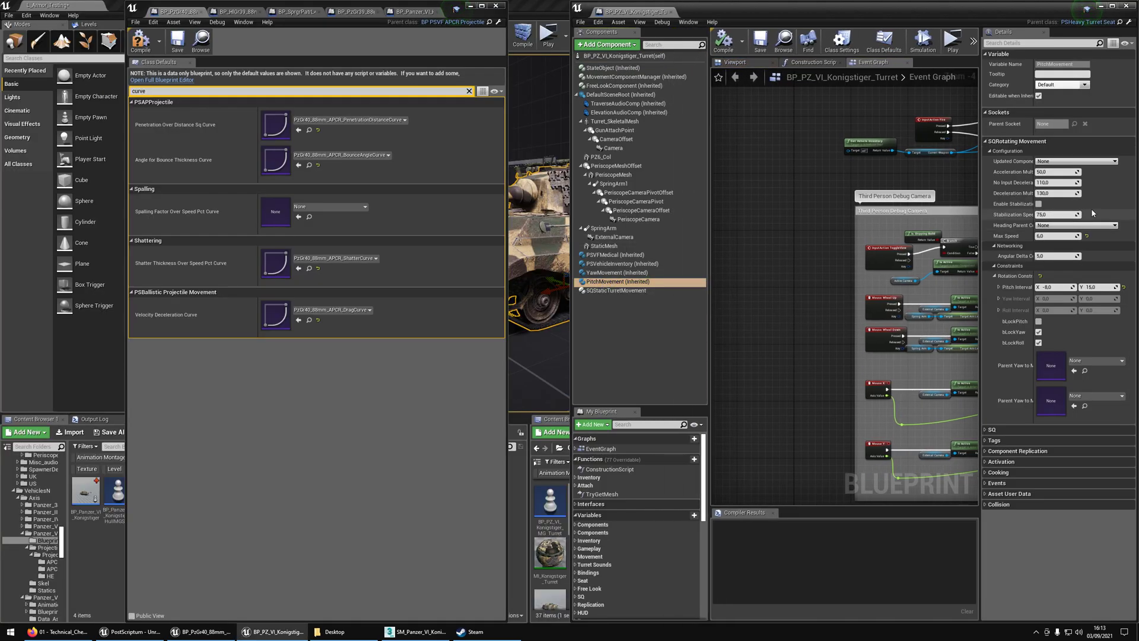
{"action": "left_click", "coordinate": [414, 12]}
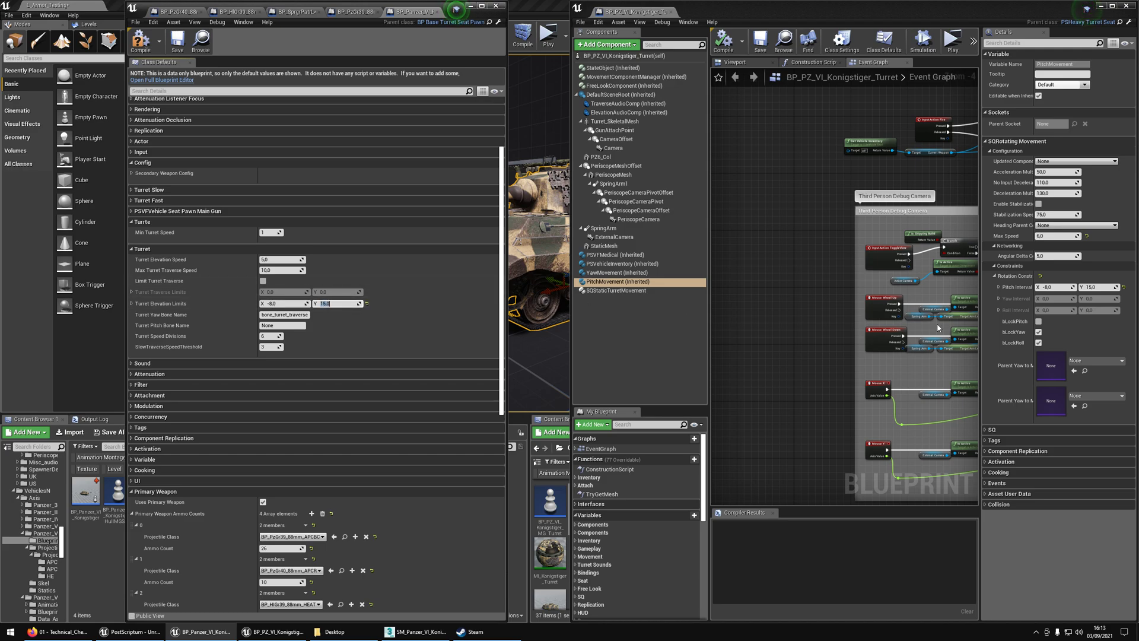
Step: Set the seat's Max Turret Traverse Speed to 11.0, following the old turret's YawMovement Max Speed
{"action": "left_click", "coordinate": [616, 273]}
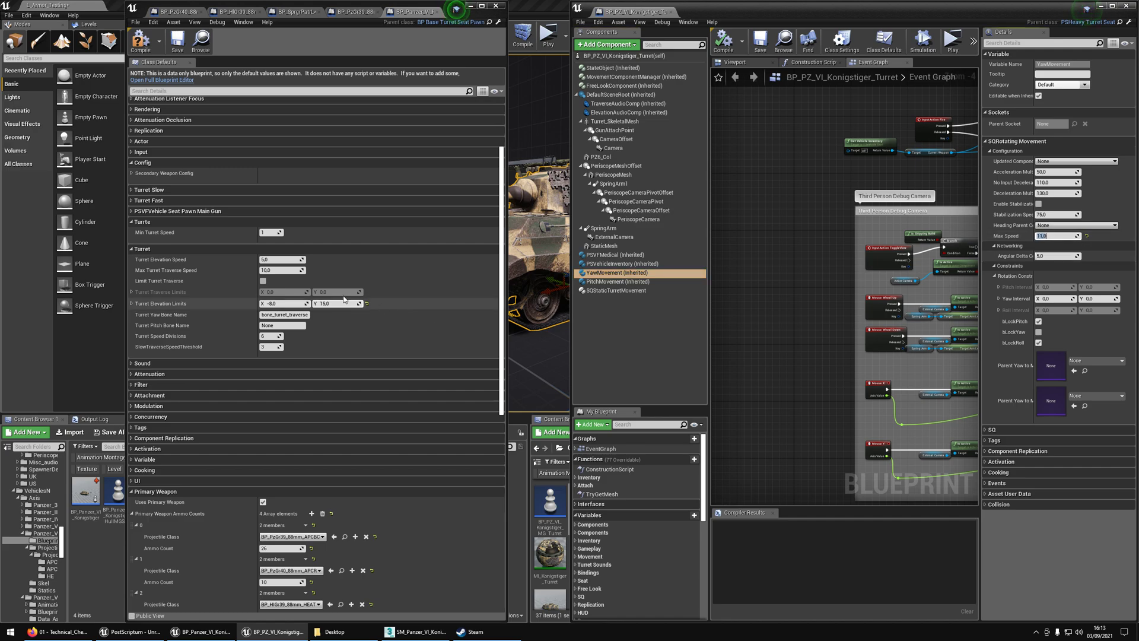
{"action": "left_click", "coordinate": [284, 269]}
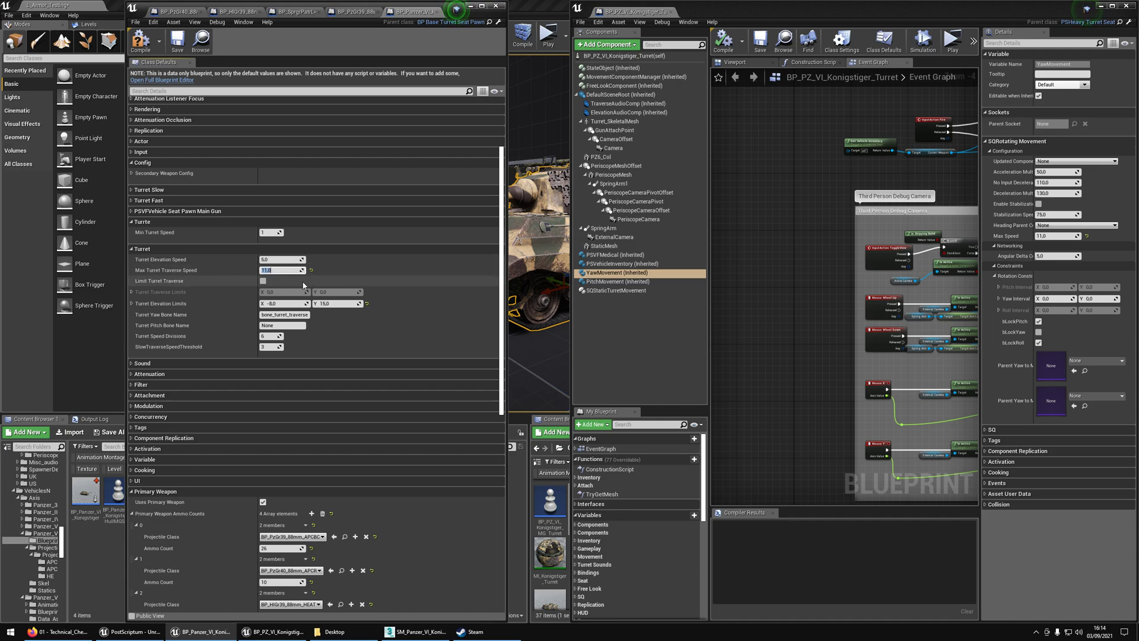
{"action": "scroll", "coordinate": [249, 279], "scroll_direction": "down", "scroll_amount": 1}
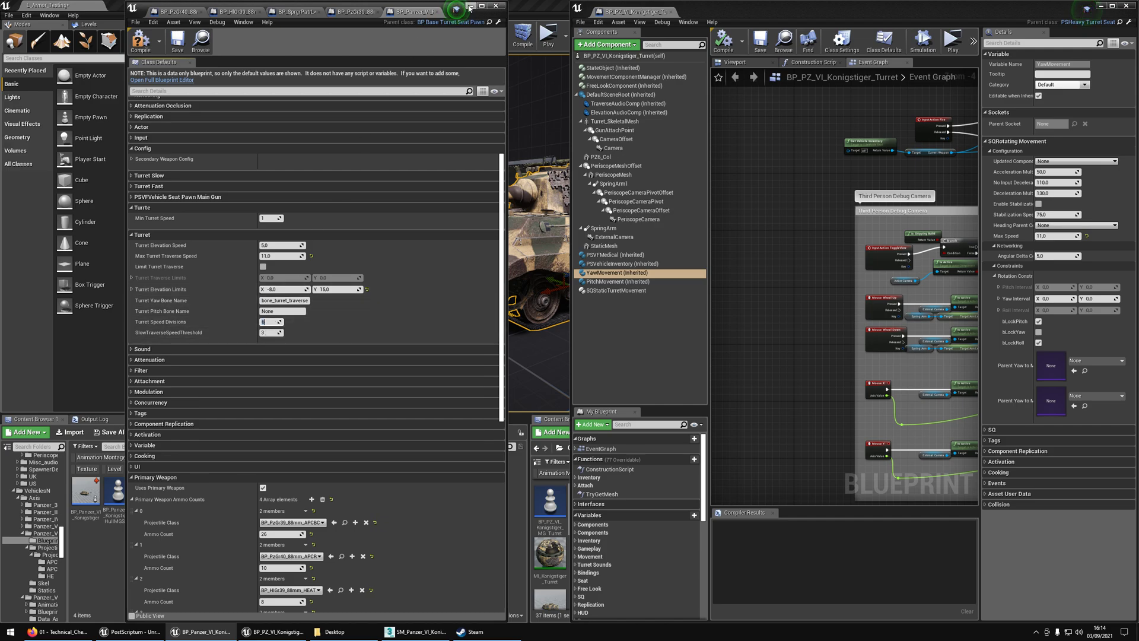
Step: Collapse the Turret category and examine the ManualTraverseAudio and TurretRotationAudio cues under Sound
{"action": "left_click_drag", "start_coordinate": [438, 19], "coordinate": [649, 20]}
{"action": "scroll", "coordinate": [373, 227], "scroll_direction": "down", "scroll_amount": 3}
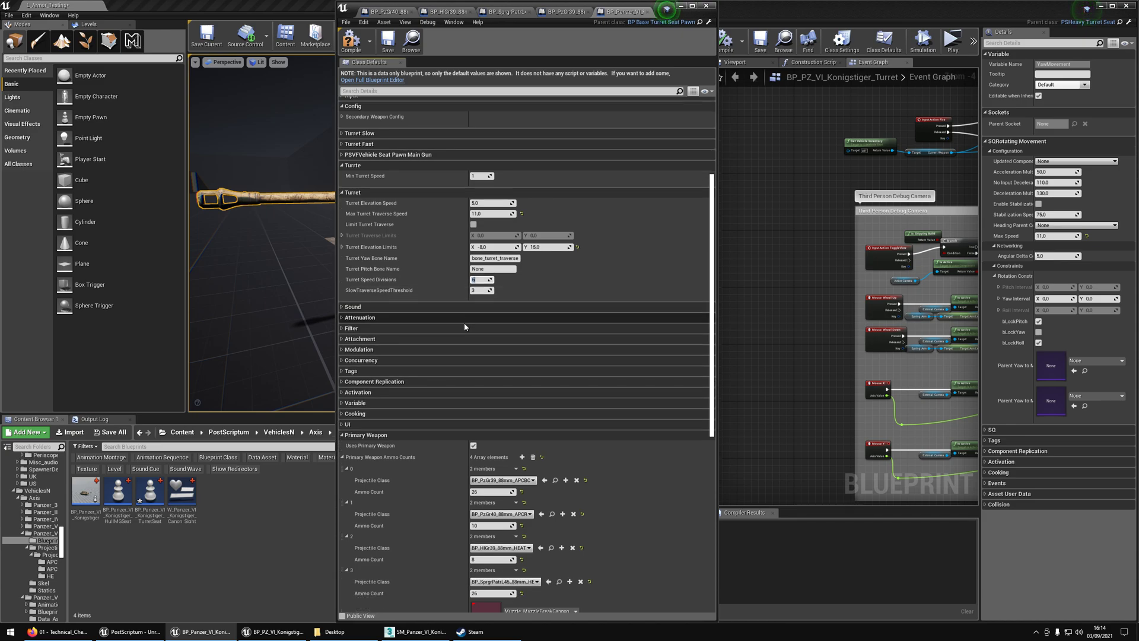
{"action": "left_click", "coordinate": [358, 194]}
{"action": "left_click", "coordinate": [361, 204]}
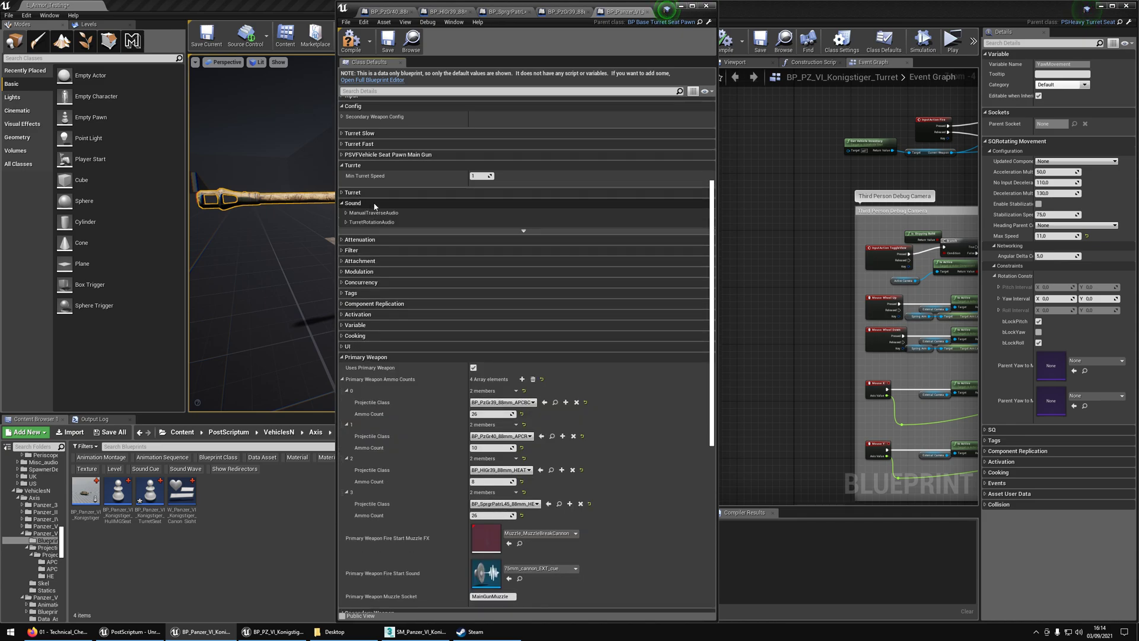
{"action": "left_click", "coordinate": [372, 204]}
{"action": "left_click", "coordinate": [343, 203]}
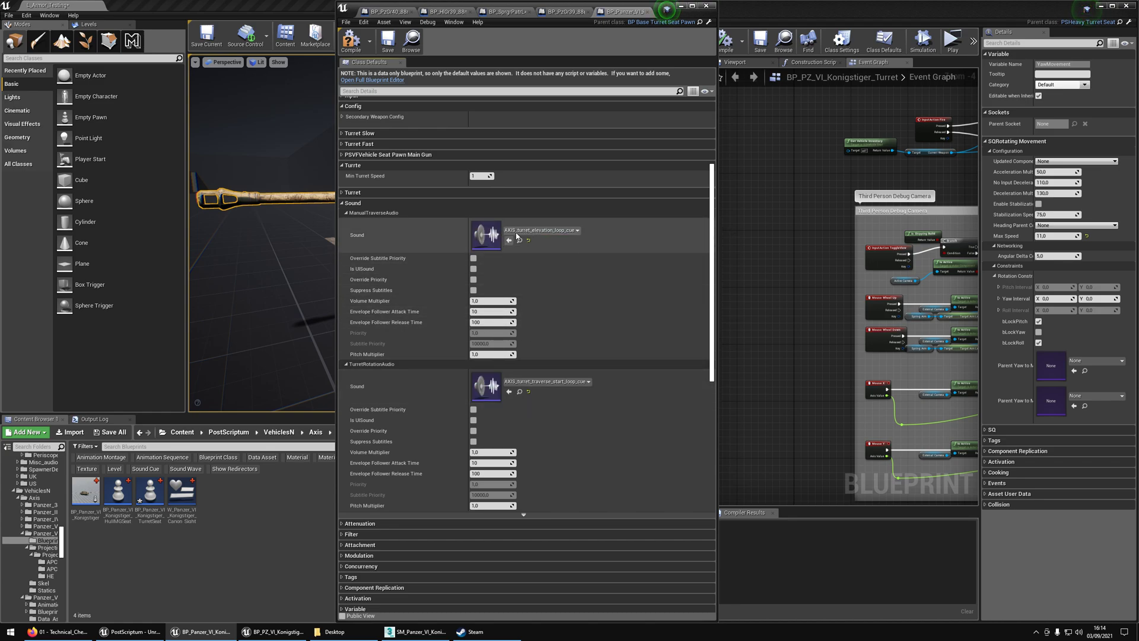
{"action": "left_click", "coordinate": [377, 204]}
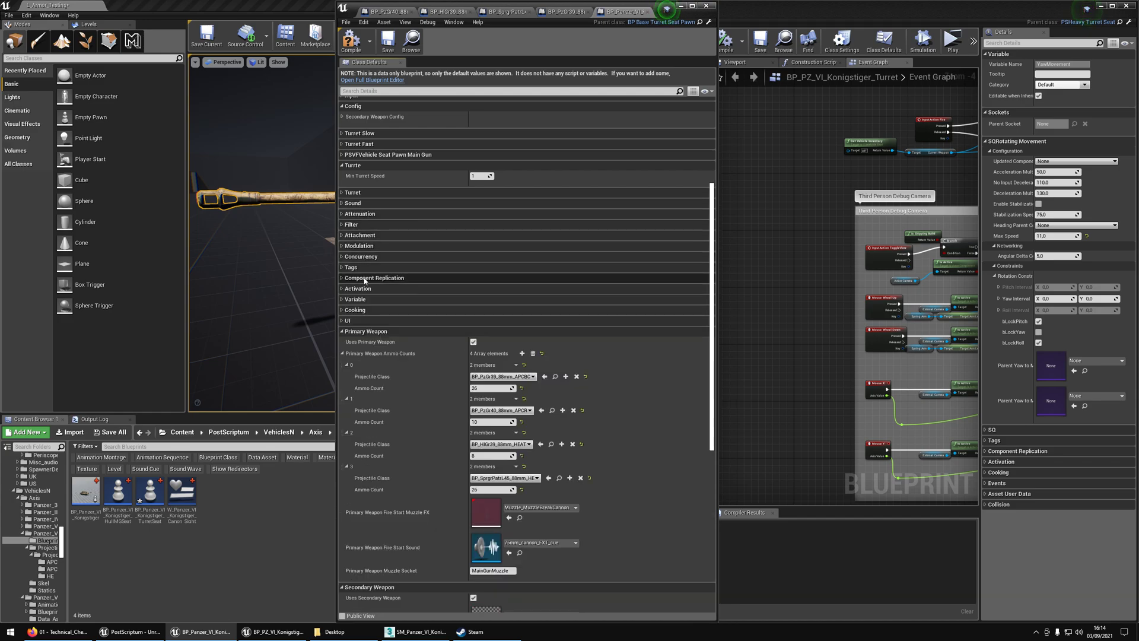
Step: Check the Secondary Weapon Name and Gunner HUD class under UI, and bring the Primary Weapon settings into view
{"action": "left_click", "coordinate": [346, 321]}
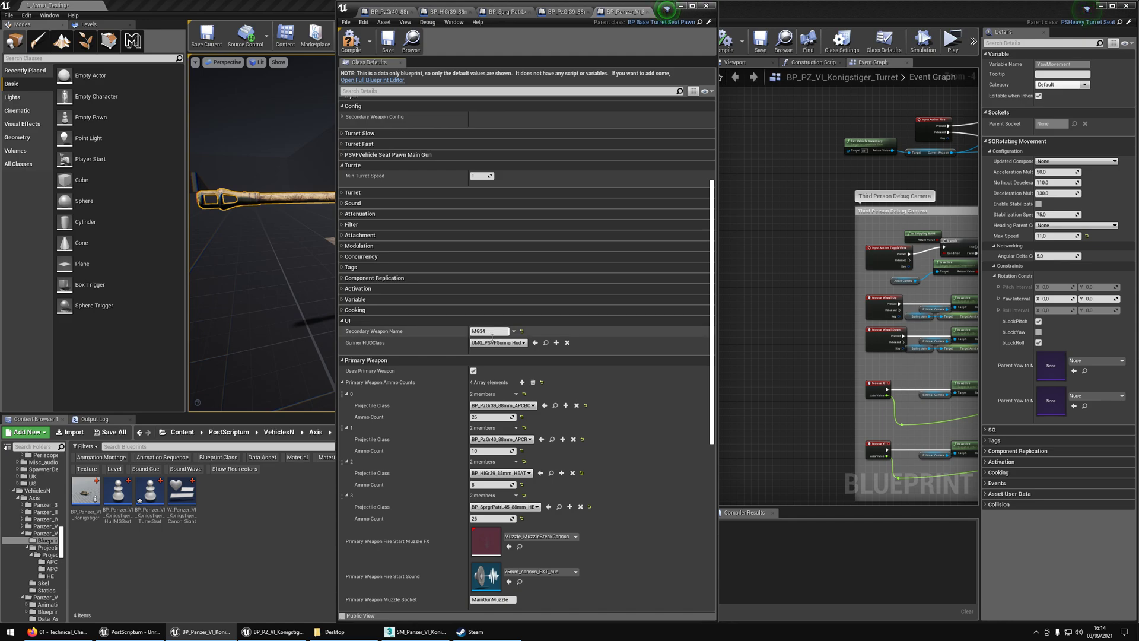
{"action": "scroll", "coordinate": [416, 305], "scroll_direction": "down", "scroll_amount": 2}
{"action": "left_click", "coordinate": [491, 287]}
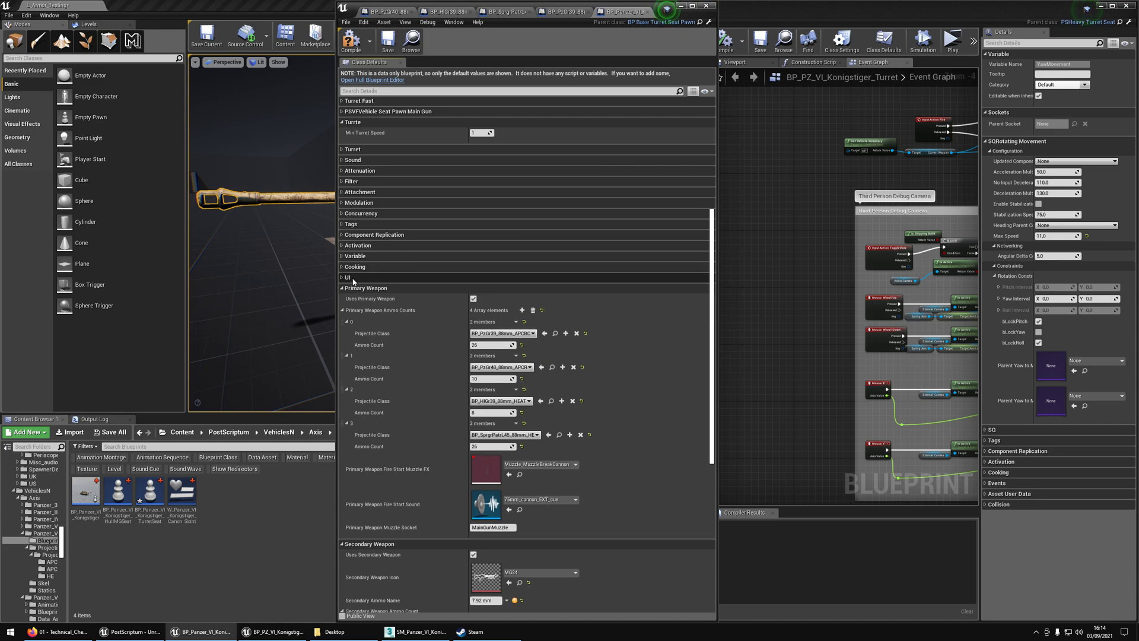
{"action": "scroll", "coordinate": [415, 294], "scroll_direction": "down", "scroll_amount": 4}
{"action": "scroll", "coordinate": [477, 274], "scroll_direction": "down", "scroll_amount": 1}
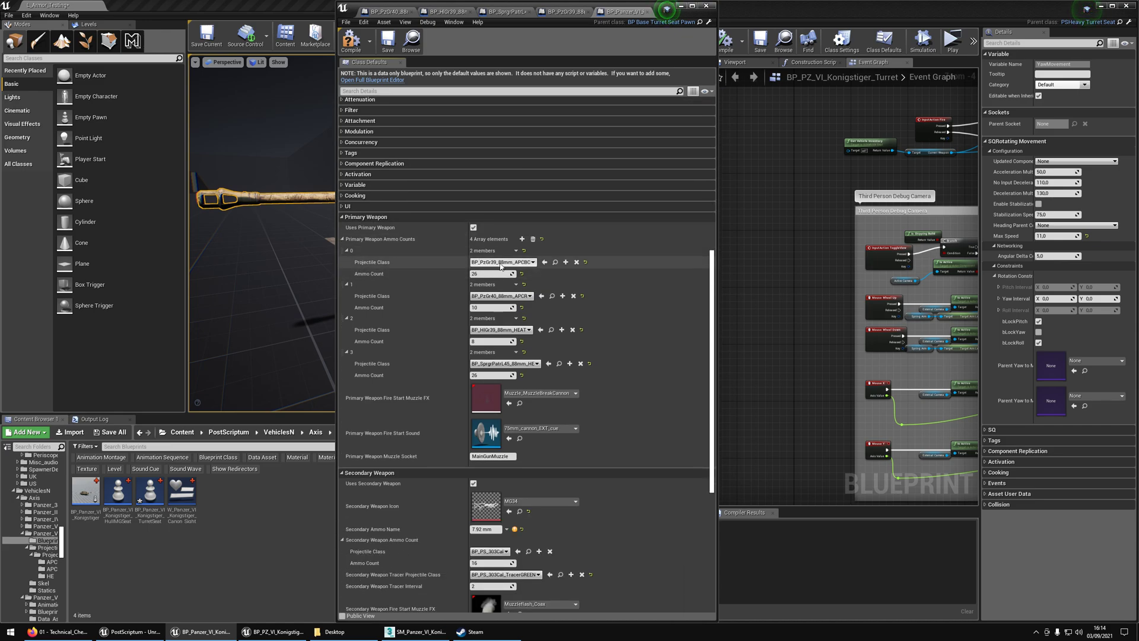
Step: Locate the first primary ammo entry's projectile class in the content browser and move the seat blueprint window clear of it
{"action": "left_click", "coordinate": [557, 264]}
{"action": "left_click", "coordinate": [556, 263]}
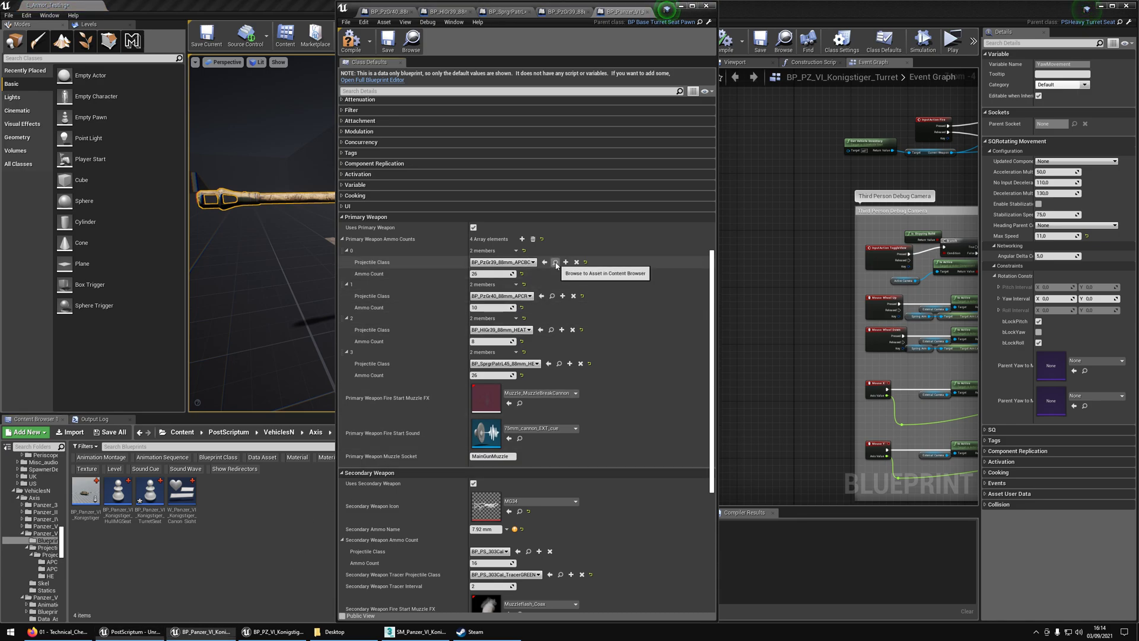
{"action": "left_click", "coordinate": [556, 263]}
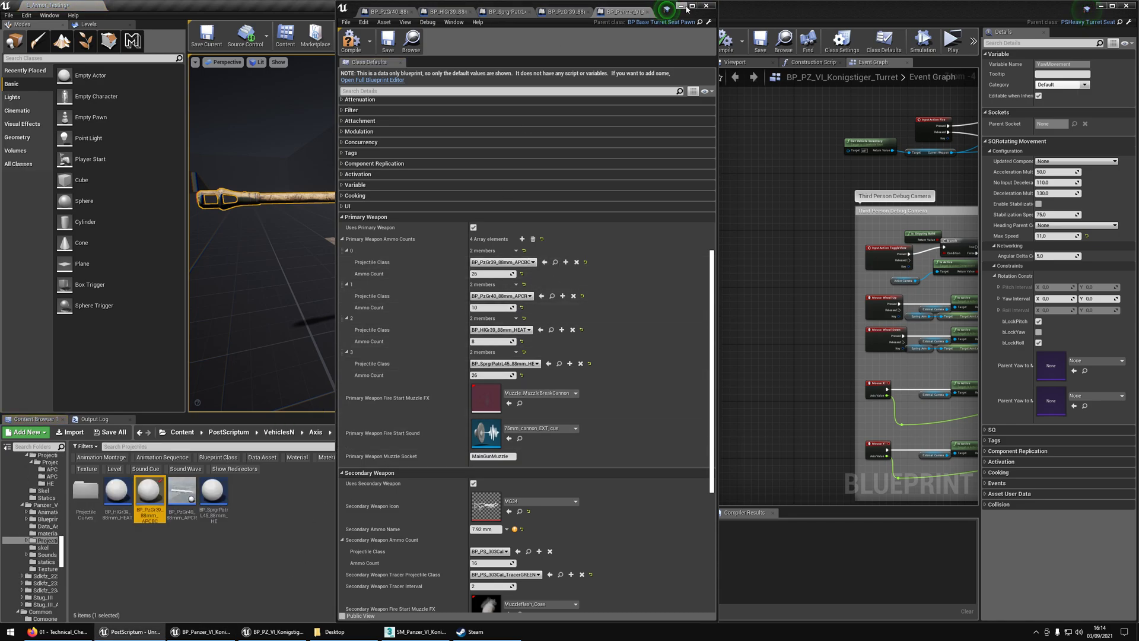
{"action": "left_click", "coordinate": [718, 10]}
{"action": "left_click_drag", "start_coordinate": [571, 17], "coordinate": [716, 18]}
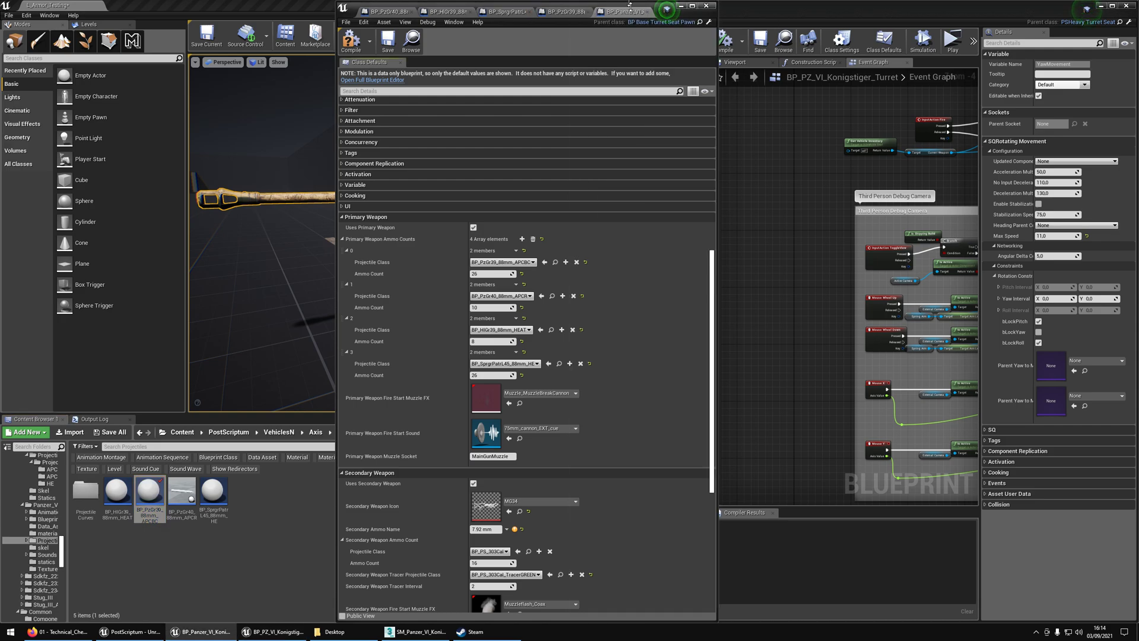
{"action": "left_click_drag", "start_coordinate": [640, 5], "coordinate": [732, 5]}
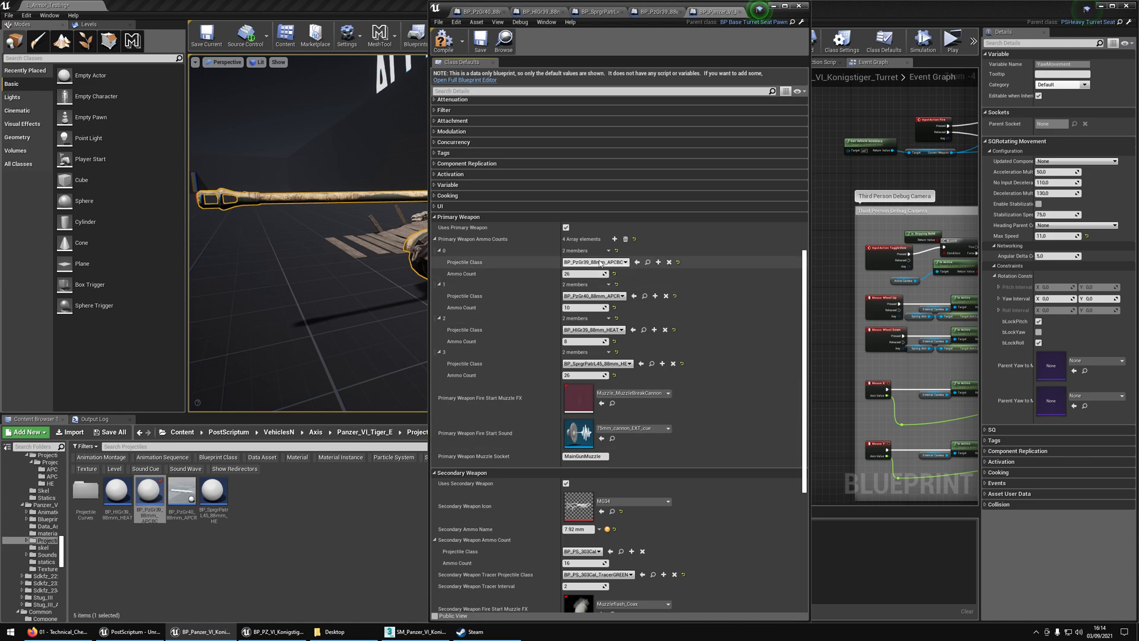
Step: From Panzer_VI_Konigstiger's Projectiles folder, assign BP_PzGr39_88mm_APCBC and BP_PzGr40_88mm_APCR to primary ammo entries 0 and 1
{"action": "left_click", "coordinate": [318, 433]}
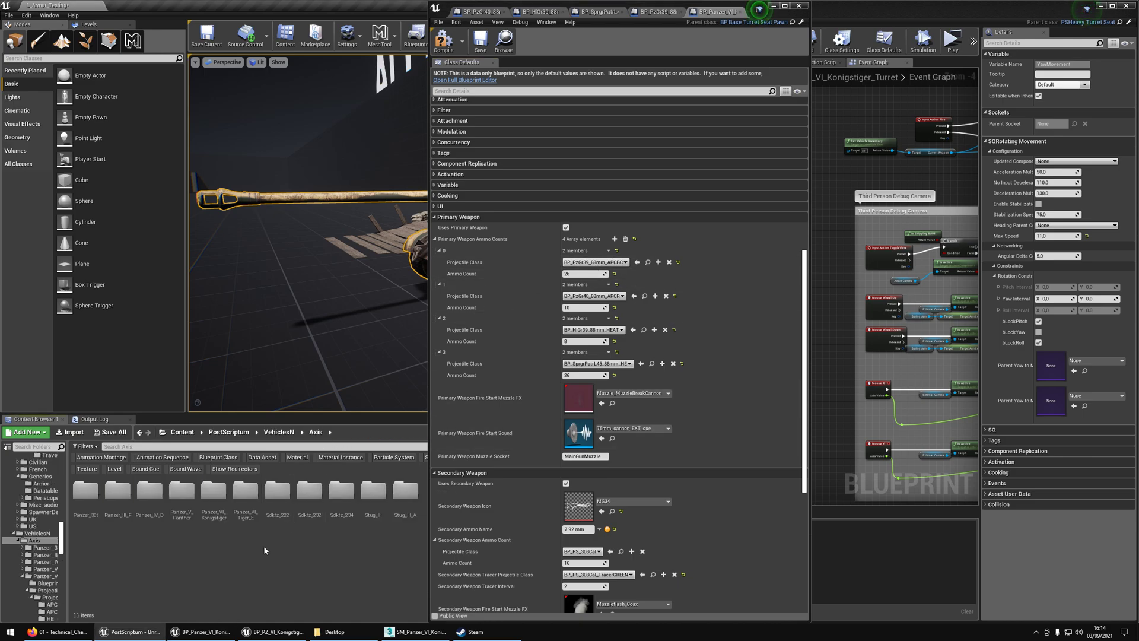
{"action": "double_click", "coordinate": [214, 493]}
{"action": "double_click", "coordinate": [150, 492]}
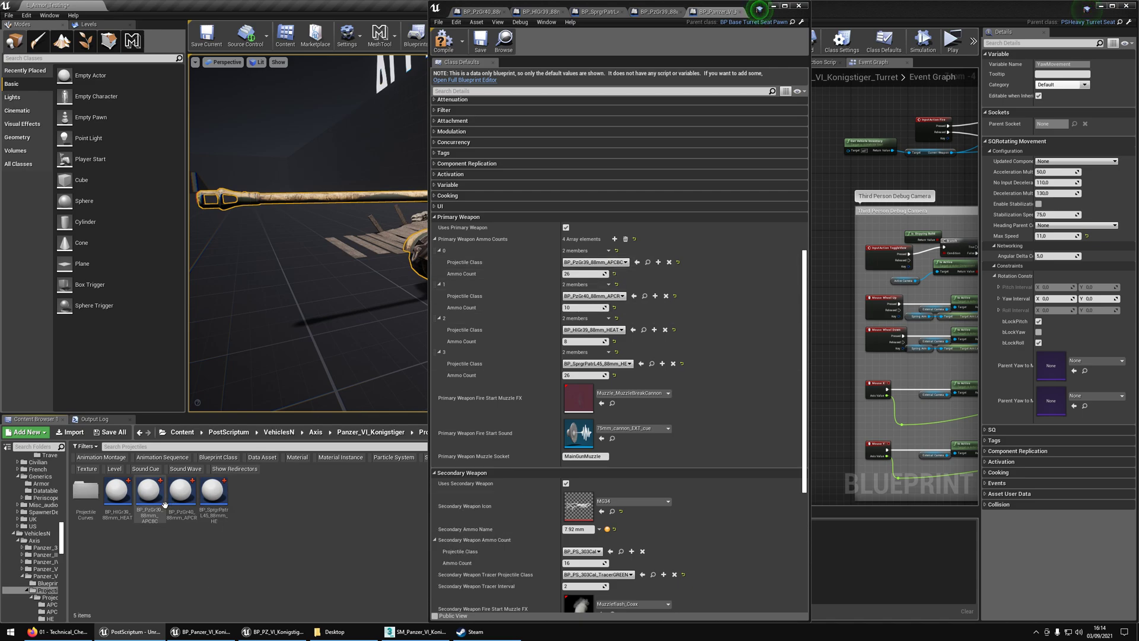
{"action": "left_click_drag", "start_coordinate": [158, 504], "coordinate": [593, 262]}
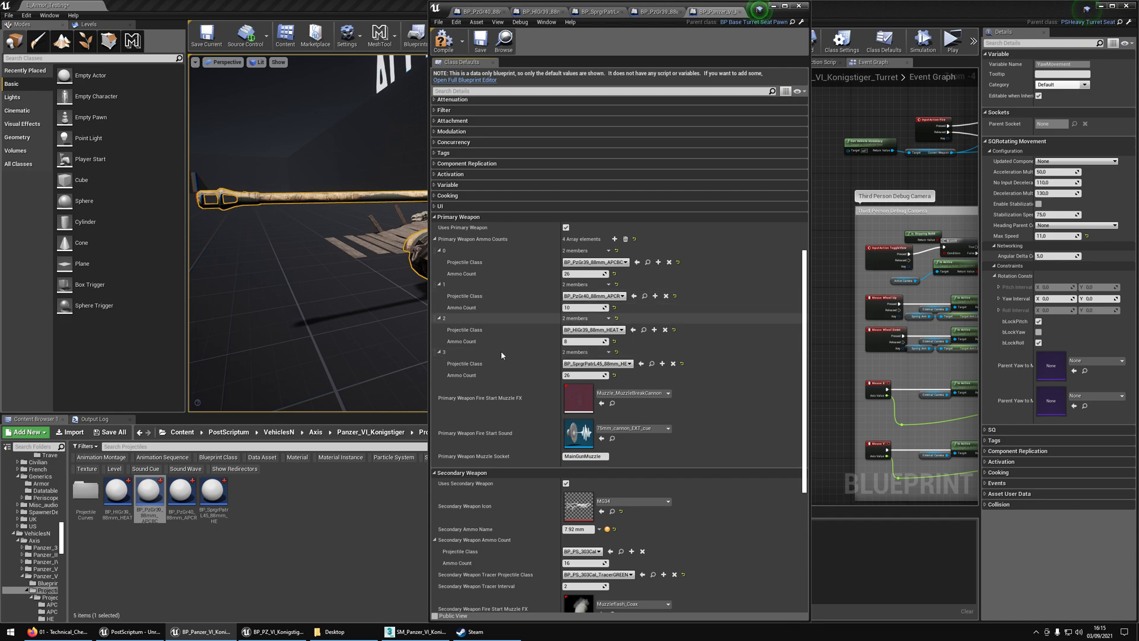
{"action": "left_click", "coordinate": [194, 501]}
{"action": "left_click", "coordinate": [633, 296]}
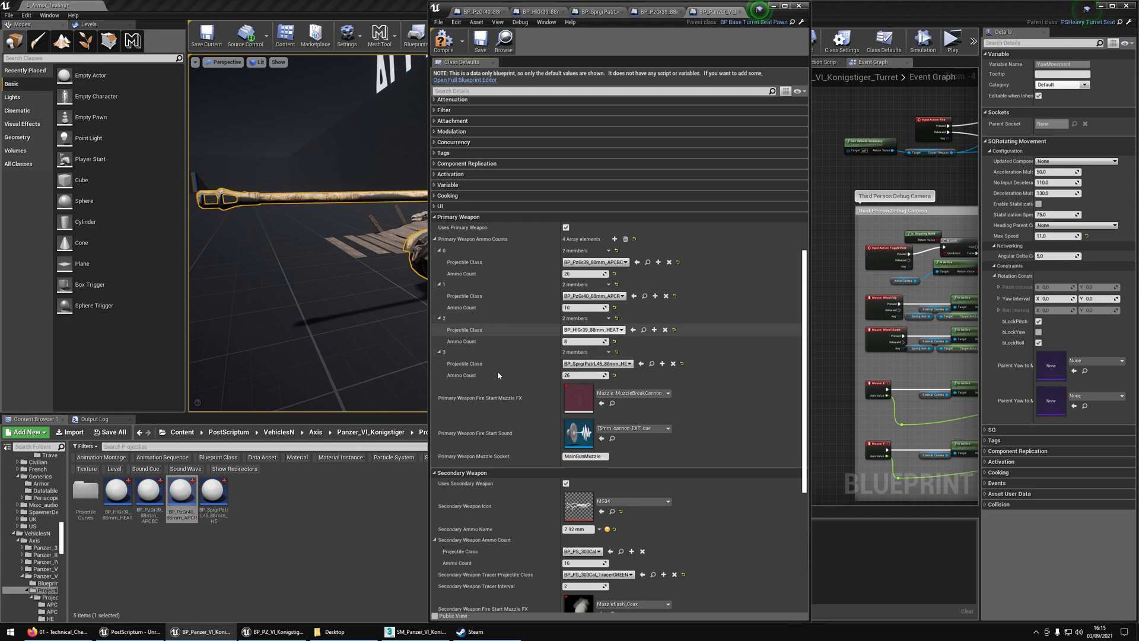
Step: Assign the Königstiger's SprgrPatrL45 HE projectile to primary ammo entry 3 and HlGr39 HEAT to entry 2, and check the ammo counts
{"action": "left_click", "coordinate": [212, 498]}
{"action": "left_click", "coordinate": [640, 363]}
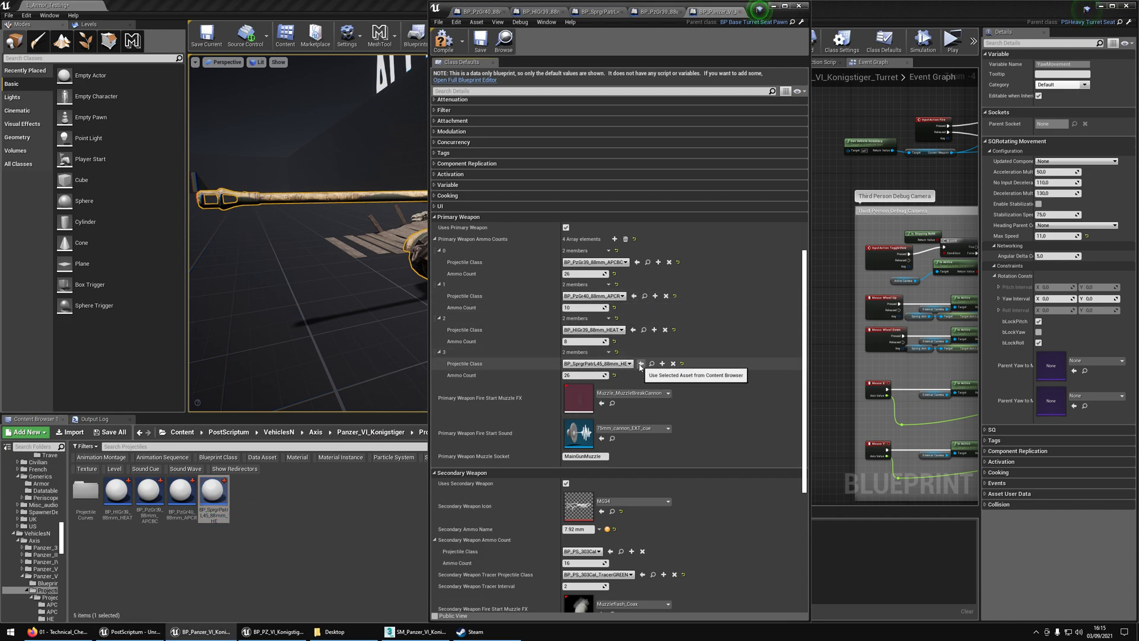
{"action": "left_click", "coordinate": [131, 502]}
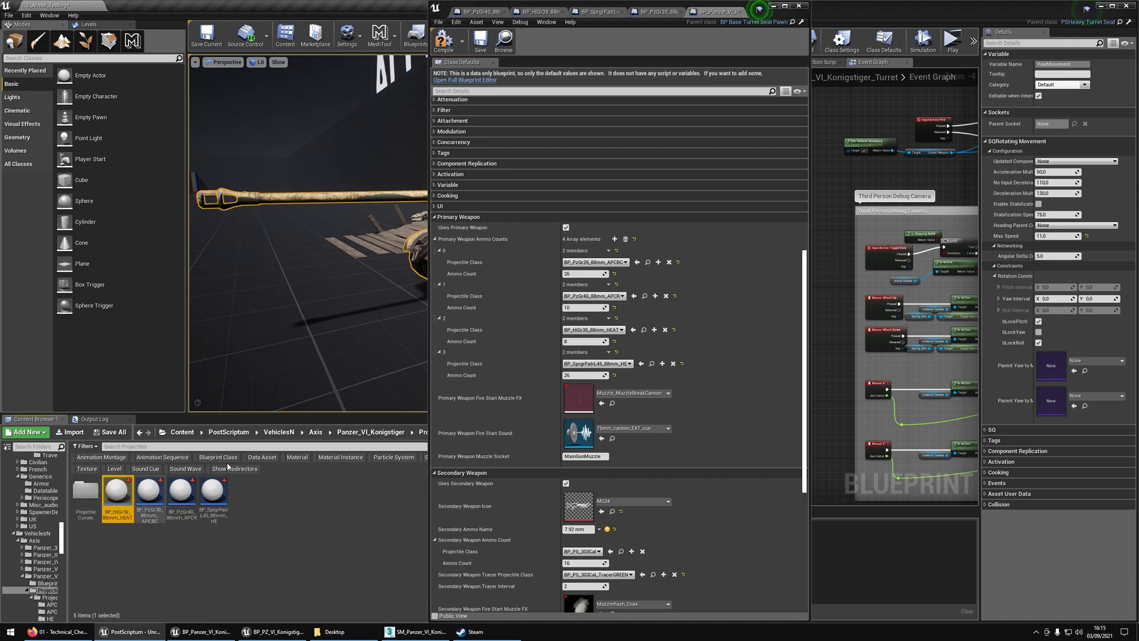
{"action": "left_click", "coordinate": [633, 330]}
{"action": "key", "text": "Tab"}
{"action": "key", "text": "Tab"}
{"action": "key", "text": "Tab"}
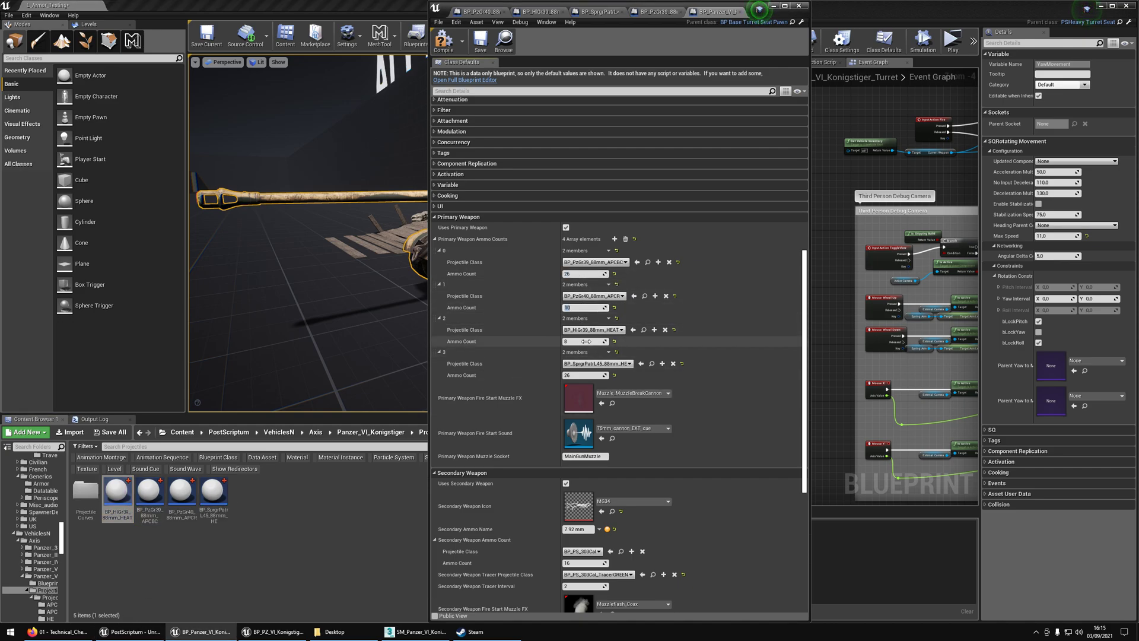
{"action": "scroll", "coordinate": [659, 446], "scroll_direction": "down", "scroll_amount": 3}
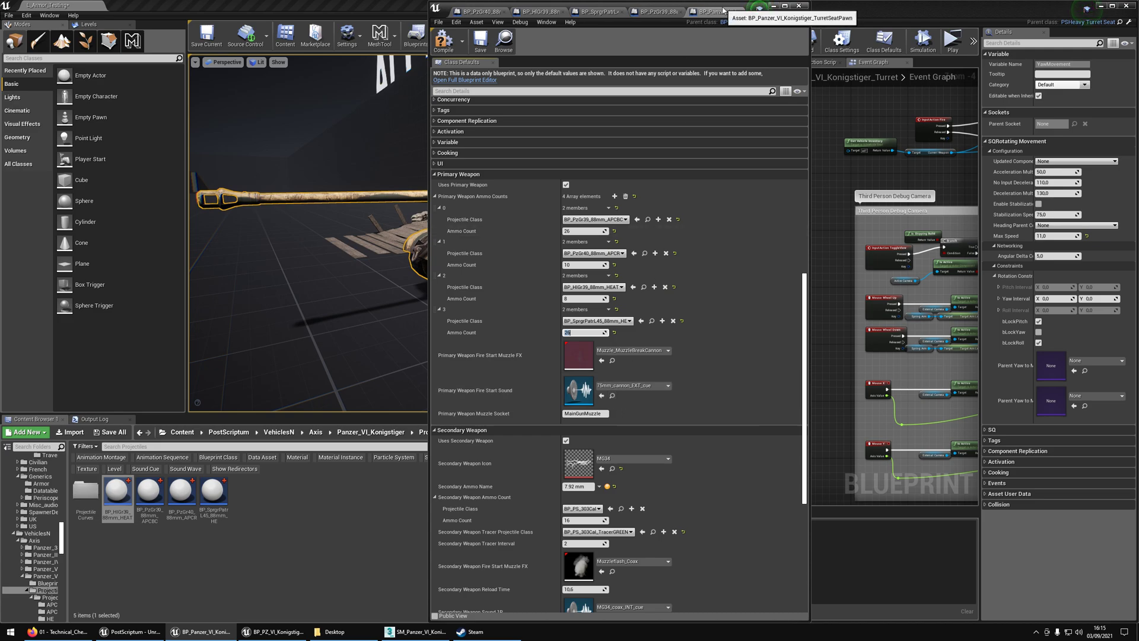
Step: Move the seat and old turret blueprint windows out of the way to uncover the second content browser
{"action": "left_click_drag", "start_coordinate": [722, 11], "coordinate": [565, 10]}
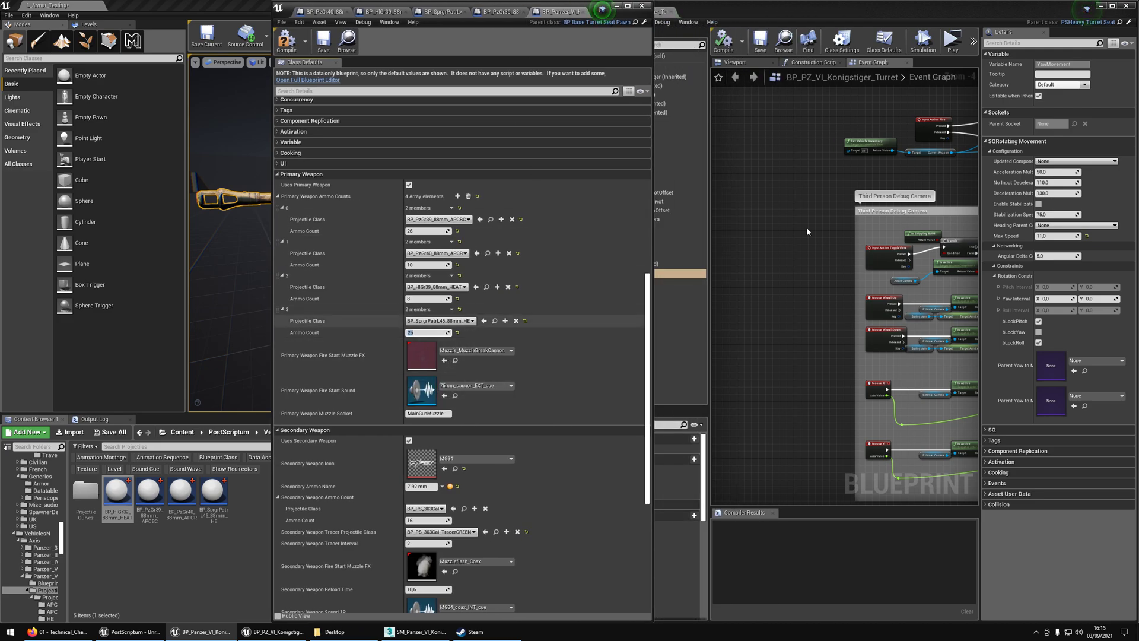
{"action": "left_click", "coordinate": [706, 13]}
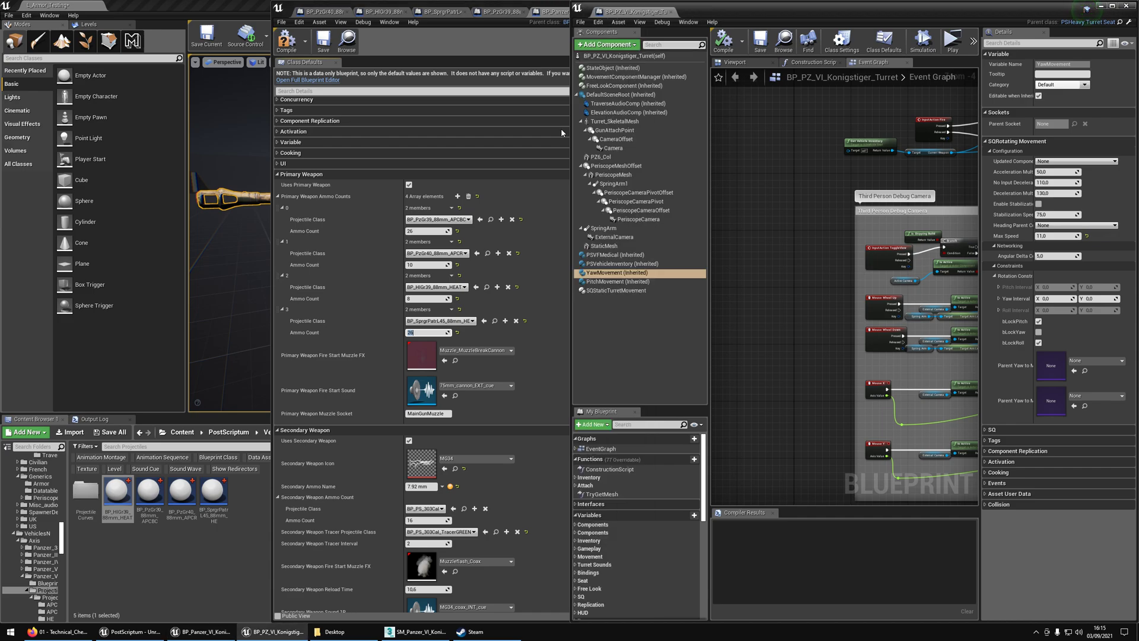
{"action": "left_click_drag", "start_coordinate": [535, 7], "coordinate": [474, 6]}
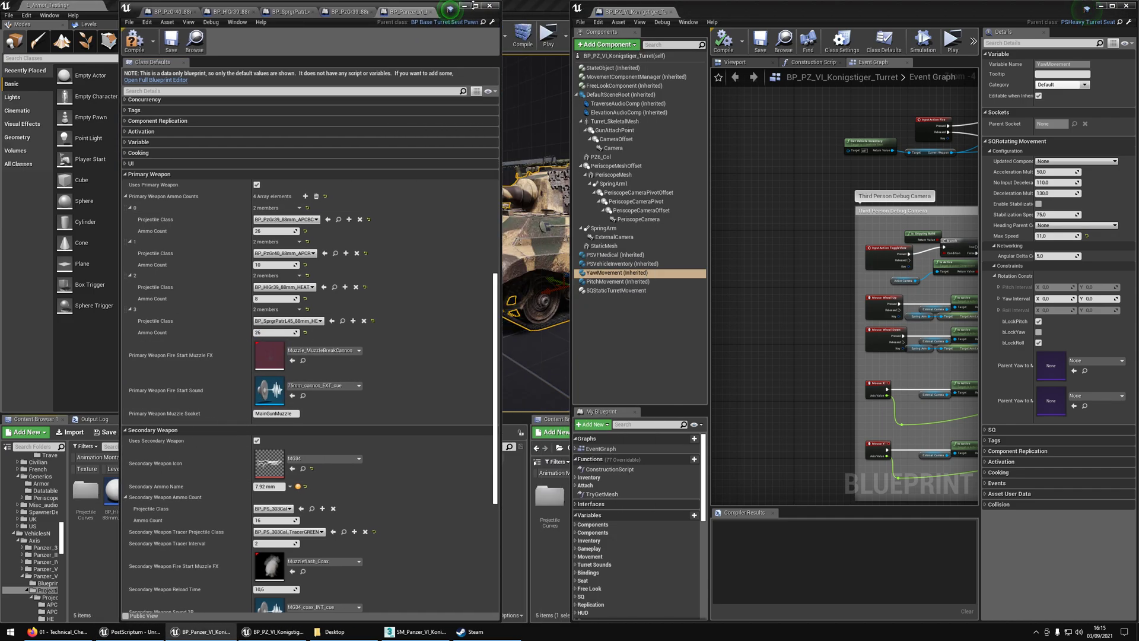
{"action": "left_click", "coordinate": [466, 7]}
{"action": "left_click_drag", "start_coordinate": [789, 9], "coordinate": [357, 77]}
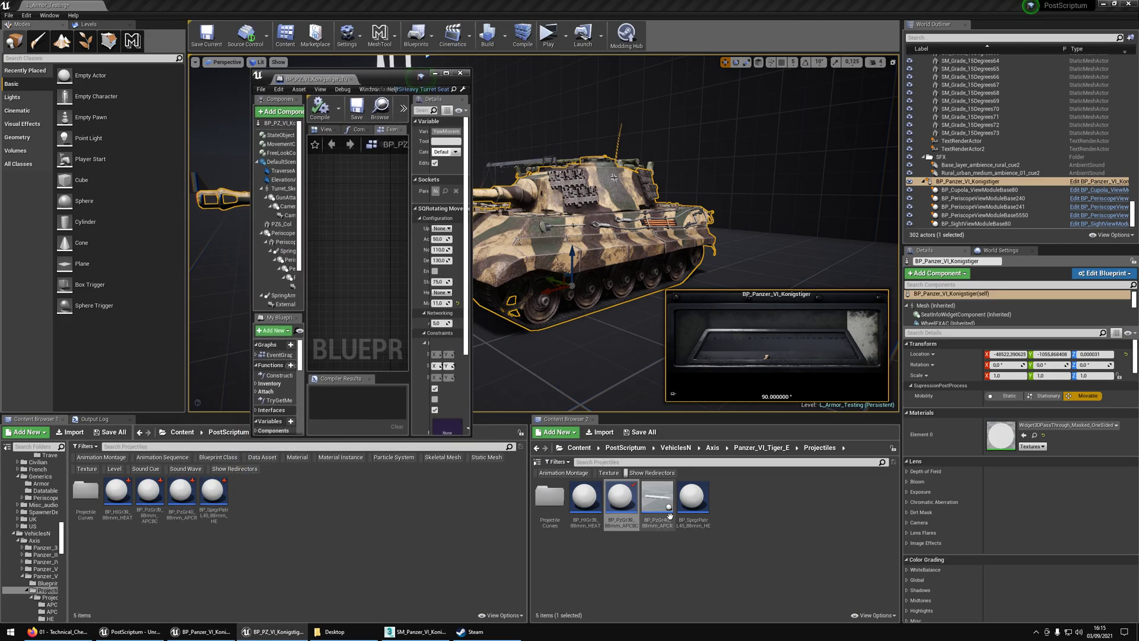
Step: Find the old Königstiger assets, open the APCBC cannon blueprint and filter its details for "sound"
{"action": "left_click", "coordinate": [660, 557]}
{"action": "left_click", "coordinate": [380, 108]}
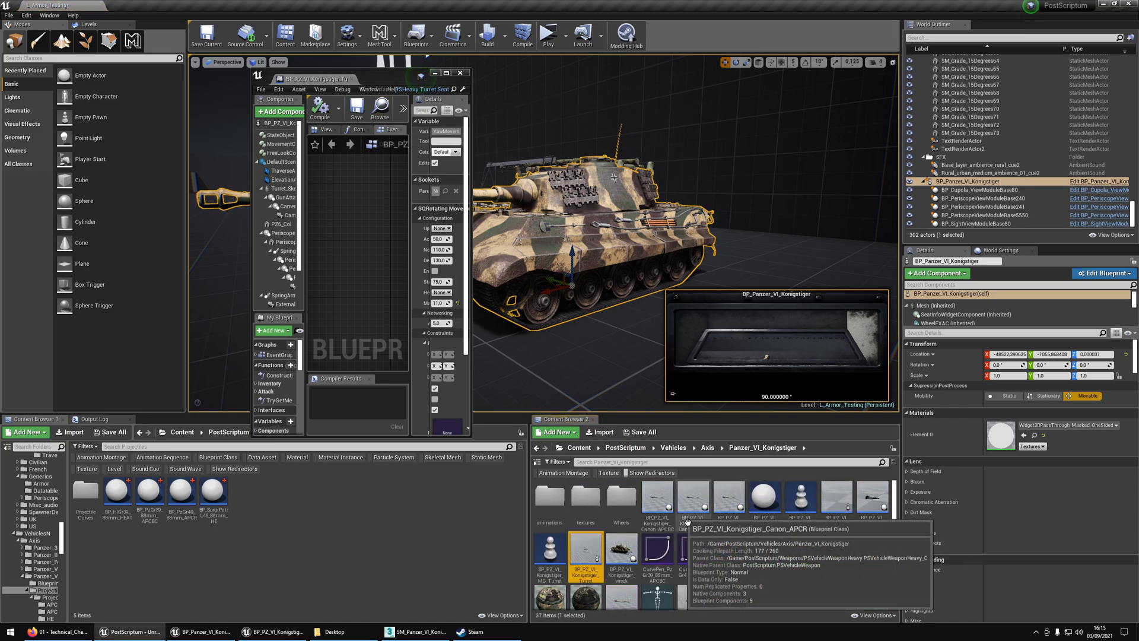
{"action": "double_click", "coordinate": [663, 504]}
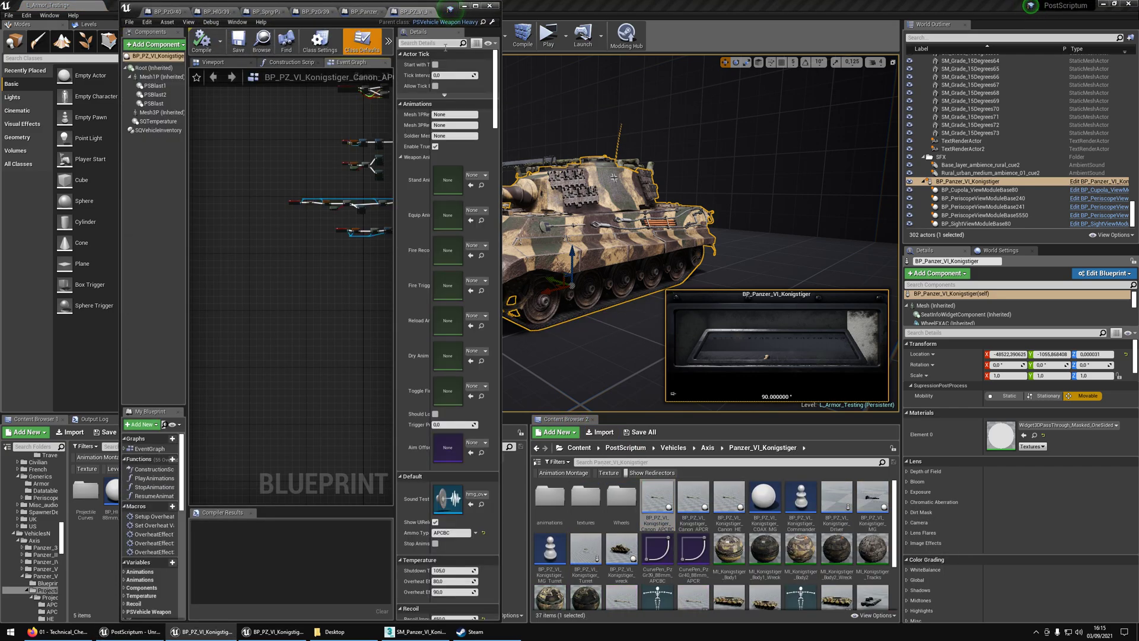
{"action": "left_click", "coordinate": [432, 43]}
{"action": "type", "text": "sound"}
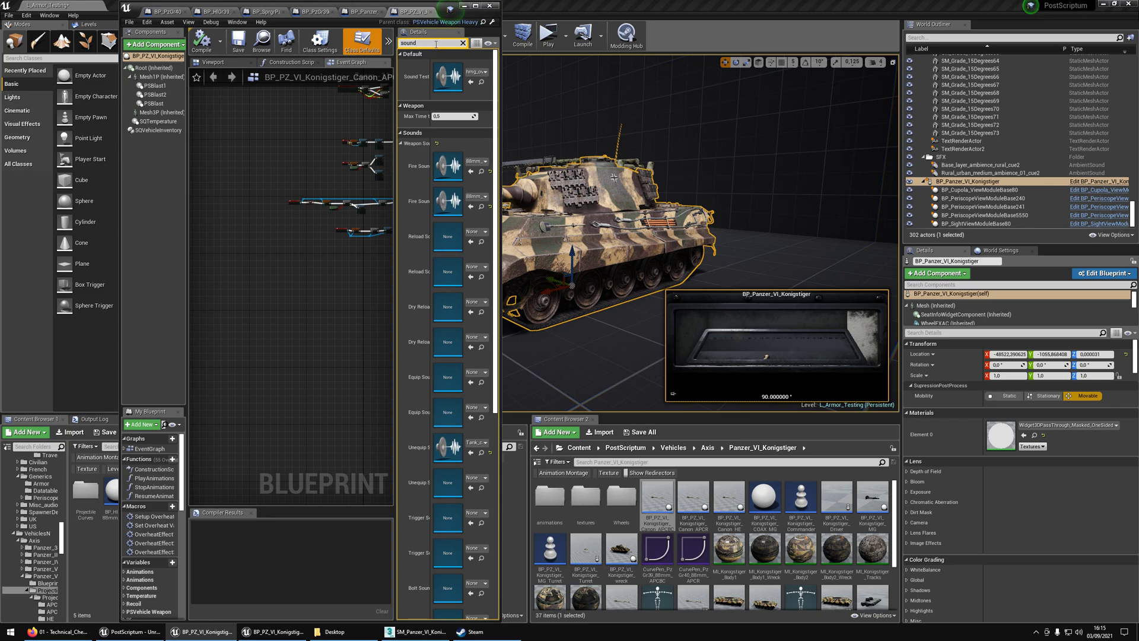
{"action": "left_click_drag", "start_coordinate": [502, 6], "coordinate": [981, 6]}
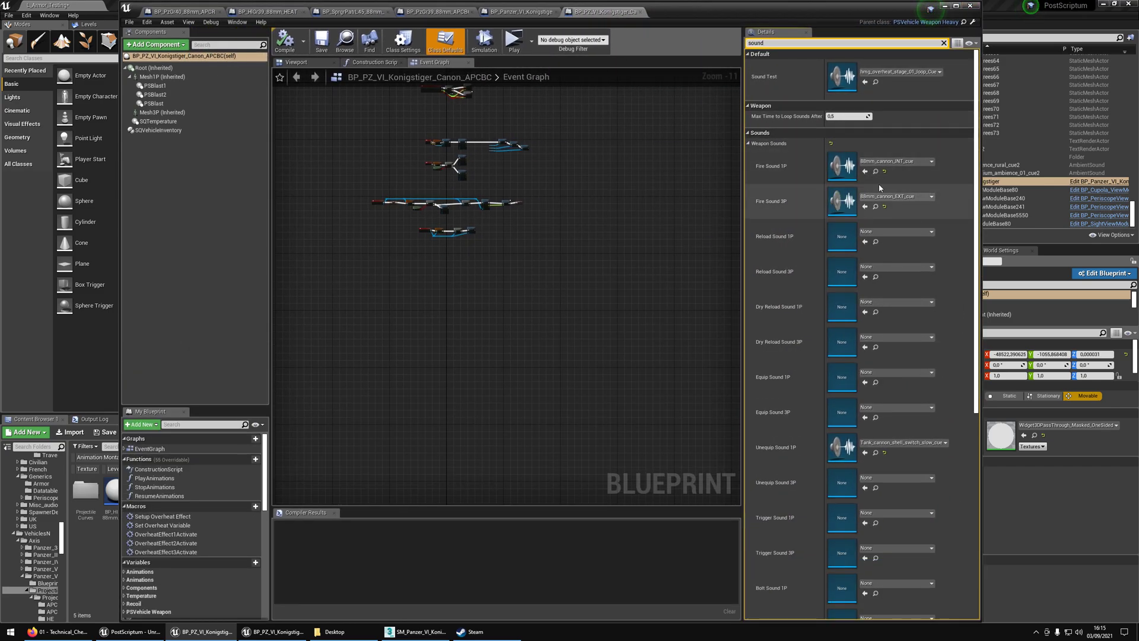
Step: Set the turret seat's Primary Weapon Fire Start Sound to 88mm_cannon_EXT_cue and review the weapon settings
{"action": "left_click", "coordinate": [520, 12]}
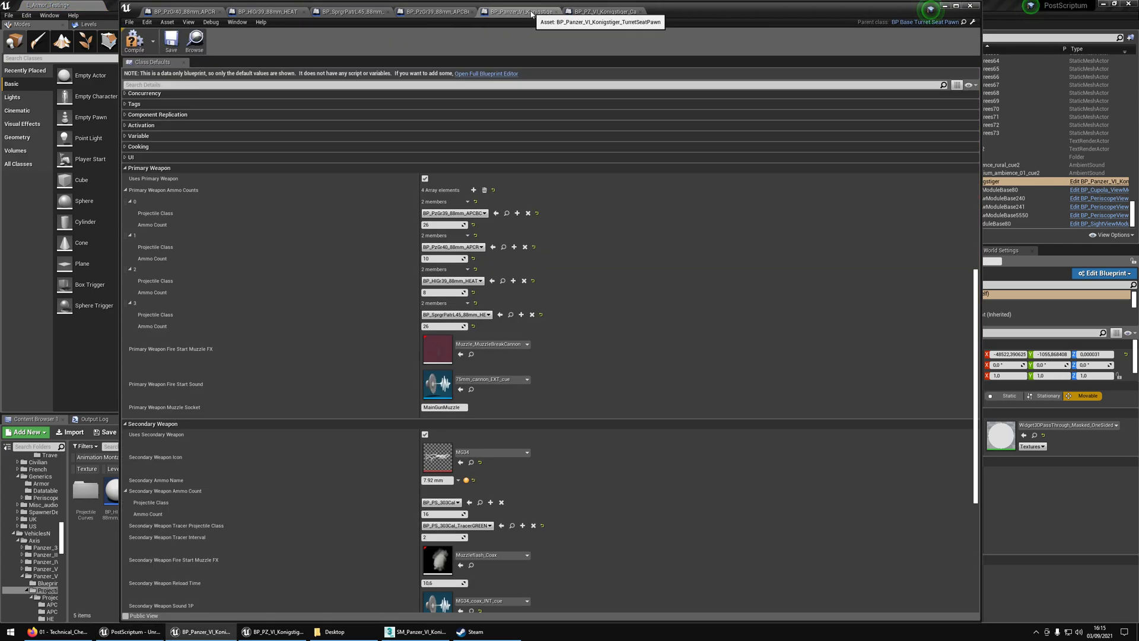
{"action": "left_click", "coordinate": [461, 390]}
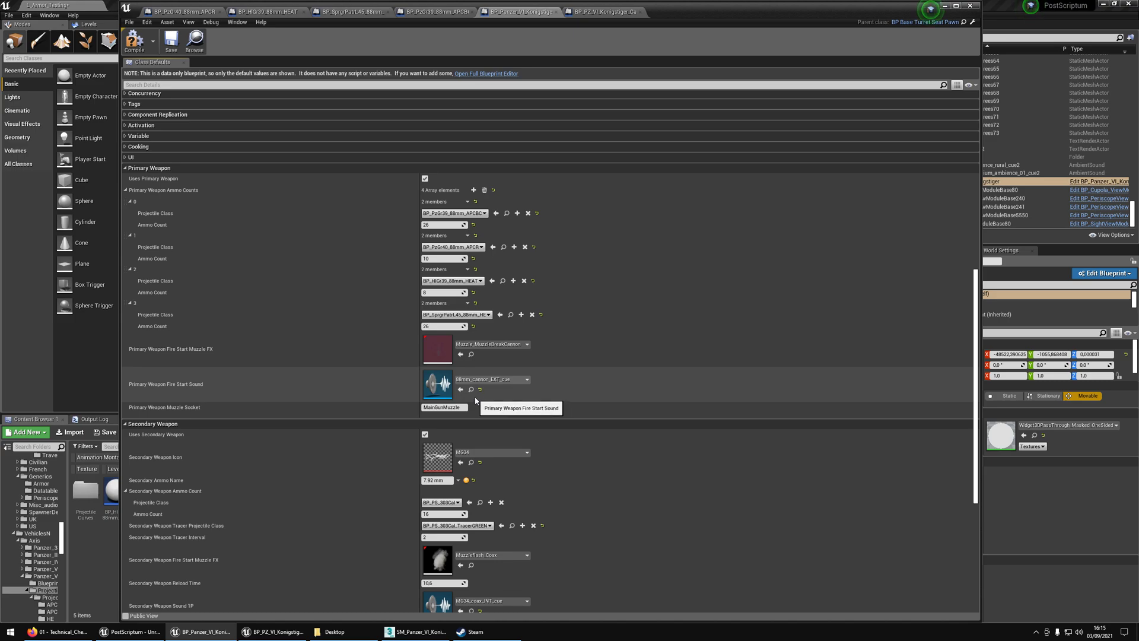
{"action": "scroll", "coordinate": [460, 405], "scroll_direction": "down", "scroll_amount": 5}
{"action": "scroll", "coordinate": [360, 272], "scroll_direction": "up", "scroll_amount": 3}
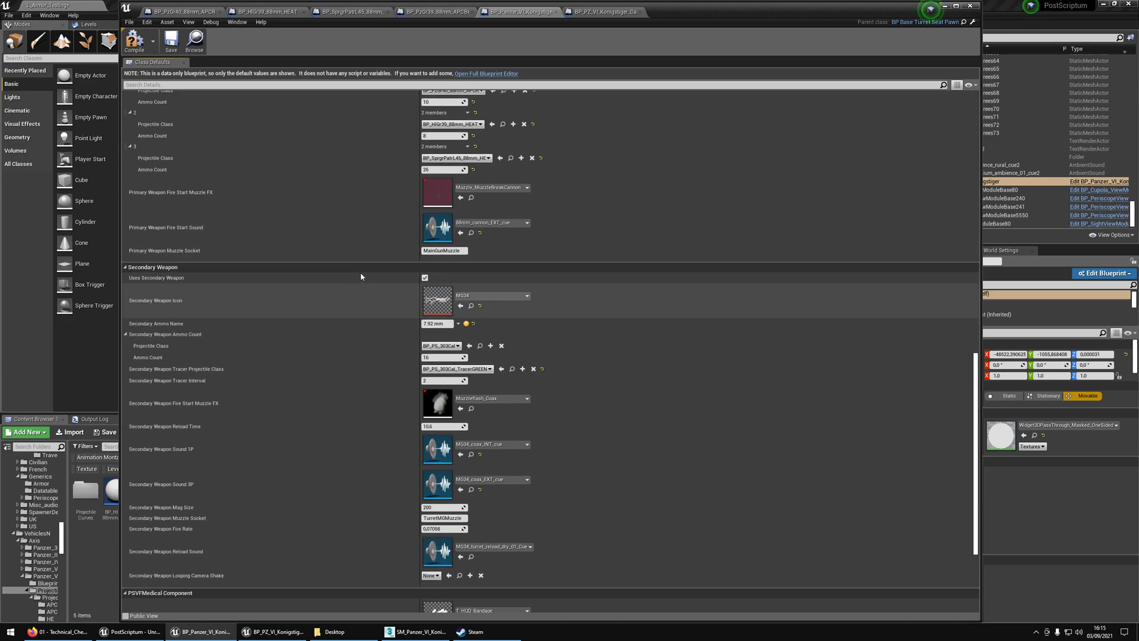
{"action": "scroll", "coordinate": [206, 200], "scroll_direction": "up", "scroll_amount": 2}
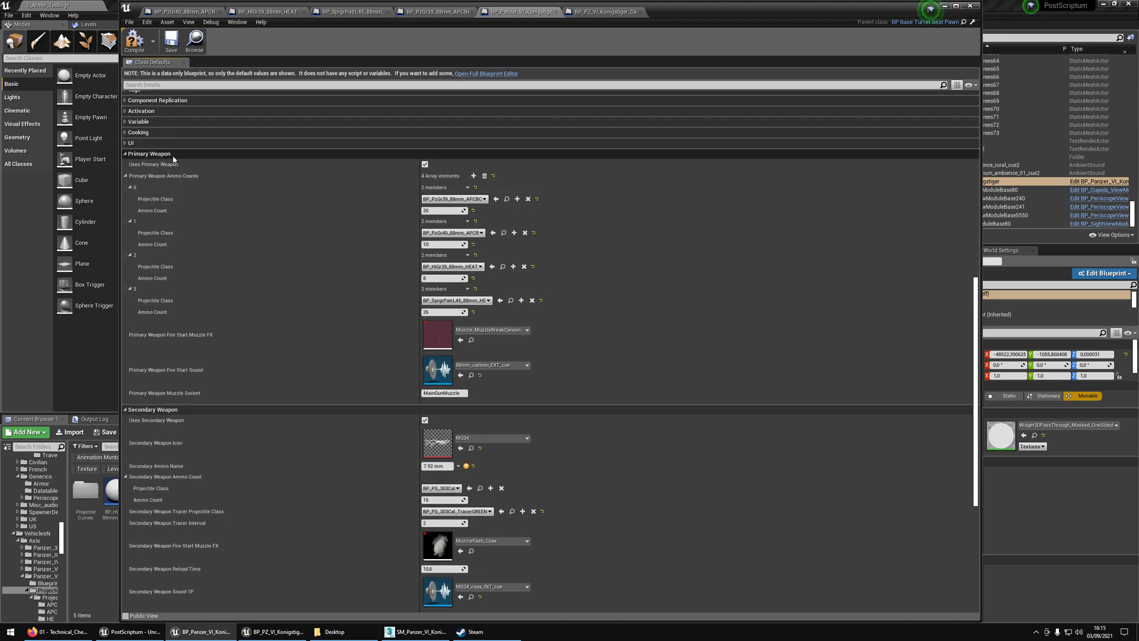
Step: Collapse the seat's Primary Weapon category, save the blueprint and inspect the Secondary Weapon ammo settings
{"action": "left_click", "coordinate": [178, 153]}
{"action": "key", "text": "ctrl+s"}
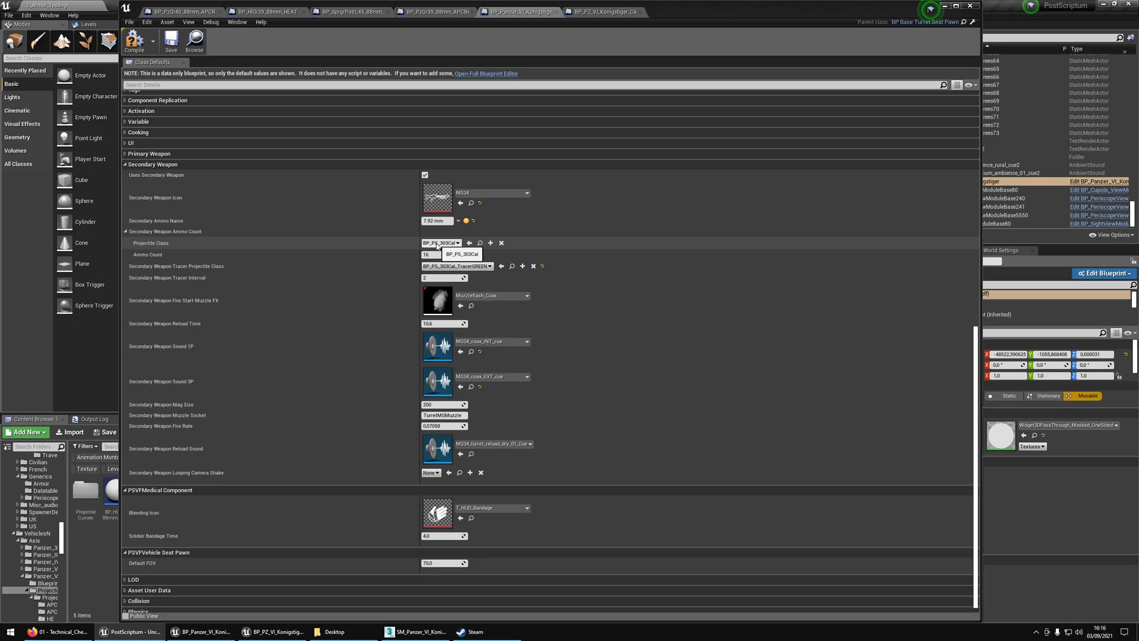
{"action": "left_click", "coordinate": [439, 255]}
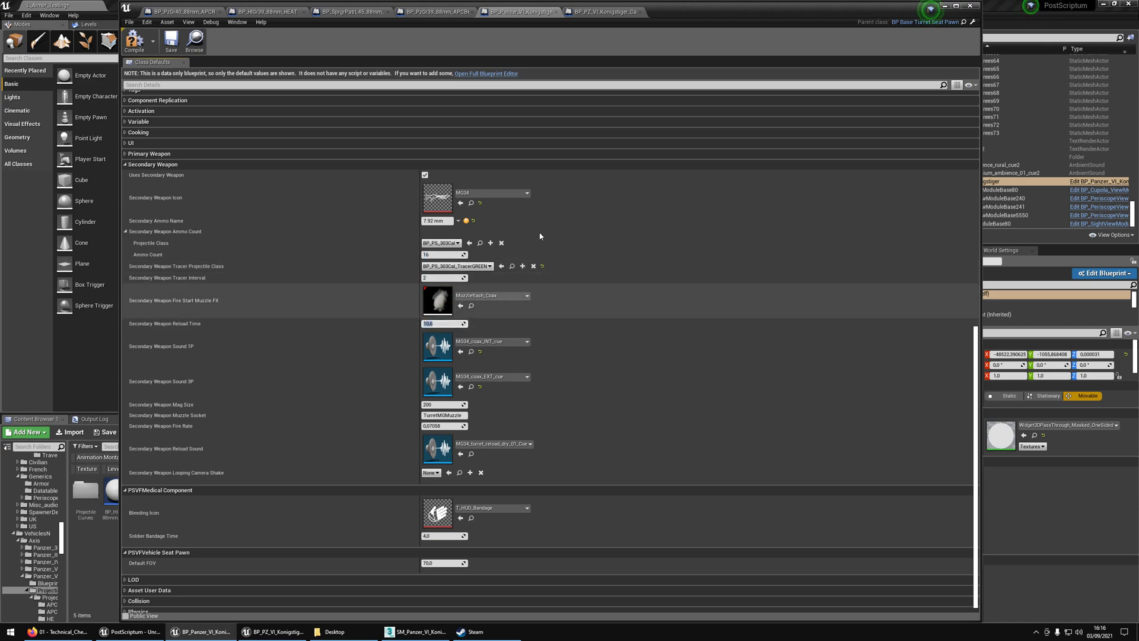
Step: Close the old cannon blueprint, open BP_PZ_VI_Konigstiger_COAX_MG and filter its details for "config"
{"action": "left_click", "coordinate": [631, 13]}
{"action": "left_click", "coordinate": [639, 12]}
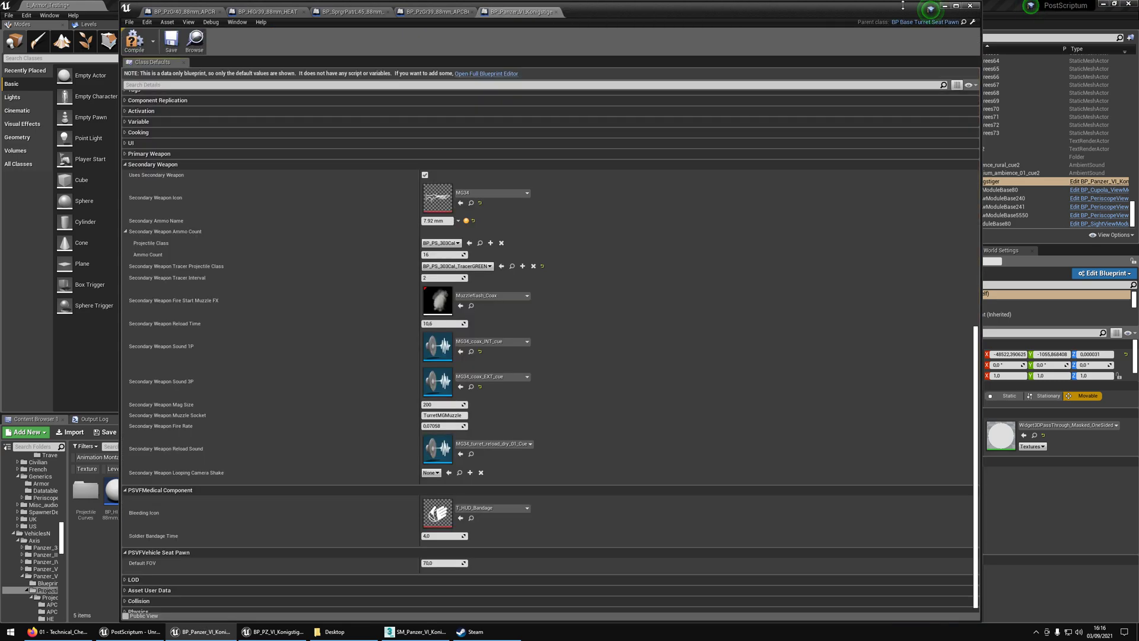
{"action": "left_click", "coordinate": [944, 7]}
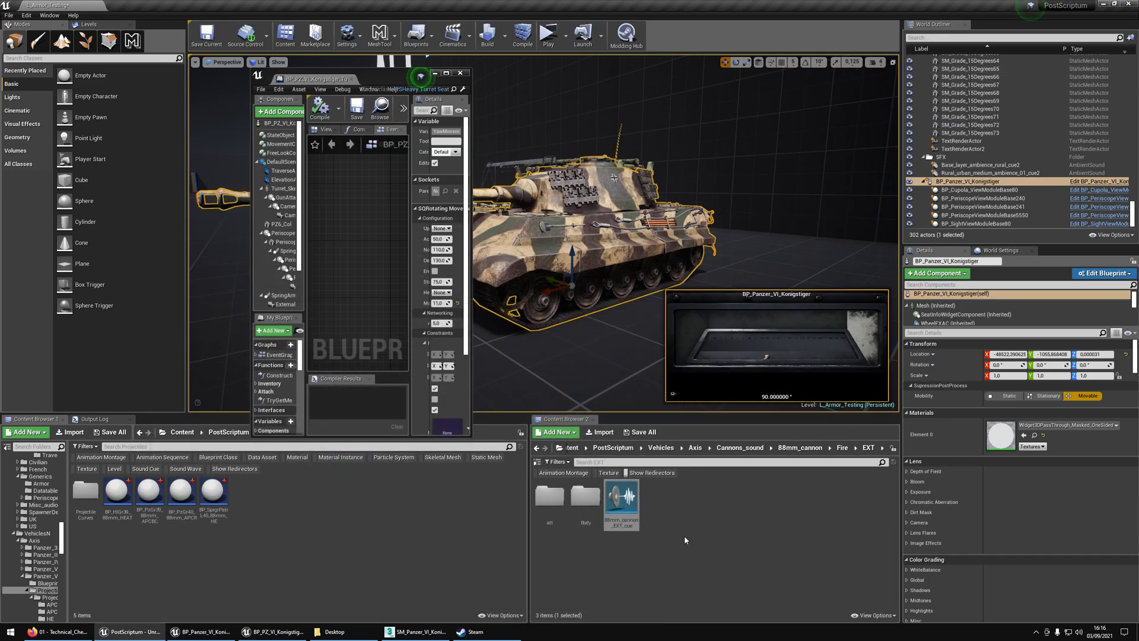
{"action": "key", "text": "alt+Left"}
{"action": "double_click", "coordinate": [766, 510]}
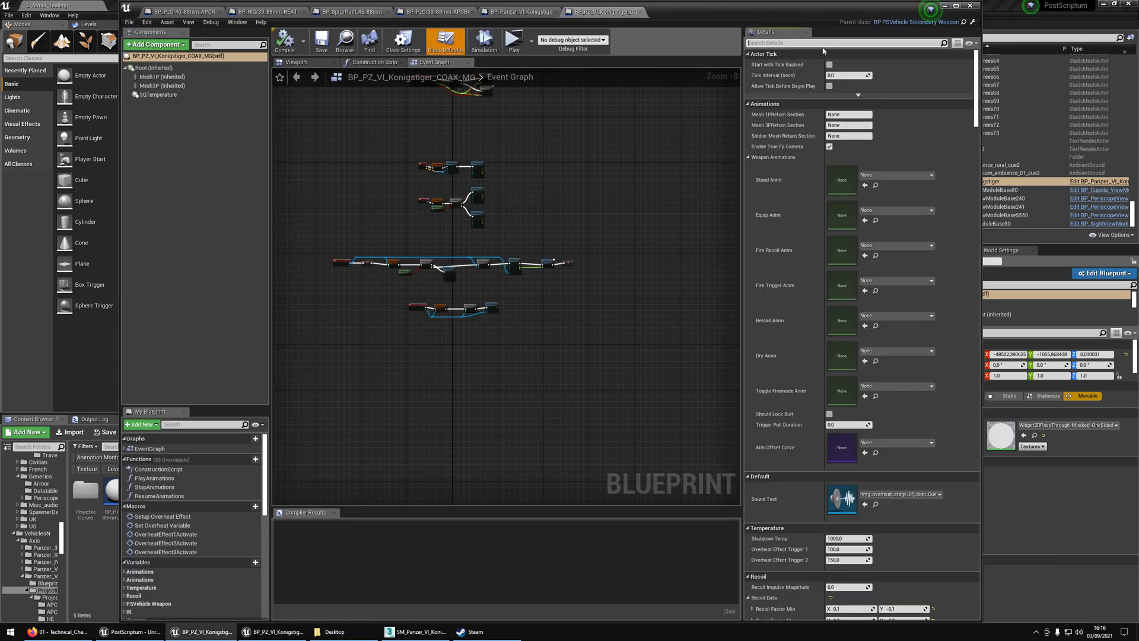
{"action": "type", "text": "config"}
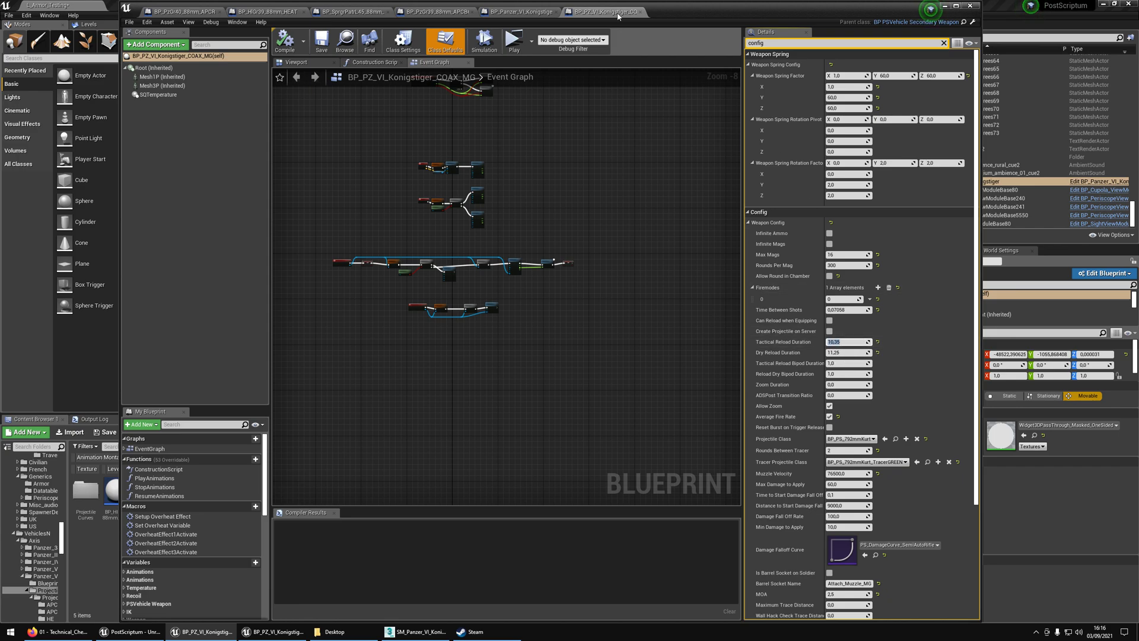
Step: Set the seat's Secondary Weapon Reload Time to 10.35 and Mag Size to 300, following the old coaxial MG's Weapon Config
{"action": "left_click", "coordinate": [517, 12]}
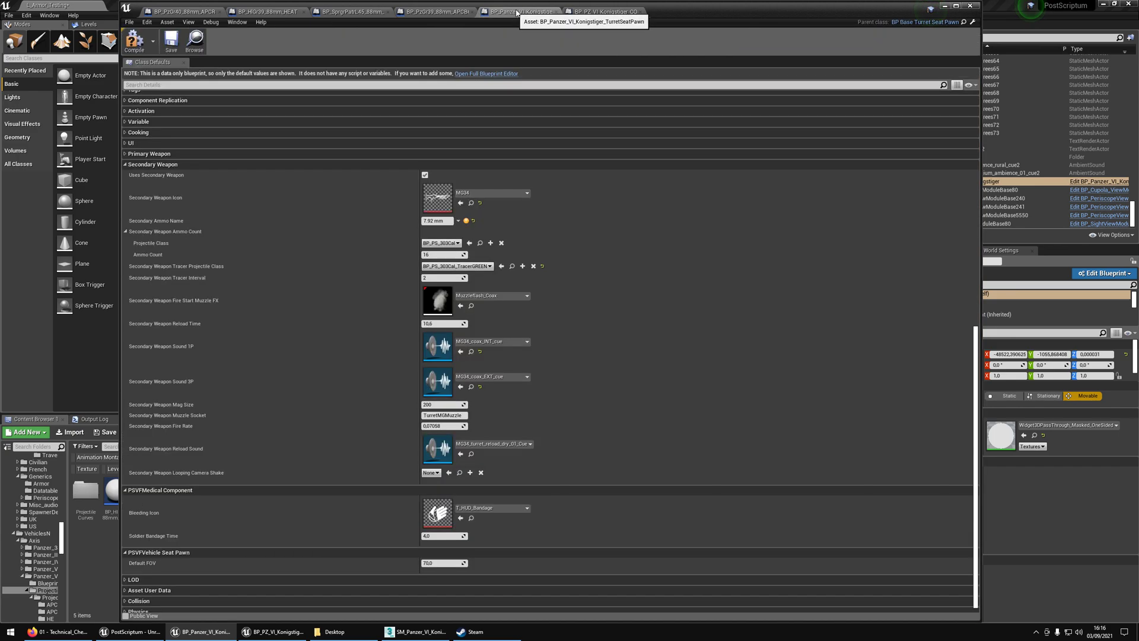
{"action": "left_click", "coordinate": [451, 324]}
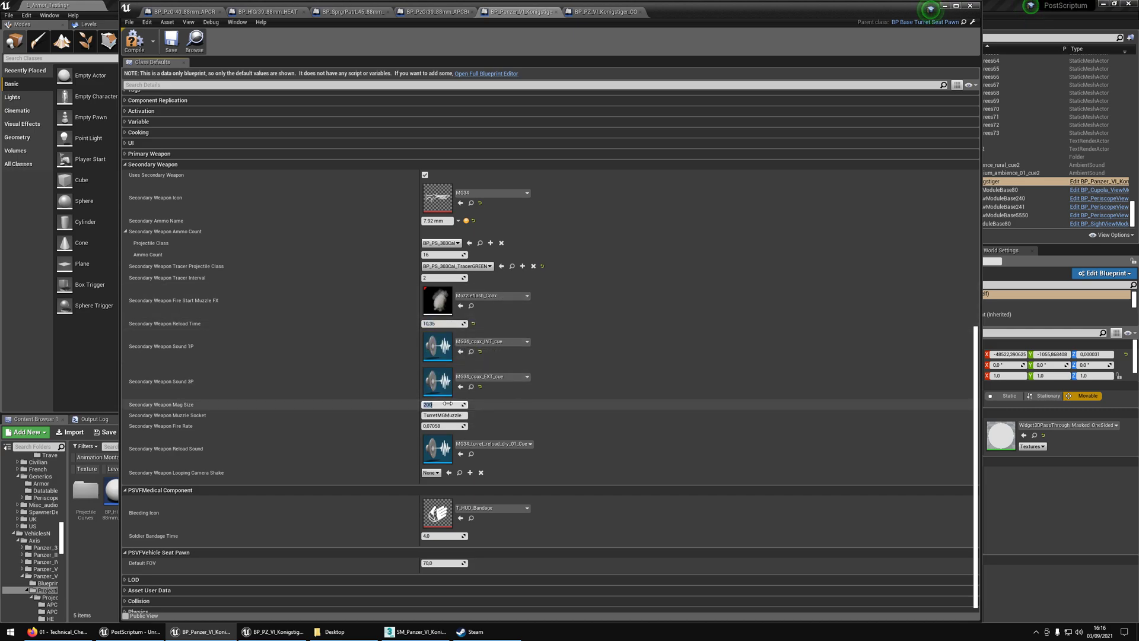
{"action": "left_click", "coordinate": [600, 12]}
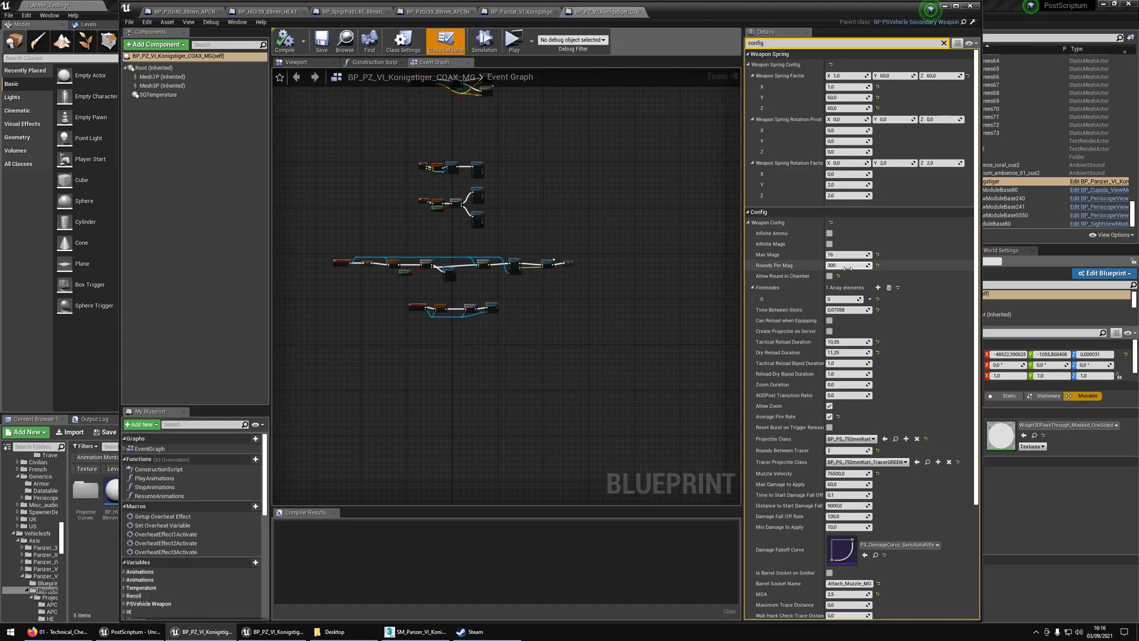
{"action": "left_click", "coordinate": [521, 12]}
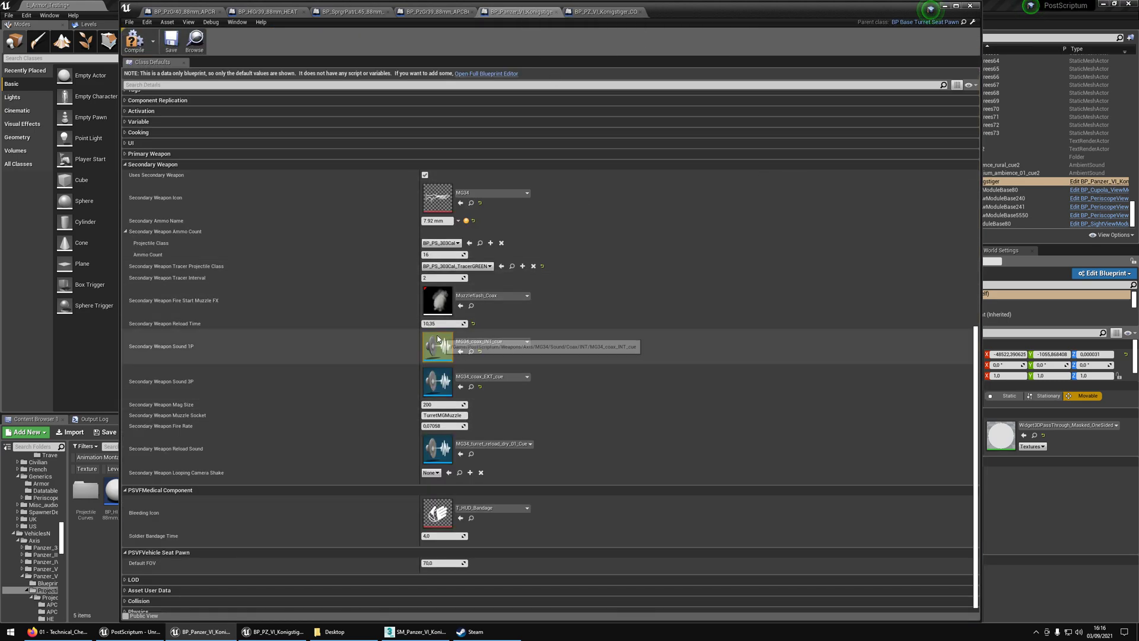
{"action": "left_click", "coordinate": [443, 406]}
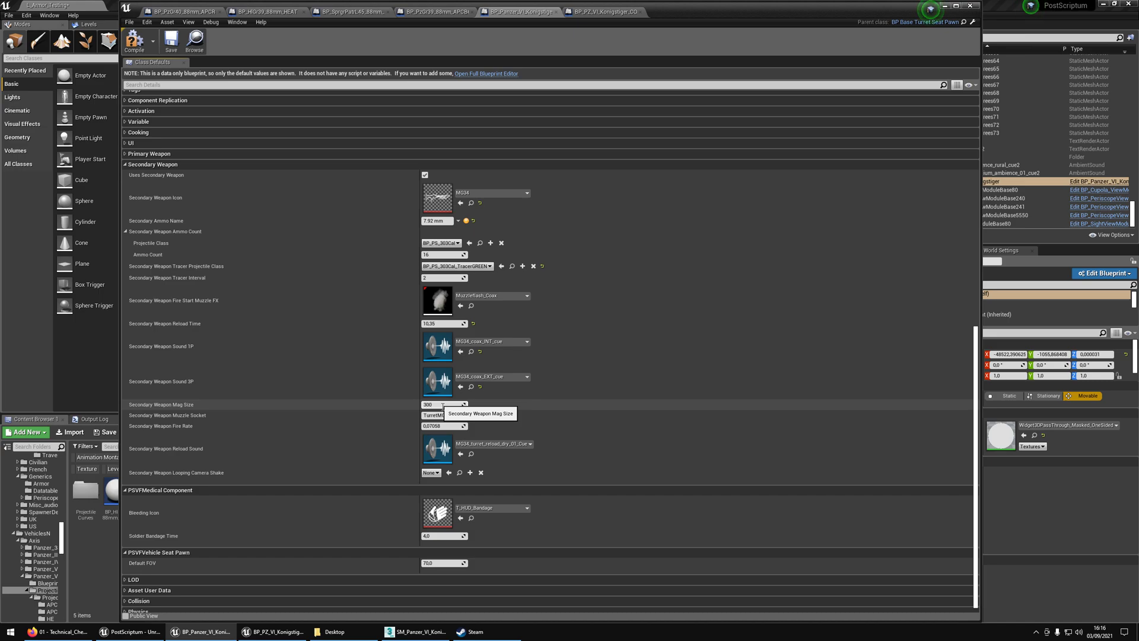
Step: Check the seat's Secondary Weapon Mag Size and Fire Rate against the old coaxial MG's Weapon Config, and save the seat blueprint
{"action": "scroll", "coordinate": [442, 409], "scroll_direction": "down", "scroll_amount": 1}
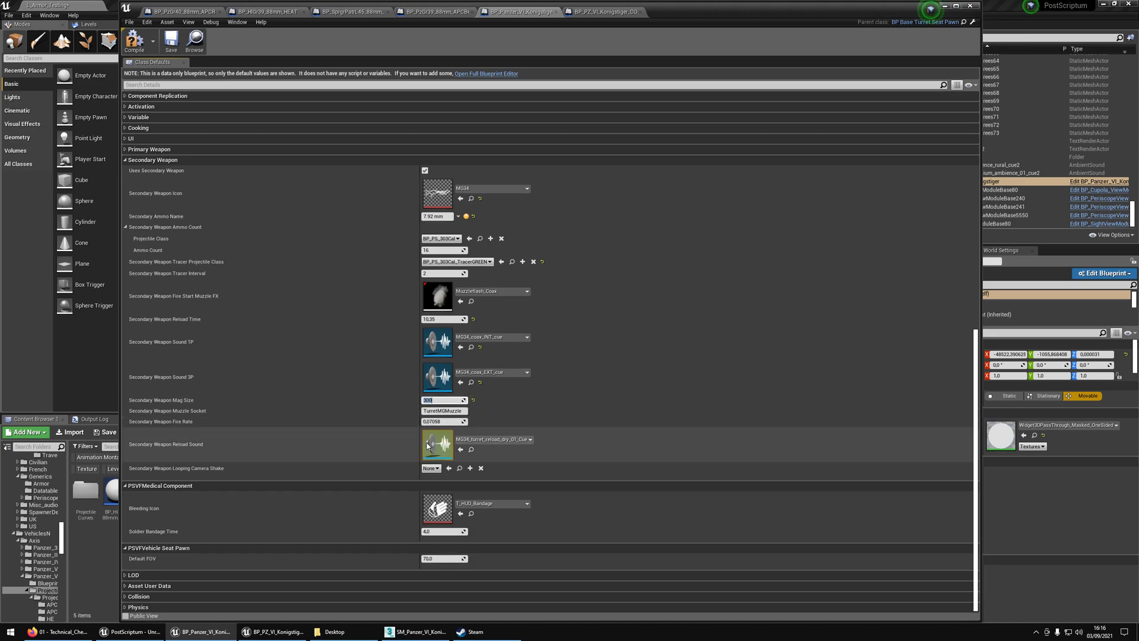
{"action": "left_click", "coordinate": [601, 11]}
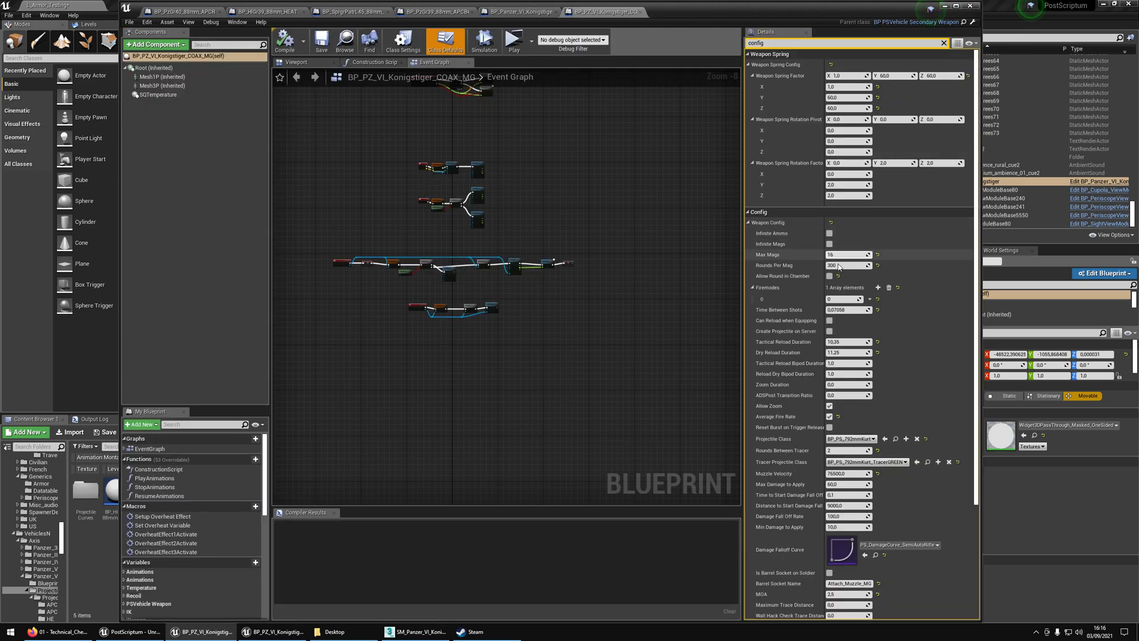
{"action": "left_click", "coordinate": [547, 9]}
{"action": "left_click", "coordinate": [443, 421]}
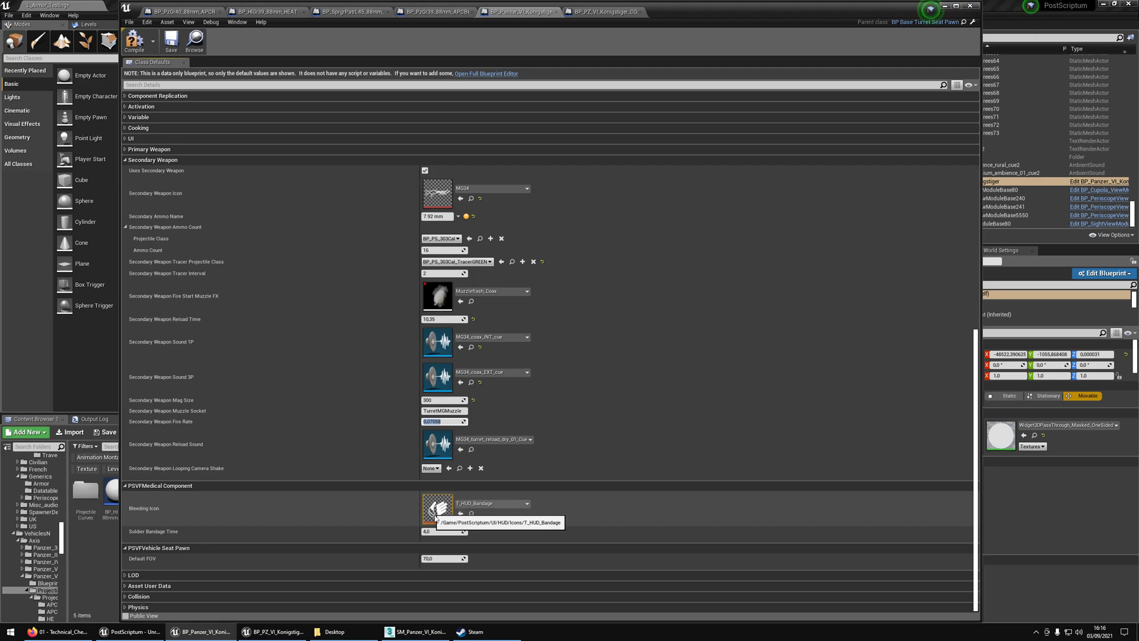
{"action": "left_click", "coordinate": [171, 43]}
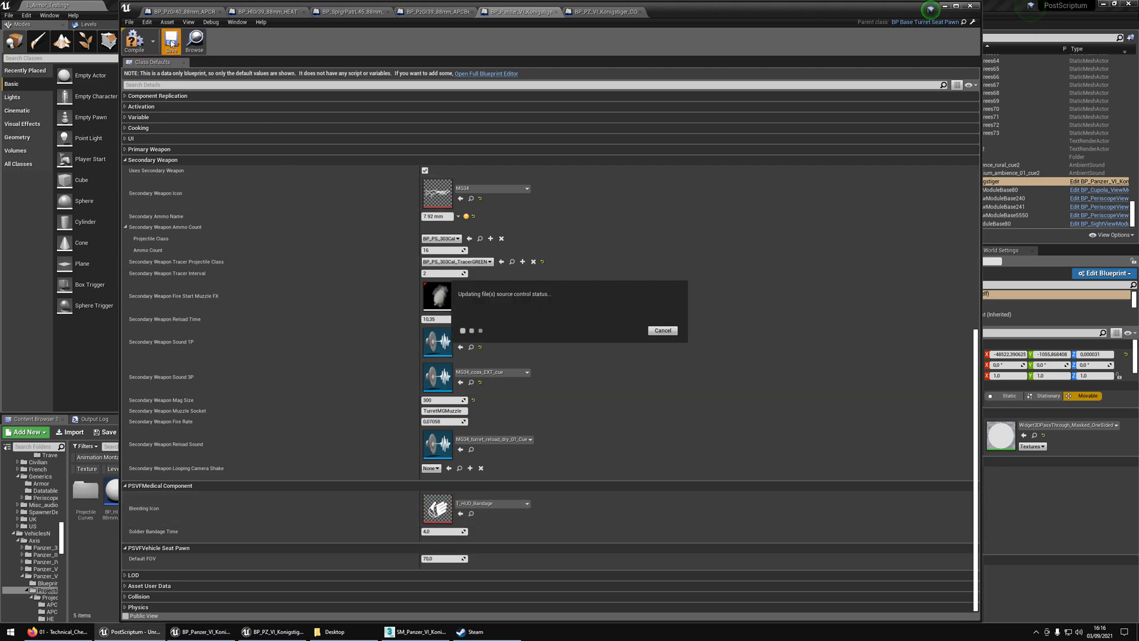
Step: Close the old coaxial MG, turret seat and APCBC projectile blueprints and bring up BP_PzGr40_88mm_APCR
{"action": "middle_click", "coordinate": [619, 14]}
{"action": "middle_click", "coordinate": [528, 12]}
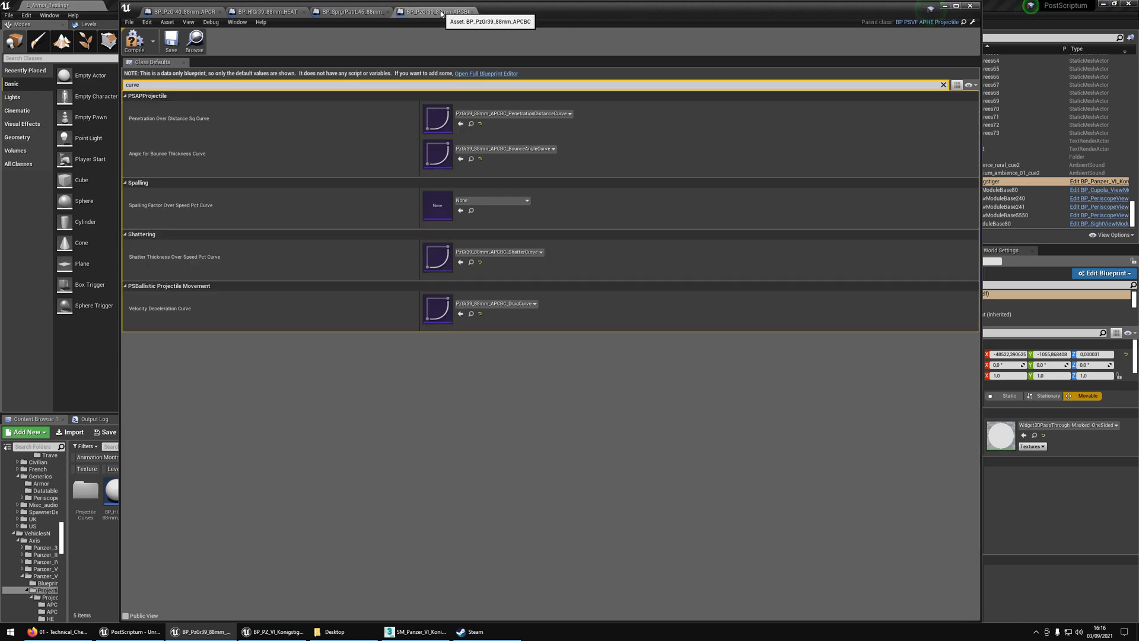
{"action": "middle_click", "coordinate": [440, 13]}
{"action": "left_click", "coordinate": [173, 11]}
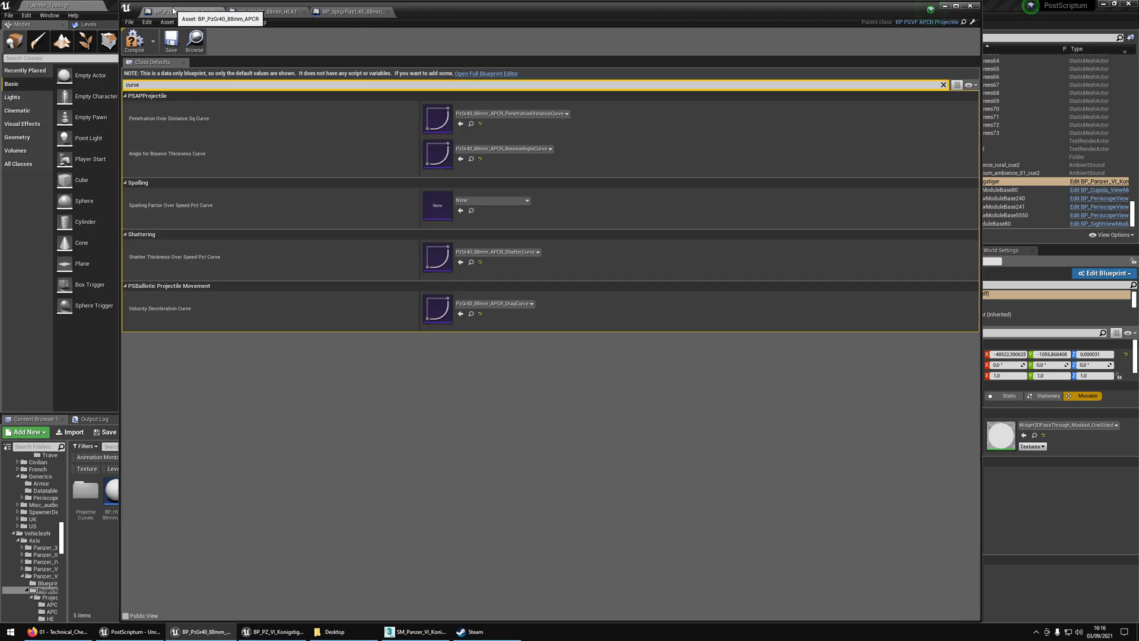
Step: Locate the APCR projectile in the Content Browser, clear its "curve" filter, and close the Königstiger turret, HEAT and HE blueprints
{"action": "left_click", "coordinate": [202, 42]}
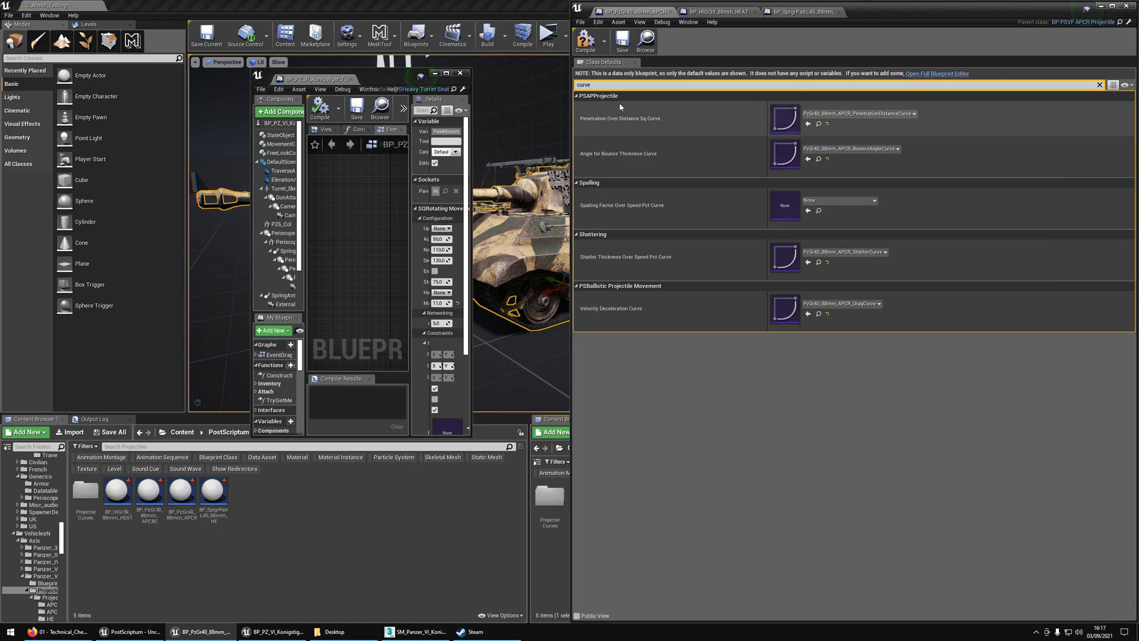
{"action": "key", "text": "Escape"}
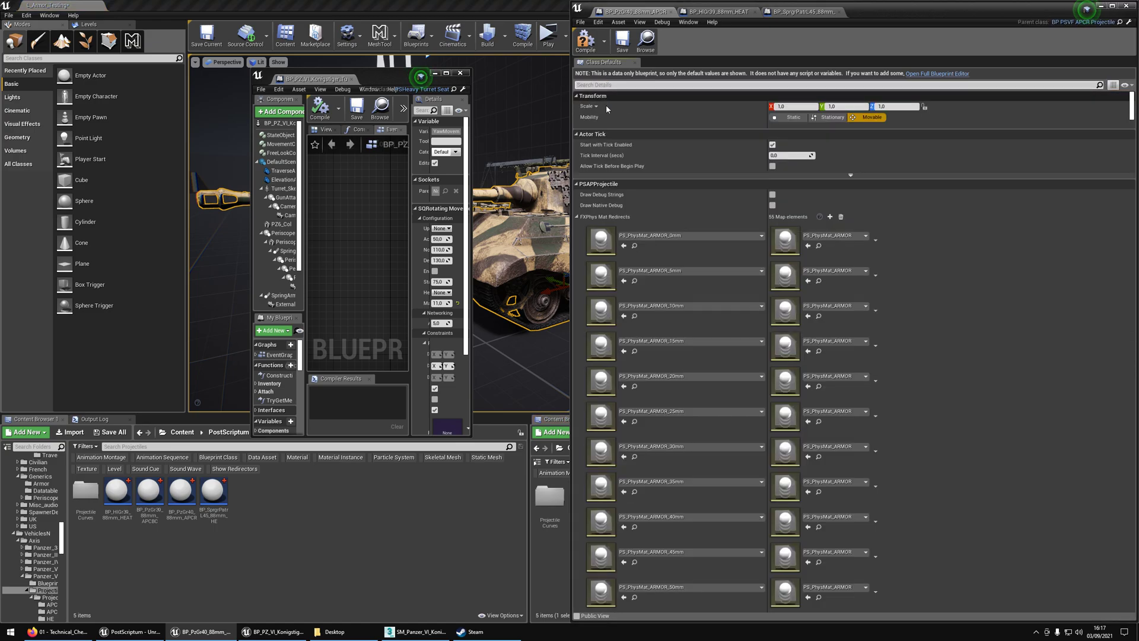
{"action": "left_click", "coordinate": [460, 73]}
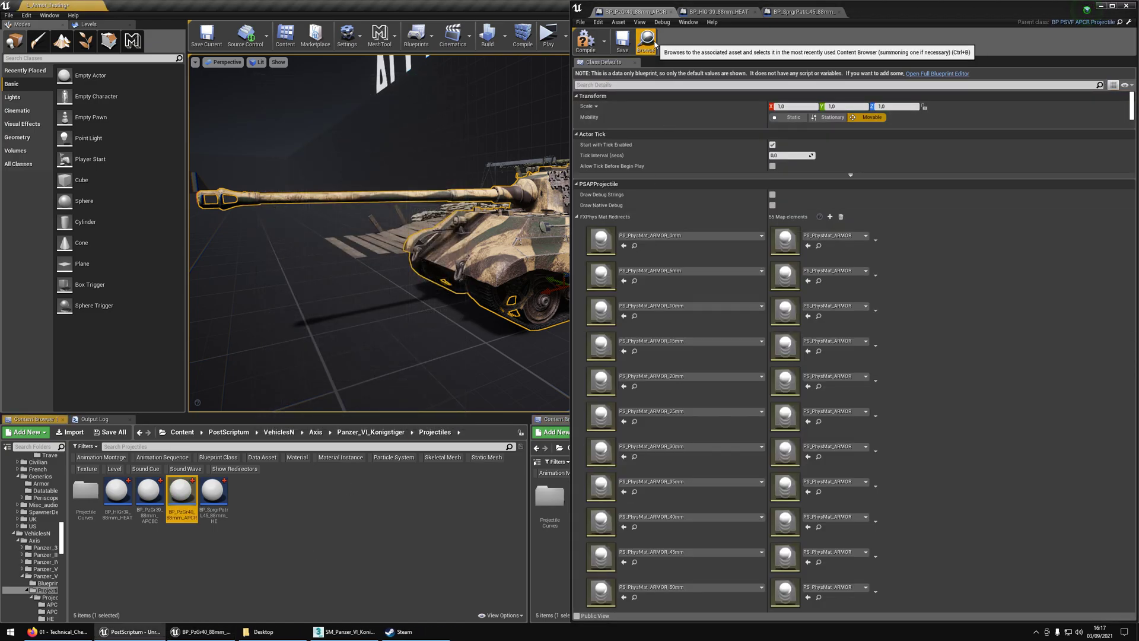
{"action": "left_click", "coordinate": [759, 11]}
{"action": "left_click", "coordinate": [755, 11]}
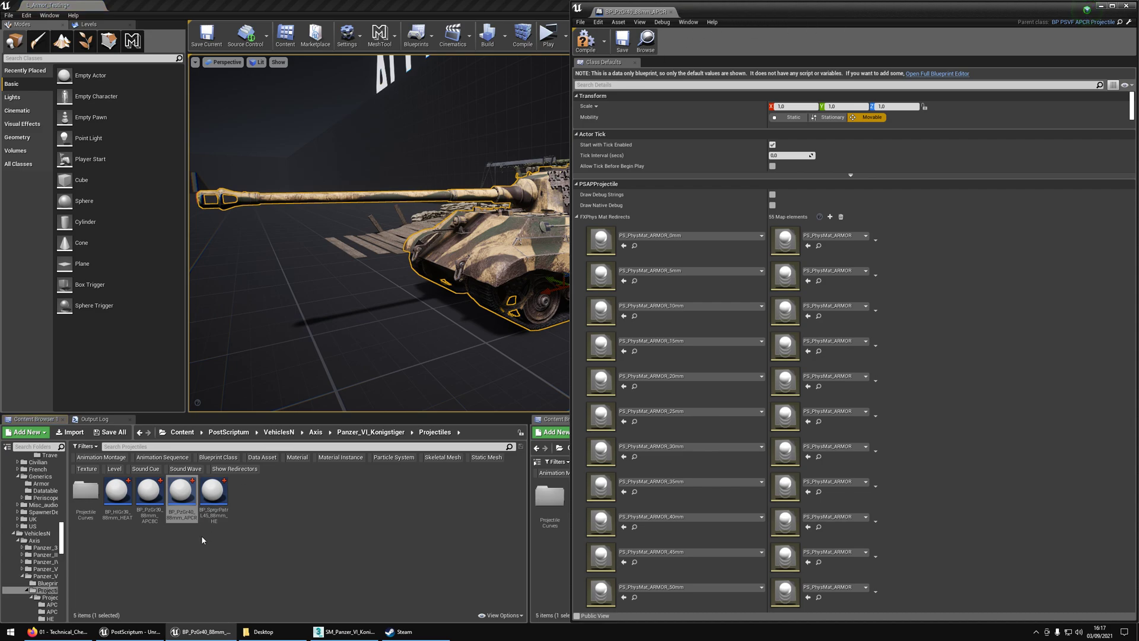
Step: Open the BP_PzGr39_88mm_APCBC projectile and collapse its Transform, PSAPProjectile, Actor Tick, Prediction and Component Tick categories
{"action": "double_click", "coordinate": [156, 513]}
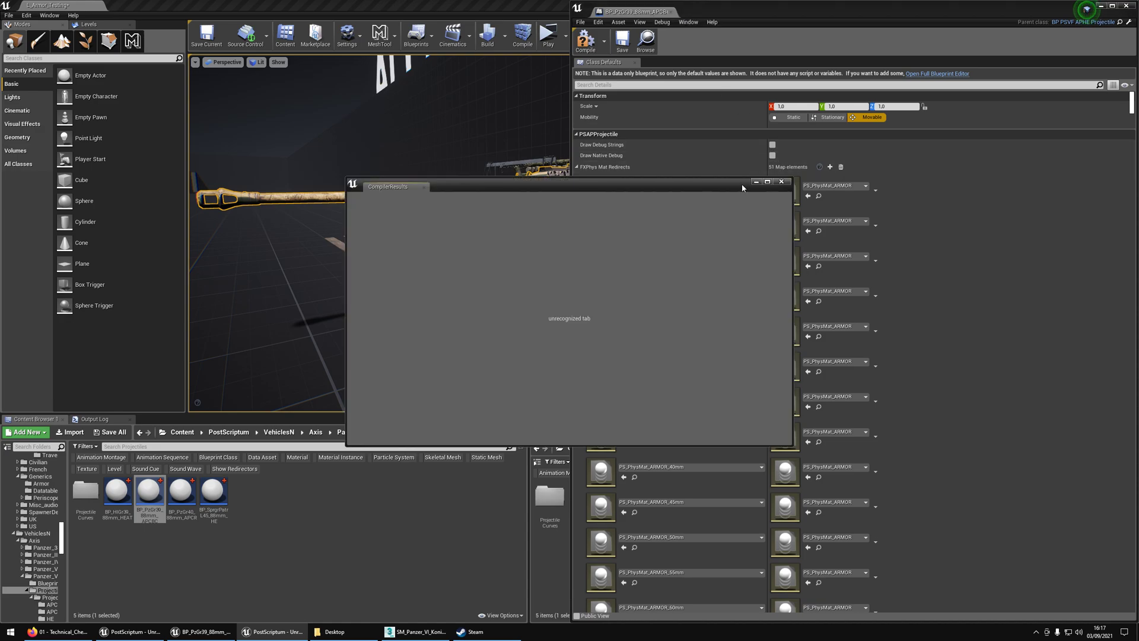
{"action": "left_click", "coordinate": [587, 96]}
{"action": "left_click", "coordinate": [587, 106]}
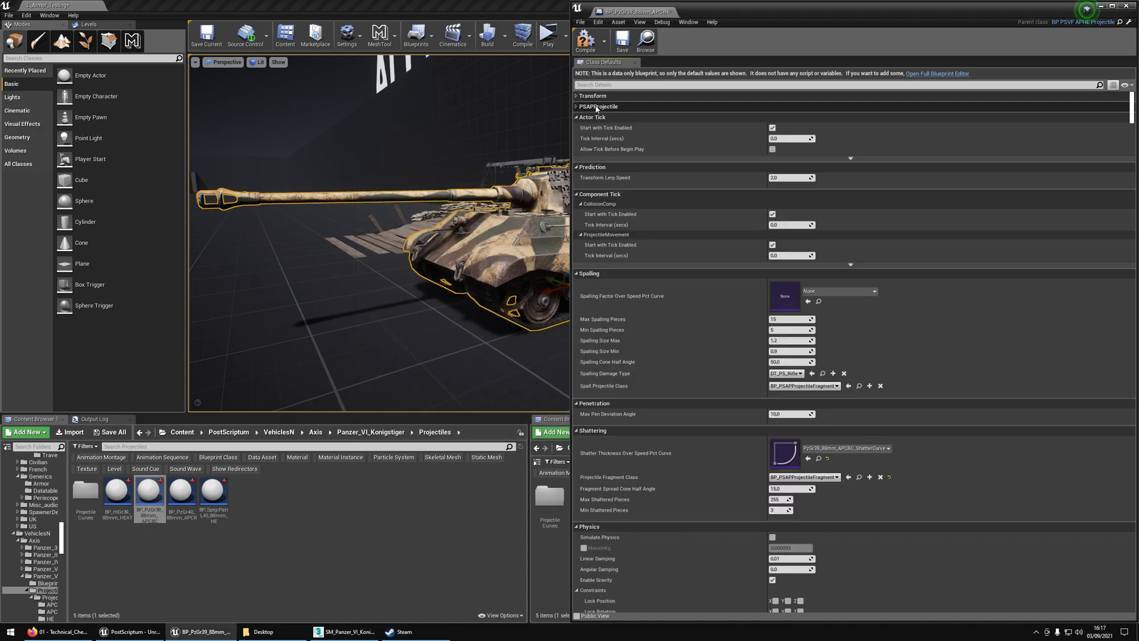
{"action": "left_click", "coordinate": [585, 118]}
{"action": "left_click", "coordinate": [590, 128]}
{"action": "left_click", "coordinate": [596, 138]}
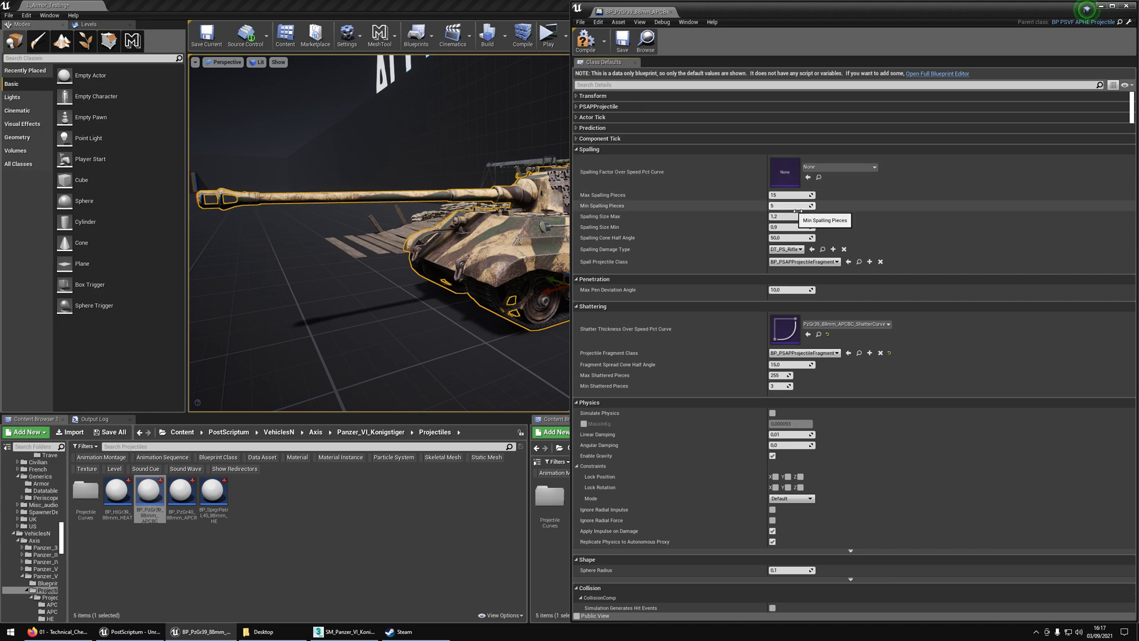
Step: Collapse the Spalling and Penetration categories, and locate the APCBC shatter curve and the projectile blueprint in the Content Browser
{"action": "left_click", "coordinate": [622, 150]}
{"action": "left_click", "coordinate": [614, 159]}
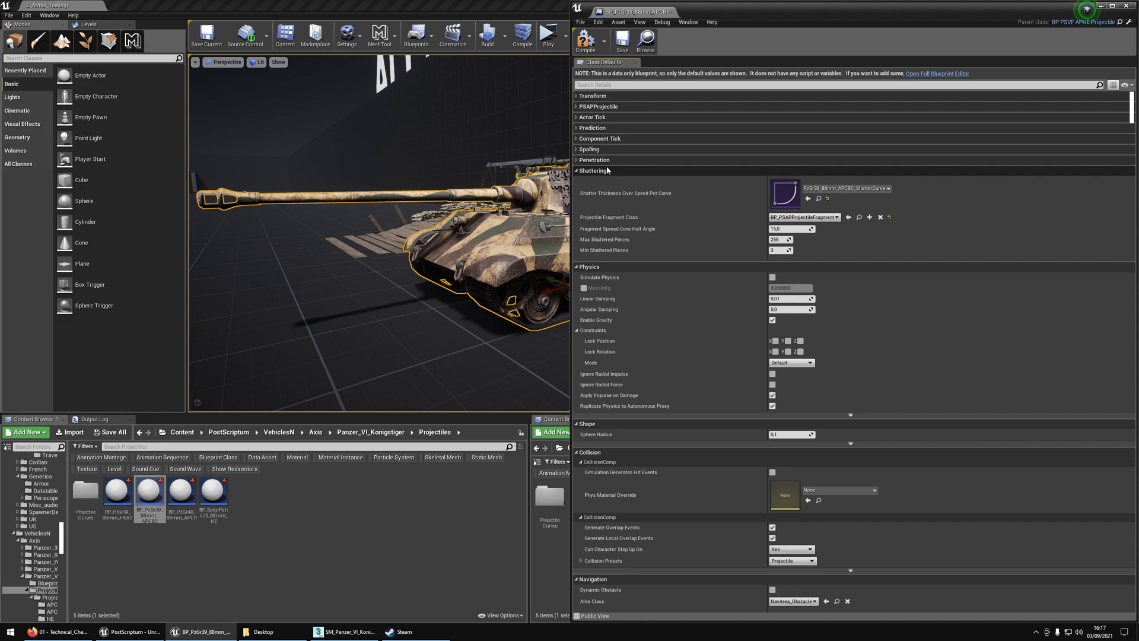
{"action": "left_click", "coordinate": [818, 200]}
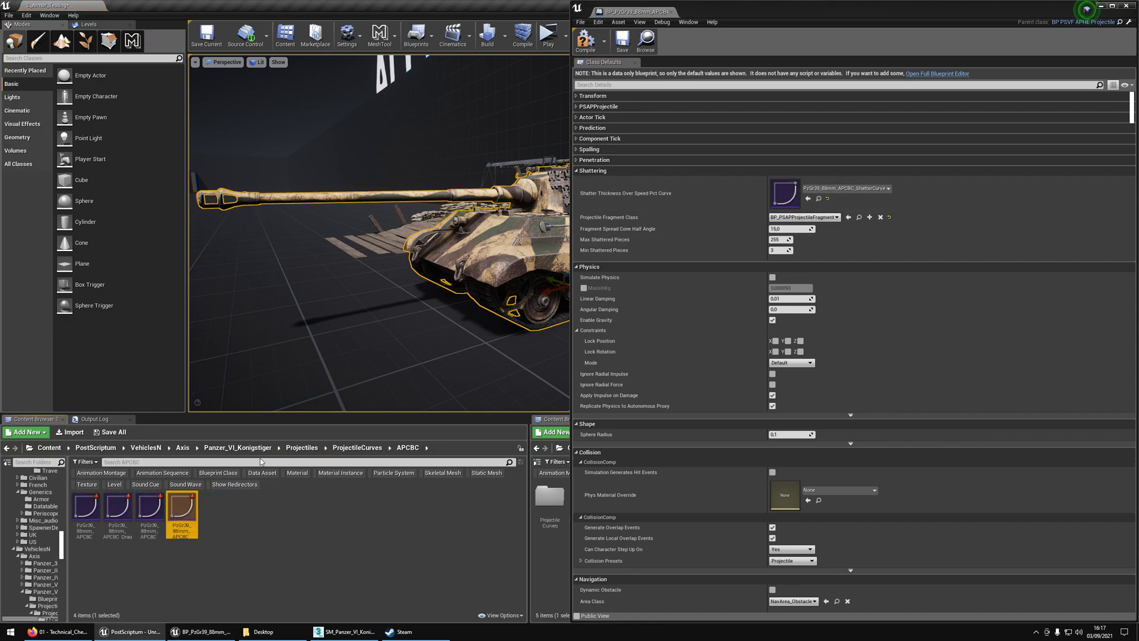
{"action": "left_click", "coordinate": [645, 41]}
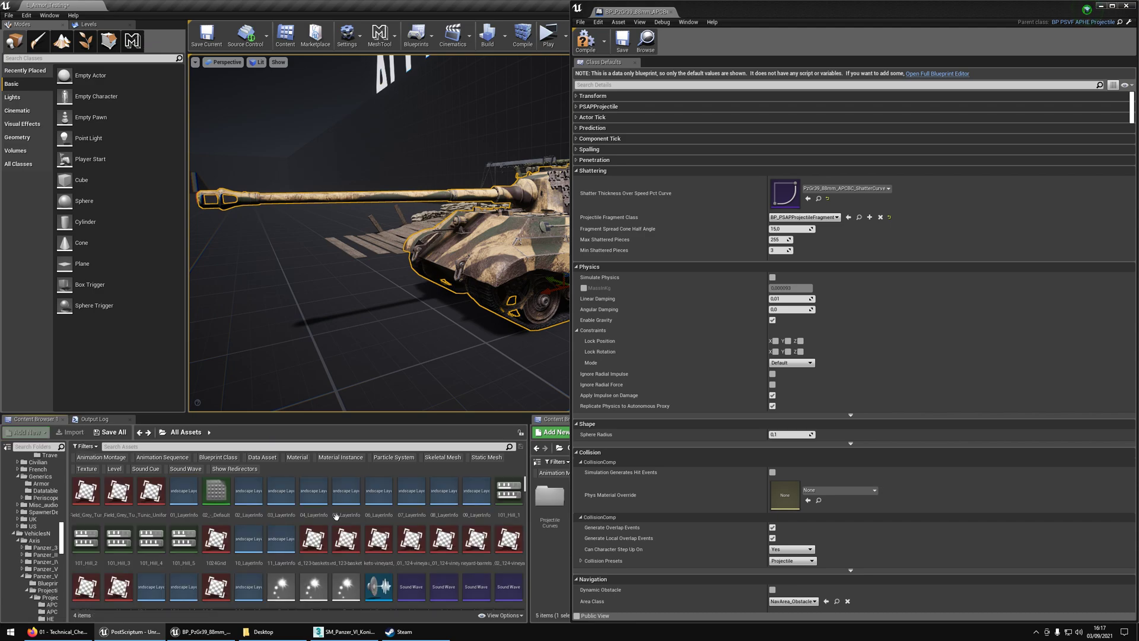
Step: Collapse the APCBC projectile's categories from Shattering through Cooking to reach the Projectile settings
{"action": "scroll", "coordinate": [662, 178], "scroll_direction": "down", "scroll_amount": 1}
{"action": "left_click", "coordinate": [619, 143]}
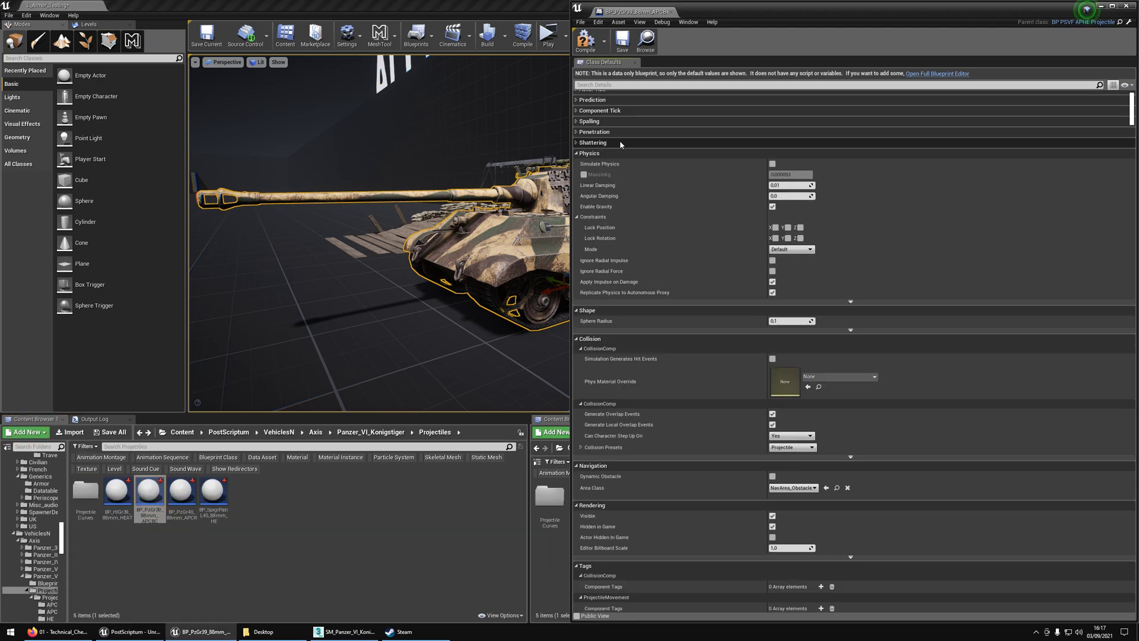
{"action": "left_click", "coordinate": [613, 153]}
{"action": "left_click", "coordinate": [607, 164]}
{"action": "left_click", "coordinate": [601, 174]}
{"action": "left_click", "coordinate": [600, 185]}
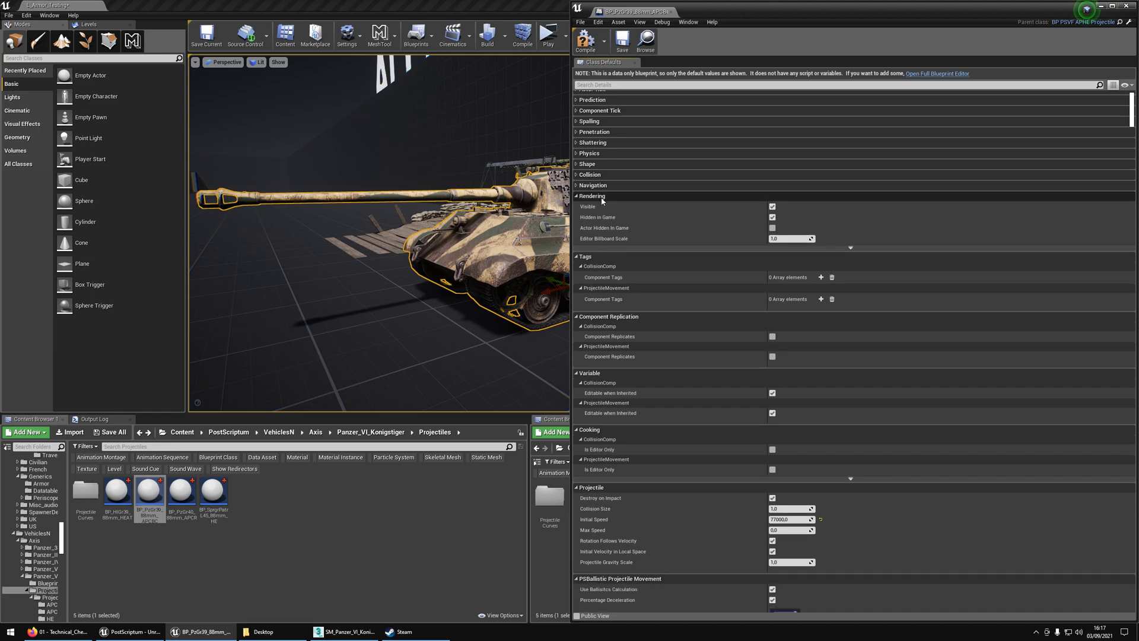
{"action": "left_click", "coordinate": [601, 196]}
{"action": "left_click", "coordinate": [602, 207]}
{"action": "left_click", "coordinate": [602, 217]}
{"action": "left_click", "coordinate": [603, 227]}
{"action": "left_click", "coordinate": [599, 239]}
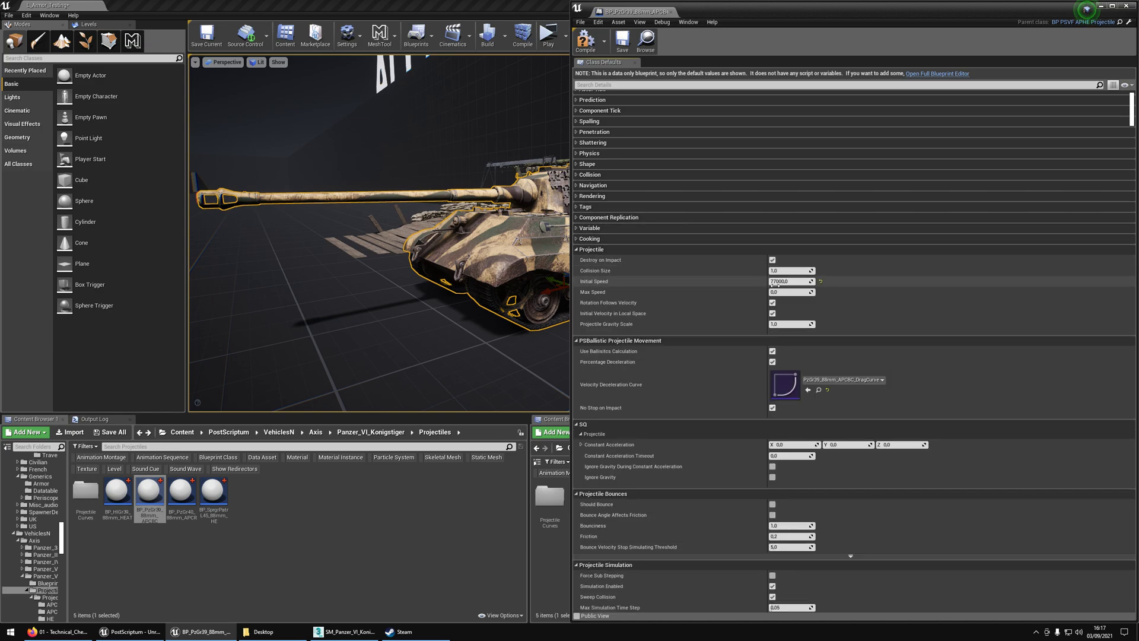
Step: Check the APCBC projectile's Initial Speed and drag curve, collapsing the Projectile category and those from SQ through Activation
{"action": "left_click", "coordinate": [798, 283]}
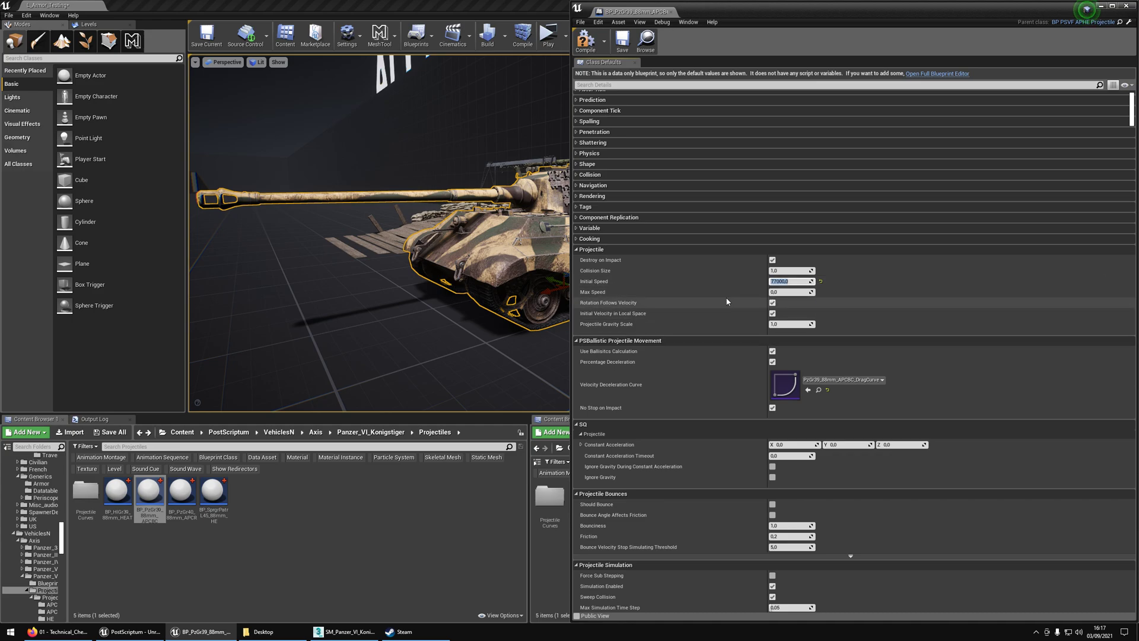
{"action": "left_click", "coordinate": [617, 250]}
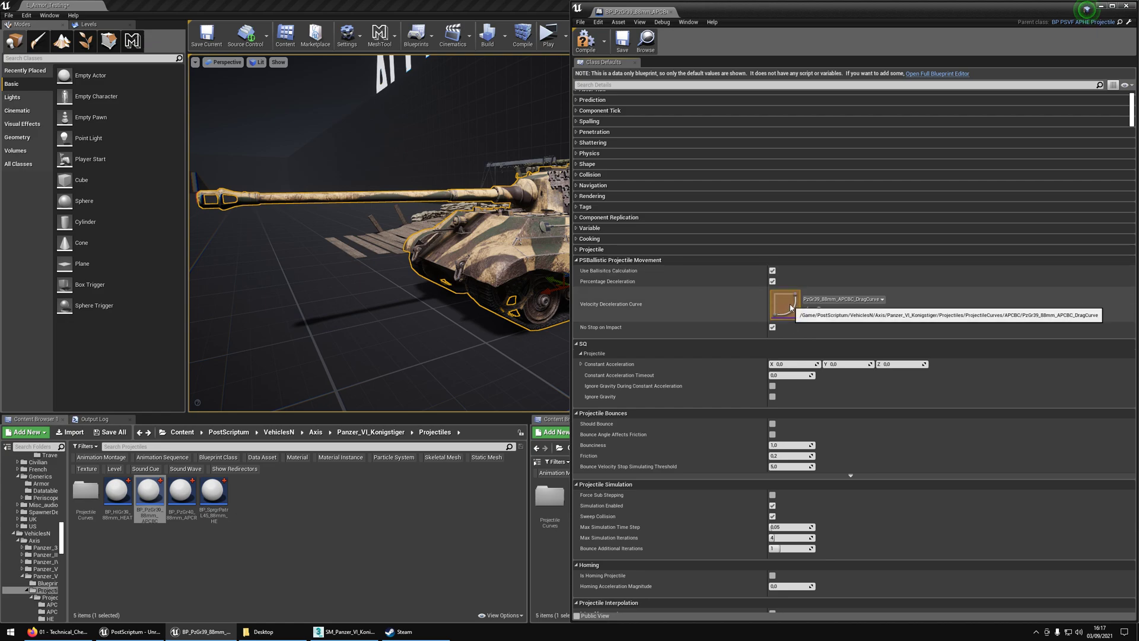
{"action": "left_click", "coordinate": [614, 343]}
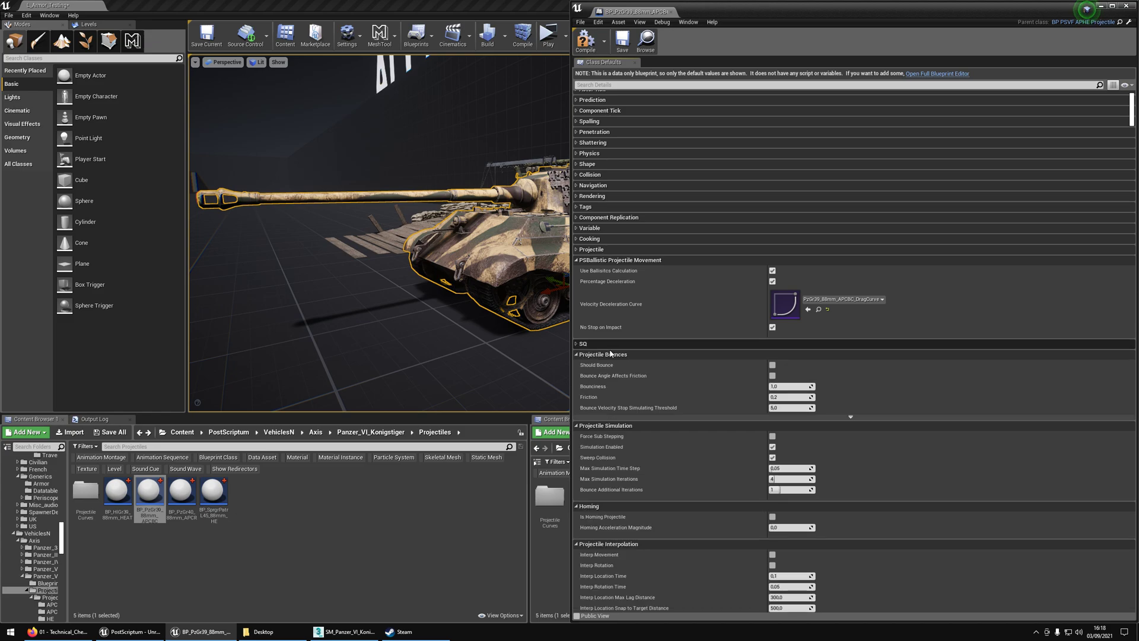
{"action": "left_click", "coordinate": [611, 355]}
{"action": "left_click", "coordinate": [611, 364]}
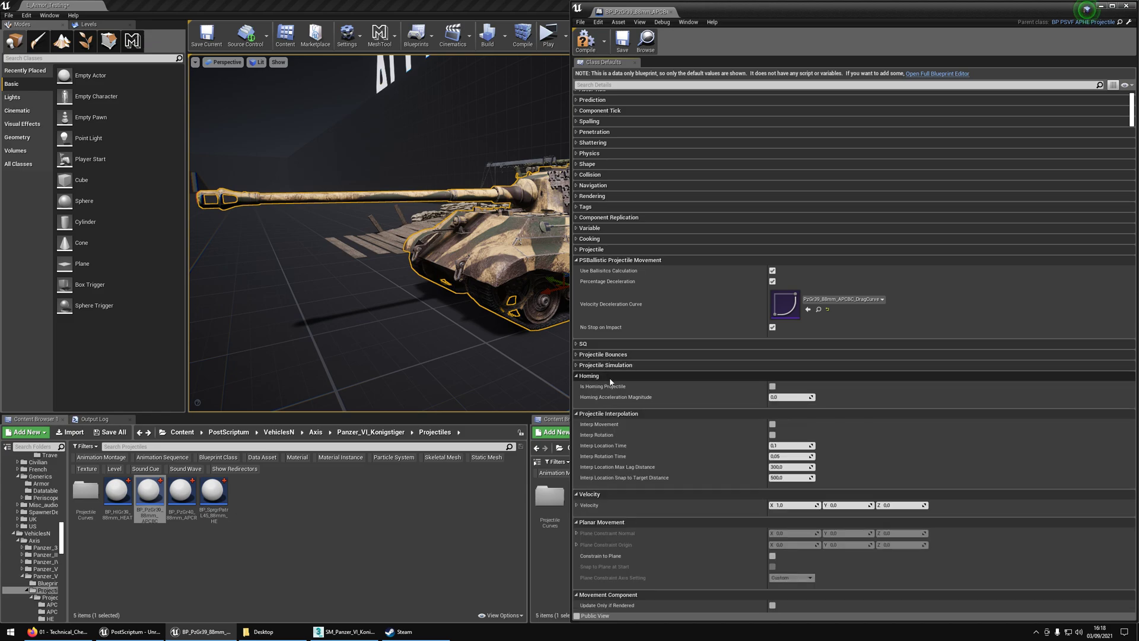
{"action": "left_click", "coordinate": [612, 376]}
{"action": "left_click", "coordinate": [615, 387]}
{"action": "left_click", "coordinate": [616, 396]}
{"action": "left_click", "coordinate": [613, 407]}
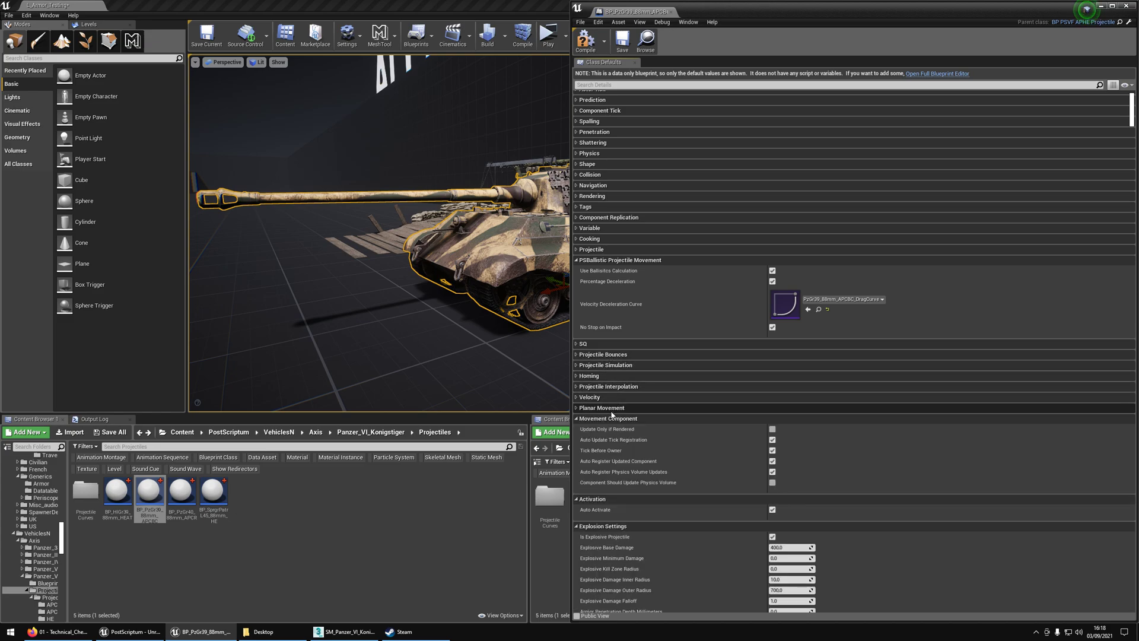
{"action": "left_click", "coordinate": [611, 418]}
{"action": "left_click", "coordinate": [612, 429]}
Step: Review and collapse the projectile's Explosion Settings, keeping the Audio category expanded
{"action": "scroll", "coordinate": [613, 435], "scroll_direction": "down", "scroll_amount": 4}
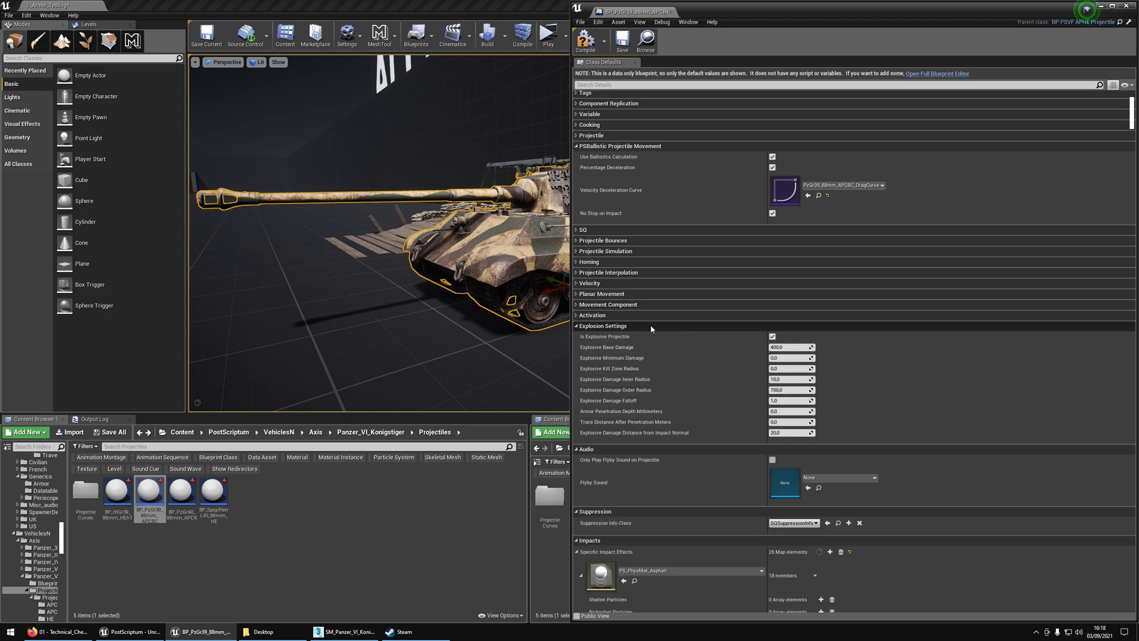
{"action": "left_click", "coordinate": [650, 325]}
{"action": "left_click", "coordinate": [640, 338]}
{"action": "left_click", "coordinate": [640, 338]}
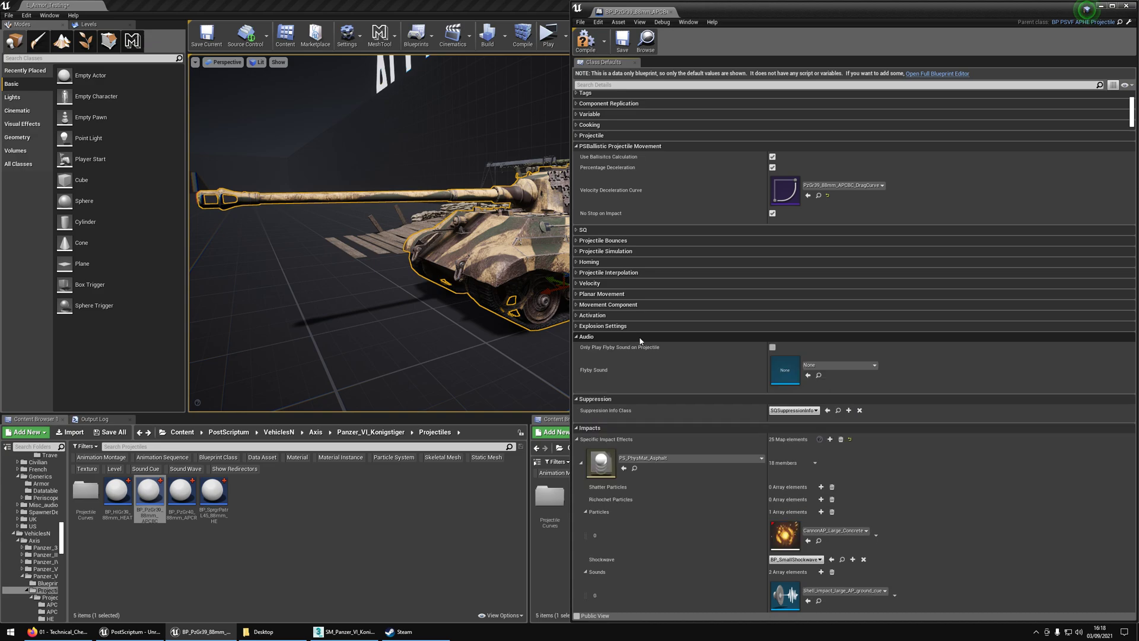
{"action": "scroll", "coordinate": [640, 341], "scroll_direction": "down", "scroll_amount": 2}
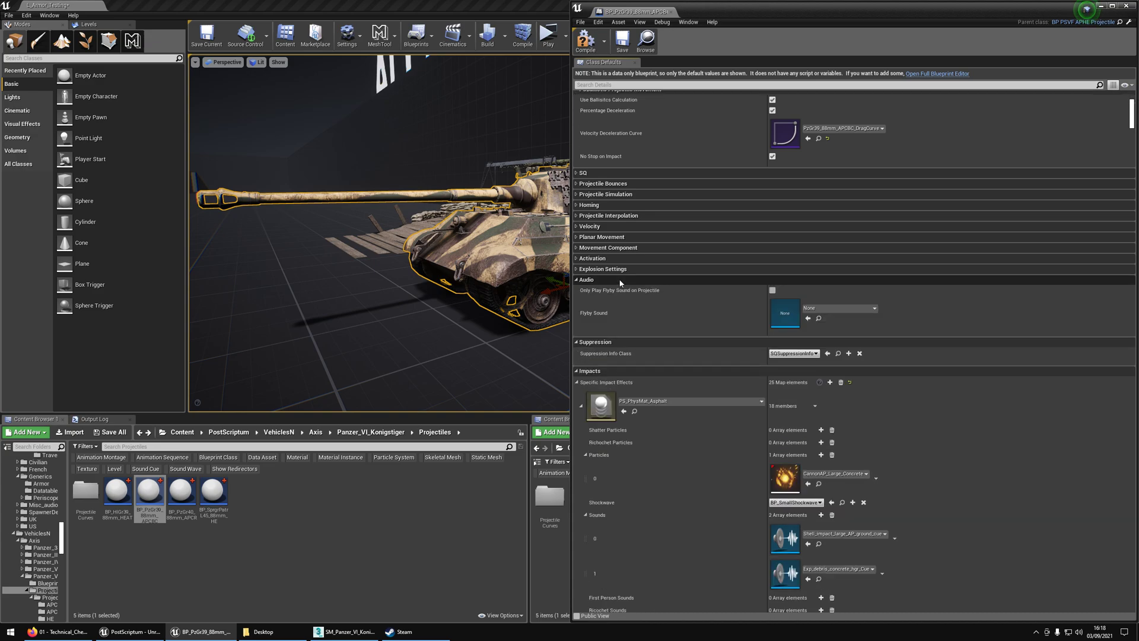
Step: Set the APCBC projectile's Flyby Sound to Large_shell_flyby_cue and preview the shell flyby sounds in the Content Browser
{"action": "left_click", "coordinate": [819, 309]}
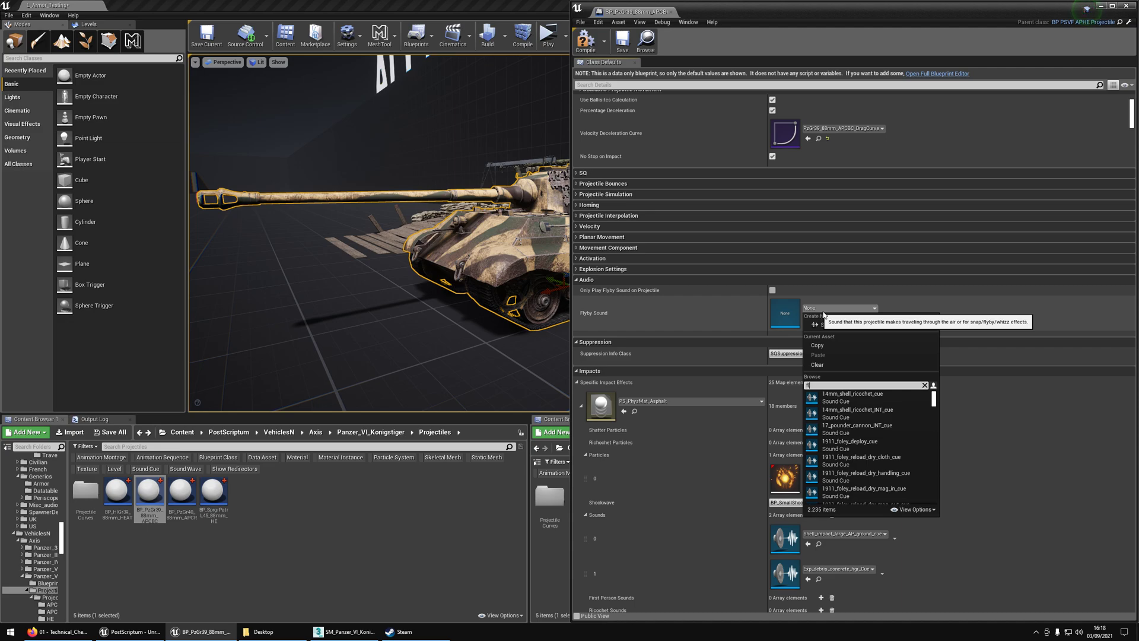
{"action": "type", "text": "flyy"}
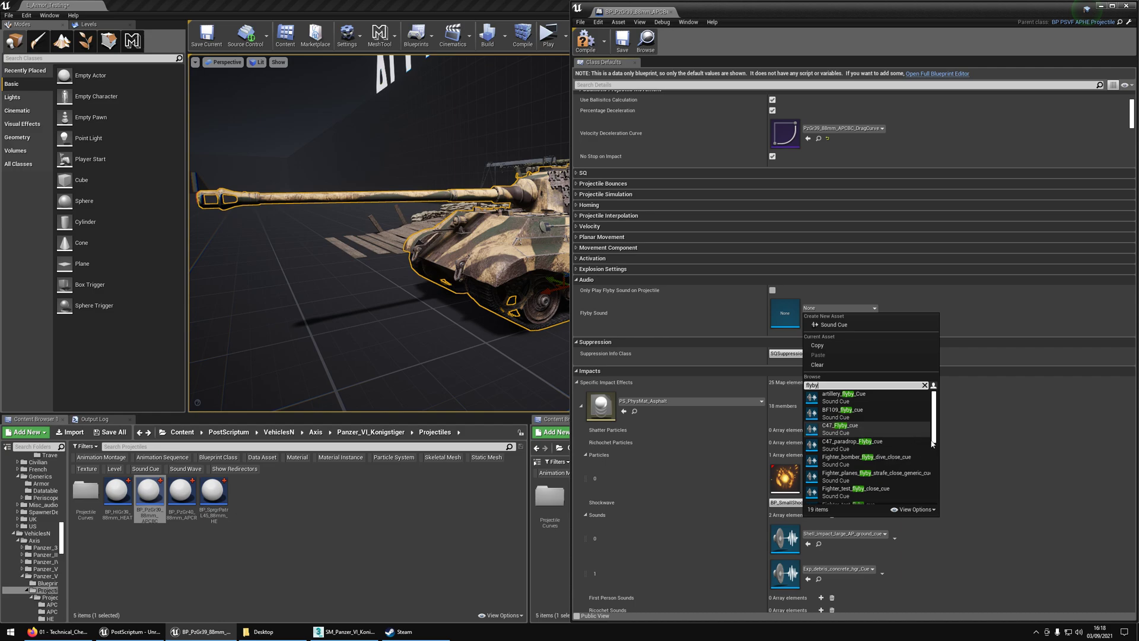
{"action": "scroll", "coordinate": [899, 446], "scroll_direction": "down", "scroll_amount": 3}
{"action": "scroll", "coordinate": [899, 446], "scroll_direction": "down", "scroll_amount": 4}
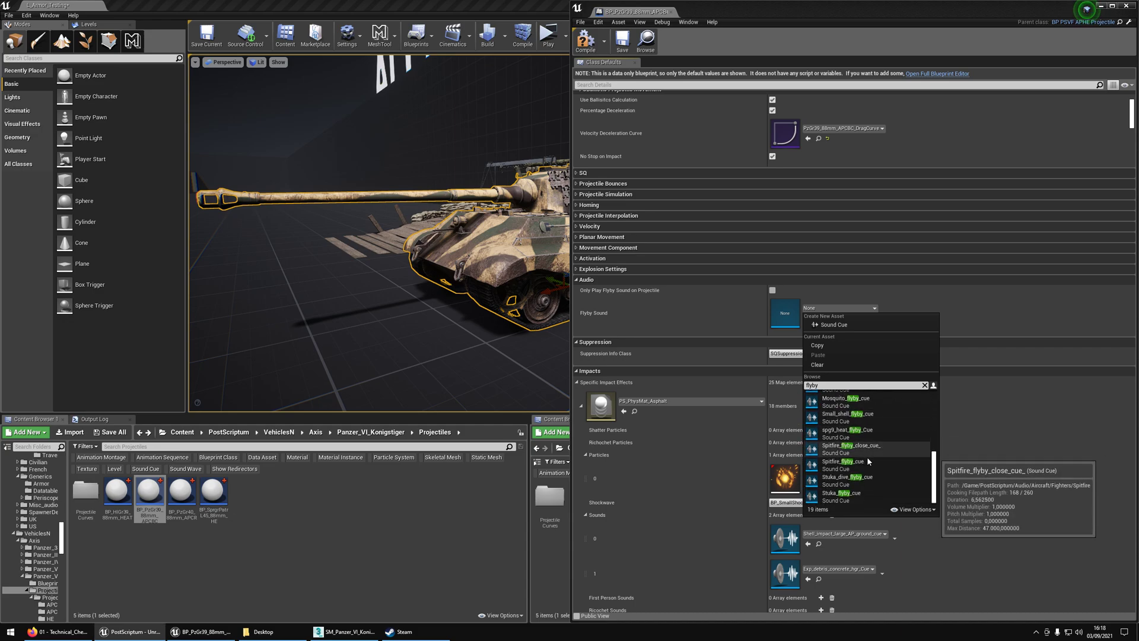
{"action": "scroll", "coordinate": [870, 462], "scroll_direction": "up", "scroll_amount": 2}
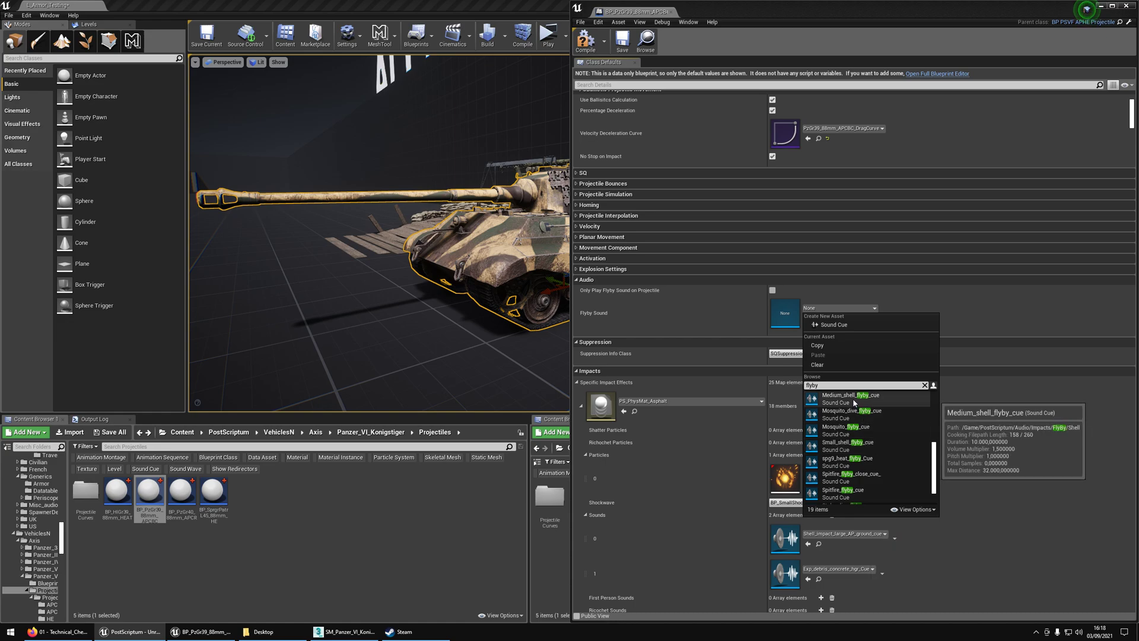
{"action": "scroll", "coordinate": [857, 425], "scroll_direction": "up", "scroll_amount": 2}
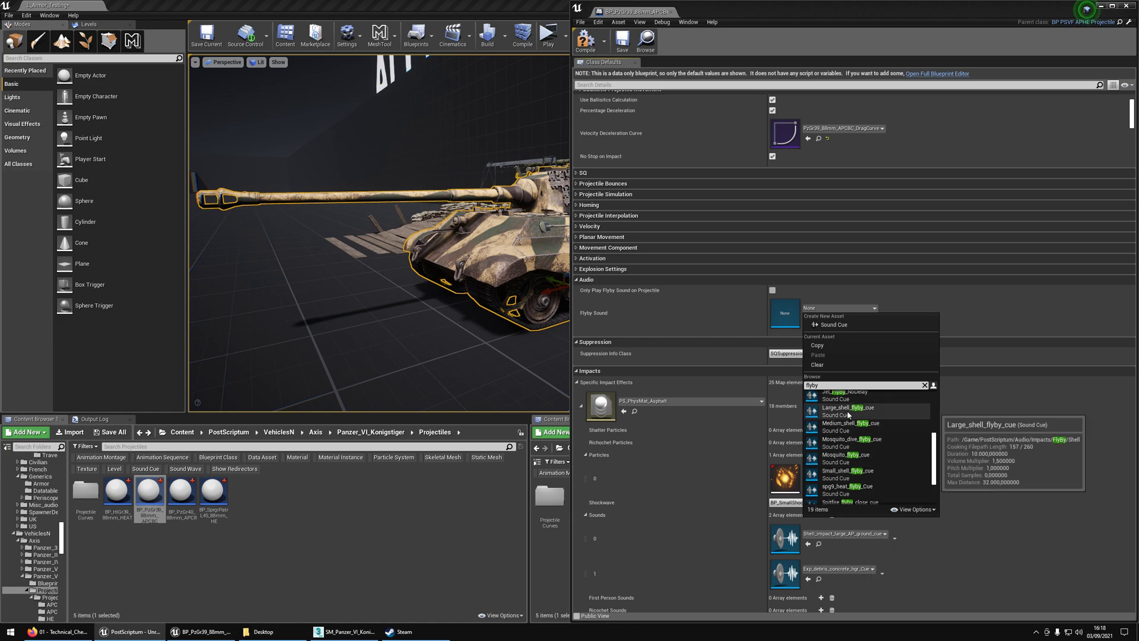
{"action": "left_click", "coordinate": [848, 408]}
{"action": "left_click", "coordinate": [819, 318]}
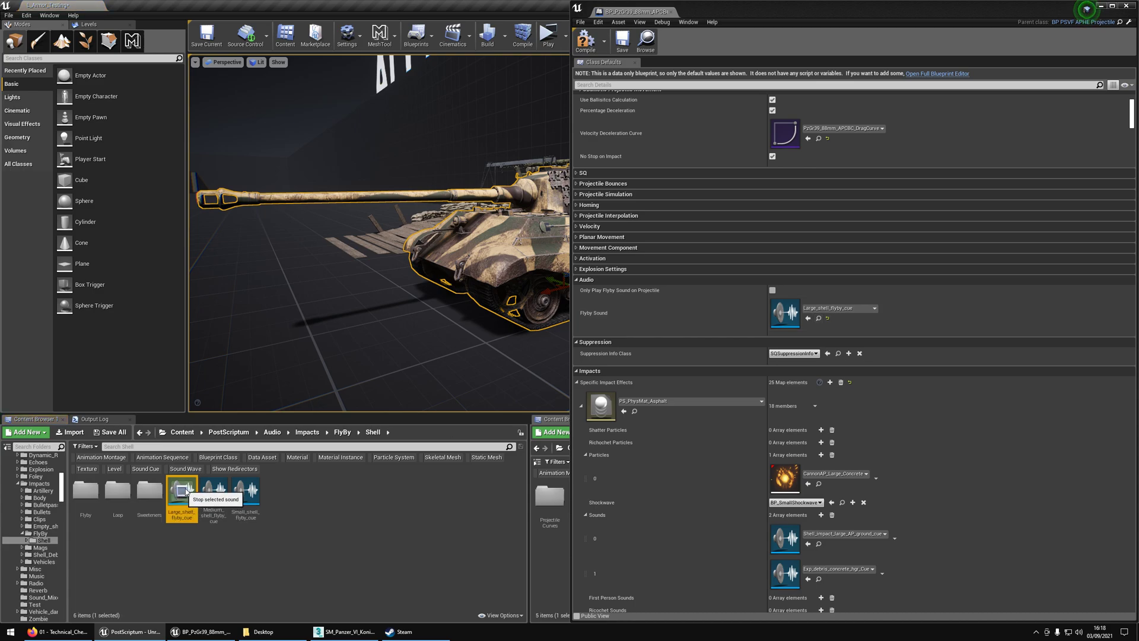
{"action": "left_click", "coordinate": [213, 493]}
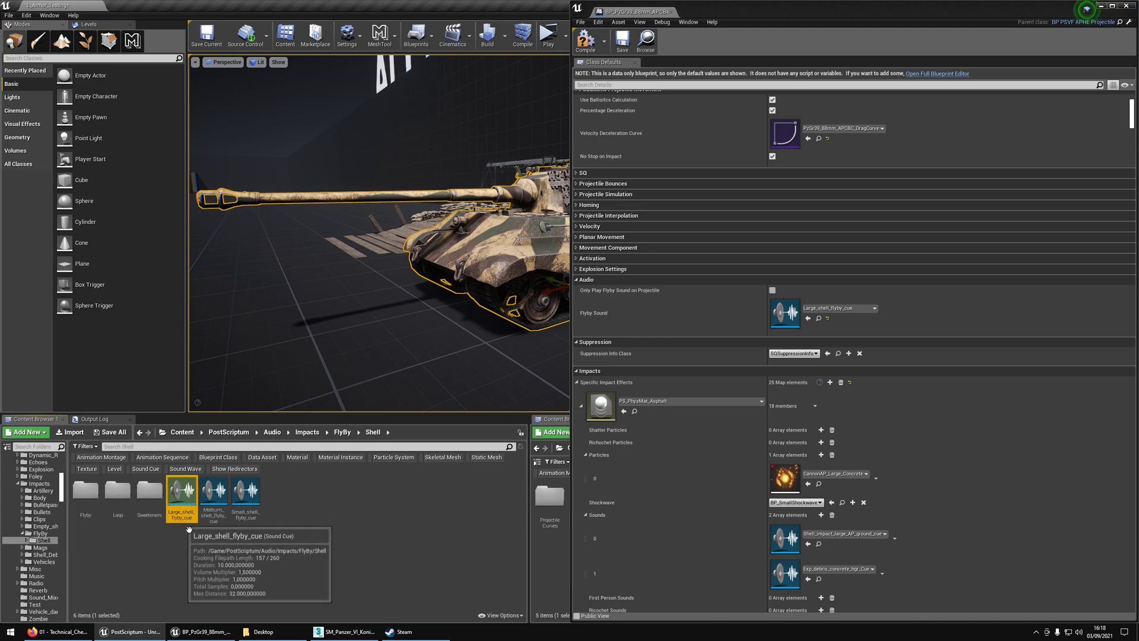
Step: Set the Flyby Sound of the parent blueprint BP_PSVF_APHE_Projectile to Medium_shell_flyby_cue, check it out, save and close it
{"action": "left_click", "coordinate": [1130, 22]}
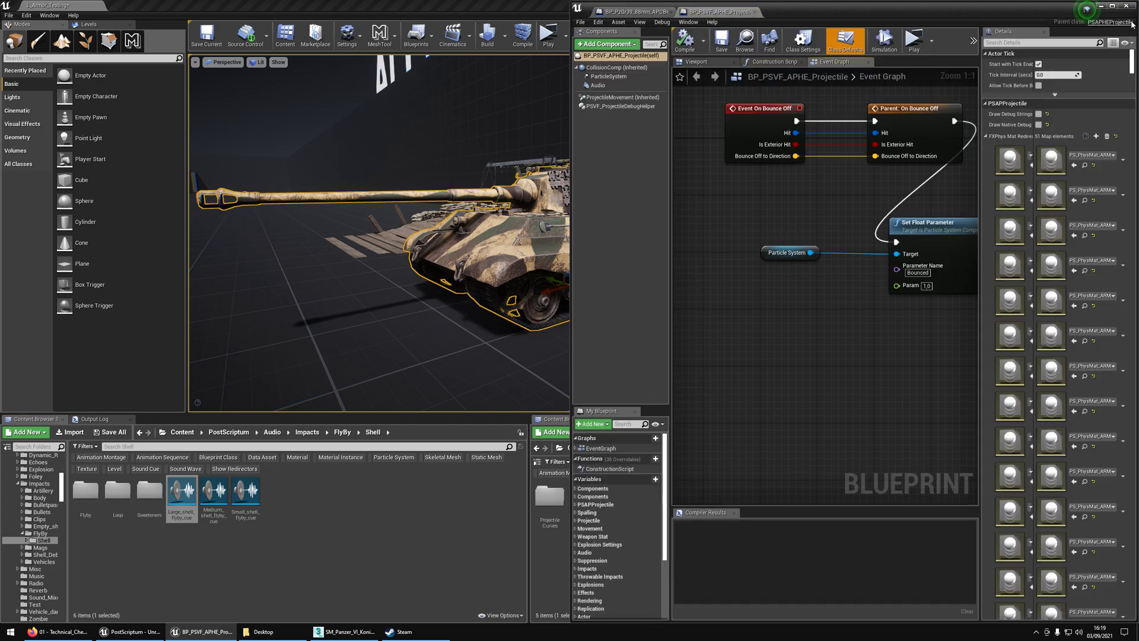
{"action": "left_click", "coordinate": [1012, 47]}
{"action": "type", "text": "flyb"}
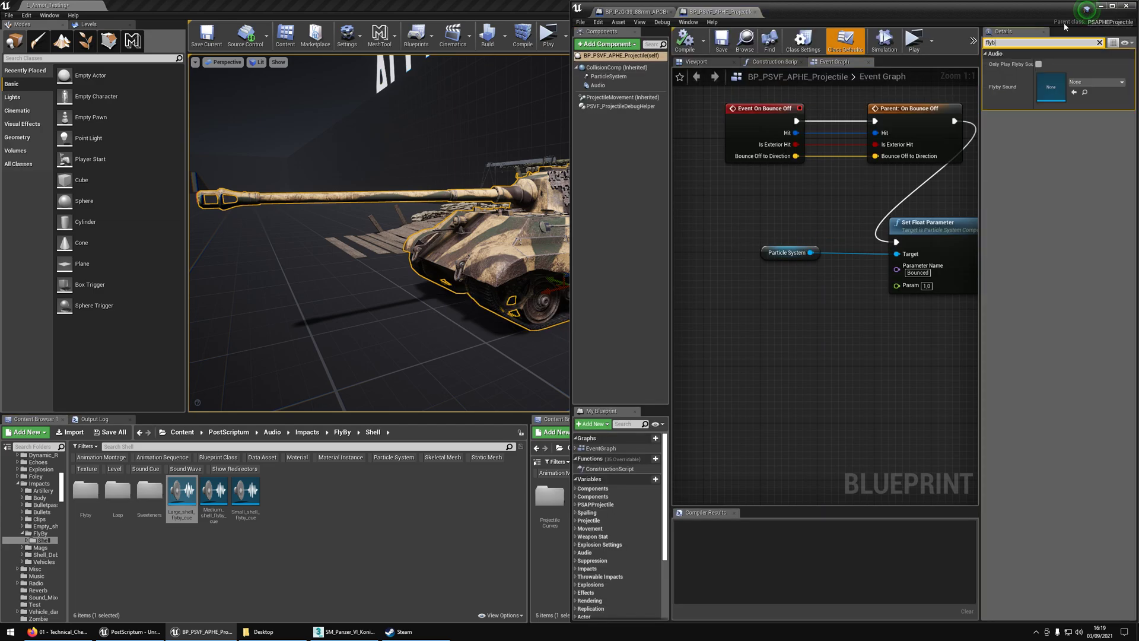
{"action": "left_click", "coordinate": [214, 493]}
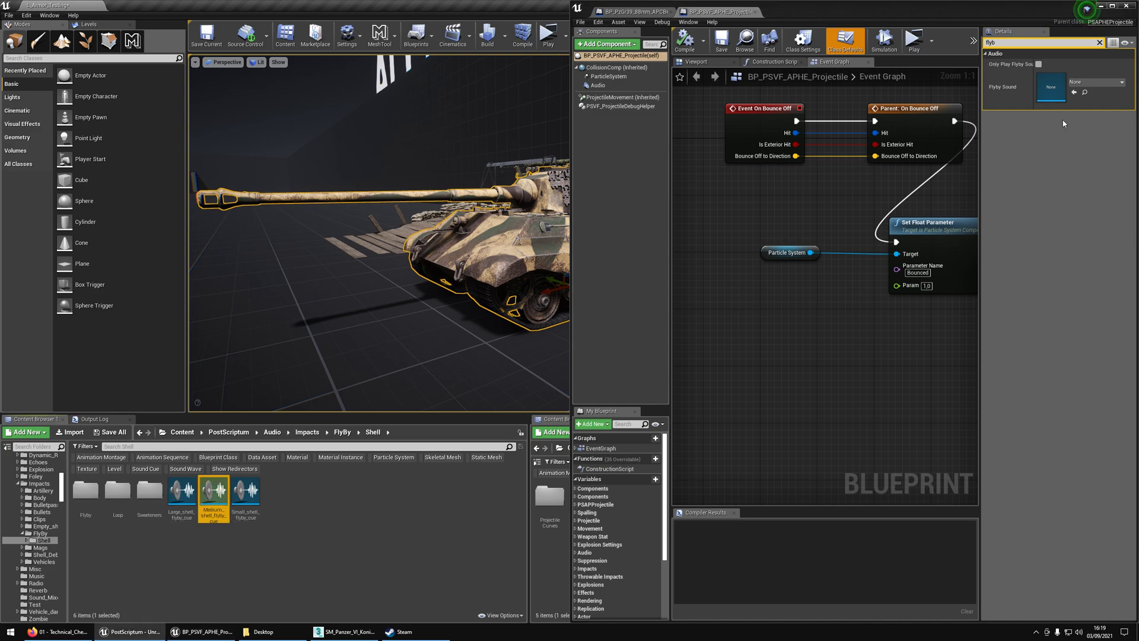
{"action": "left_click", "coordinate": [1073, 92]}
{"action": "left_click", "coordinate": [723, 46]}
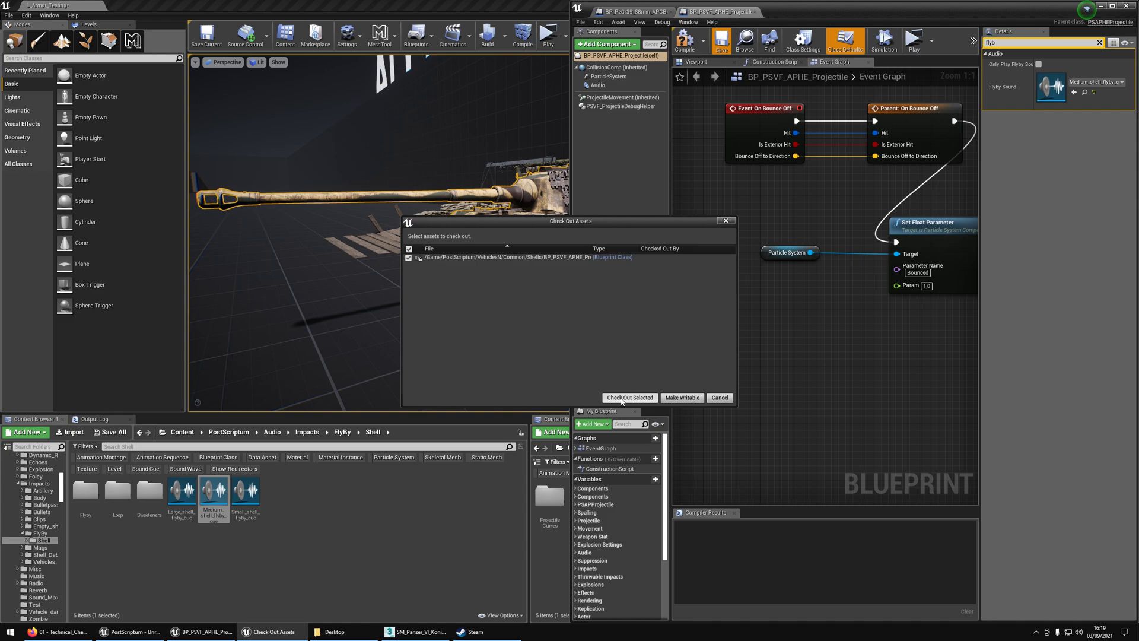
{"action": "left_click", "coordinate": [621, 400]}
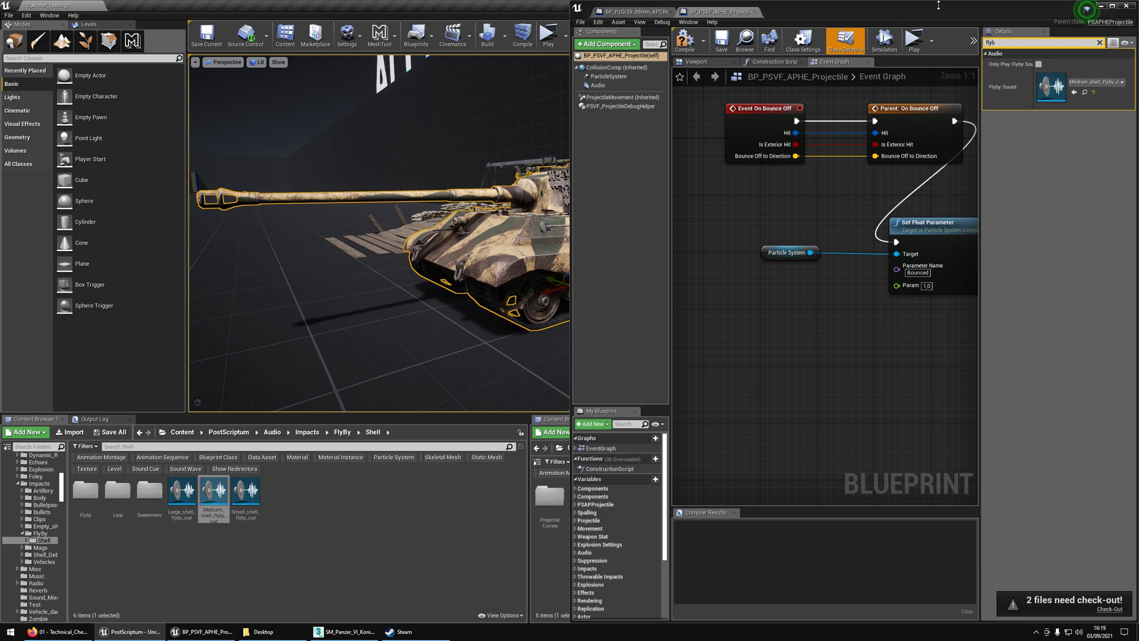
{"action": "left_click", "coordinate": [753, 12]}
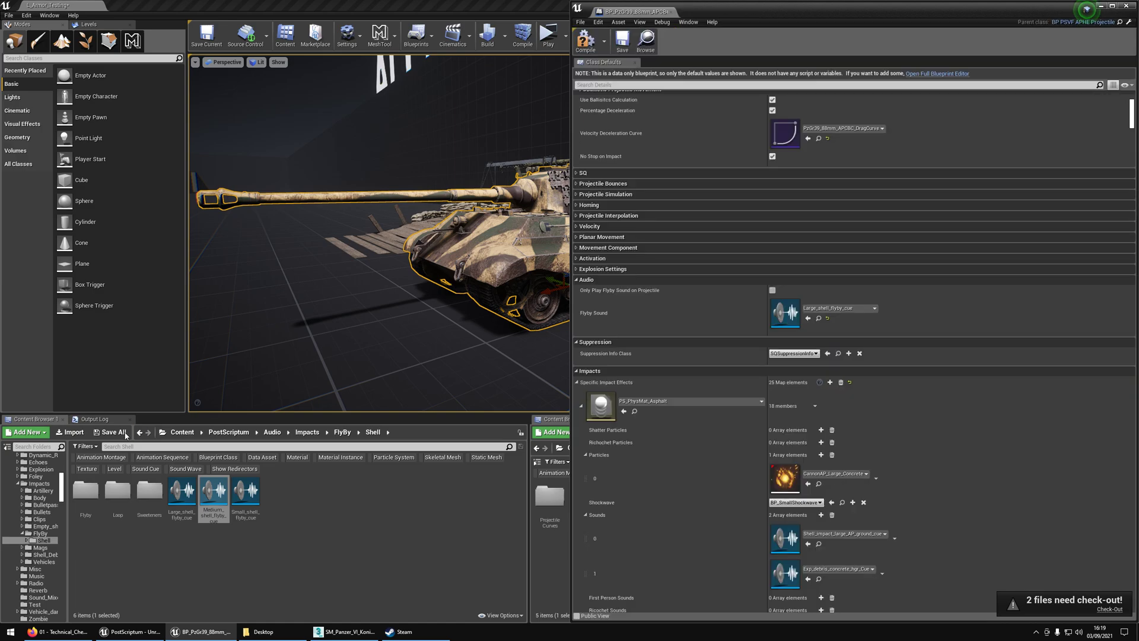
Step: Save the preselected modified projectile blueprints, checking out the Tiger E and Sherman M4A3E8A files
{"action": "key", "text": "ctrl+shift+s"}
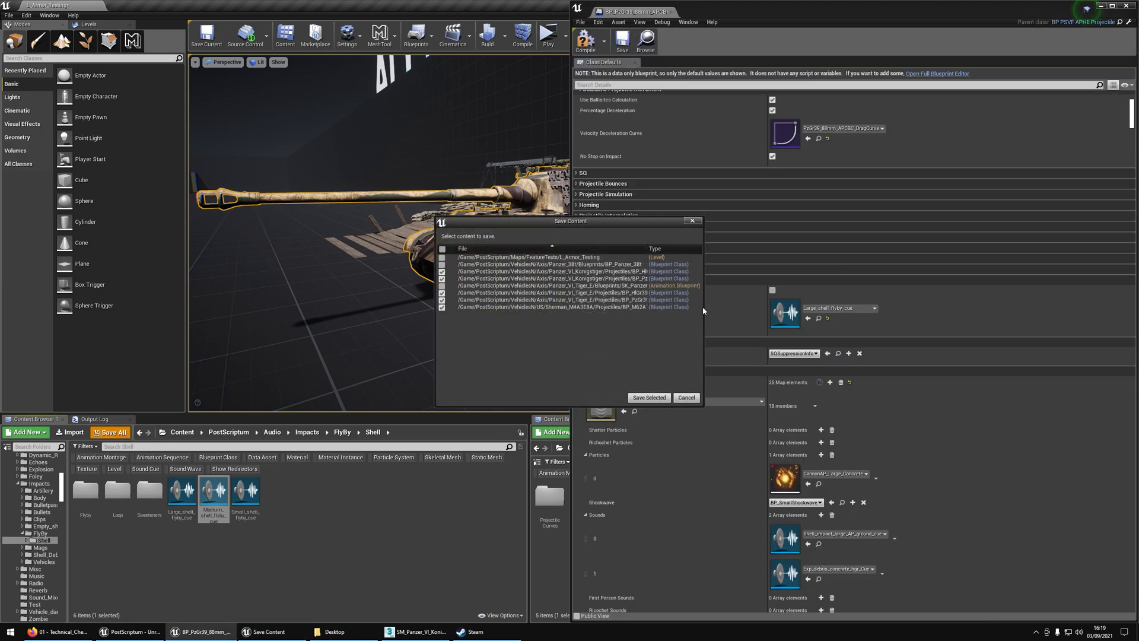
{"action": "left_click_drag", "start_coordinate": [704, 309], "coordinate": [813, 299]}
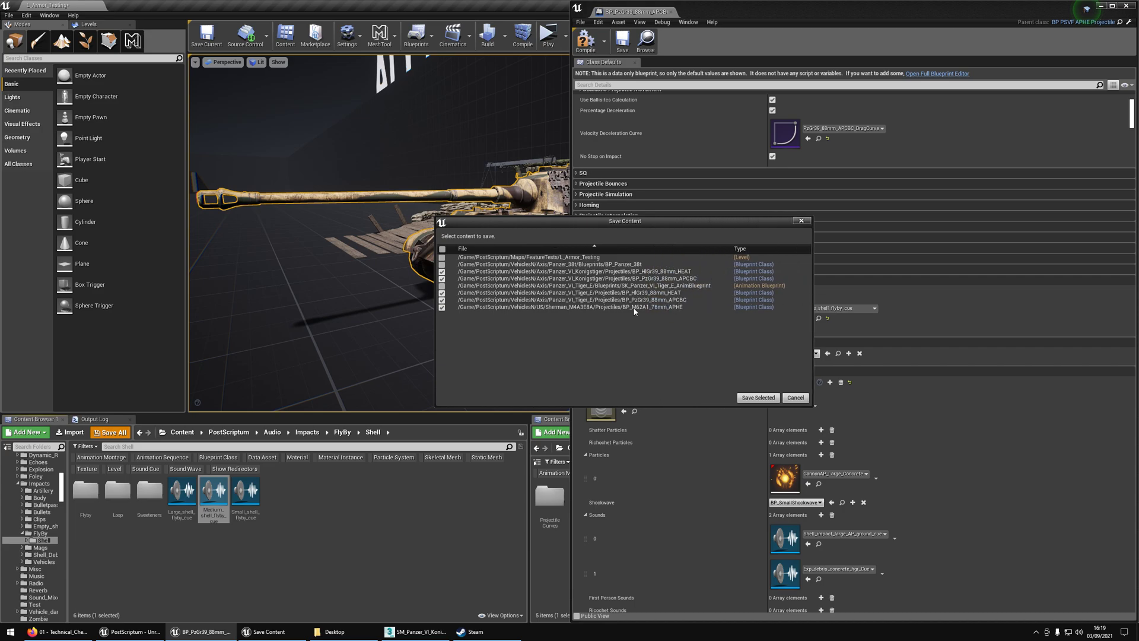
{"action": "left_click", "coordinate": [769, 398]}
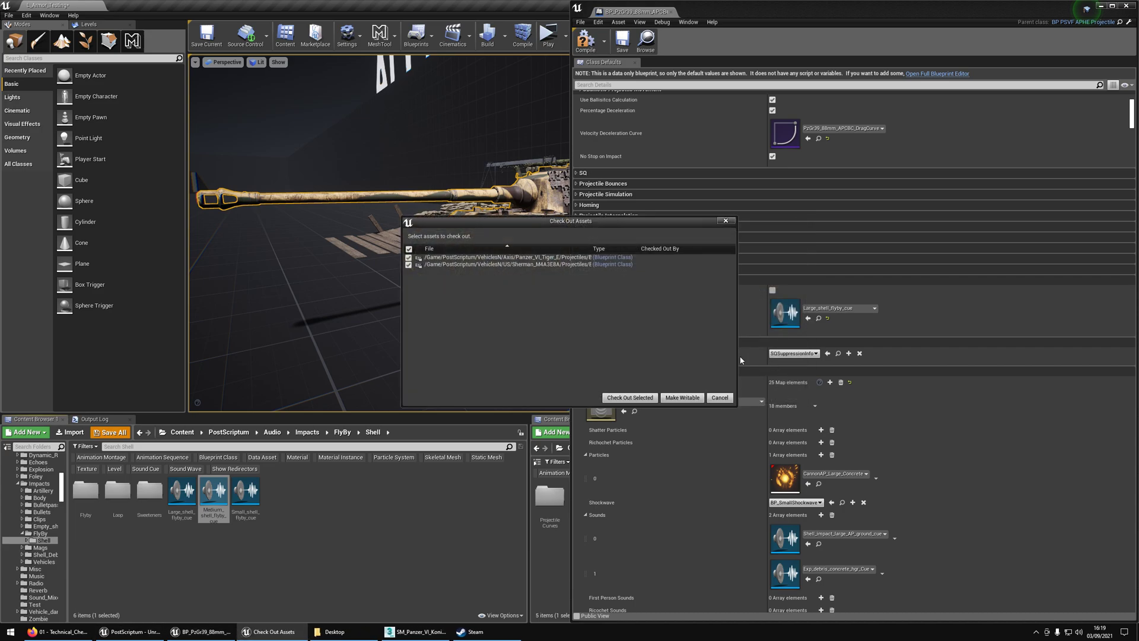
{"action": "left_click", "coordinate": [617, 399]}
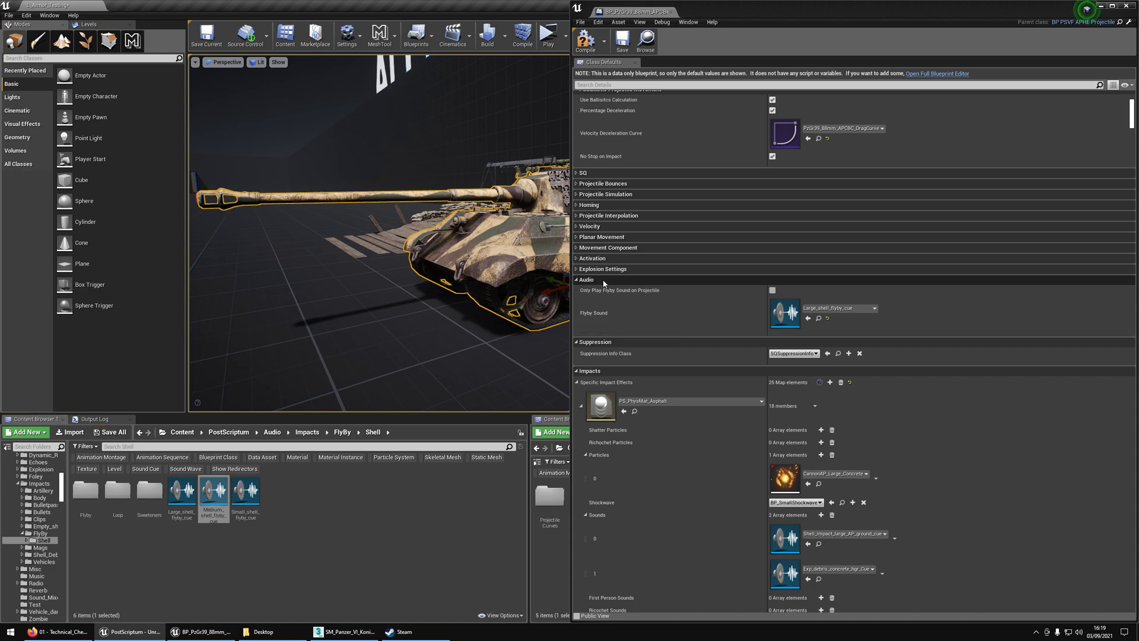
Step: Collapse the APCBC projectile's categories from Audio through PSAPHEProjectile to reach the ammo settings
{"action": "left_click", "coordinate": [604, 280]}
{"action": "left_click", "coordinate": [620, 290]}
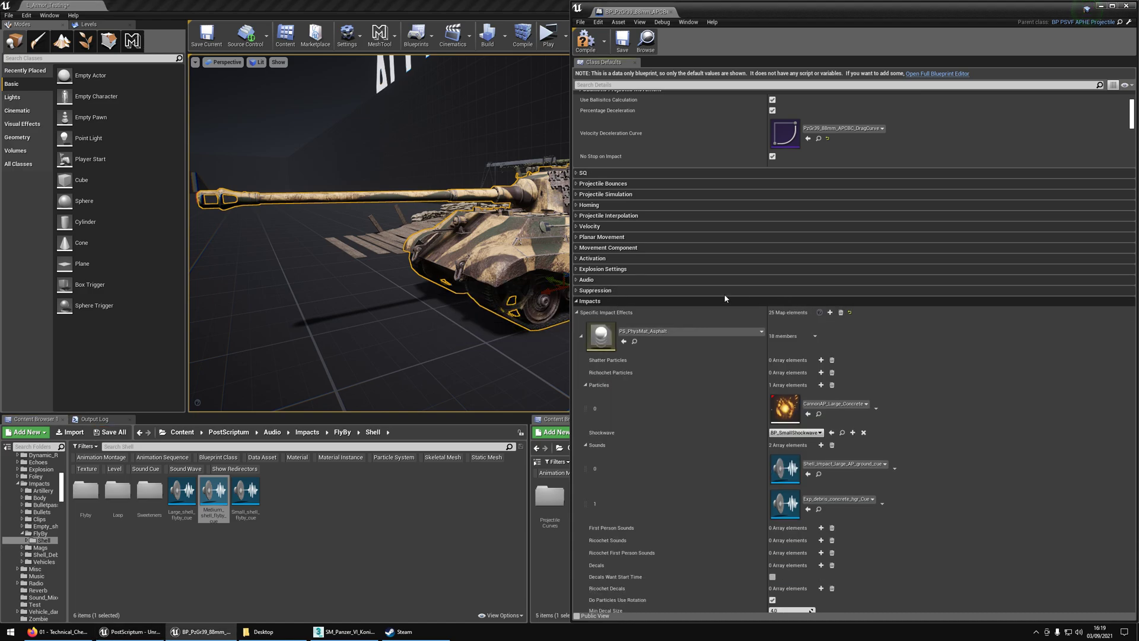
{"action": "left_click", "coordinate": [624, 300]}
{"action": "left_click", "coordinate": [617, 311]}
{"action": "left_click", "coordinate": [614, 321]}
{"action": "left_click", "coordinate": [607, 333]}
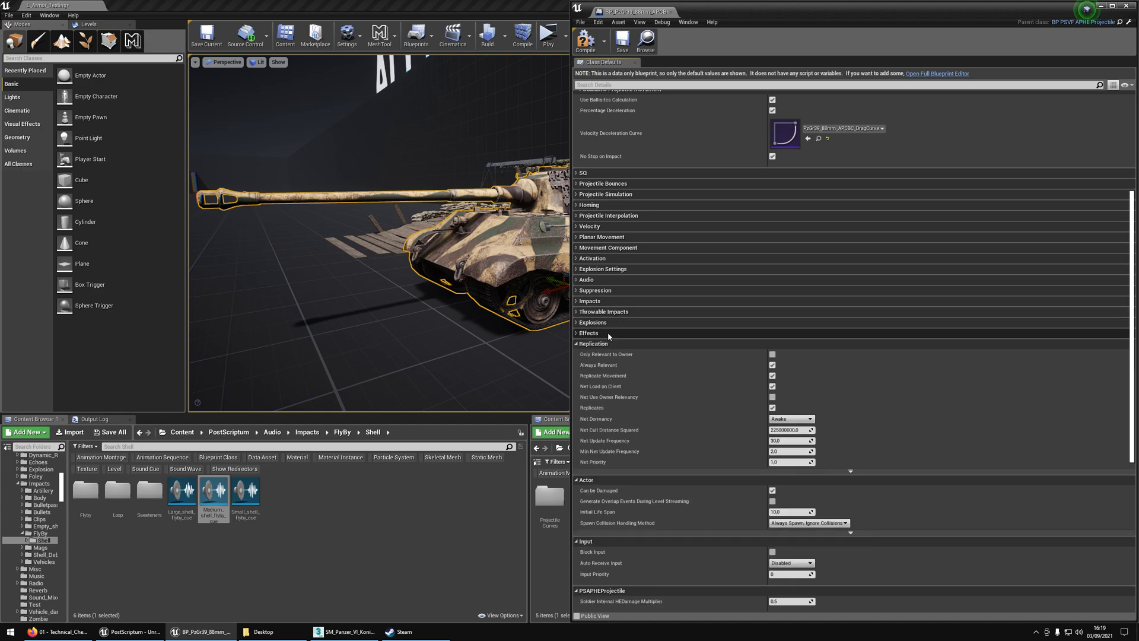
{"action": "left_click", "coordinate": [610, 343]}
{"action": "left_click", "coordinate": [608, 354]}
{"action": "left_click", "coordinate": [607, 365]}
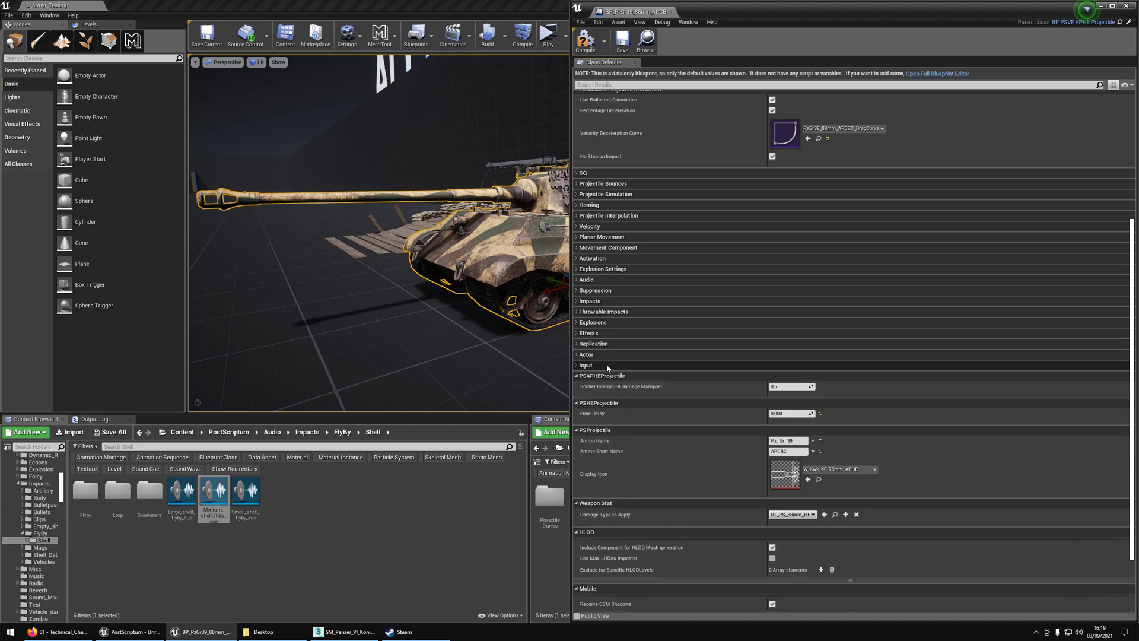
{"action": "left_click", "coordinate": [606, 375]}
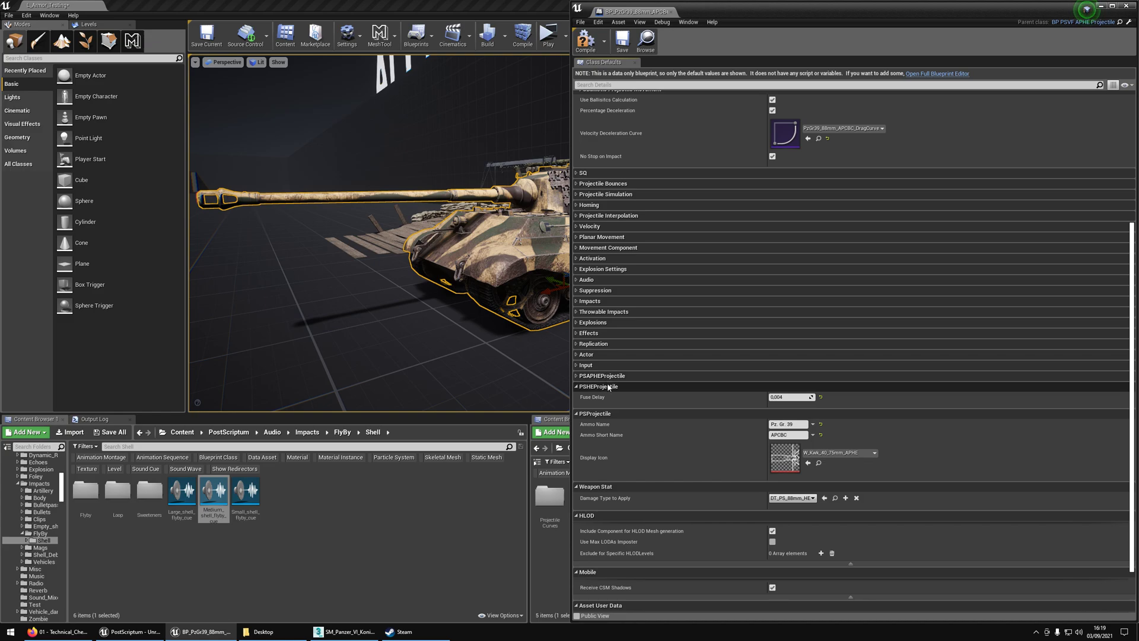
Step: Set the APCBC projectile's Display Icon to W_Kwk_40_75mm_APCBC from the vehicle shell icons
{"action": "scroll", "coordinate": [611, 377], "scroll_direction": "down", "scroll_amount": 3}
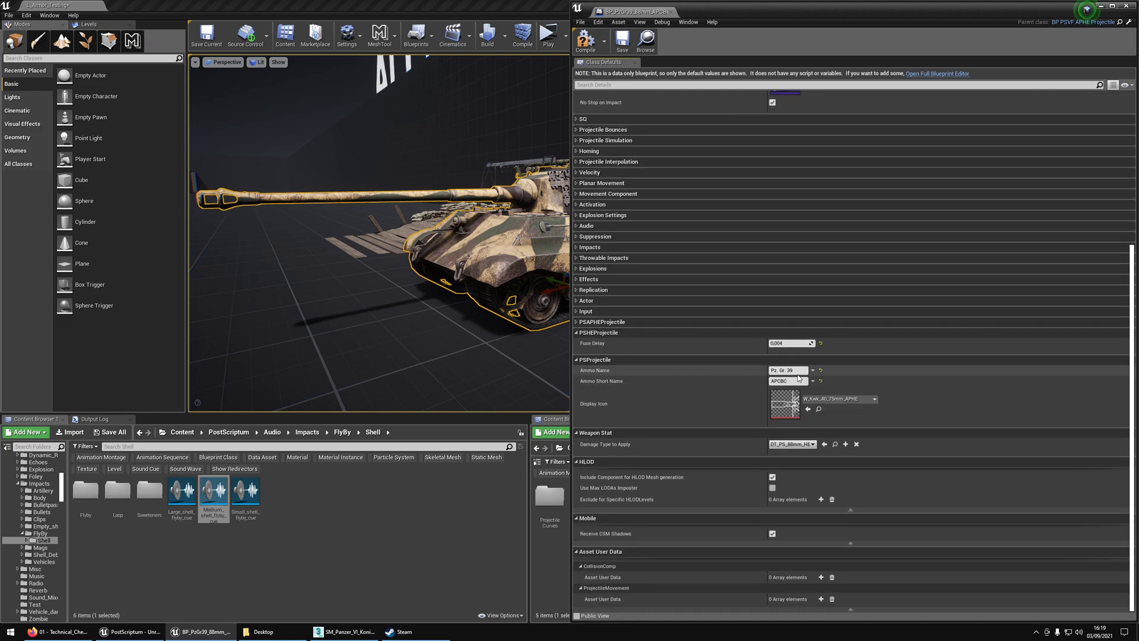
{"action": "left_click", "coordinate": [777, 381]}
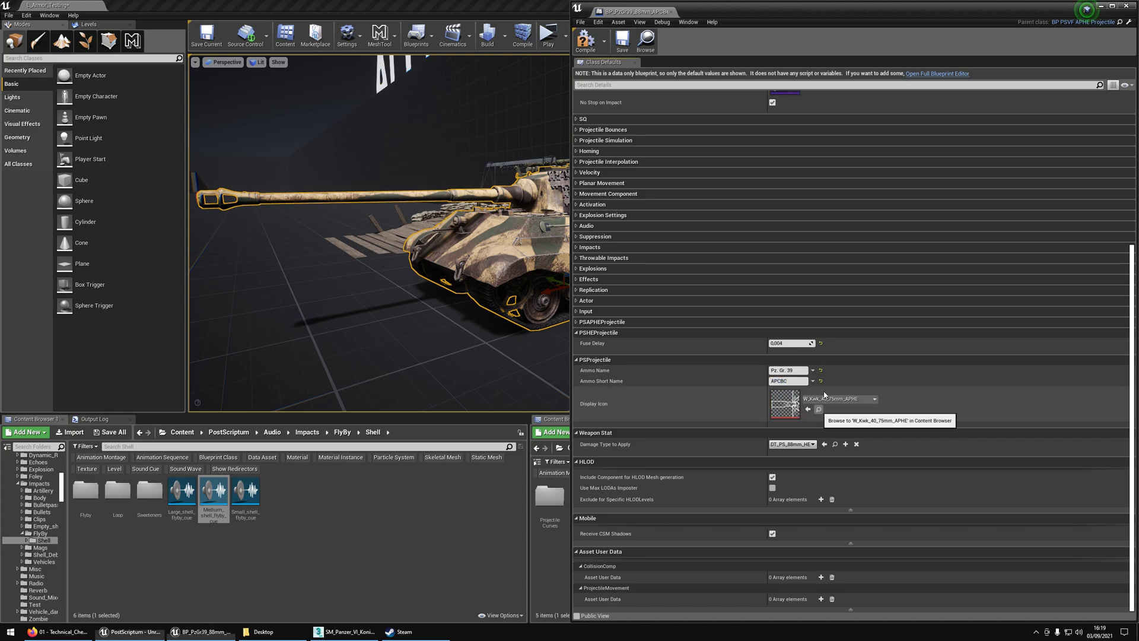
{"action": "left_click", "coordinate": [818, 409]}
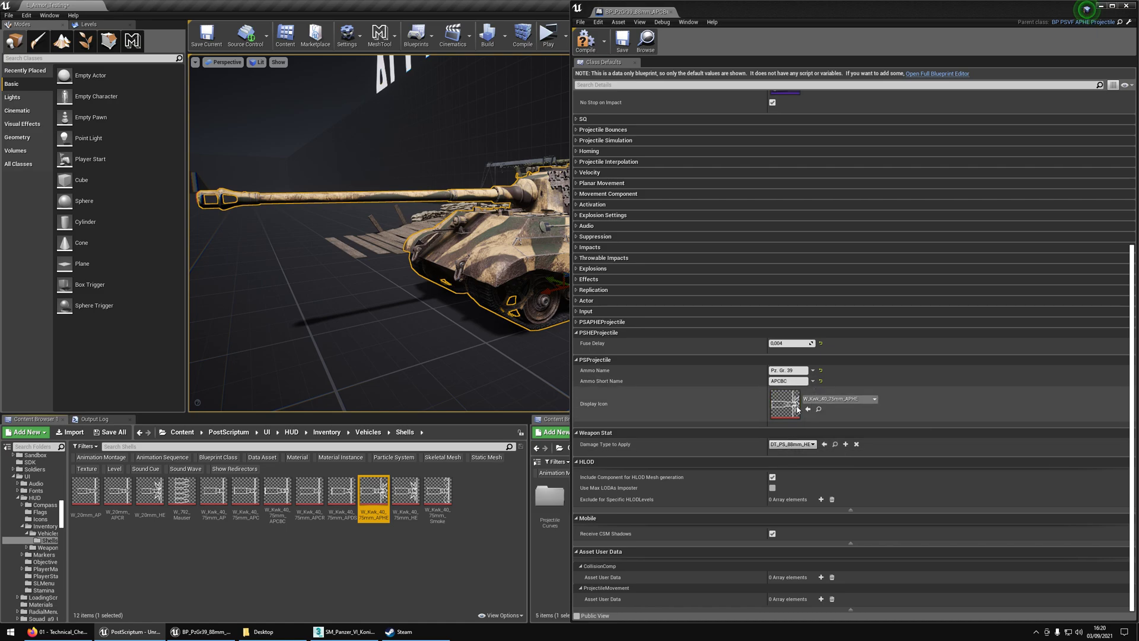
{"action": "left_click", "coordinate": [276, 560]}
{"action": "left_click", "coordinate": [277, 492]}
{"action": "left_click", "coordinate": [807, 409]}
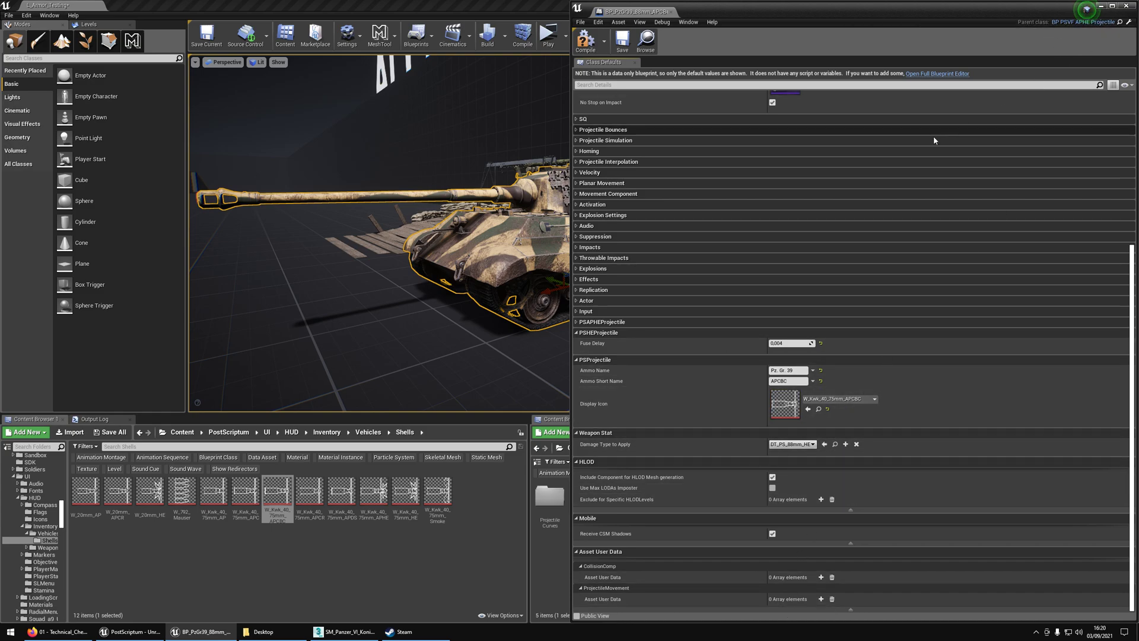
Step: Filter the APCBC projectile's properties by "damage", set Damage Type to Apply to DT_PS_88mm_AP and save the blueprint
{"action": "left_click", "coordinate": [618, 87]}
{"action": "type", "text": "damage"}
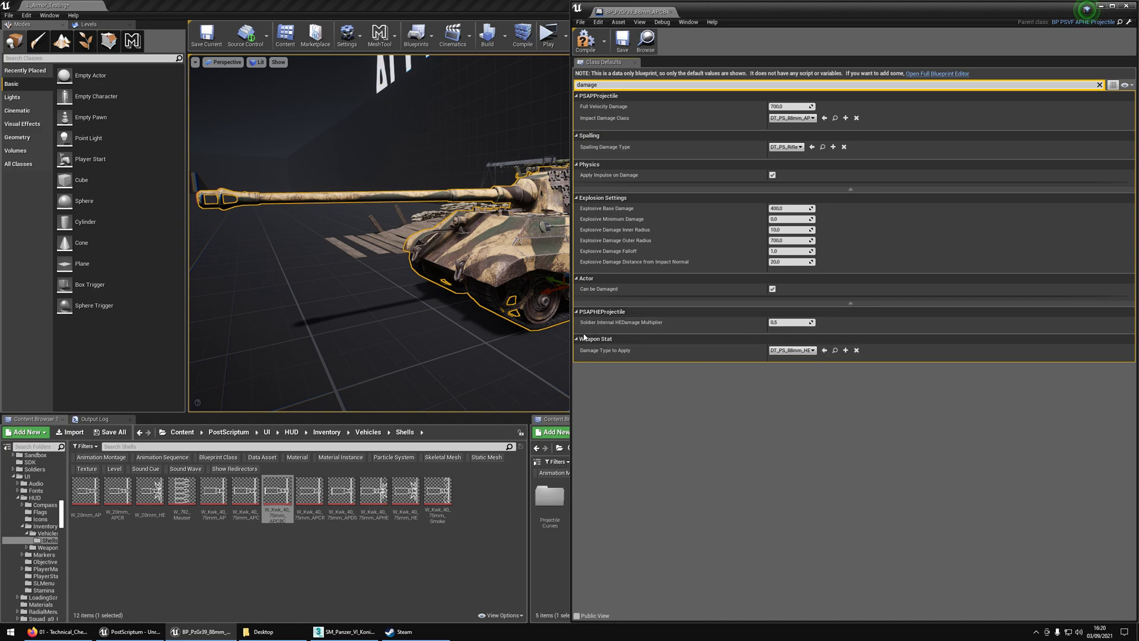
{"action": "left_click", "coordinate": [834, 118]}
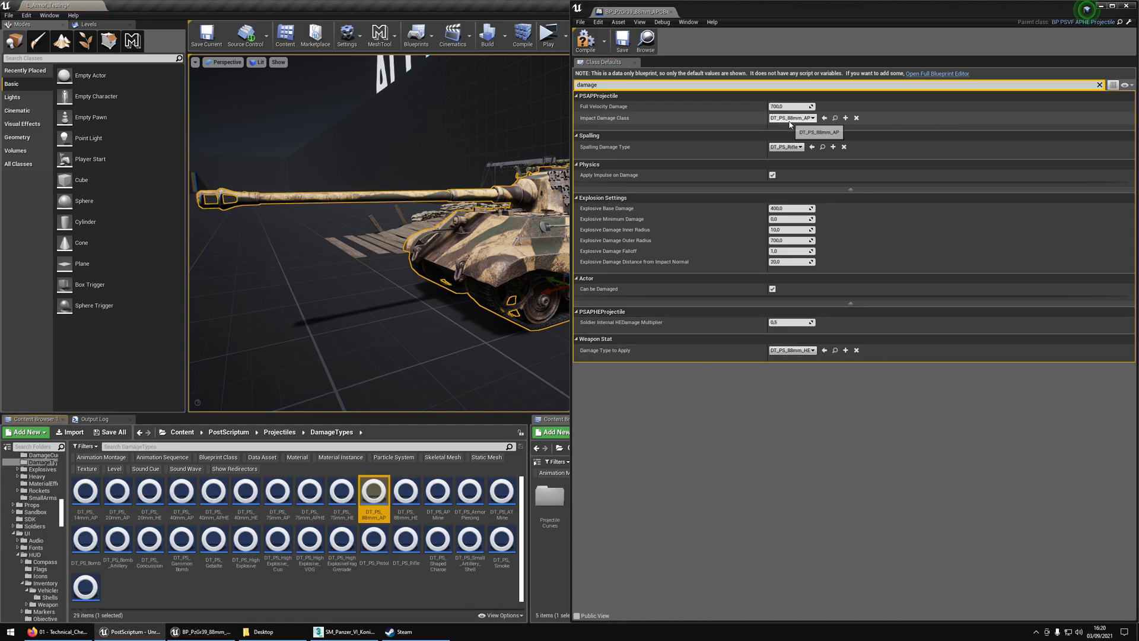
{"action": "left_click", "coordinate": [823, 350]}
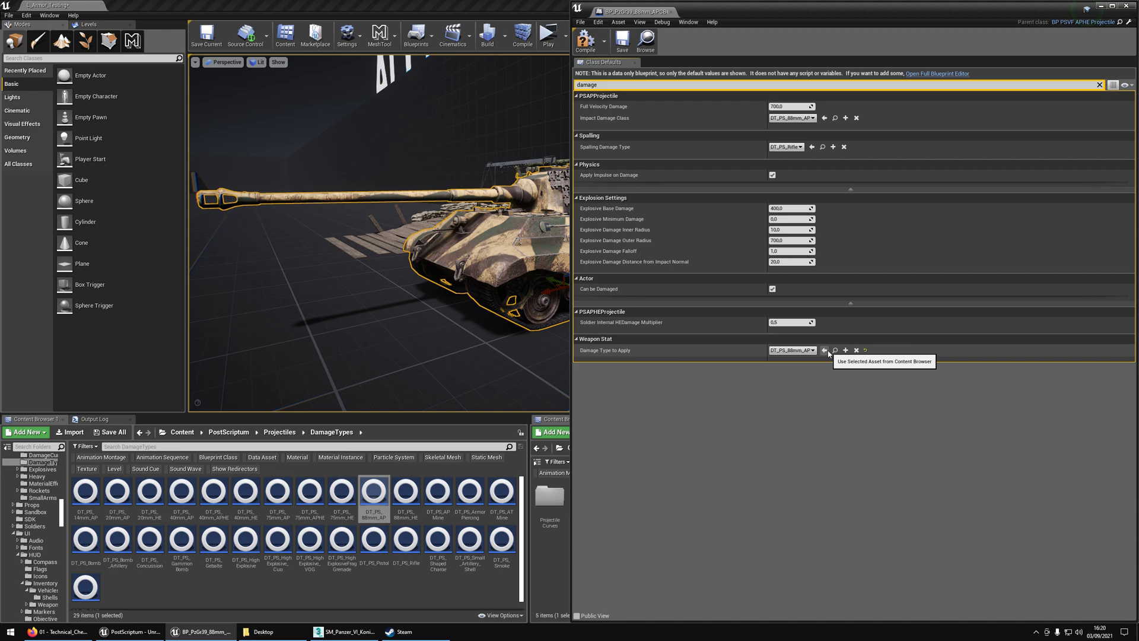
{"action": "left_click", "coordinate": [622, 41]}
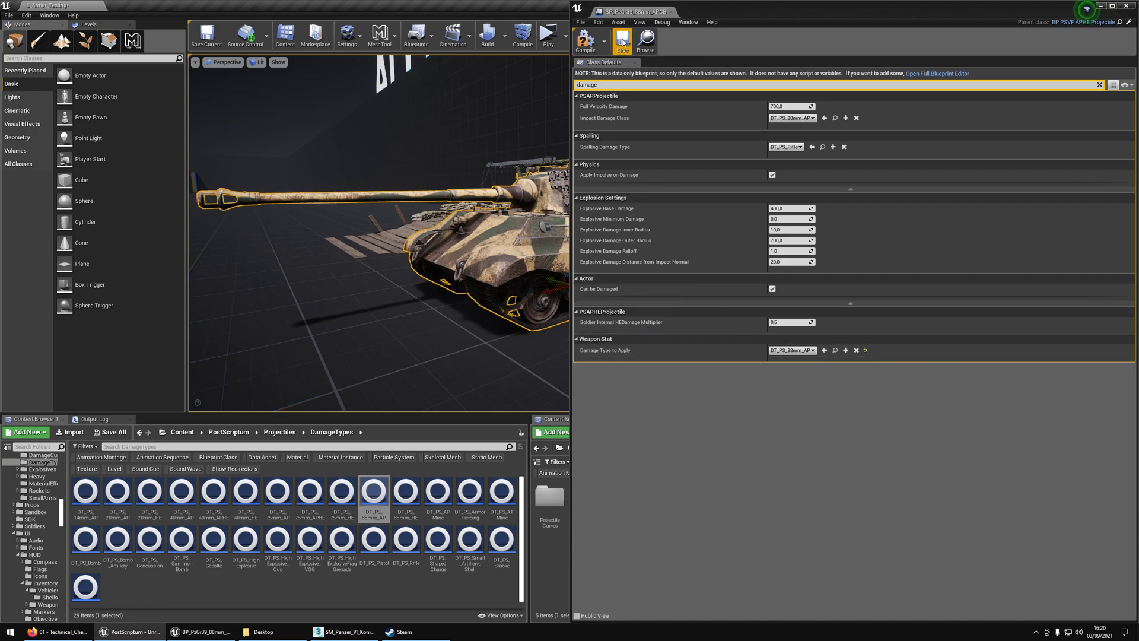
Step: Open BP_PzGr40_88mm_APCR from the Konigstiger projectiles and follow its parent classes up to BP_PSVF_AP_Projectile
{"action": "left_click", "coordinate": [645, 40]}
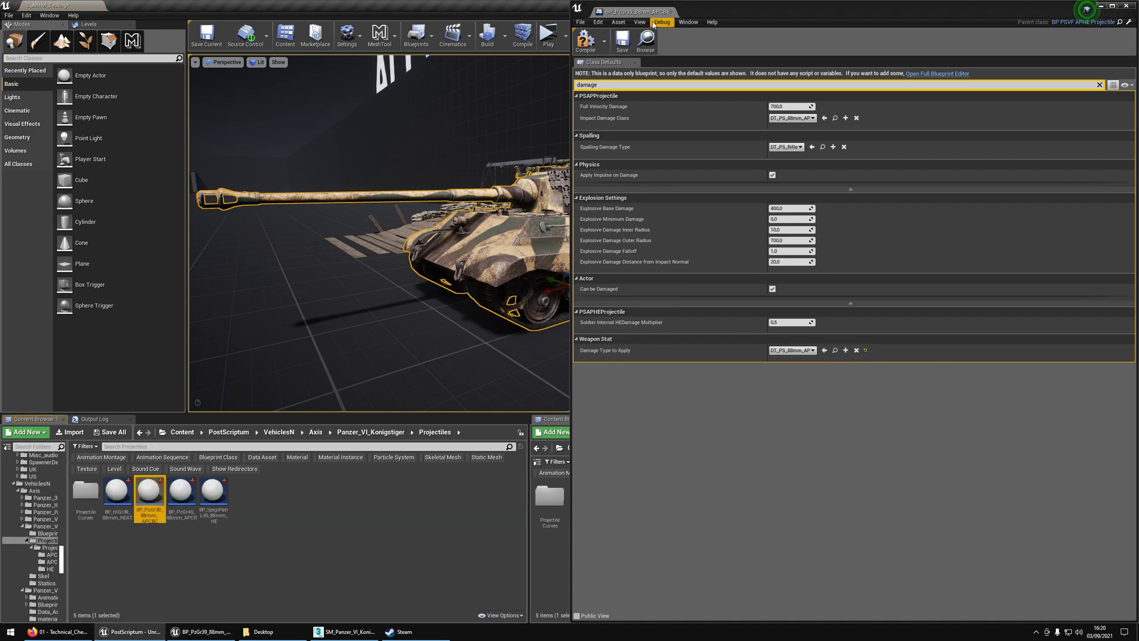
{"action": "double_click", "coordinate": [181, 495]}
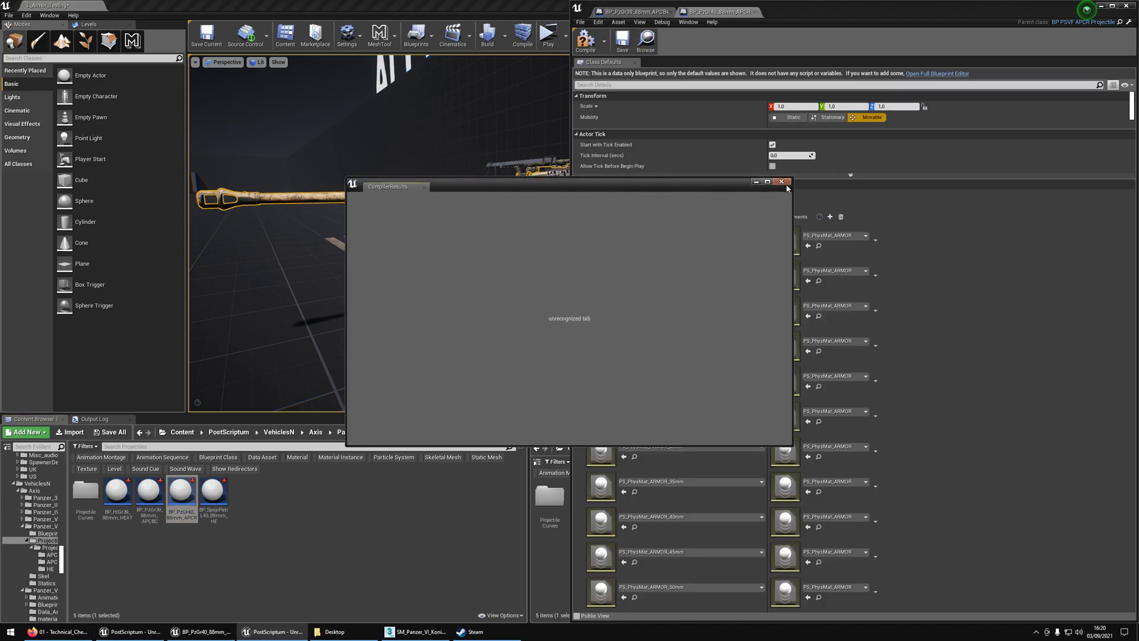
{"action": "left_click", "coordinate": [784, 183]}
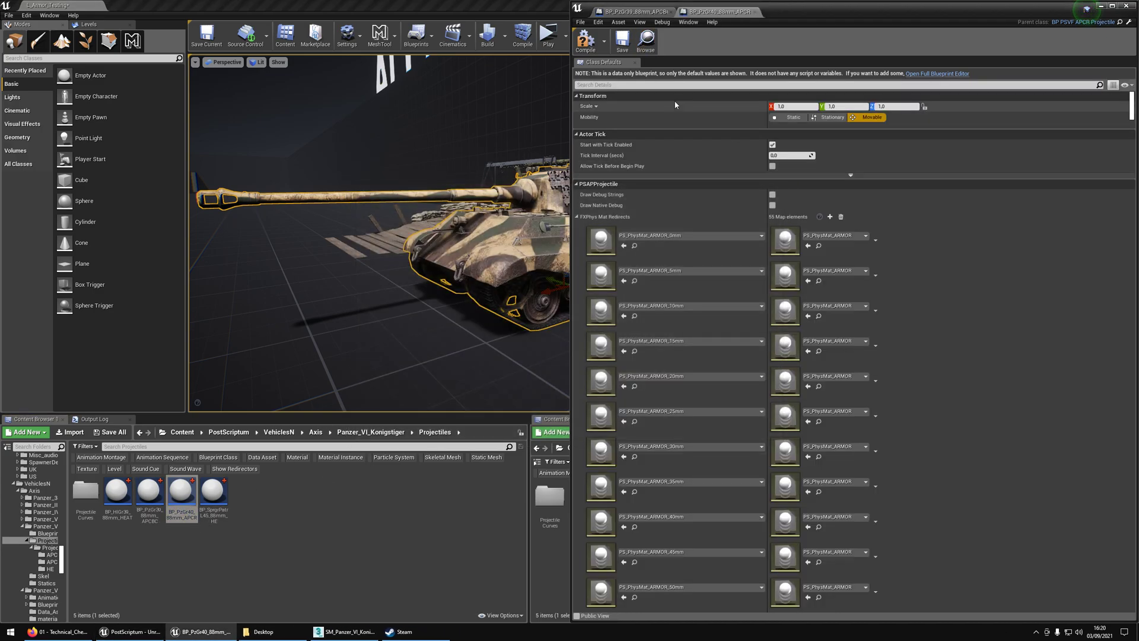
{"action": "left_click", "coordinate": [1127, 24]}
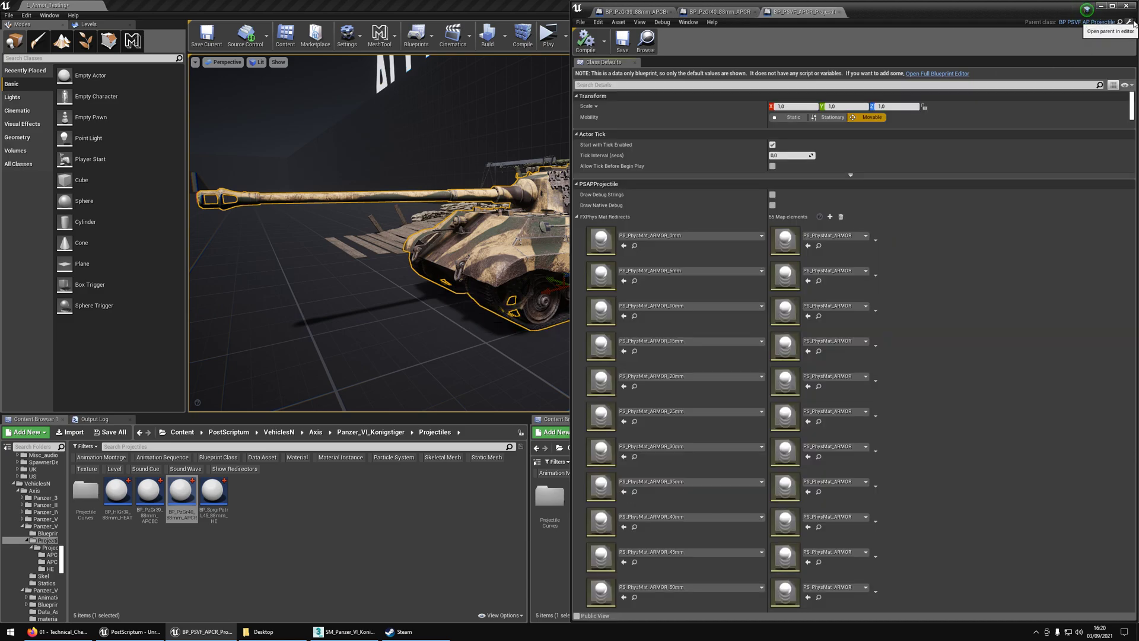
{"action": "left_click", "coordinate": [1130, 22]}
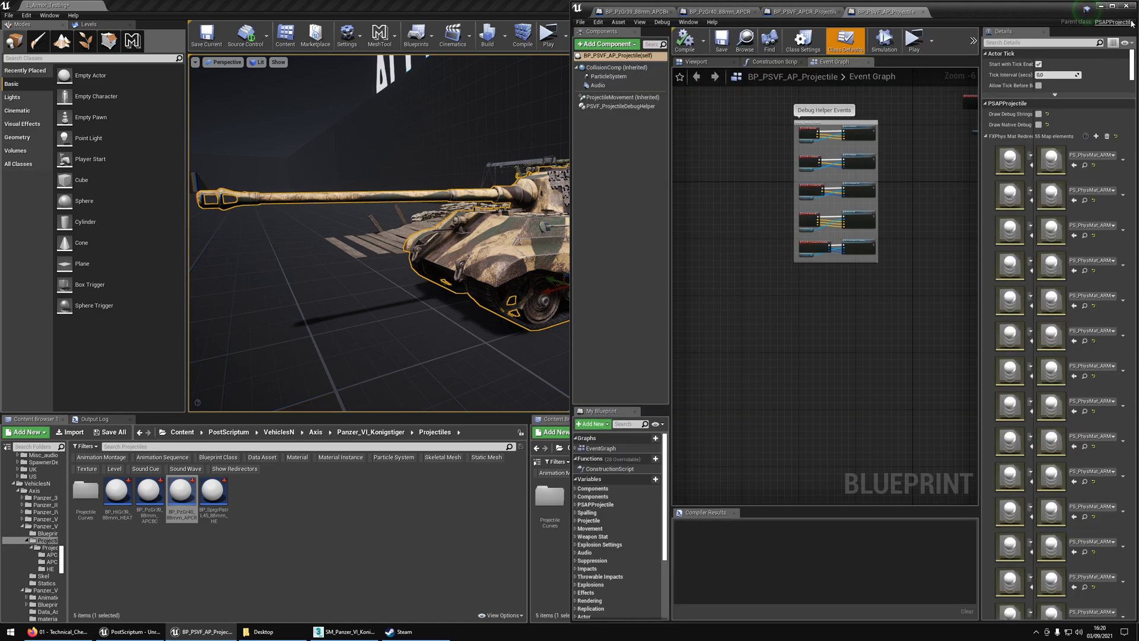
Step: Set the Flyby Sound of BP_PSVF_AP_Projectile to Medium_shell_flyby_cue and save the blueprint
{"action": "type", "text": "flyby"}
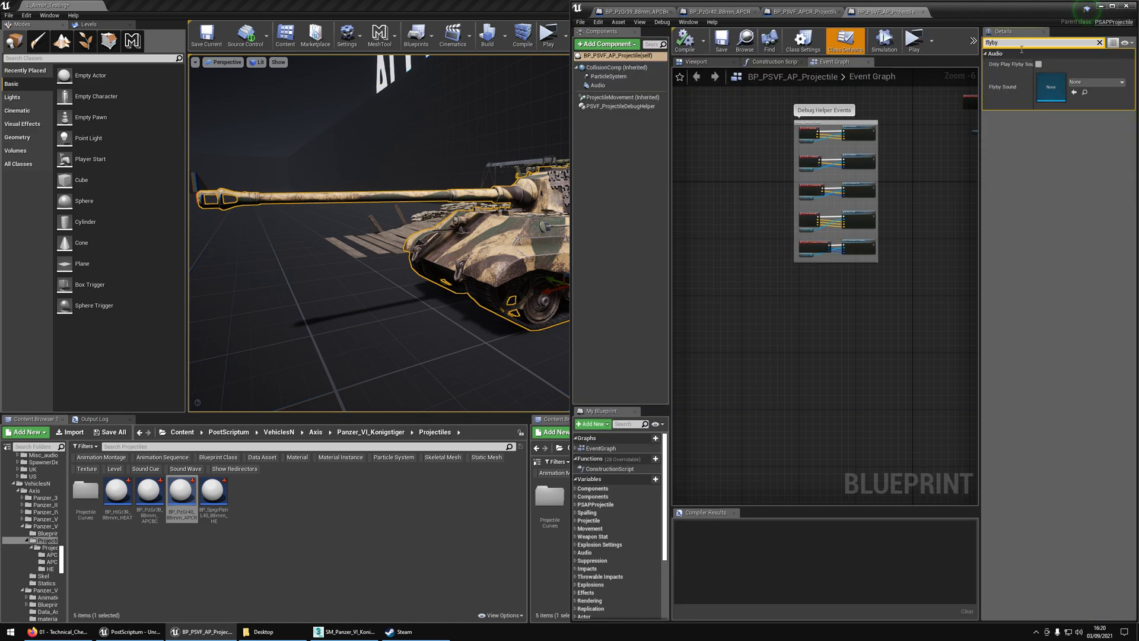
{"action": "left_click", "coordinate": [1082, 82]}
{"action": "type", "text": "flyby medium"}
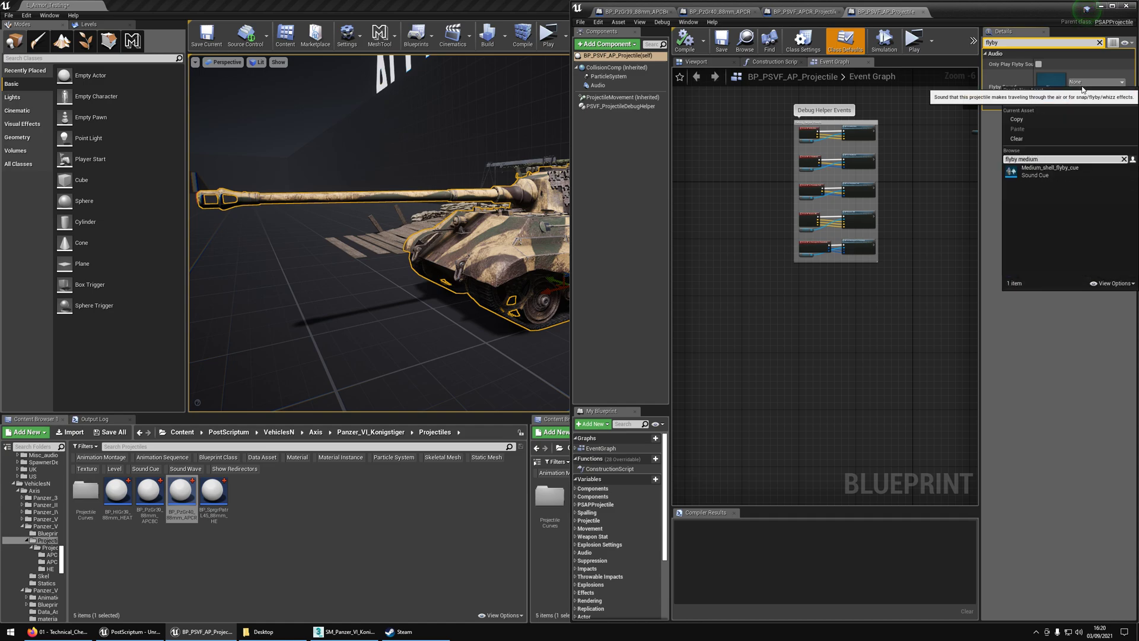
{"action": "left_click", "coordinate": [1048, 172]}
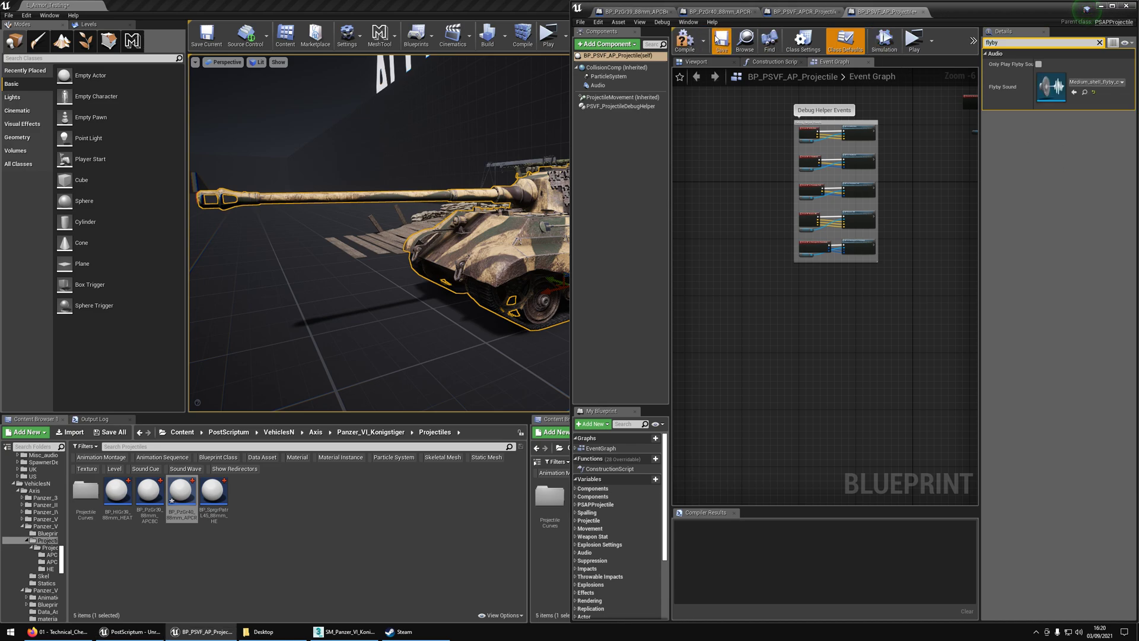
{"action": "left_click", "coordinate": [722, 42]}
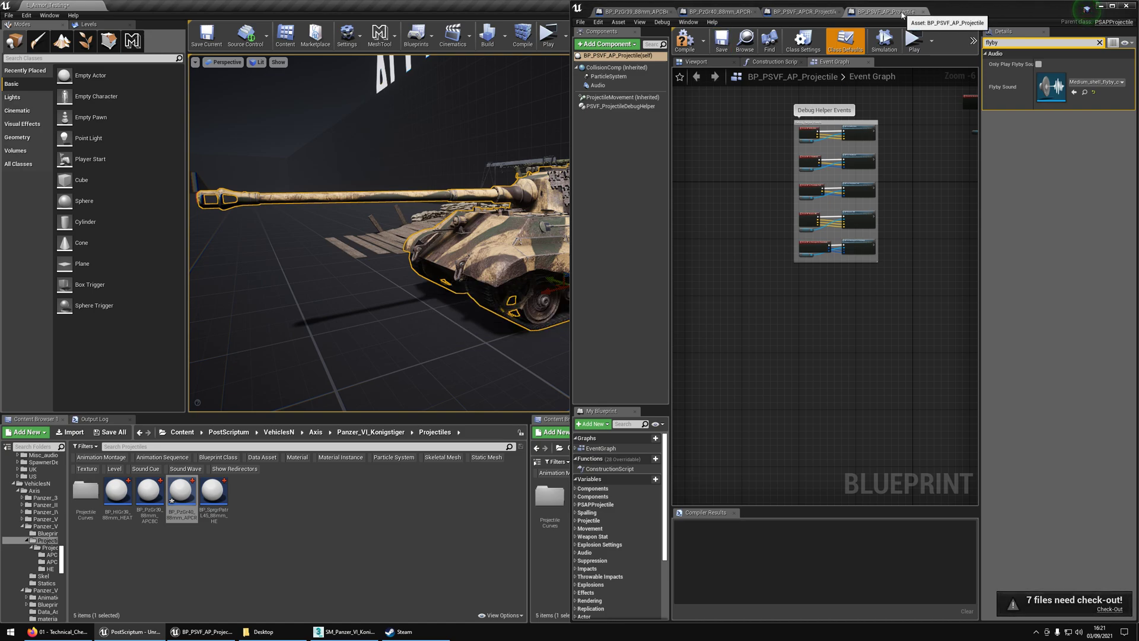
Step: Save all preselected modified projectile blueprints with check-out and close BP_PSVF_AP_Projectile
{"action": "left_click", "coordinate": [122, 434]}
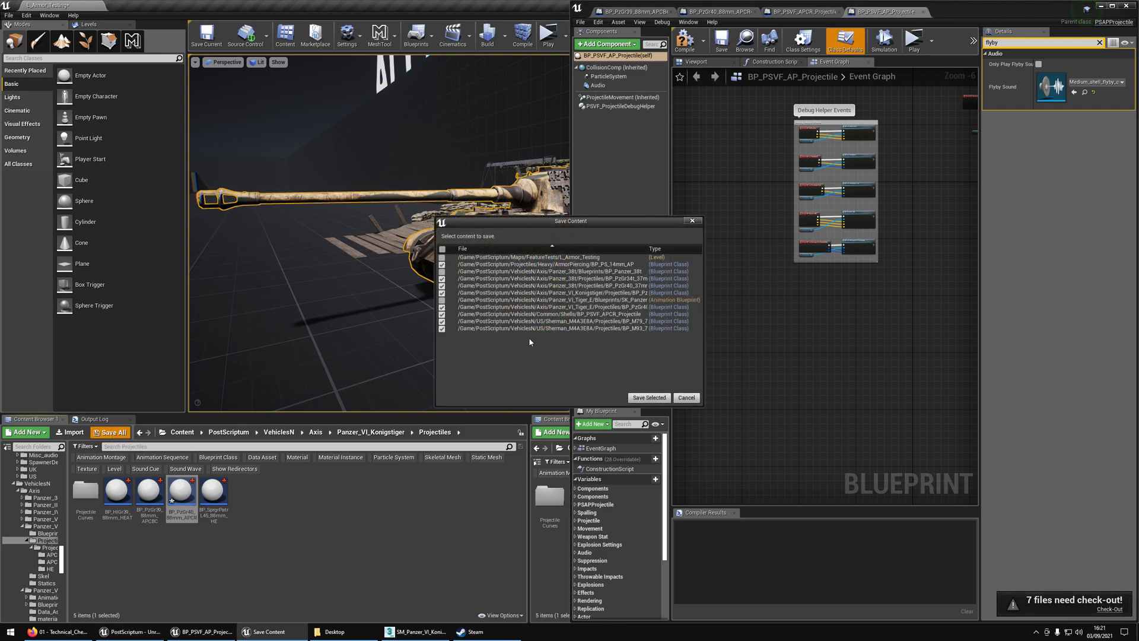
{"action": "left_click", "coordinate": [657, 399]}
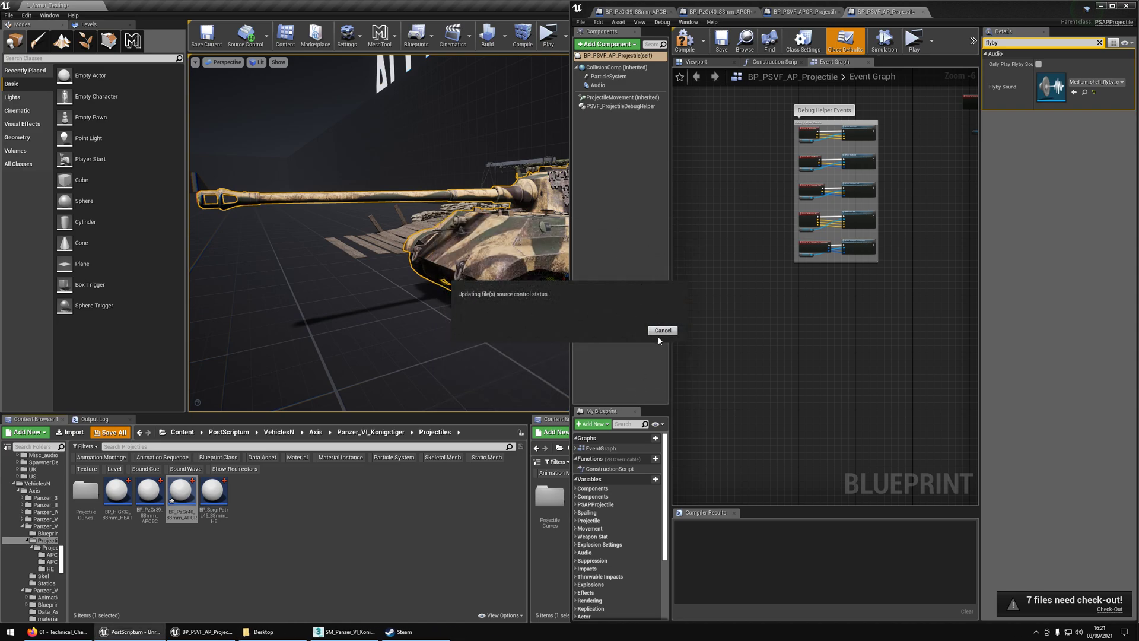
{"action": "left_click", "coordinate": [638, 399]}
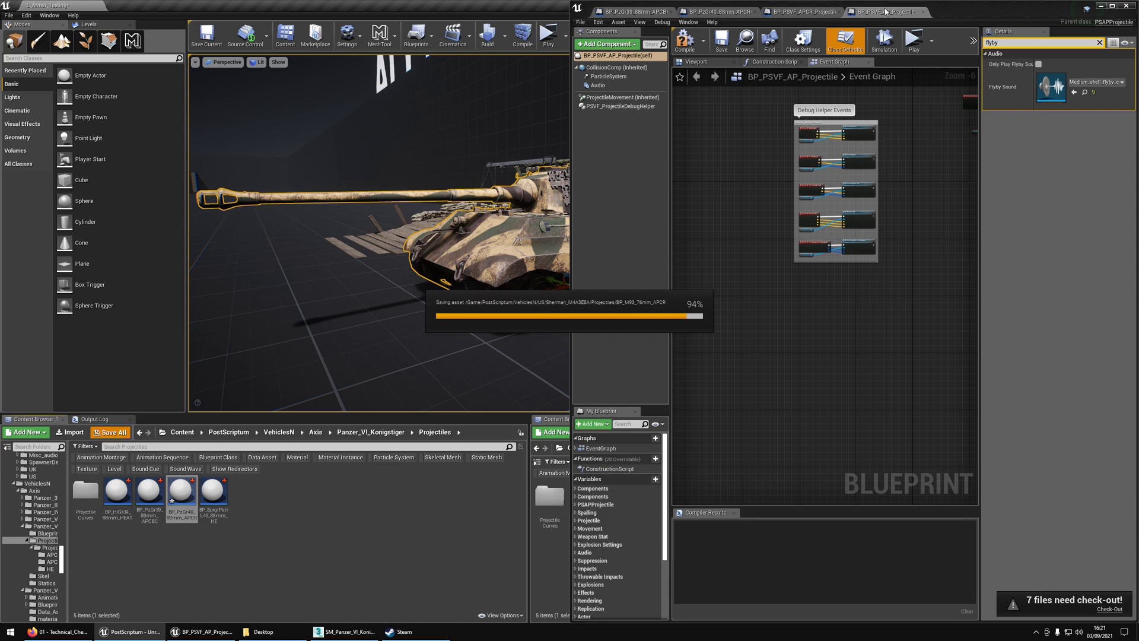
{"action": "left_click", "coordinate": [923, 11]}
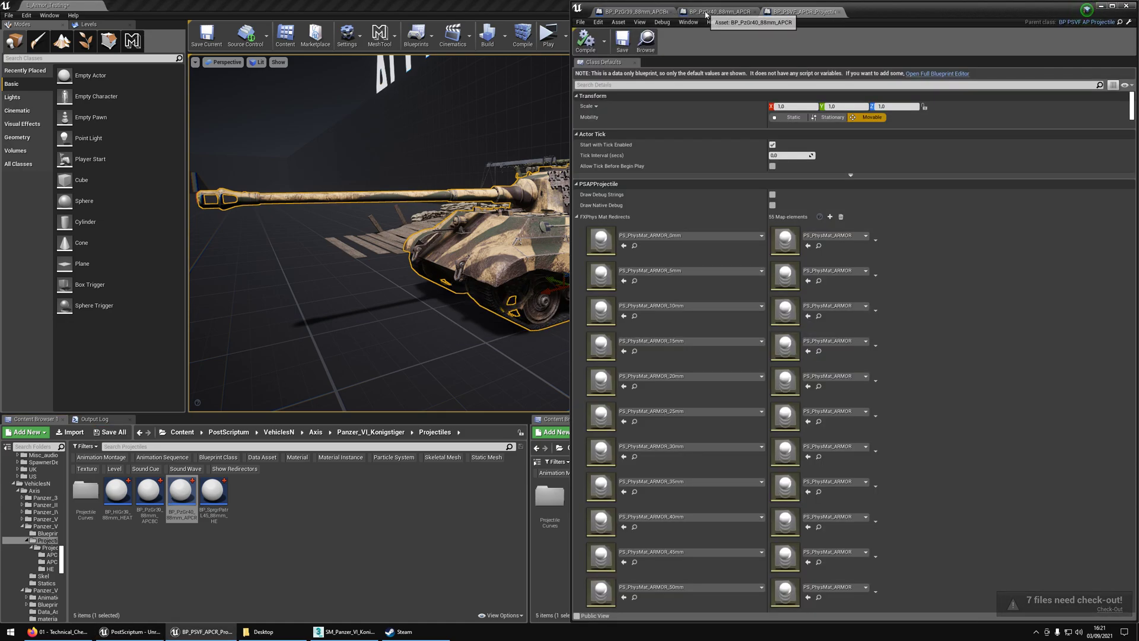
Step: Switch to BP_PzGr40_88mm_APCR and collapse its upper categories to review the PSProjectile and Weapon Stat properties
{"action": "left_click", "coordinate": [718, 11]}
{"action": "left_click", "coordinate": [594, 95]}
{"action": "left_click", "coordinate": [593, 106]}
{"action": "left_click", "coordinate": [596, 117]}
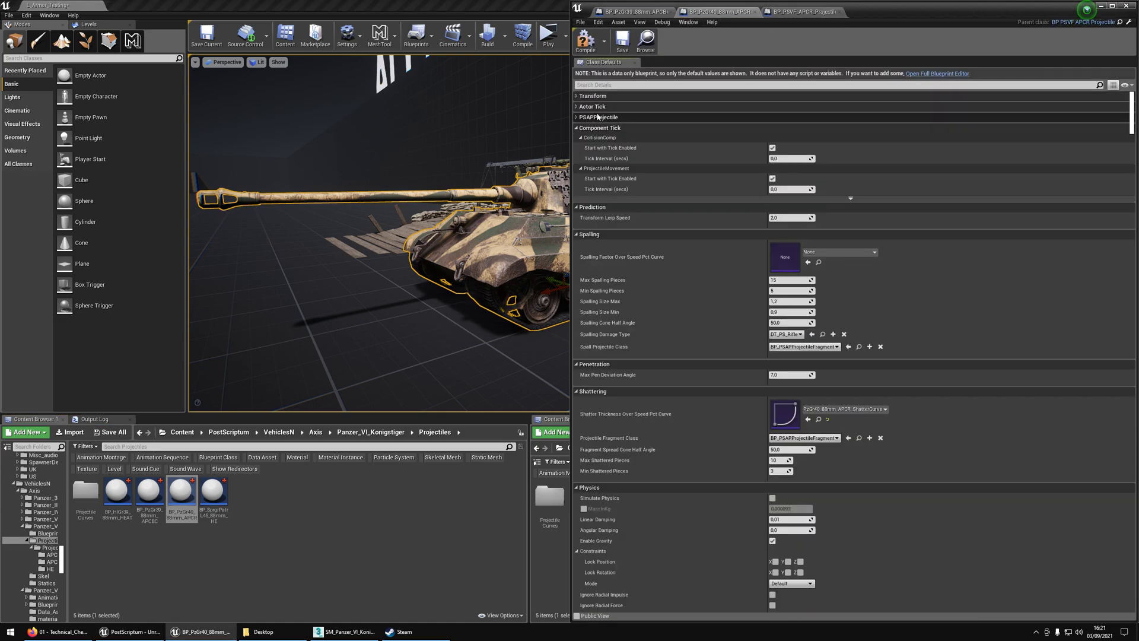
{"action": "left_click", "coordinate": [599, 127]}
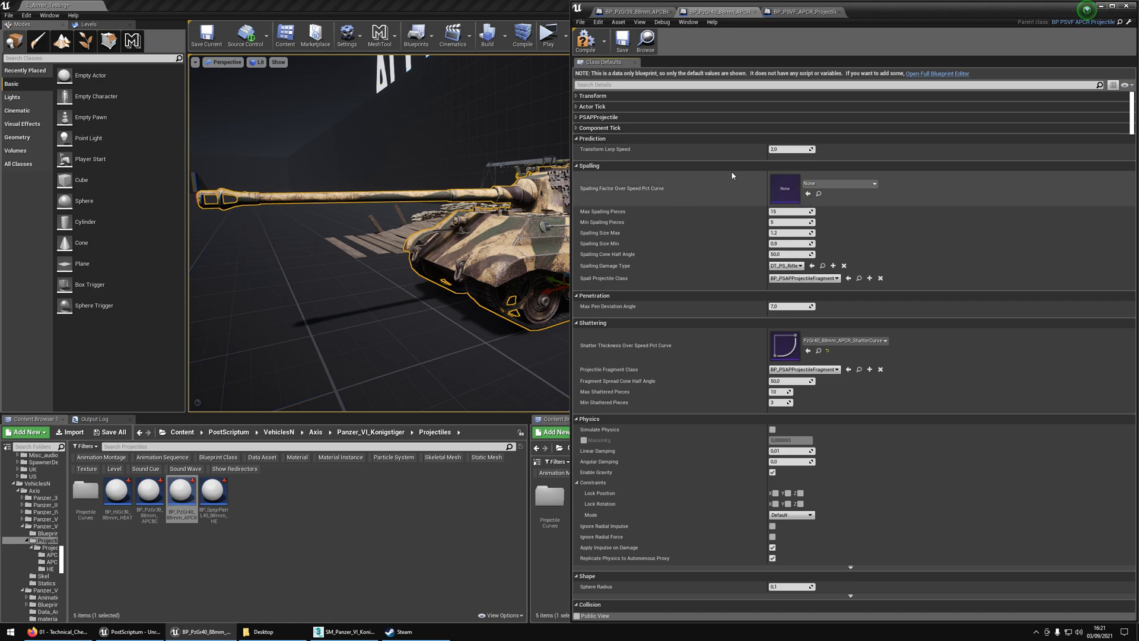
{"action": "scroll", "coordinate": [805, 107], "scroll_direction": "down", "scroll_amount": 3}
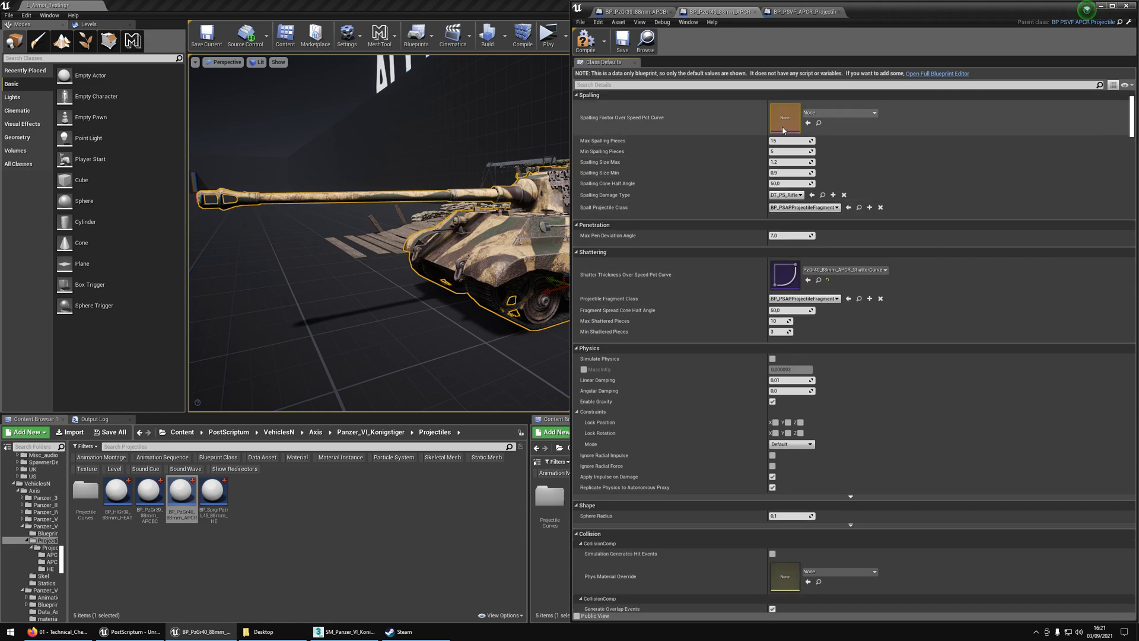
{"action": "scroll", "coordinate": [833, 280], "scroll_direction": "down", "scroll_amount": 4}
{"action": "left_click", "coordinate": [860, 153]}
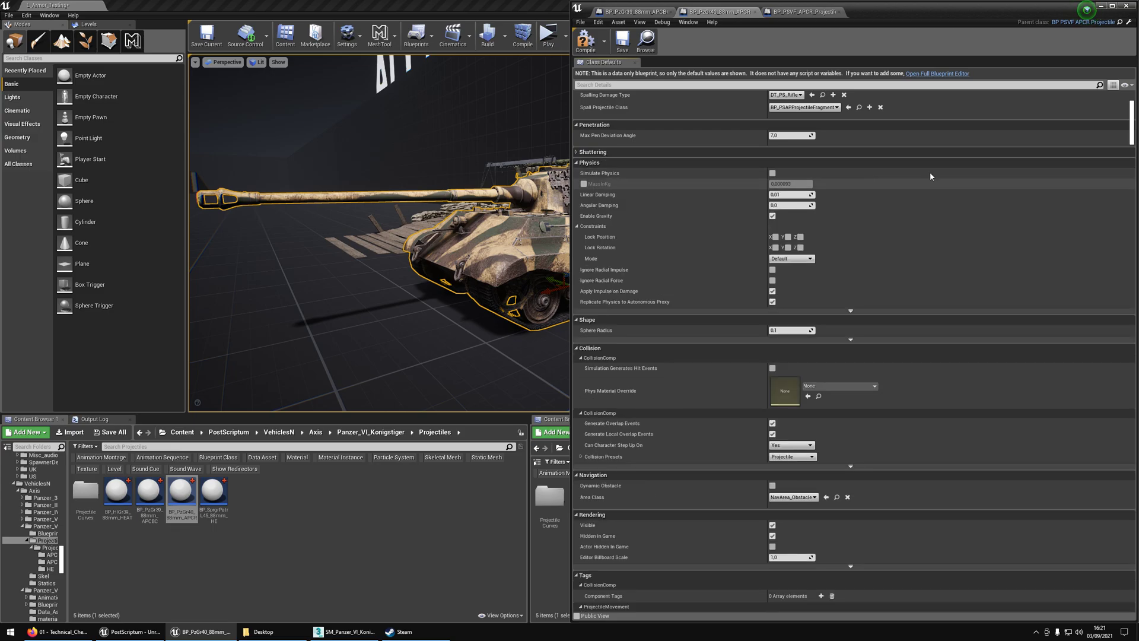
{"action": "left_click_drag", "start_coordinate": [1131, 126], "coordinate": [1097, 599]}
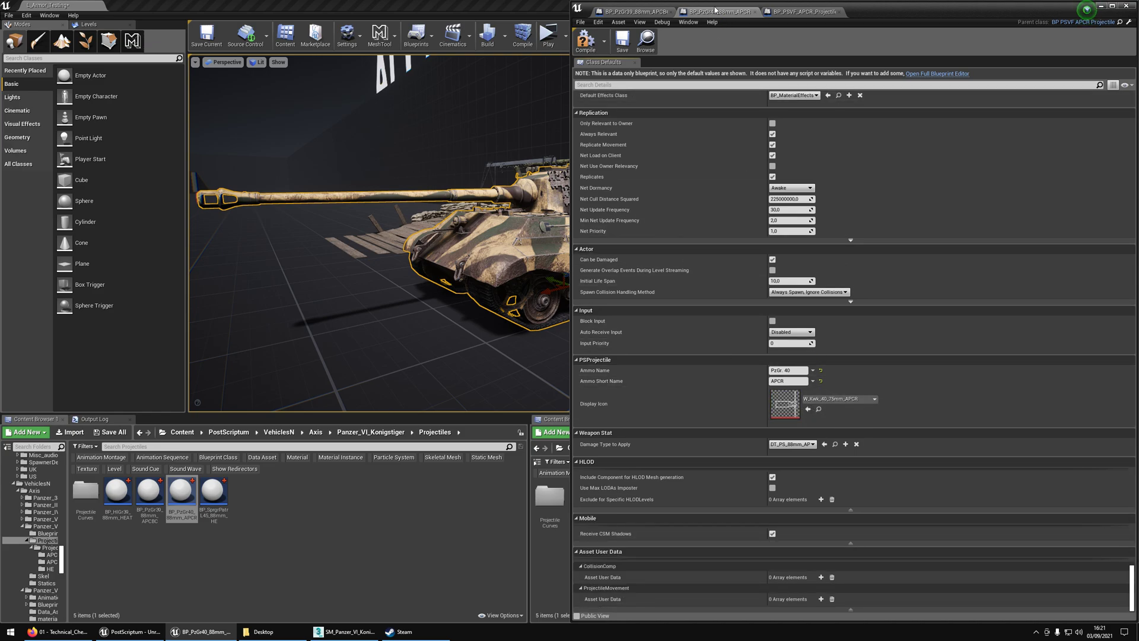
Step: Locate the APCR projectile's display icon texture in the content browser and check the projectile's ammo name and short name
{"action": "left_click", "coordinate": [820, 410]}
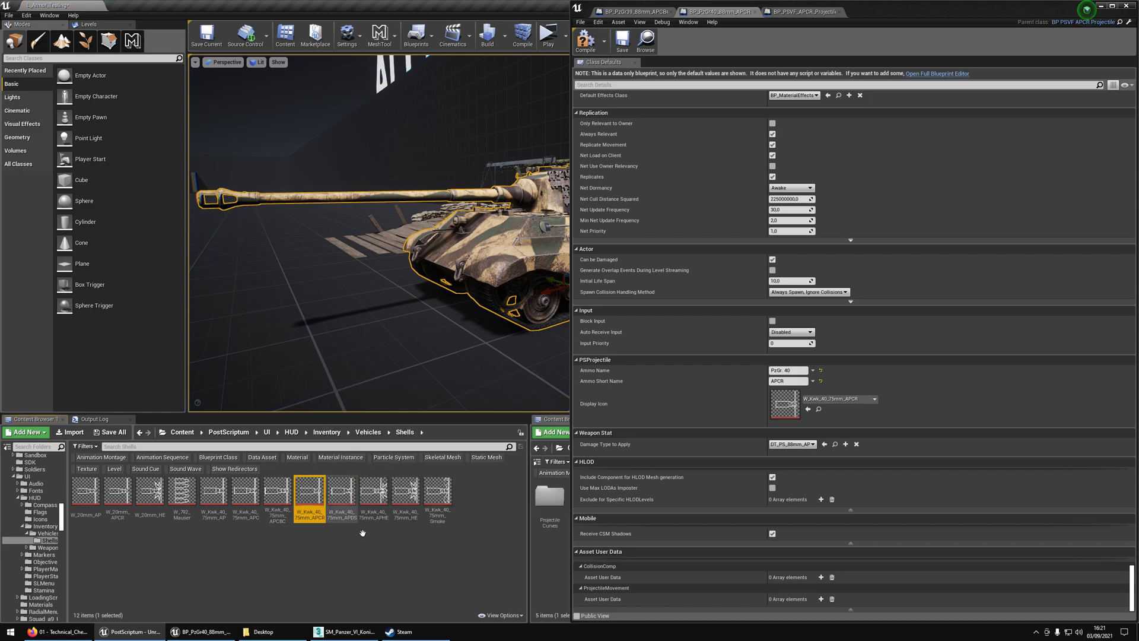
{"action": "left_click", "coordinate": [786, 380]}
{"action": "left_click", "coordinate": [789, 370]}
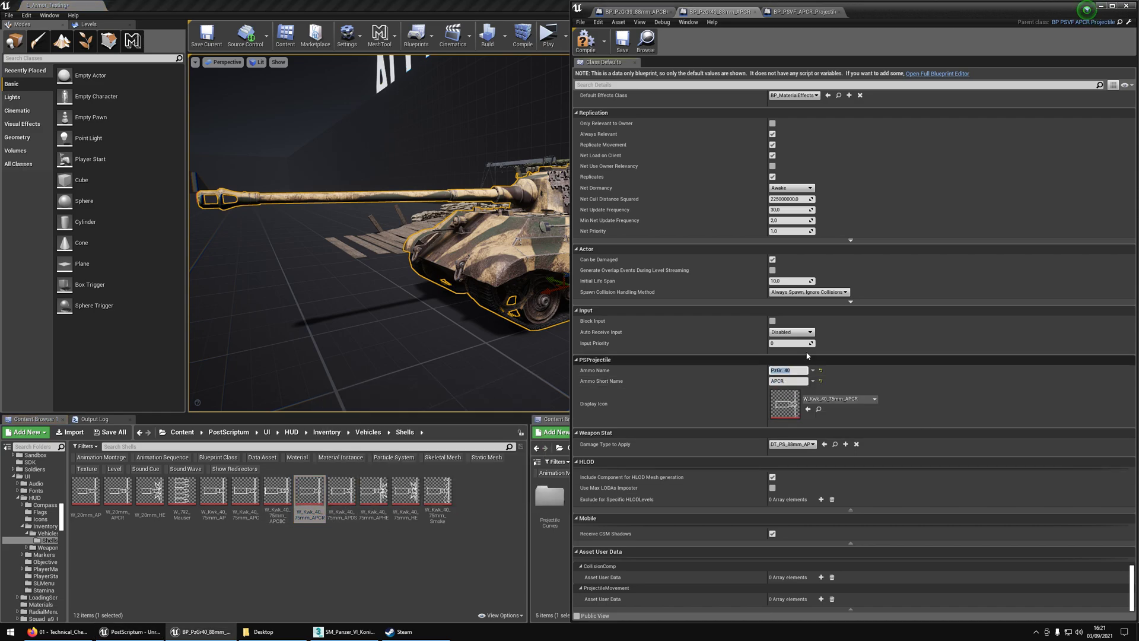
{"action": "scroll", "coordinate": [814, 368], "scroll_direction": "up", "scroll_amount": 5}
{"action": "scroll", "coordinate": [814, 368], "scroll_direction": "up", "scroll_amount": 4}
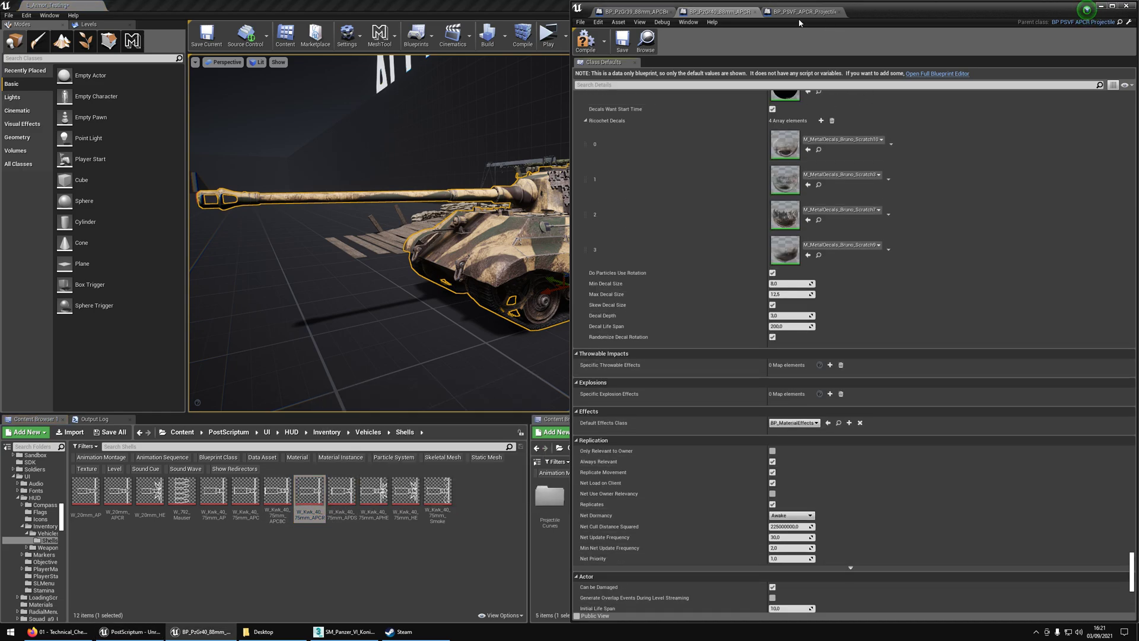
Step: Close all open projectile blueprints
{"action": "middle_click", "coordinate": [732, 15]}
{"action": "middle_click", "coordinate": [732, 14]}
{"action": "middle_click", "coordinate": [626, 12]}
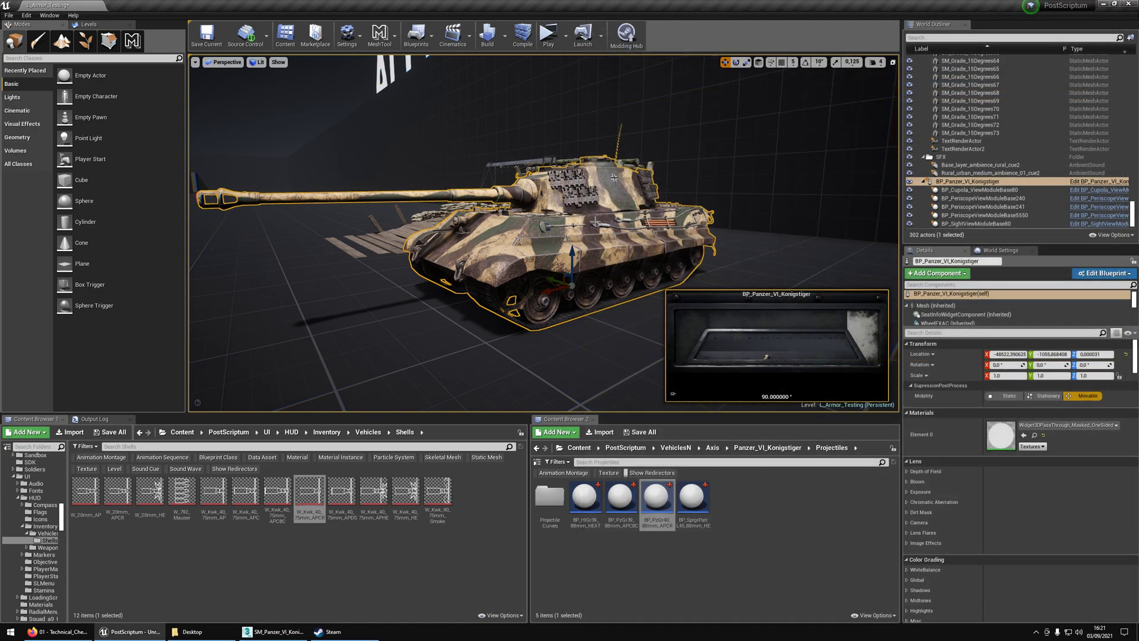
Step: Open the hull MG seat blueprint from the Konigstiger's Blueprints folder and dock its editor beside the level viewport
{"action": "right_click", "coordinate": [589, 215]}
{"action": "left_click", "coordinate": [604, 228]}
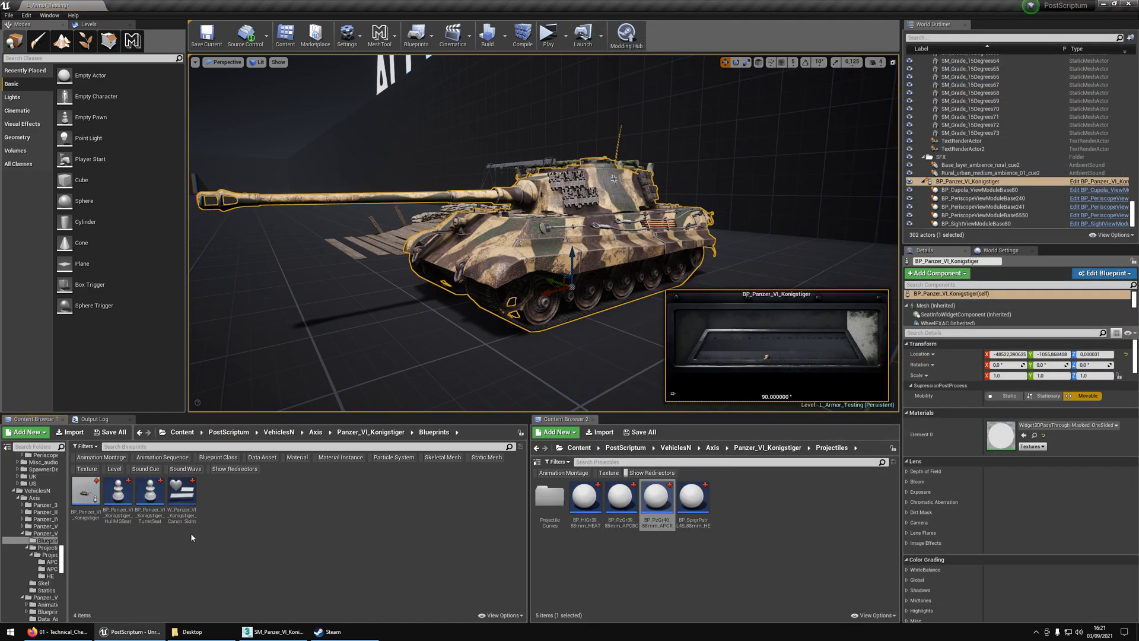
{"action": "double_click", "coordinate": [118, 494]}
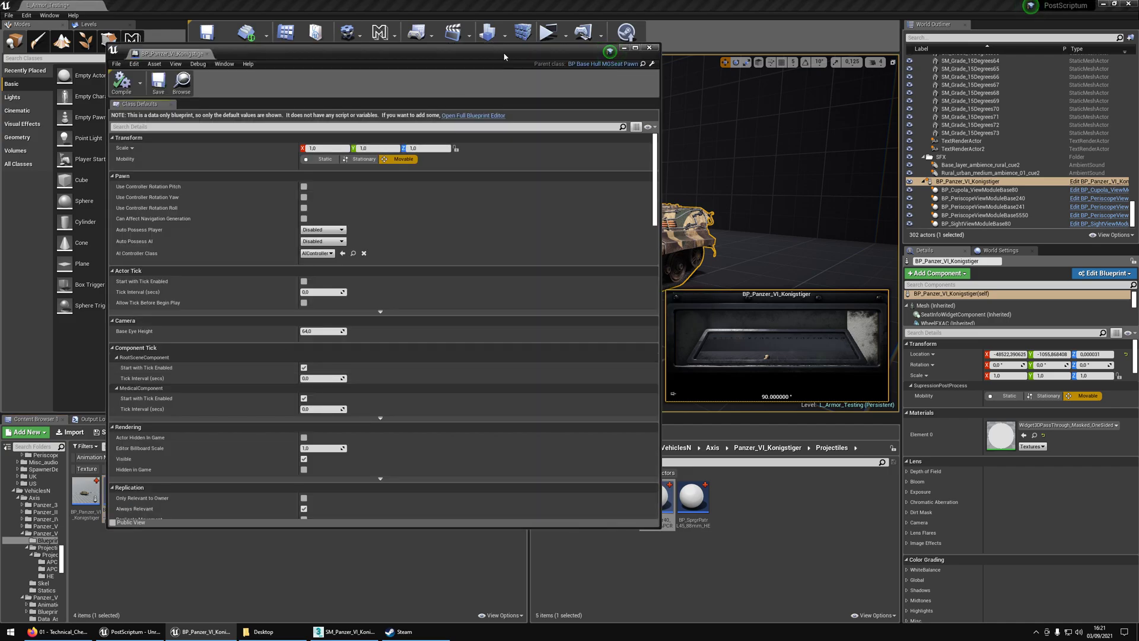
{"action": "left_click_drag", "start_coordinate": [503, 53], "coordinate": [1137, 24]}
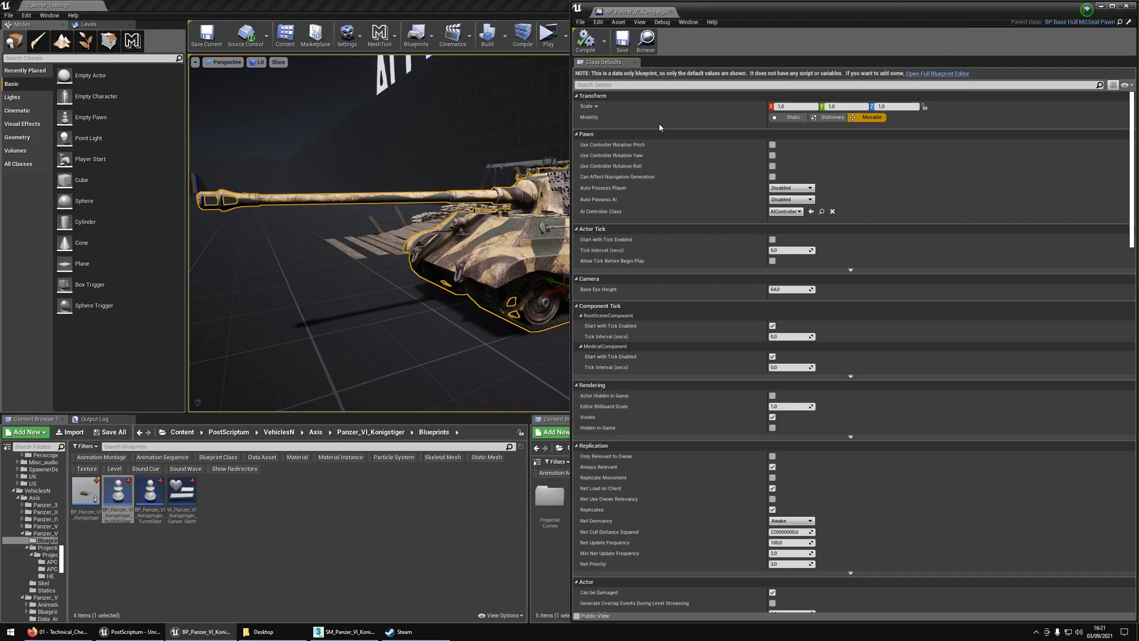
Step: Collapse the hull MG seat blueprint's property categories from Transform through Config to expose the Turret settings
{"action": "left_click", "coordinate": [584, 134]}
{"action": "left_click", "coordinate": [584, 145]}
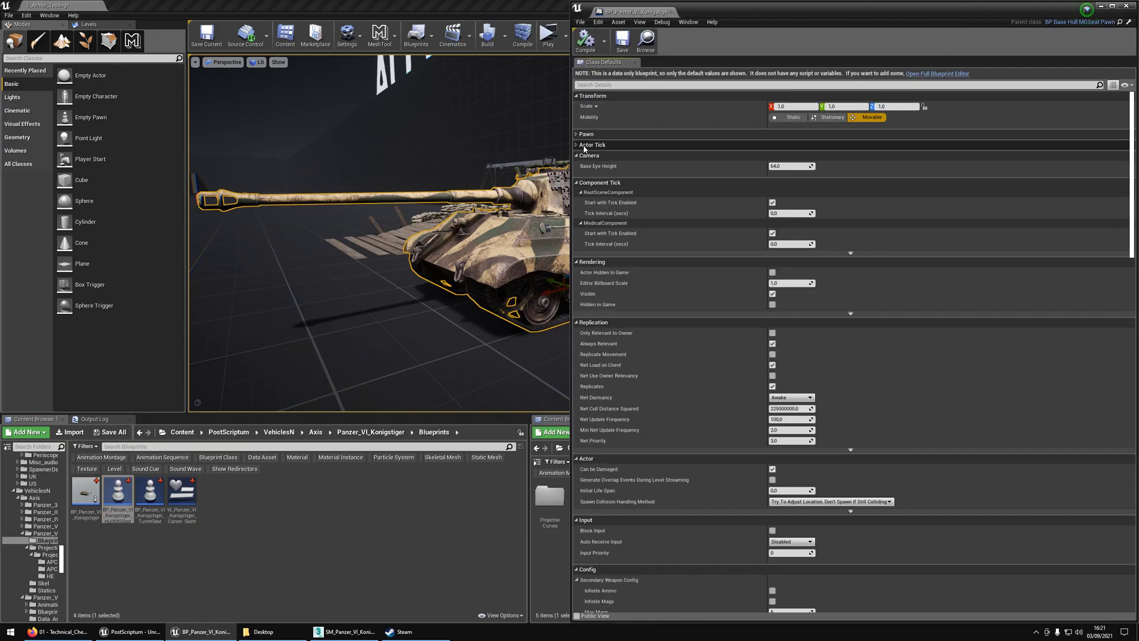
{"action": "left_click", "coordinate": [584, 155]}
{"action": "left_click", "coordinate": [584, 166]}
{"action": "left_click", "coordinate": [584, 176]}
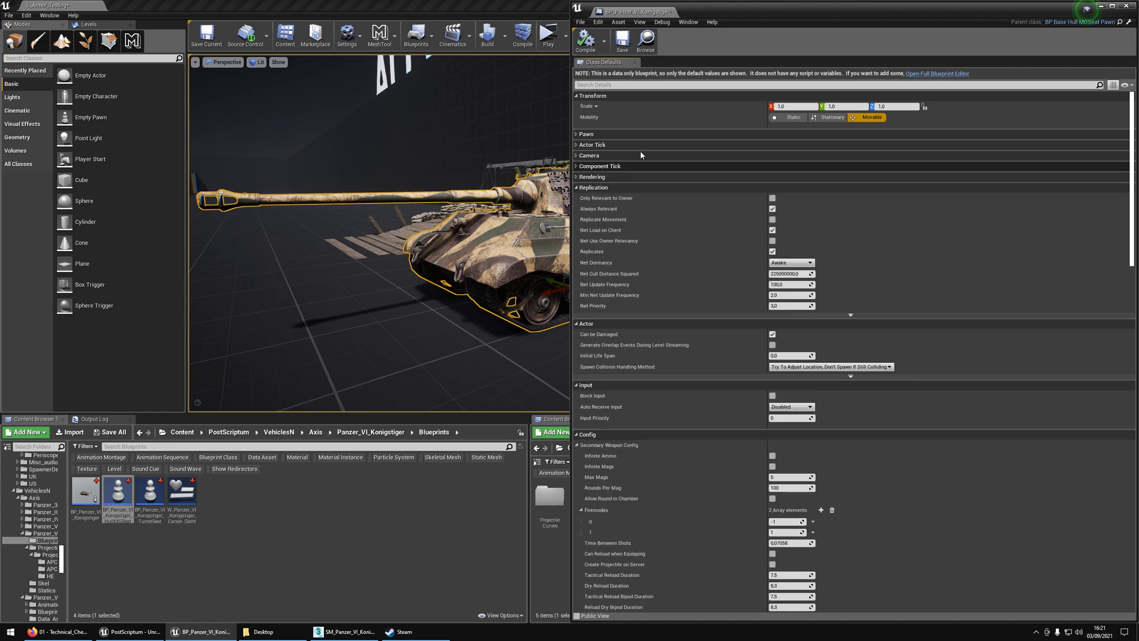
{"action": "left_click", "coordinate": [600, 96]}
{"action": "left_click", "coordinate": [593, 160]}
{"action": "left_click", "coordinate": [590, 170]}
{"action": "left_click", "coordinate": [596, 181]}
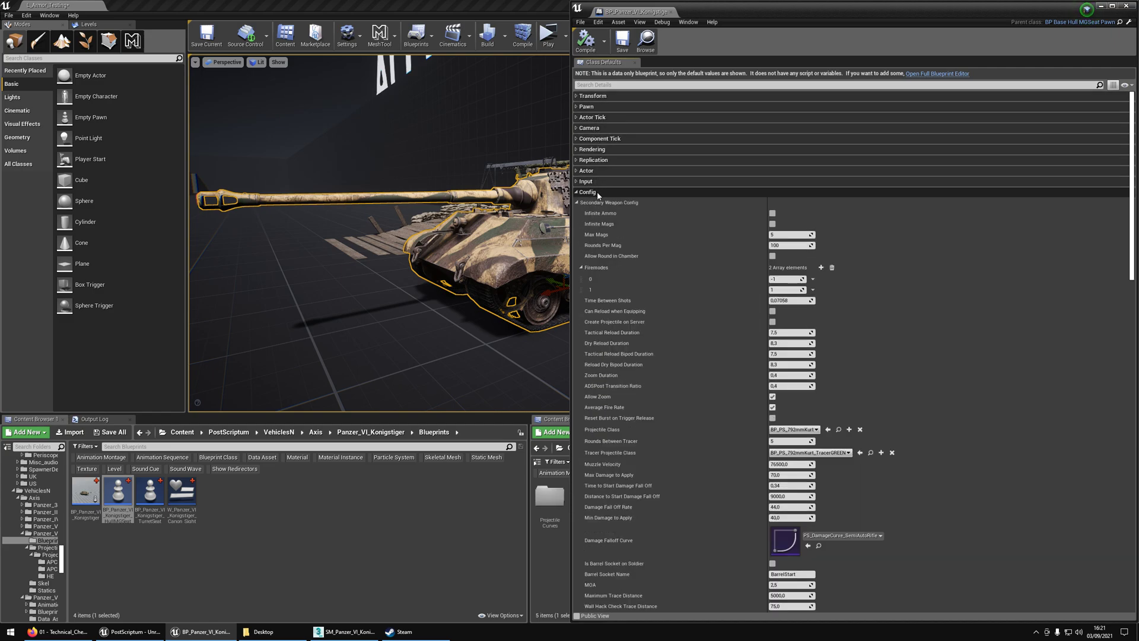
{"action": "left_click", "coordinate": [579, 196]}
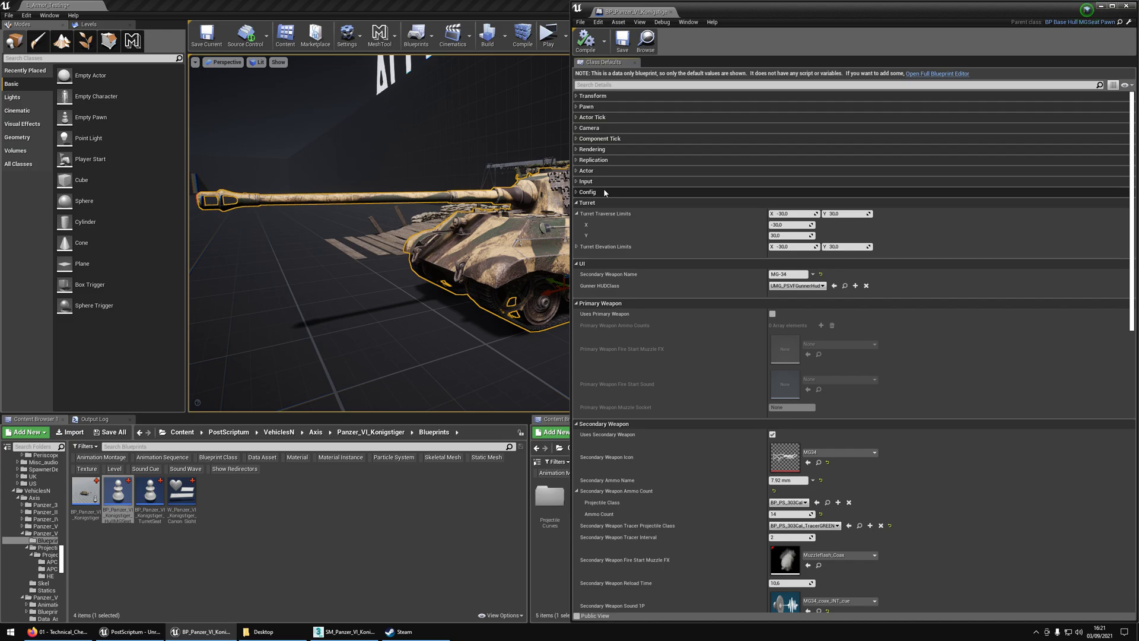
Step: Check the hull MG seat's Turret limits, UI and Primary Weapon settings against the tank's hull in the viewport, collapsing each reviewed category
{"action": "right_click_drag", "start_coordinate": [489, 228], "coordinate": [533, 235]}
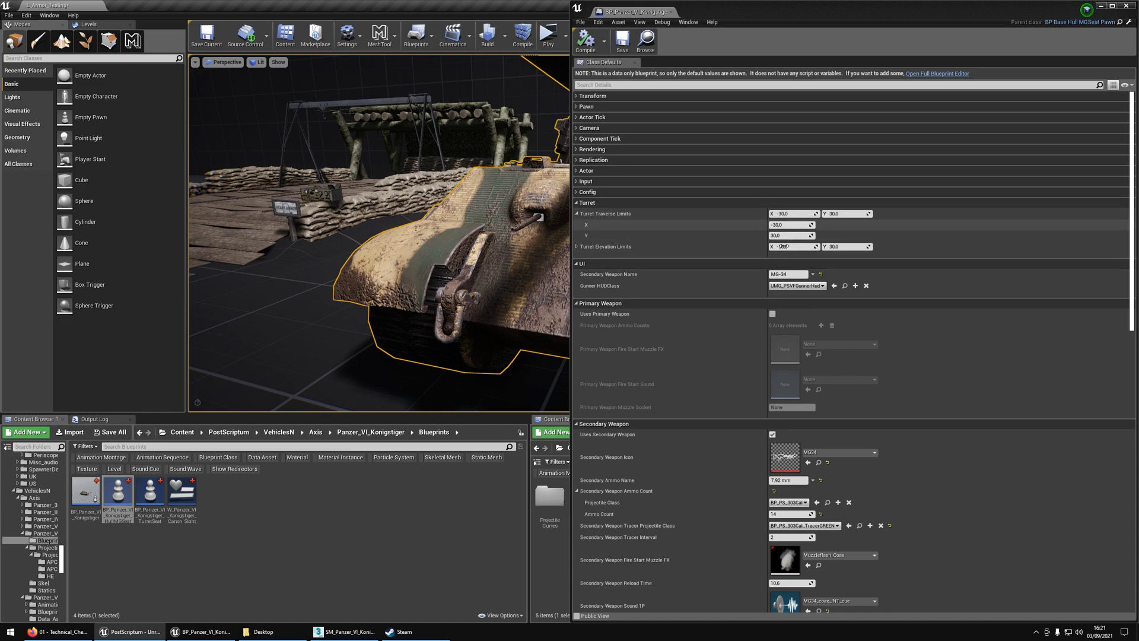
{"action": "left_click", "coordinate": [741, 203]}
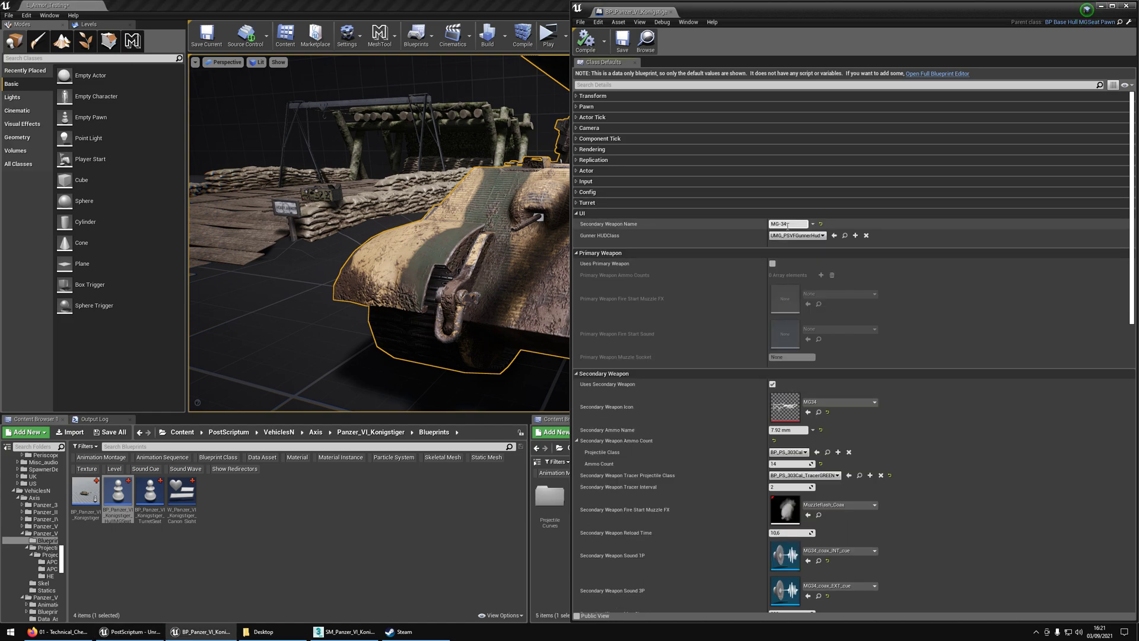
{"action": "left_click", "coordinate": [740, 224]}
{"action": "left_click", "coordinate": [618, 213]}
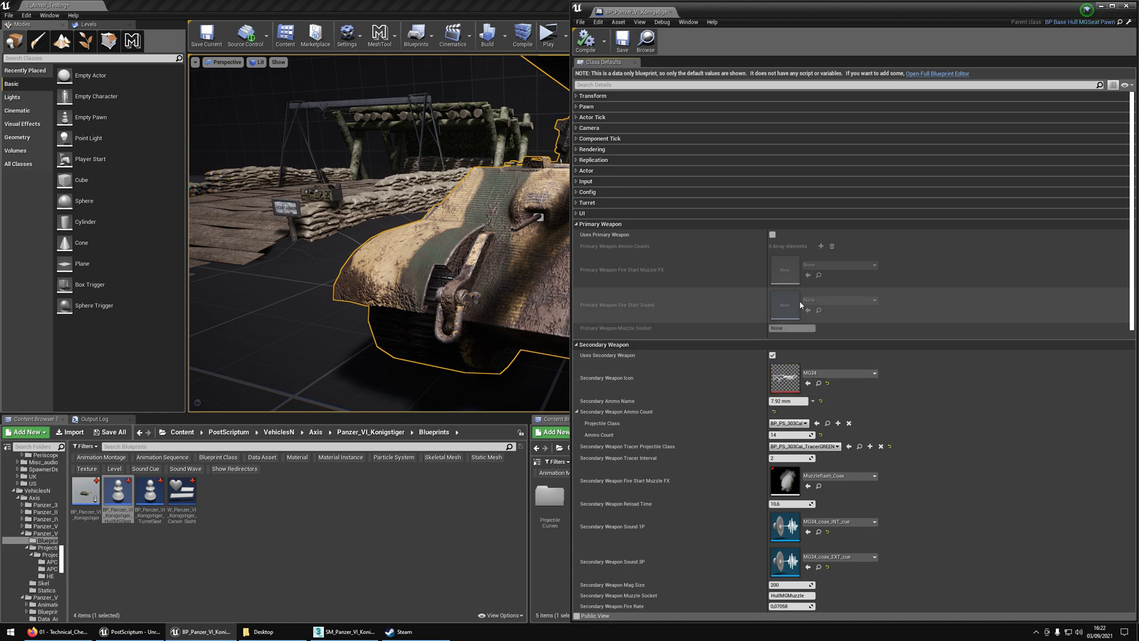
{"action": "left_click", "coordinate": [635, 224]}
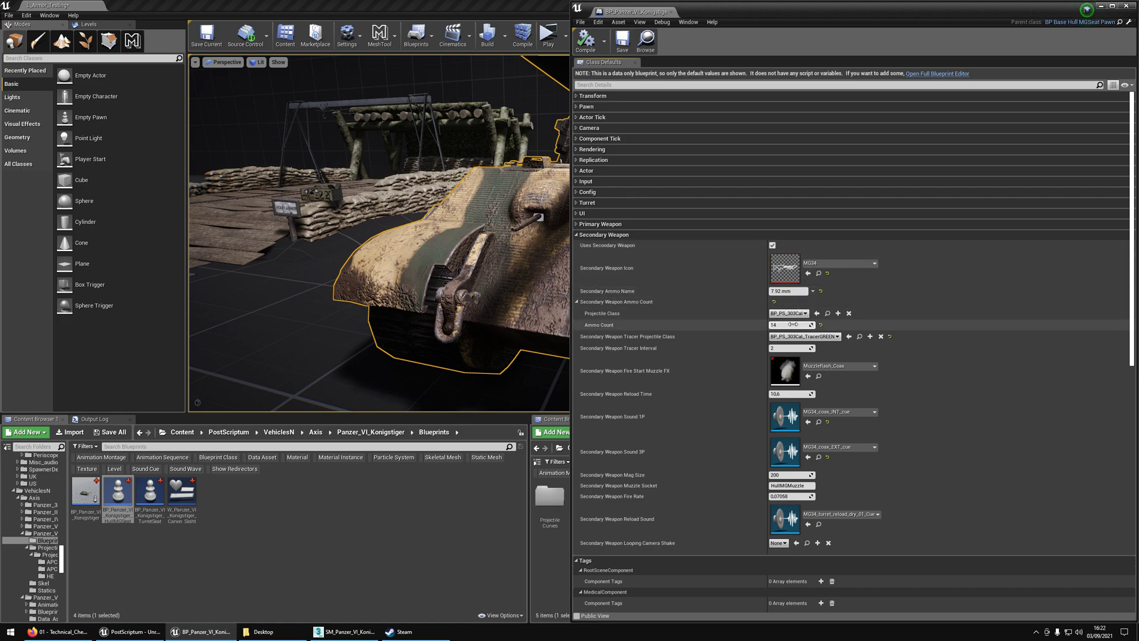
Step: Review the hull MG seat's Secondary Weapon settings, including mag size, muzzle socket, fire rate and sounds, and the remaining categories below
{"action": "left_click", "coordinate": [794, 476]}
{"action": "key", "text": "d"}
{"action": "right_click_drag", "start_coordinate": [471, 361], "coordinate": [467, 356]}
{"action": "scroll", "coordinate": [801, 500], "scroll_direction": "down", "scroll_amount": 5}
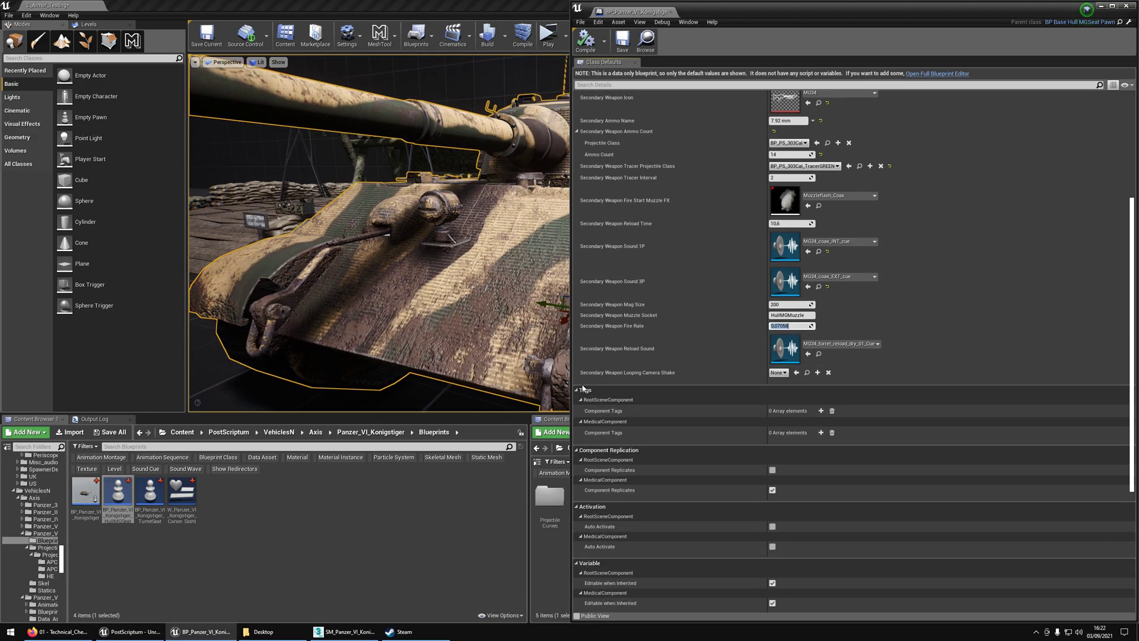
{"action": "scroll", "coordinate": [786, 509], "scroll_direction": "down", "scroll_amount": 2}
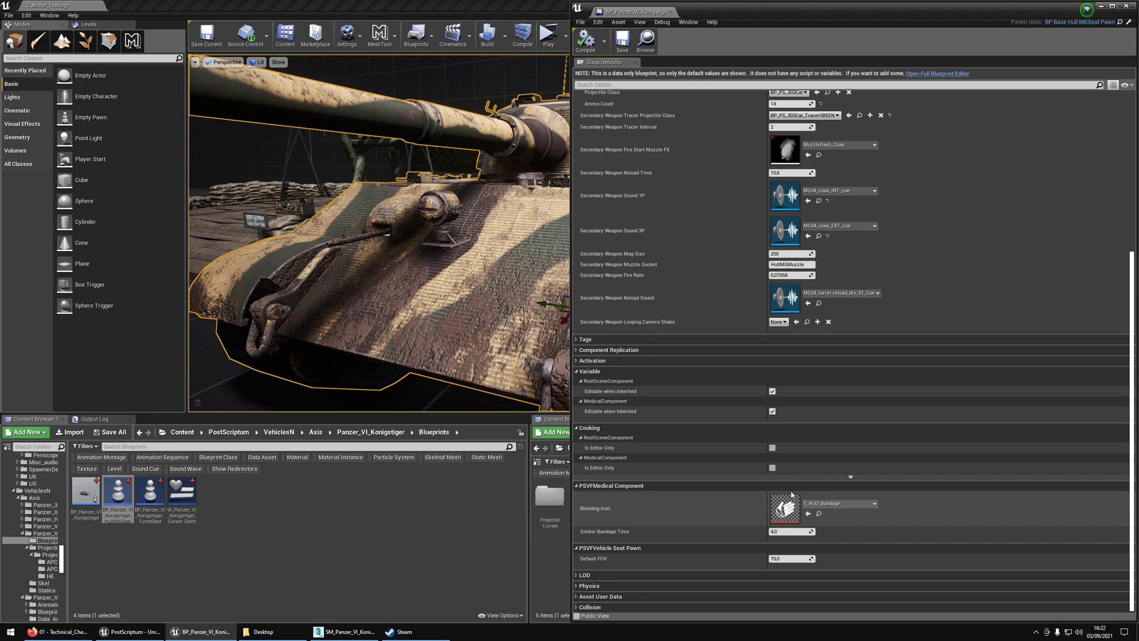
{"action": "scroll", "coordinate": [784, 314], "scroll_direction": "up", "scroll_amount": 5}
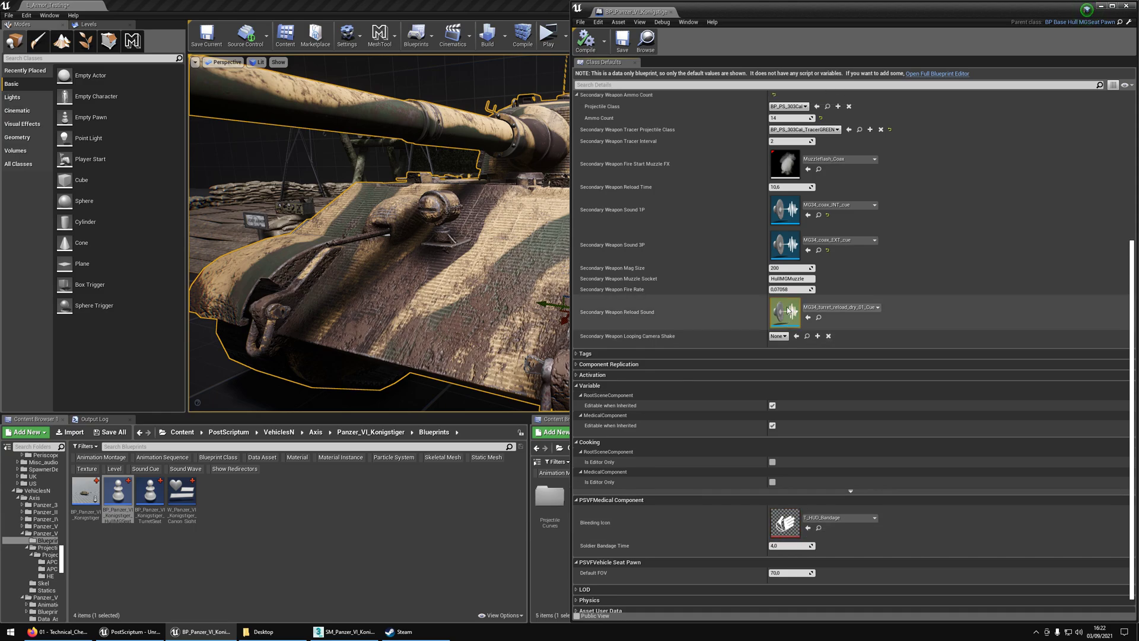
Step: Save the hull MG seat blueprint and close it
{"action": "right_click_drag", "start_coordinate": [415, 255], "coordinate": [552, 65]}
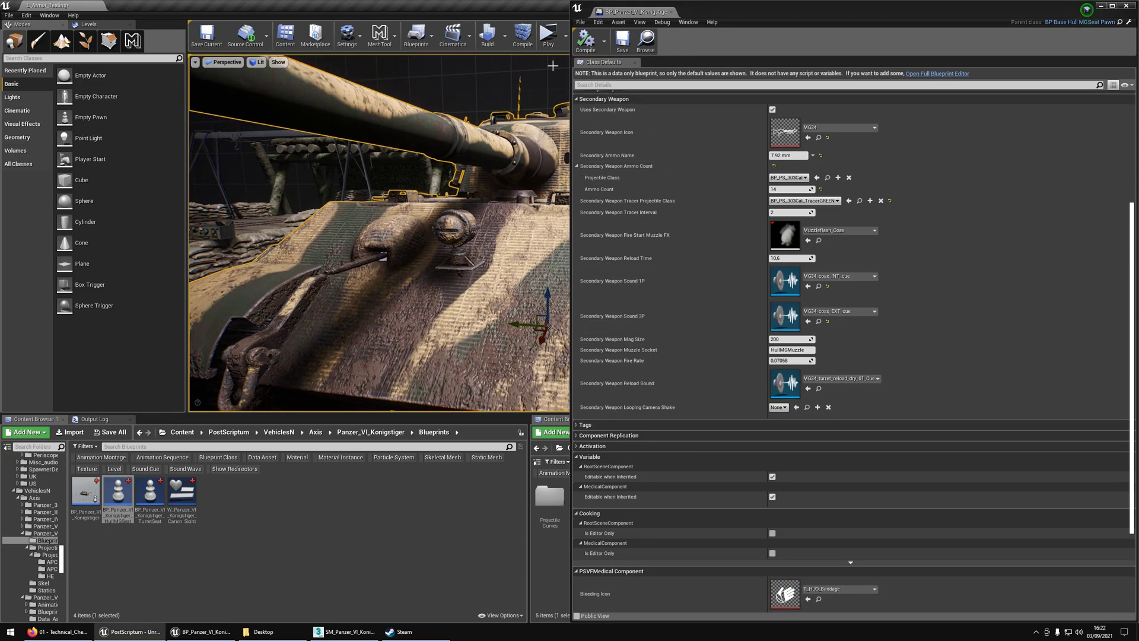
{"action": "left_click", "coordinate": [621, 43]}
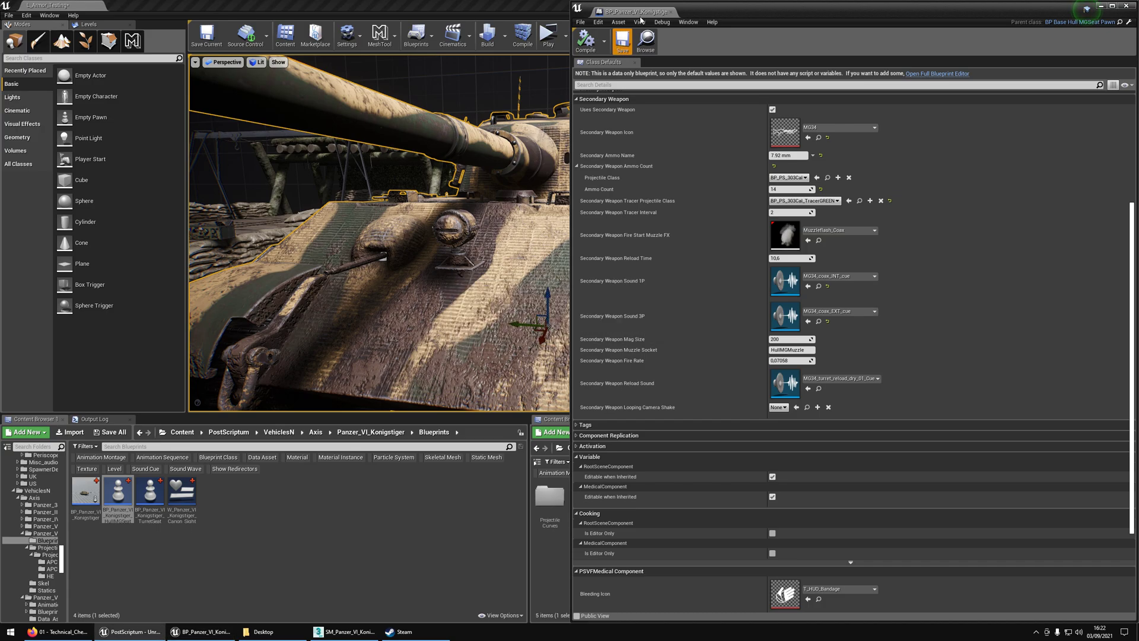
{"action": "left_click", "coordinate": [671, 11]}
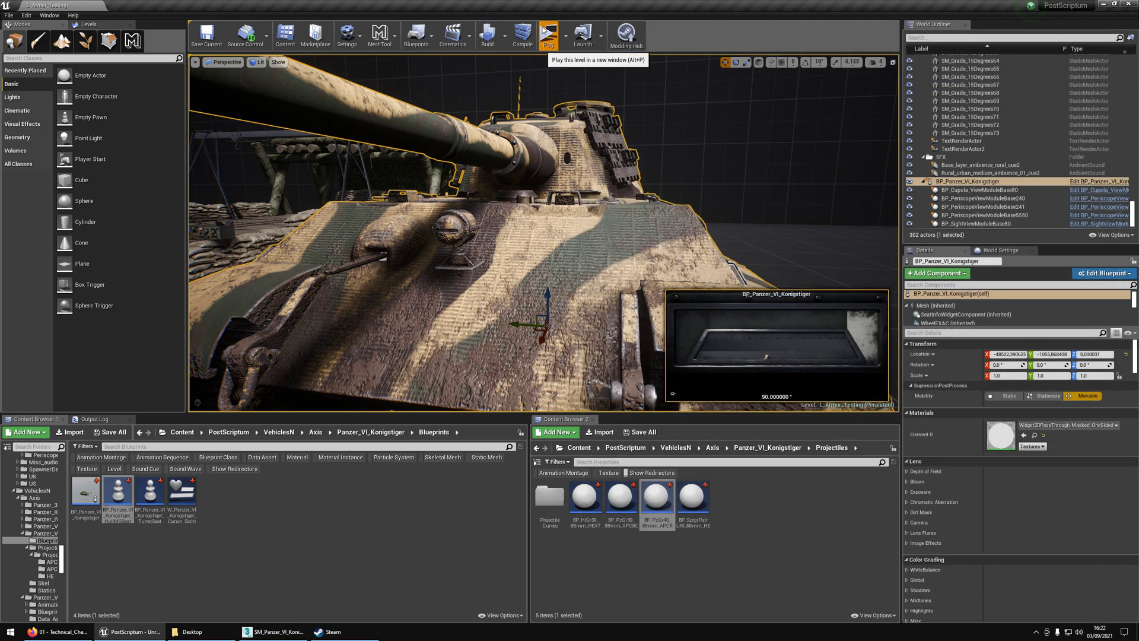
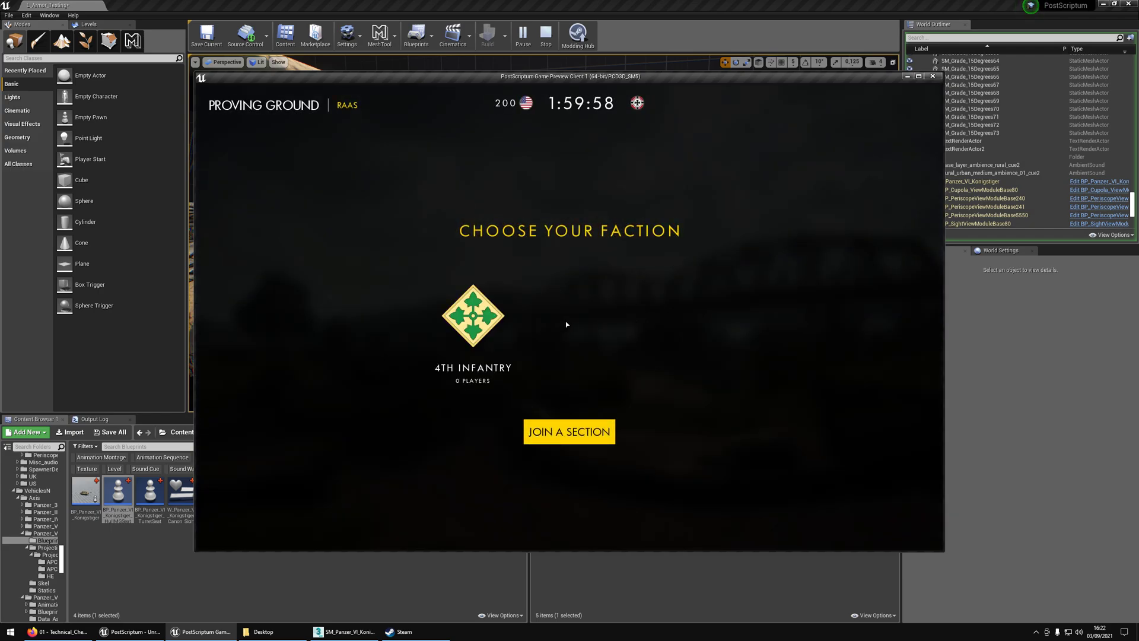
Step: In the level's game preview, create an armored section, spawn at the team spawn point and maximize the preview window
{"action": "left_click", "coordinate": [600, 424]}
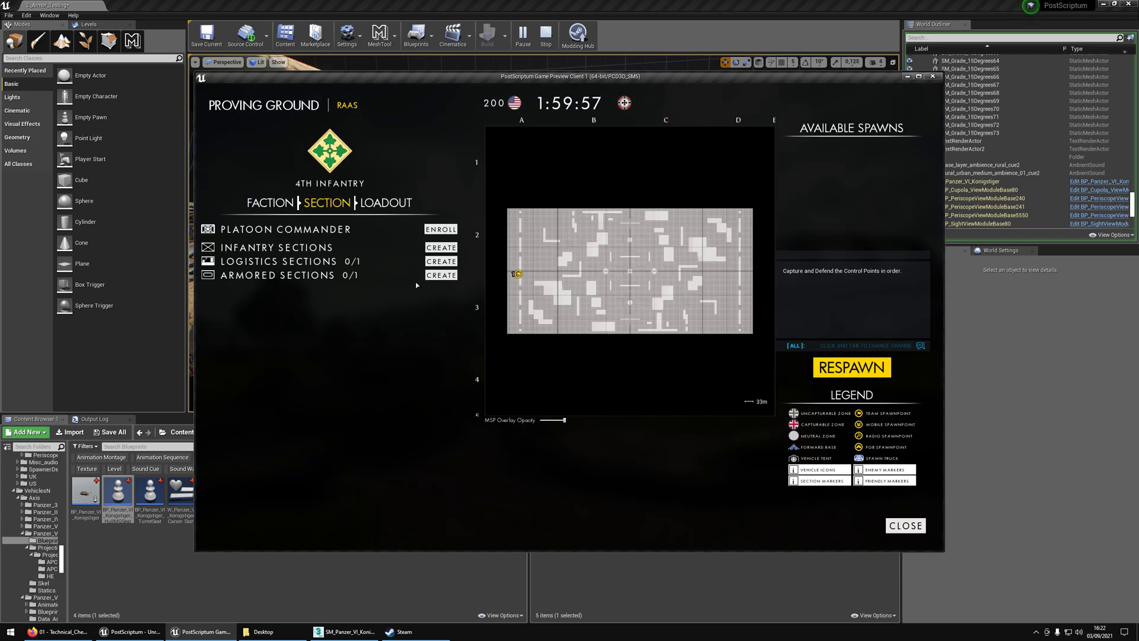
{"action": "left_click", "coordinate": [518, 274]}
{"action": "left_click", "coordinate": [830, 367]}
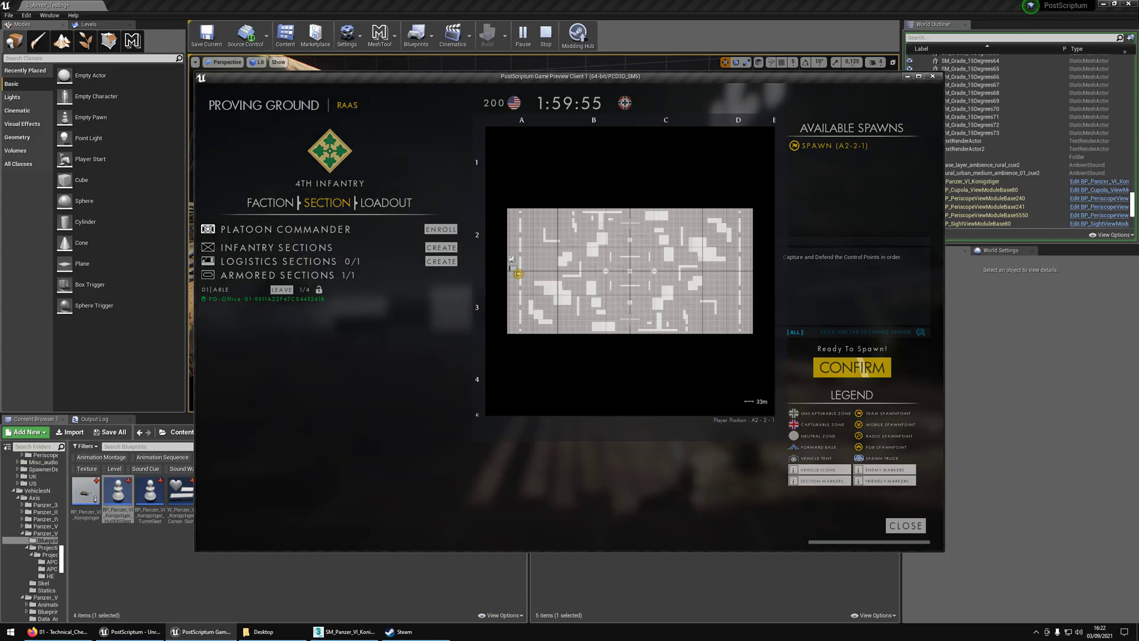
{"action": "left_click", "coordinate": [919, 77]}
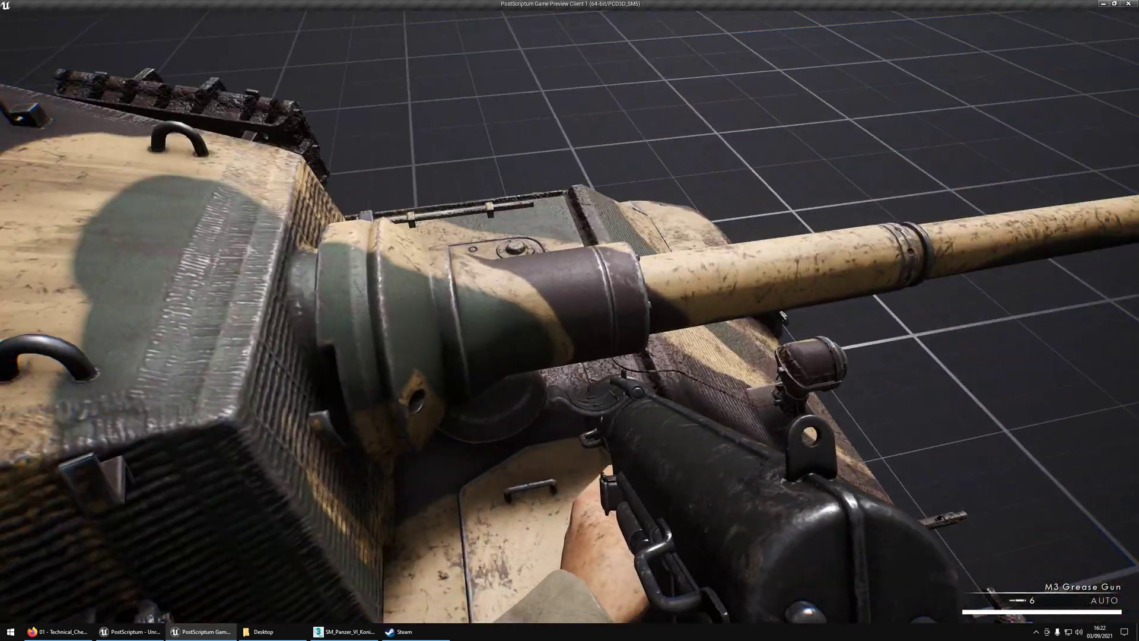
Step: Enter the Konigstiger as gunner and traverse the turret both ways while checking the gun sight and weapon HUD
{"action": "key", "text": "w"}
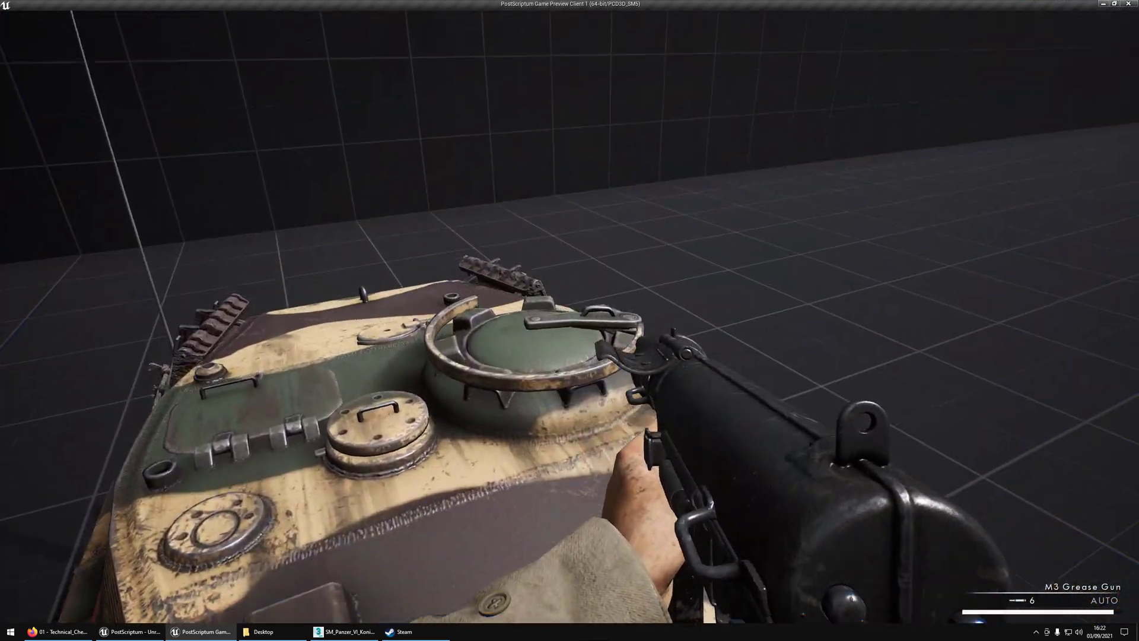
{"action": "key", "text": "f"}
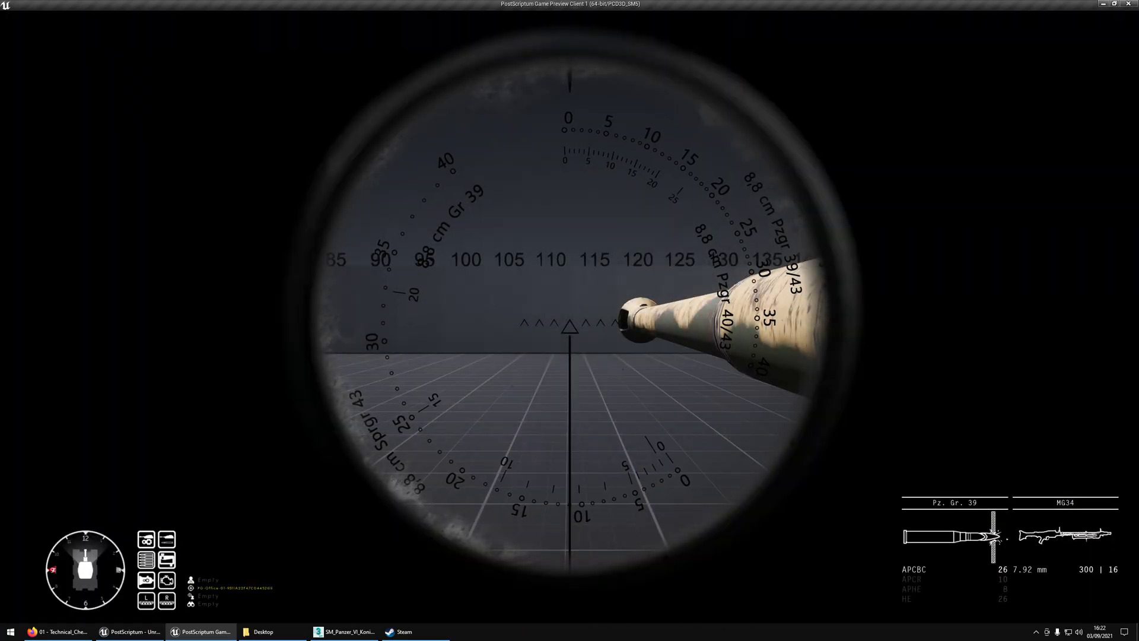
{"action": "right_click", "coordinate": [570, 320]}
{"action": "key", "text": "a"}
{"action": "right_click", "coordinate": [569, 321]}
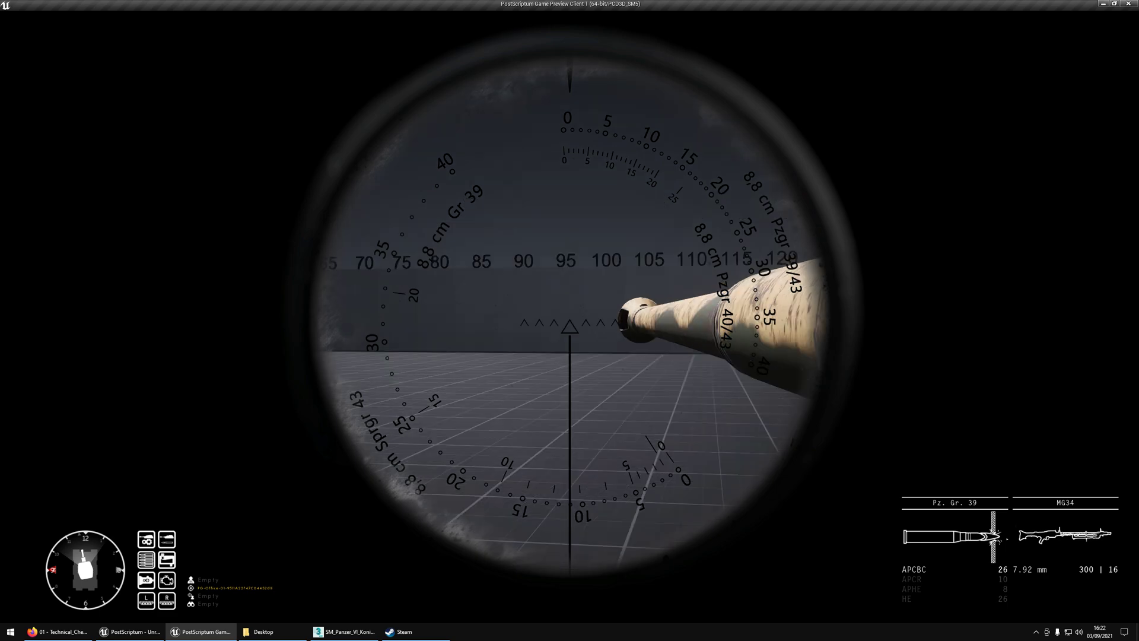
{"action": "key", "text": "d"}
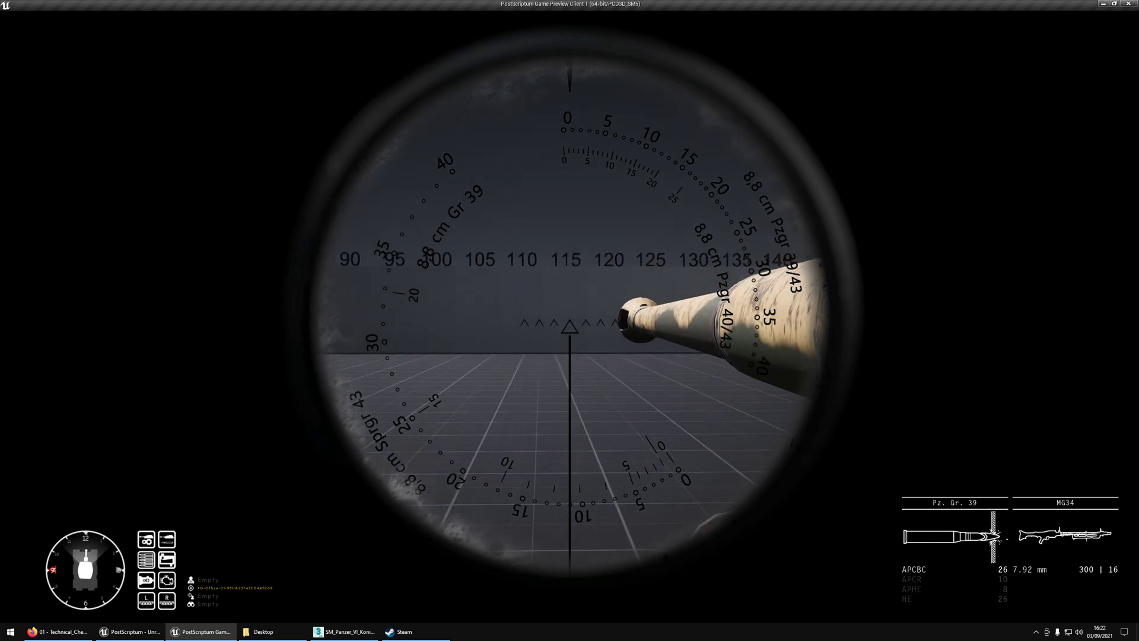
{"action": "key", "text": "d"}
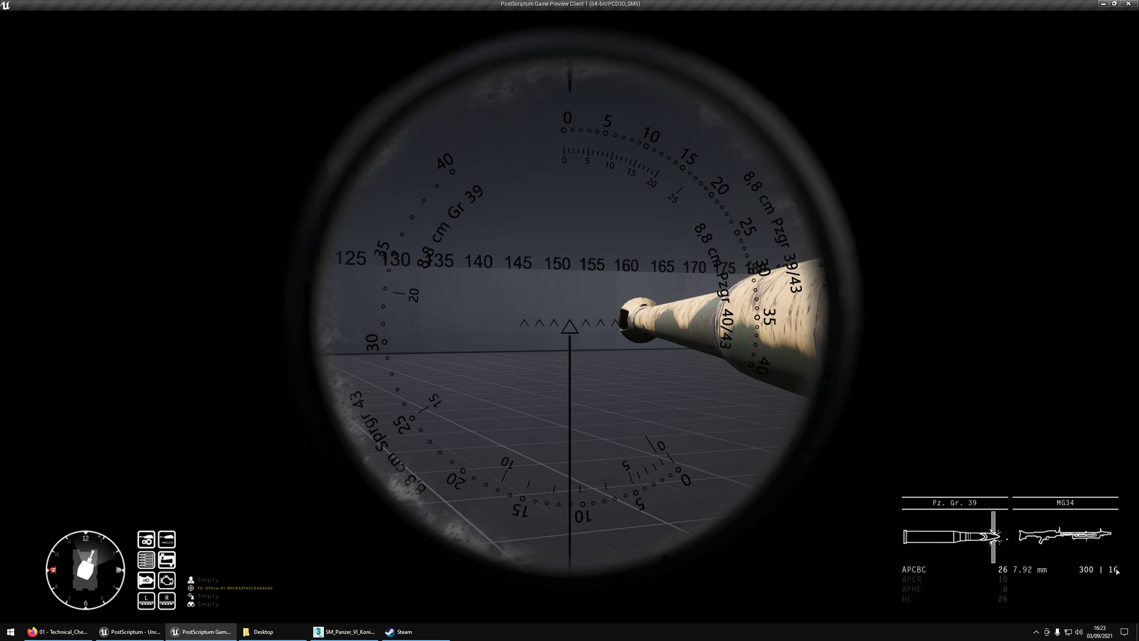
Step: Fire the coaxial MG34 and one main gun APCBC round through the gunner's sight, and leave the sight view
{"action": "left_click", "coordinate": [546, 355]}
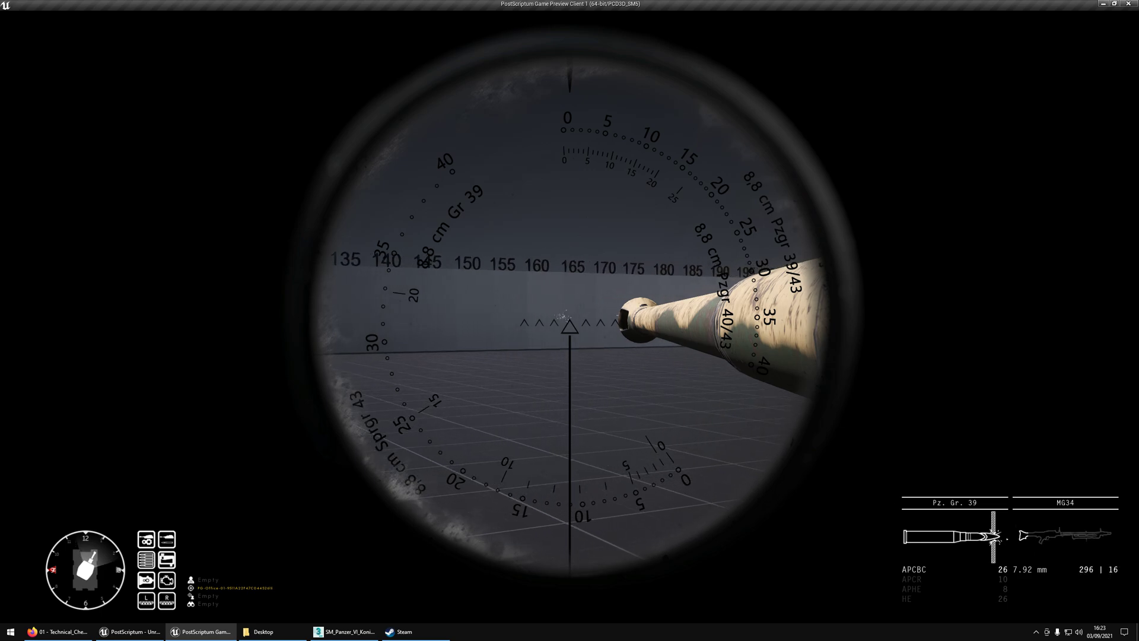
{"action": "left_click", "coordinate": [570, 326]}
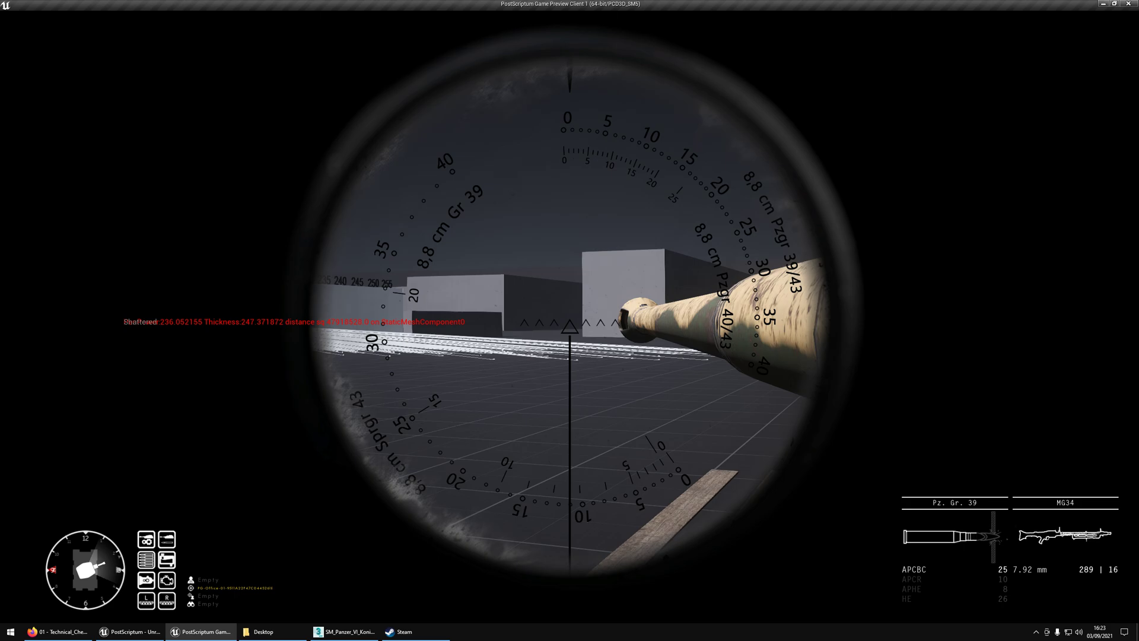
{"action": "right_click", "coordinate": [570, 326]}
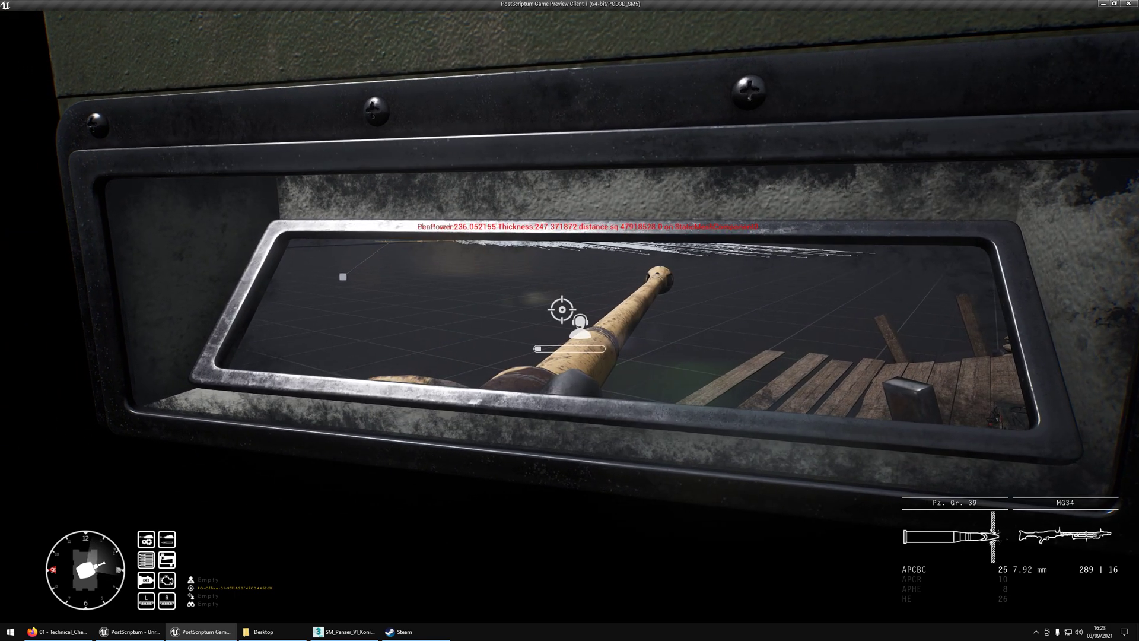
Step: Switch to the hull MG seat and test-fire bursts from its MG-34 through the sight
{"action": "key", "text": "2"}
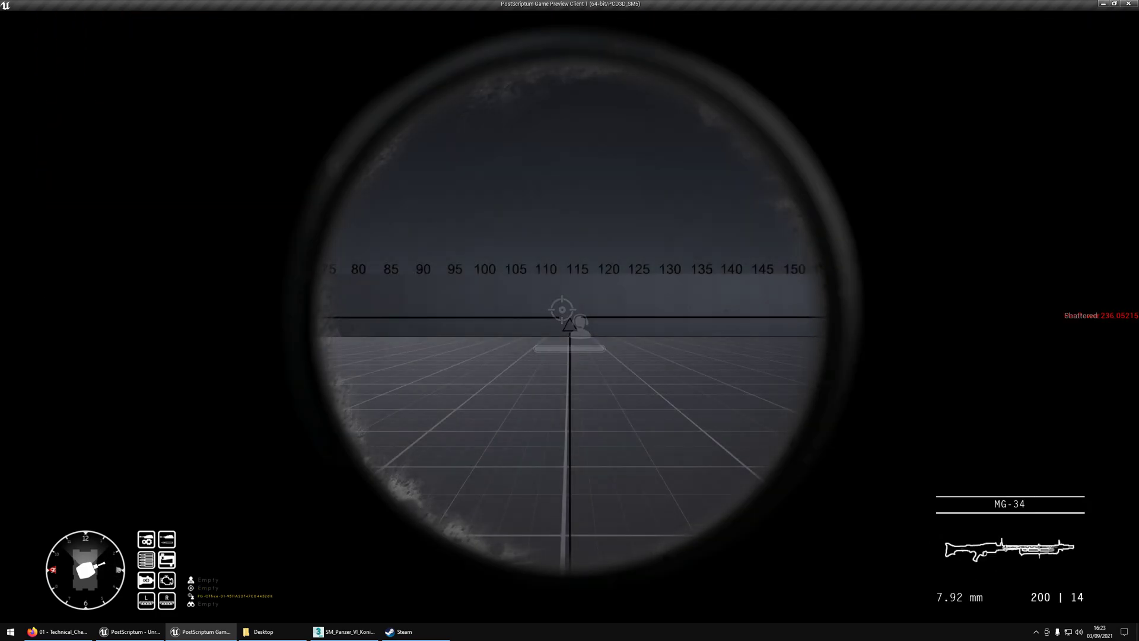
{"action": "left_click", "coordinate": [570, 326]}
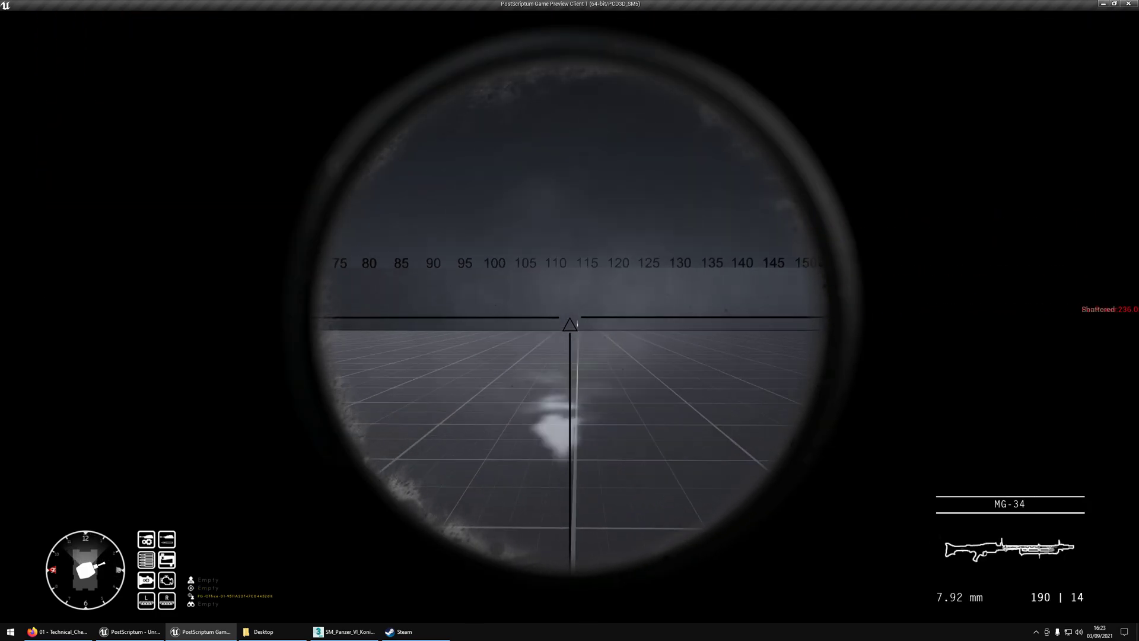
{"action": "left_click", "coordinate": [569, 326]}
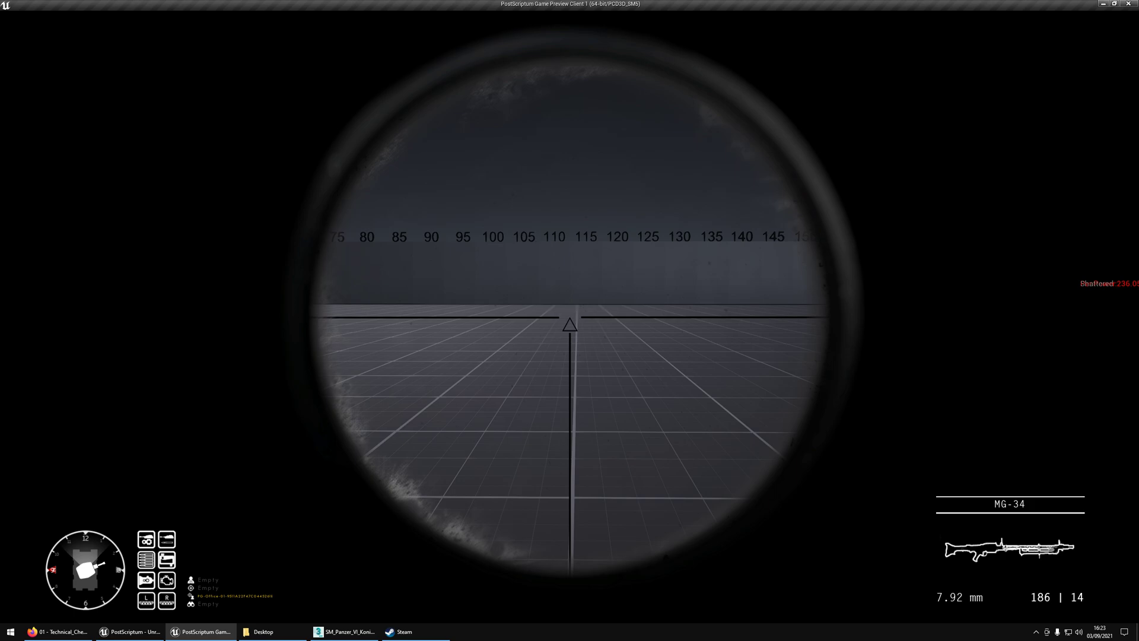
Step: Switch to the technical checklist in the browser and review the Weaponry items from turret rotation speed through the round count of each type
{"action": "key", "text": "alt+Tab"}
{"action": "left_click", "coordinate": [795, 273]}
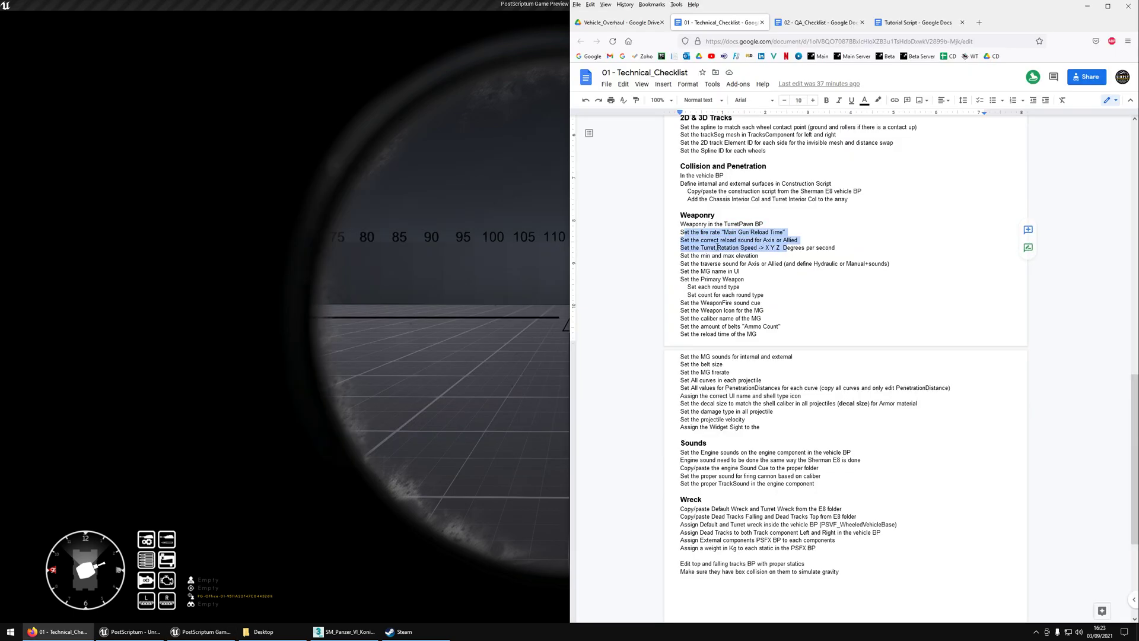
{"action": "left_click", "coordinate": [714, 240]}
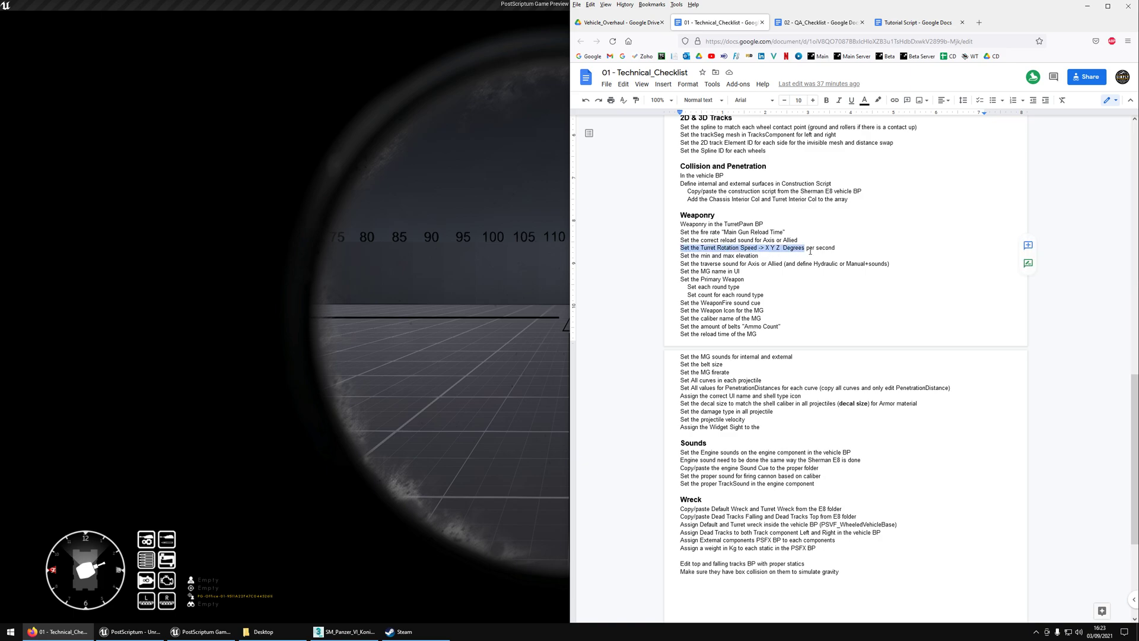
{"action": "scroll", "coordinate": [739, 253], "scroll_direction": "down", "scroll_amount": 1}
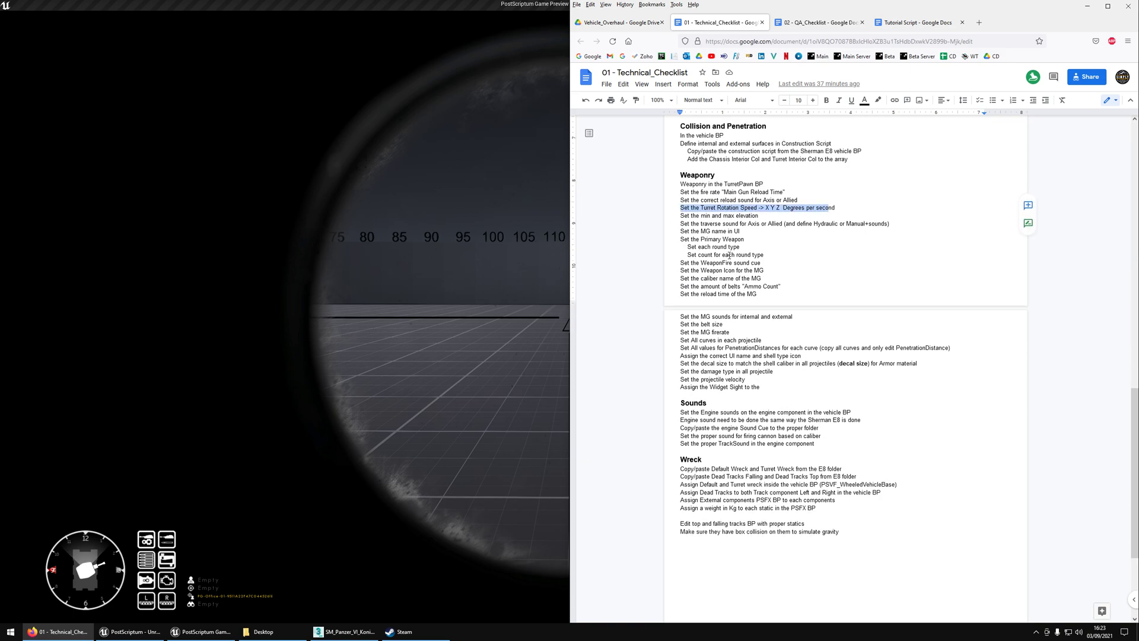
{"action": "scroll", "coordinate": [711, 215], "scroll_direction": "down", "scroll_amount": 1}
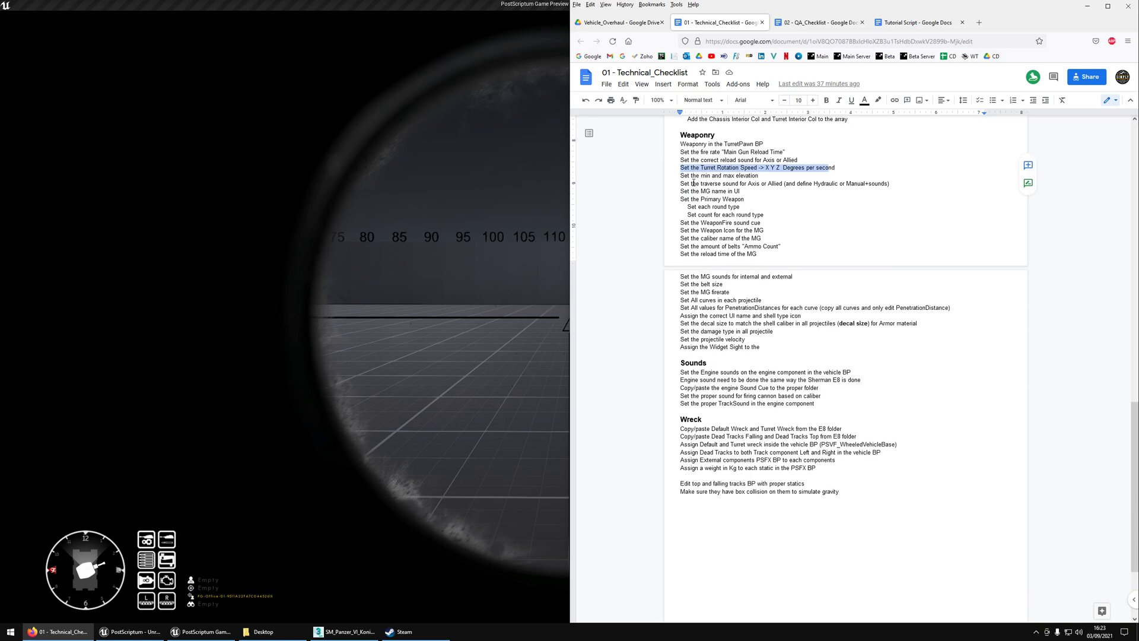
{"action": "left_click_drag", "start_coordinate": [681, 176], "coordinate": [707, 168]}
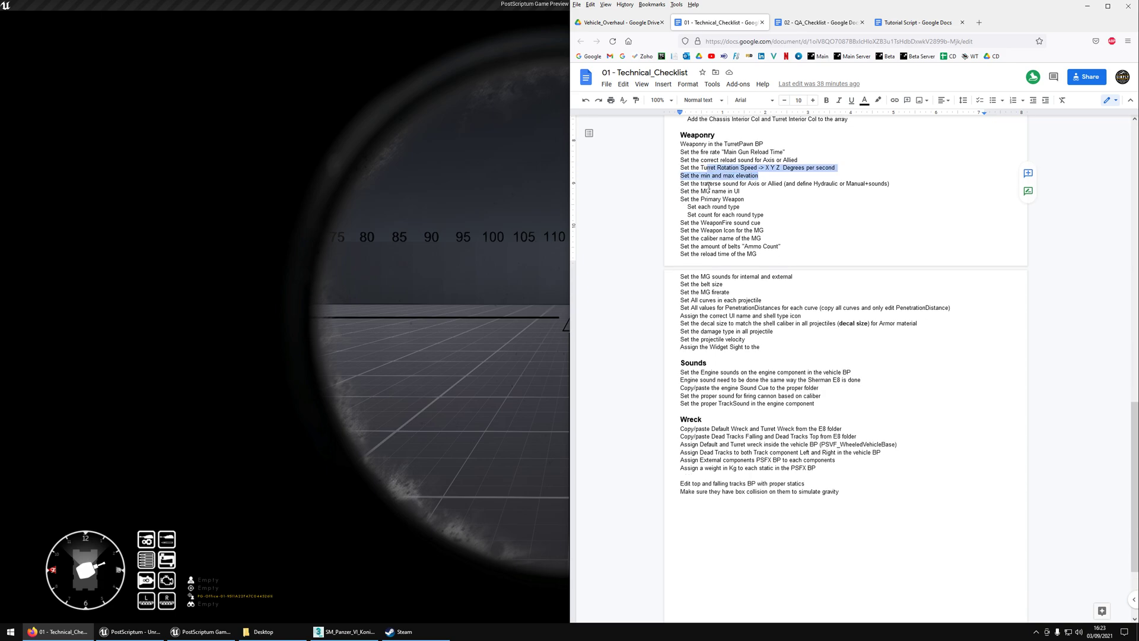
{"action": "left_click", "coordinate": [709, 184]}
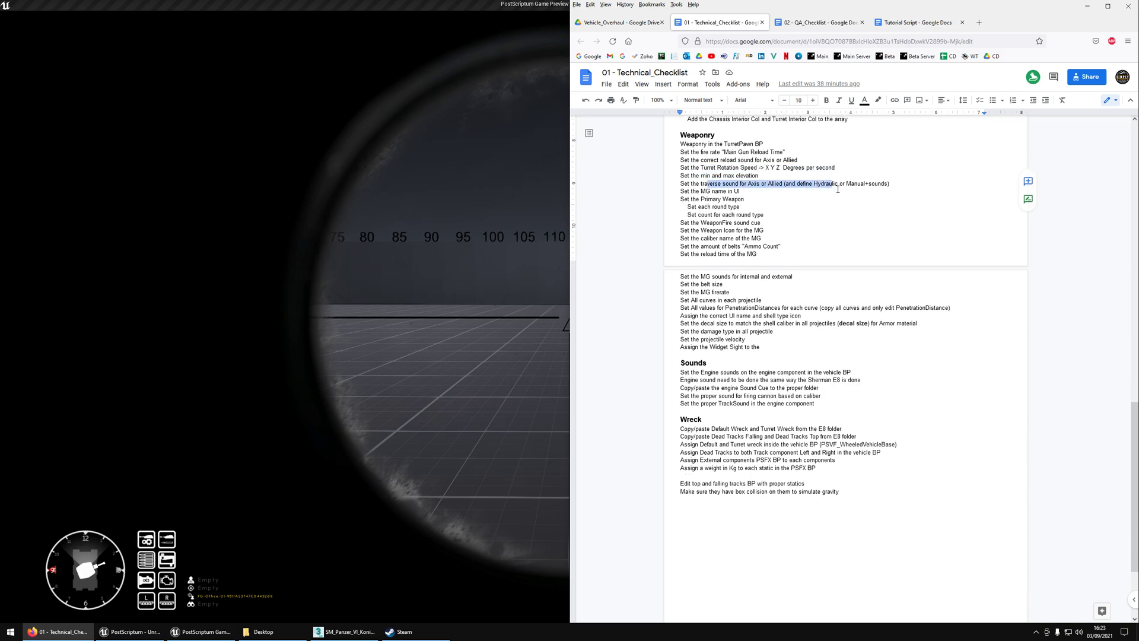
{"action": "left_click_drag", "start_coordinate": [689, 192], "coordinate": [725, 209]}
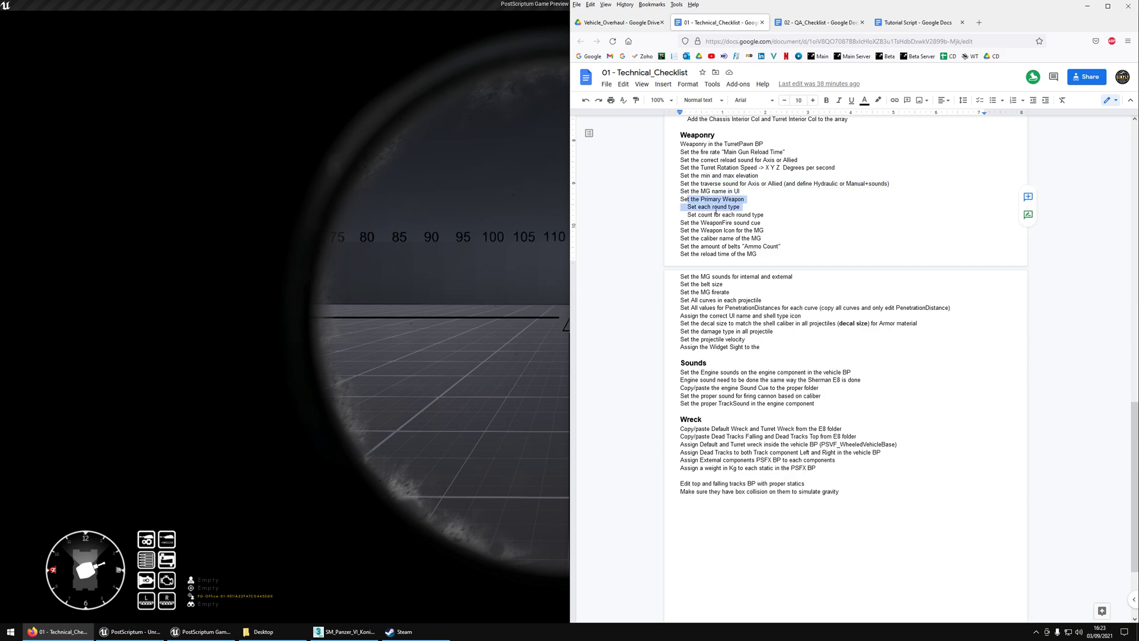
{"action": "left_click_drag", "start_coordinate": [691, 215], "coordinate": [752, 215]}
Step: Review the checklist's Weaponry items from the WeaponFire sound cue through the MG settings to the projectile curves and PenetrationDistances values
{"action": "scroll", "coordinate": [701, 225], "scroll_direction": "down", "scroll_amount": 1}
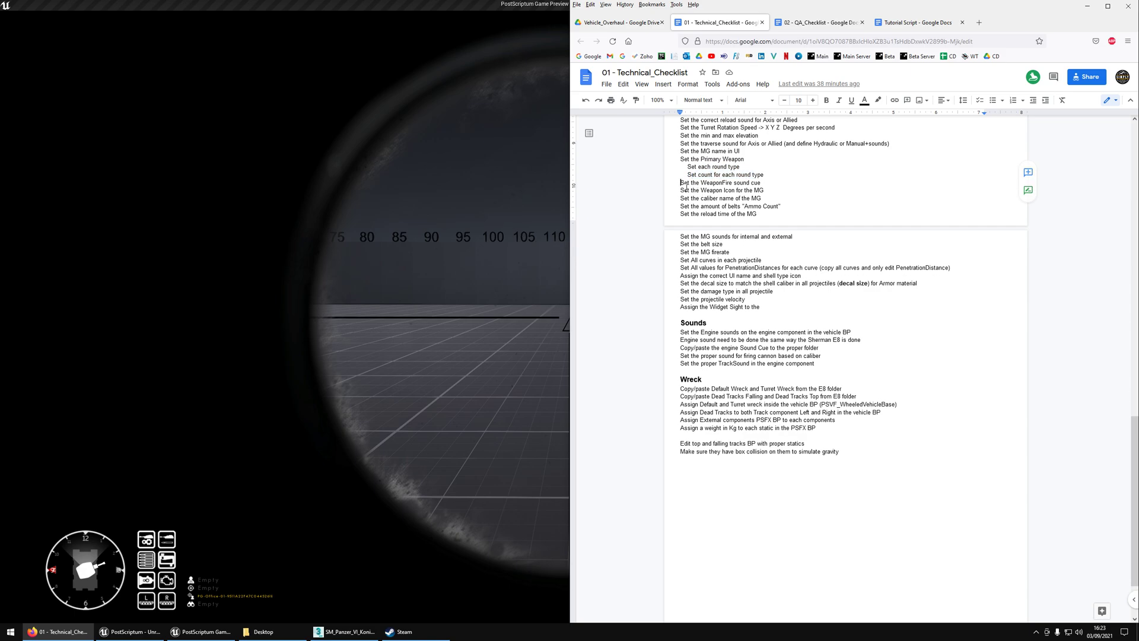
{"action": "left_click_drag", "start_coordinate": [685, 186], "coordinate": [767, 185]}
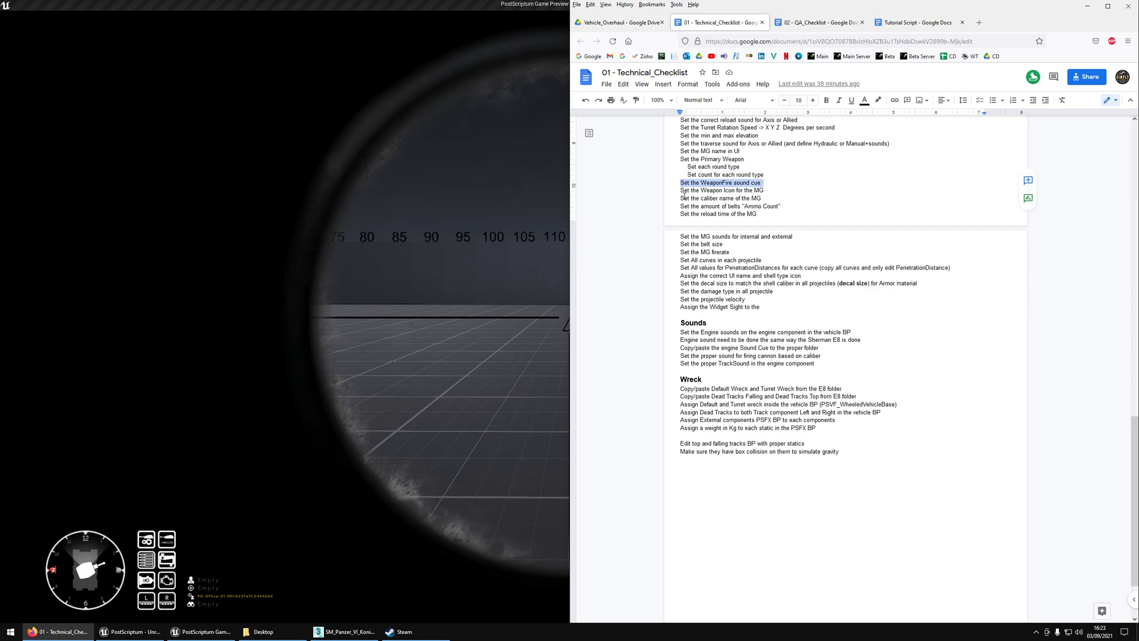
{"action": "left_click_drag", "start_coordinate": [684, 193], "coordinate": [758, 196]}
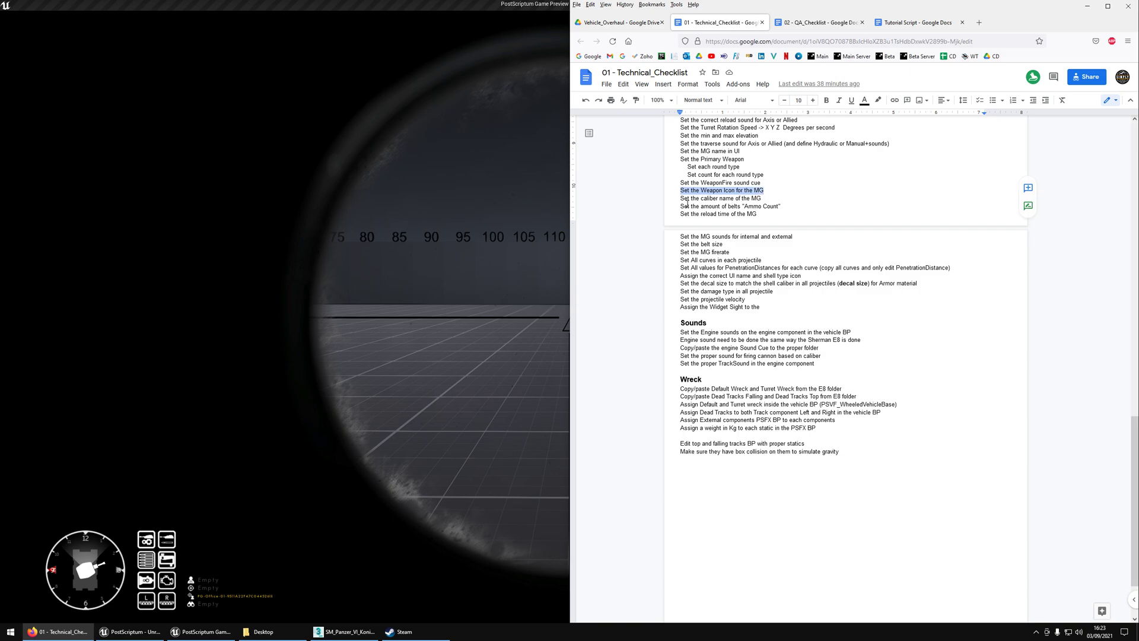
{"action": "left_click_drag", "start_coordinate": [684, 200], "coordinate": [759, 217]}
{"action": "scroll", "coordinate": [732, 210], "scroll_direction": "down", "scroll_amount": 1}
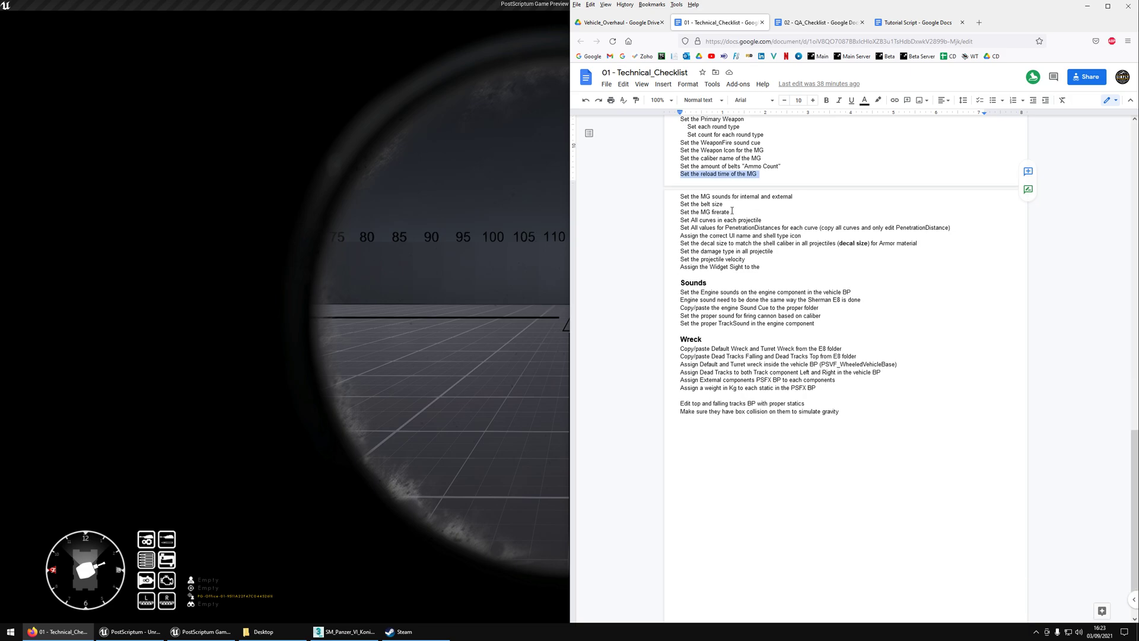
{"action": "left_click_drag", "start_coordinate": [687, 197], "coordinate": [727, 201]}
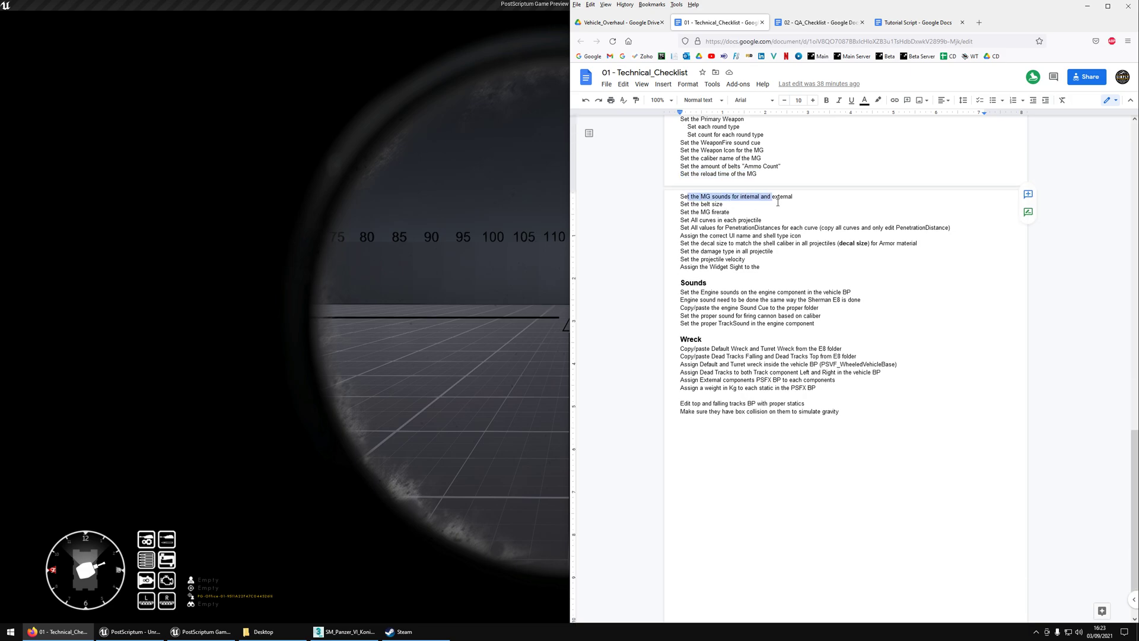
{"action": "left_click", "coordinate": [687, 205]}
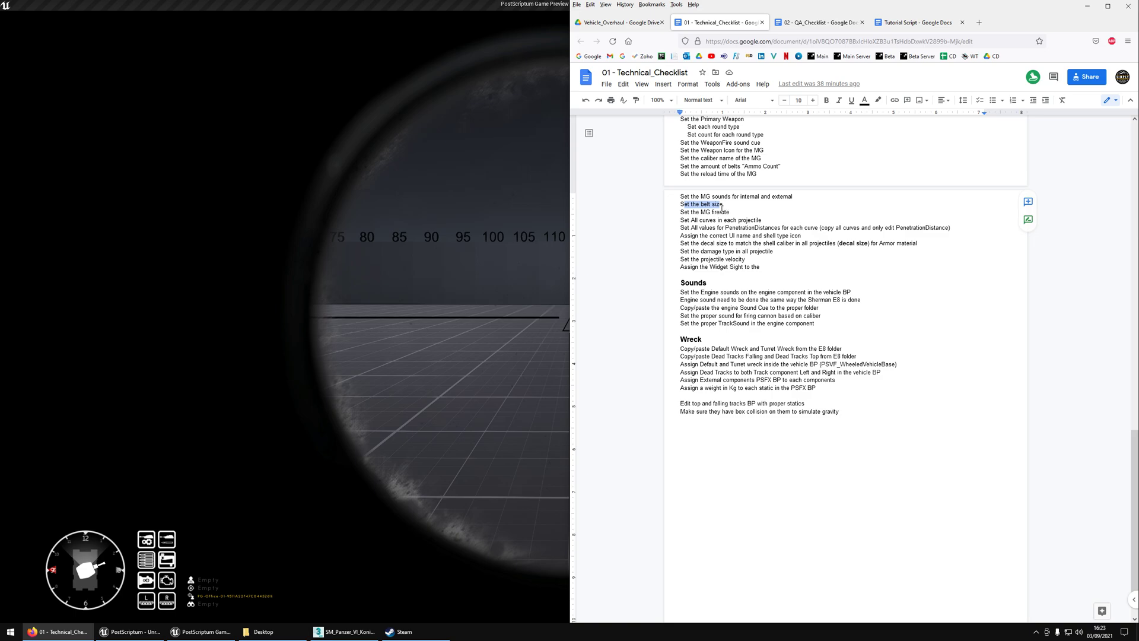
{"action": "left_click_drag", "start_coordinate": [690, 213], "coordinate": [755, 222]}
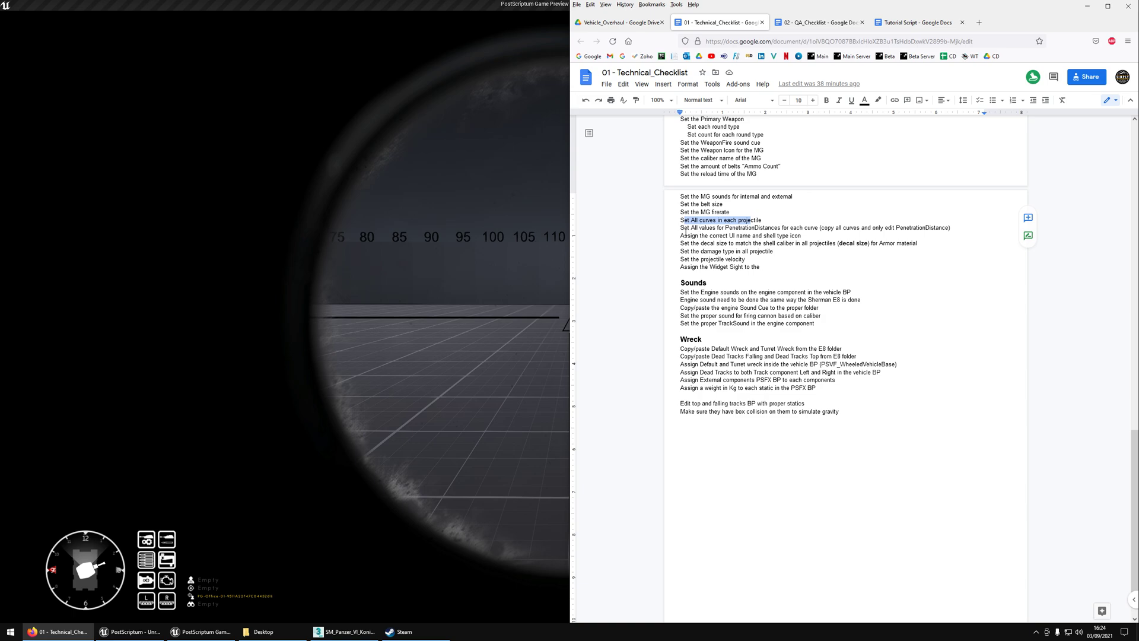
{"action": "left_click_drag", "start_coordinate": [680, 229], "coordinate": [808, 229]}
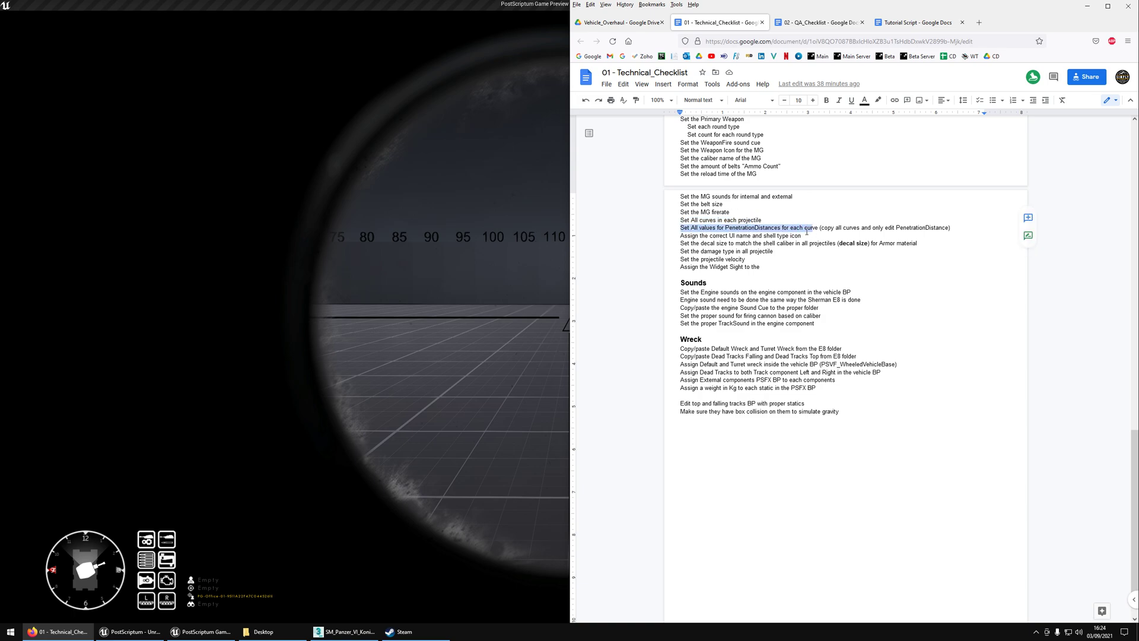
Step: End the game preview and dismiss the message log to return to the level editor
{"action": "left_click", "coordinate": [462, 227]}
{"action": "key", "text": "Escape"}
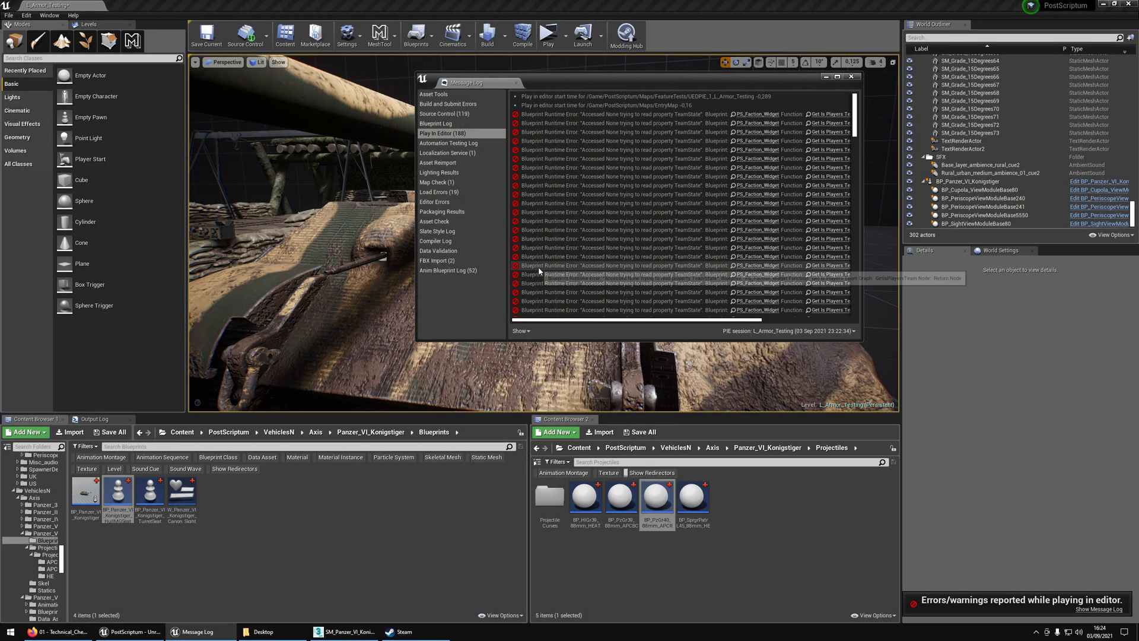
{"action": "key", "text": "alt+Tab"}
{"action": "left_click", "coordinate": [480, 158]}
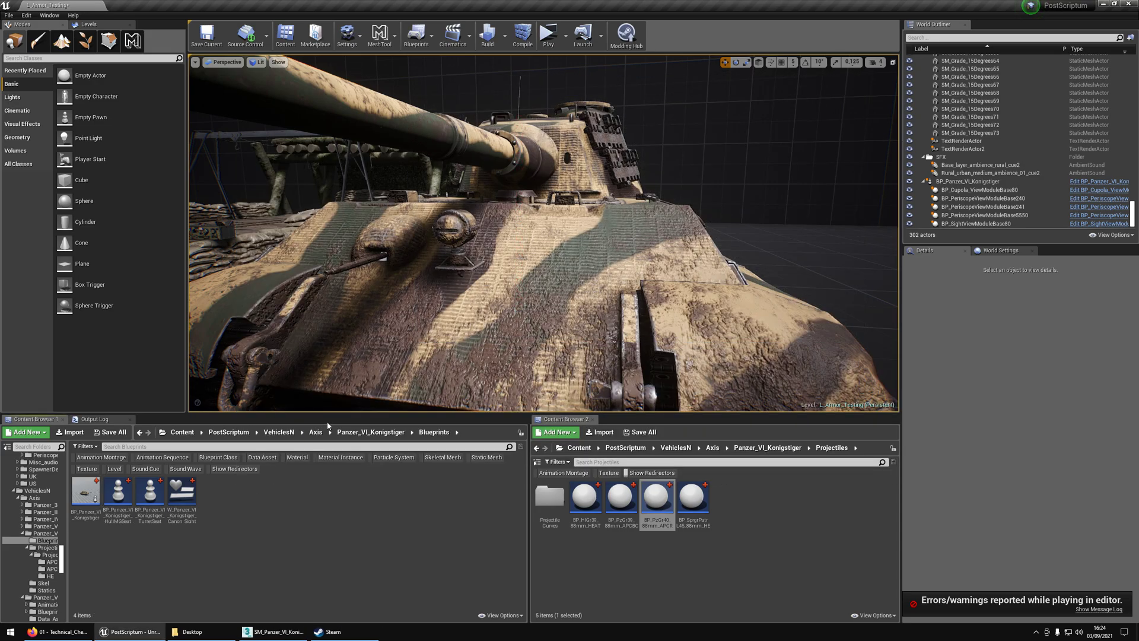
Step: Inspect a key on the third PzGr39 88mm curve in the Konigstiger's APCBC projectile curves folder, and close the curve
{"action": "left_click", "coordinate": [357, 432]}
{"action": "double_click", "coordinate": [117, 496]}
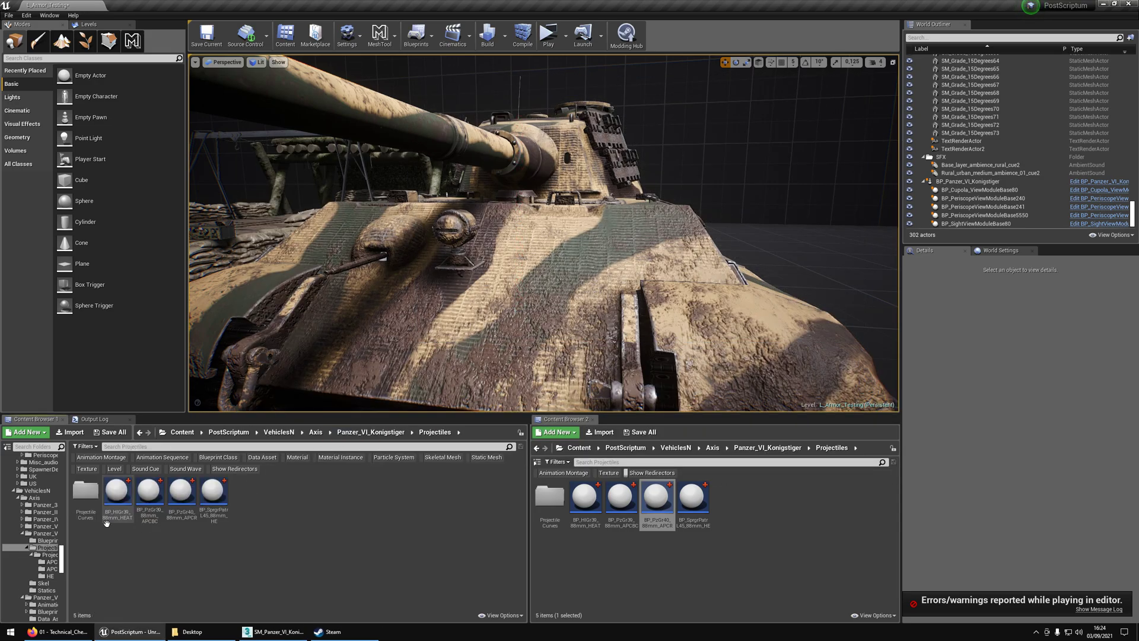
{"action": "double_click", "coordinate": [85, 493]}
{"action": "double_click", "coordinate": [85, 507]}
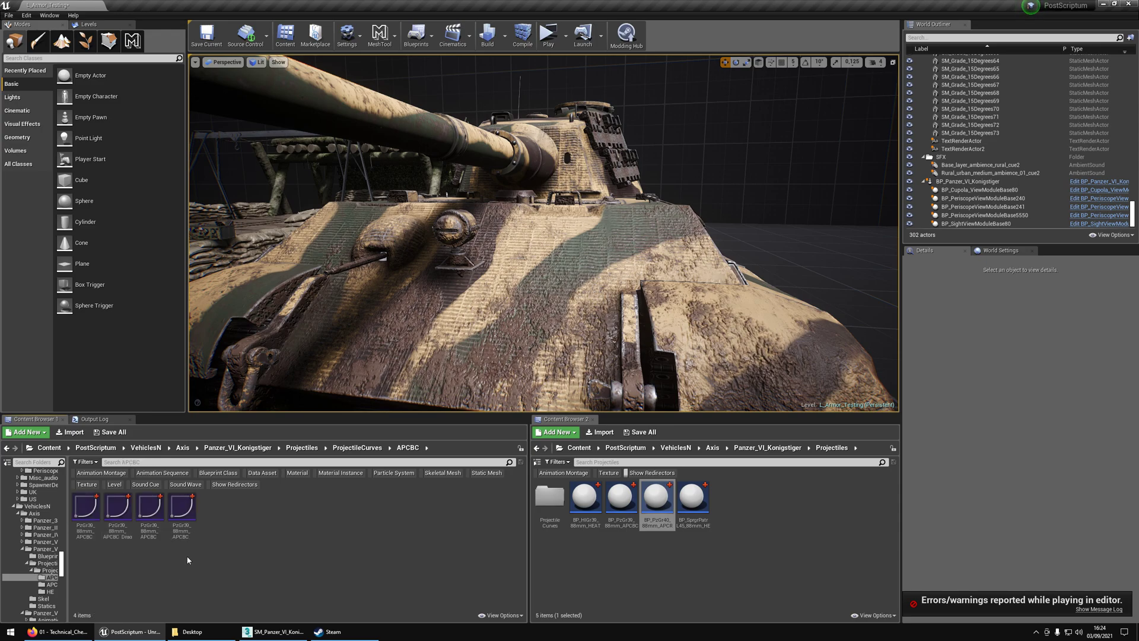
{"action": "double_click", "coordinate": [151, 516]}
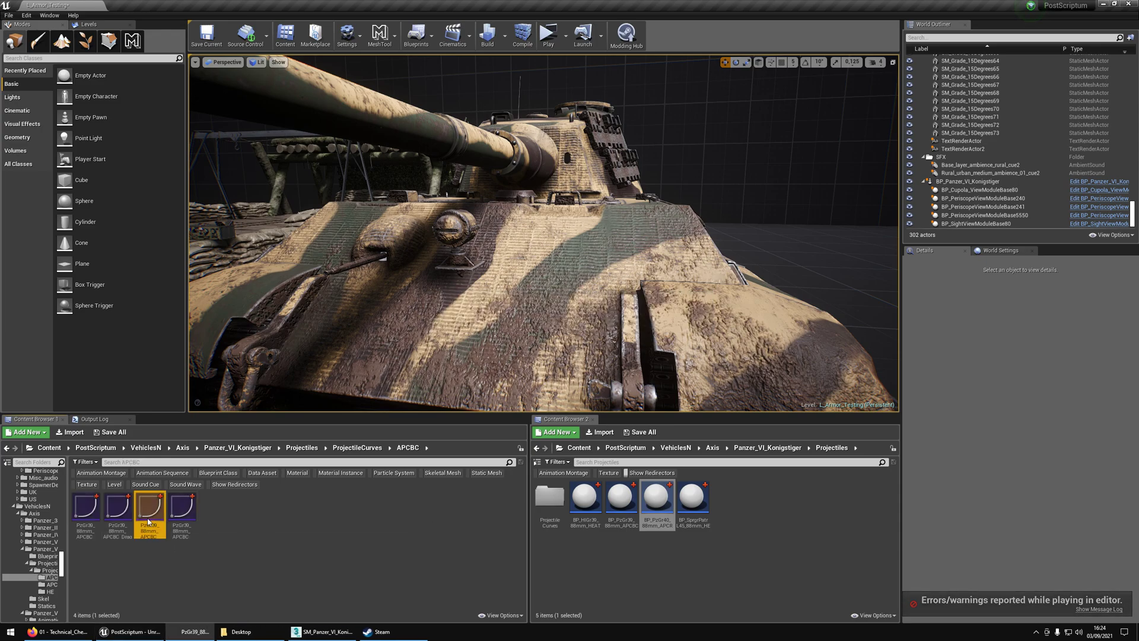
{"action": "left_click", "coordinate": [139, 143]}
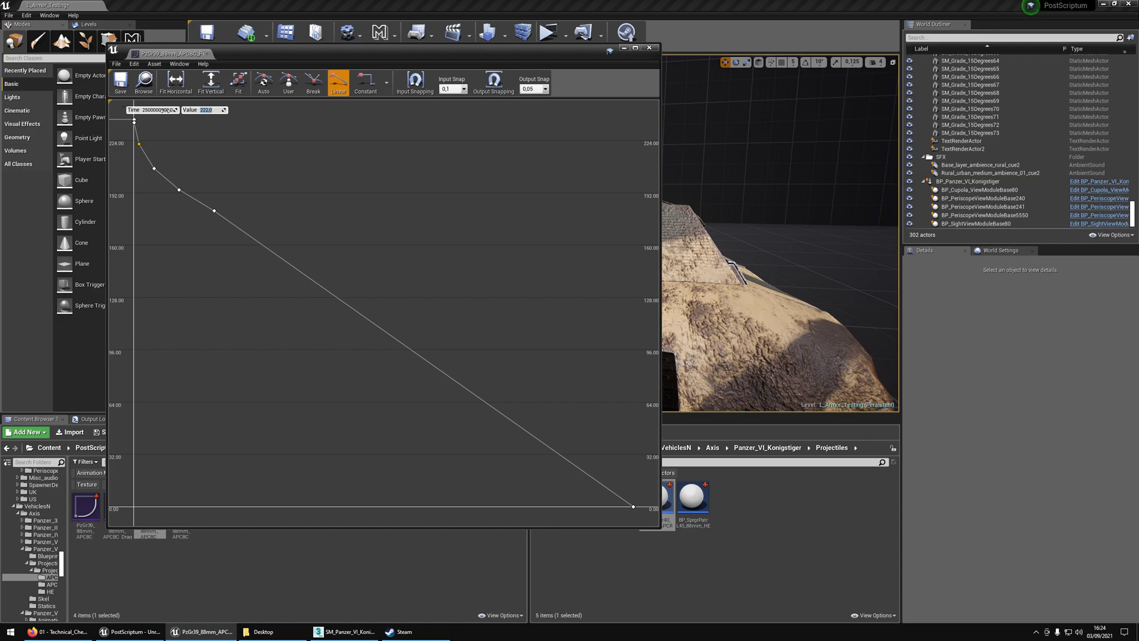
{"action": "key", "text": "alt+F4"}
Step: Review the checklist's UI name, shell icon, decal size and damage type items, viewing the gun muzzle in the level in between
{"action": "key", "text": "alt+Tab"}
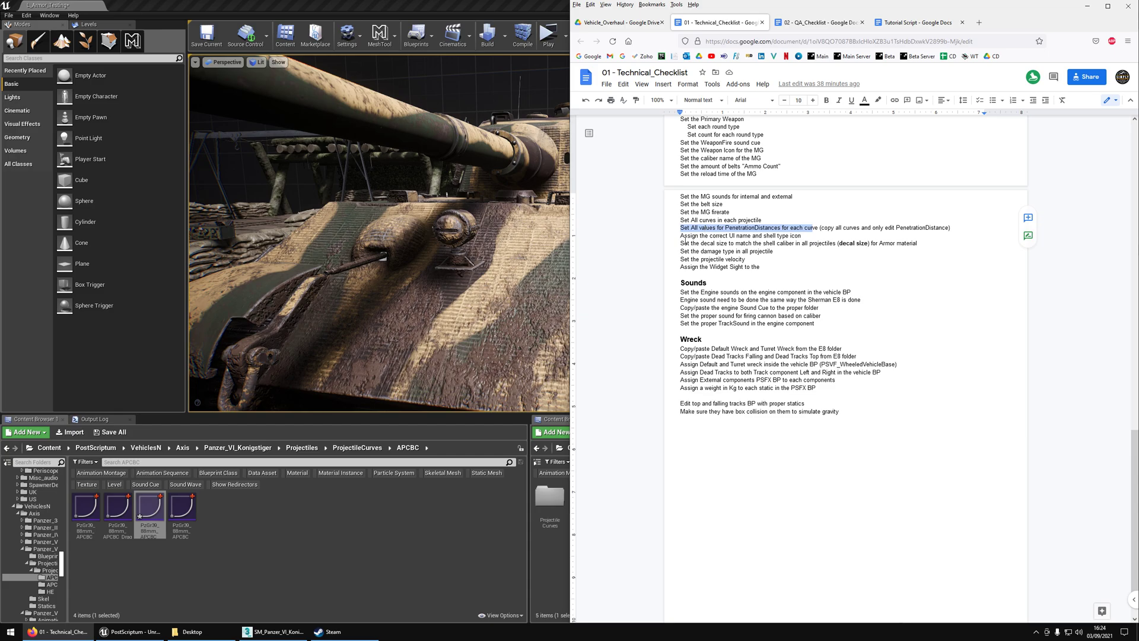
{"action": "left_click_drag", "start_coordinate": [681, 236], "coordinate": [776, 236]}
{"action": "left_click_drag", "start_coordinate": [687, 243], "coordinate": [758, 249]}
{"action": "left_click_drag", "start_coordinate": [836, 245], "coordinate": [919, 247]}
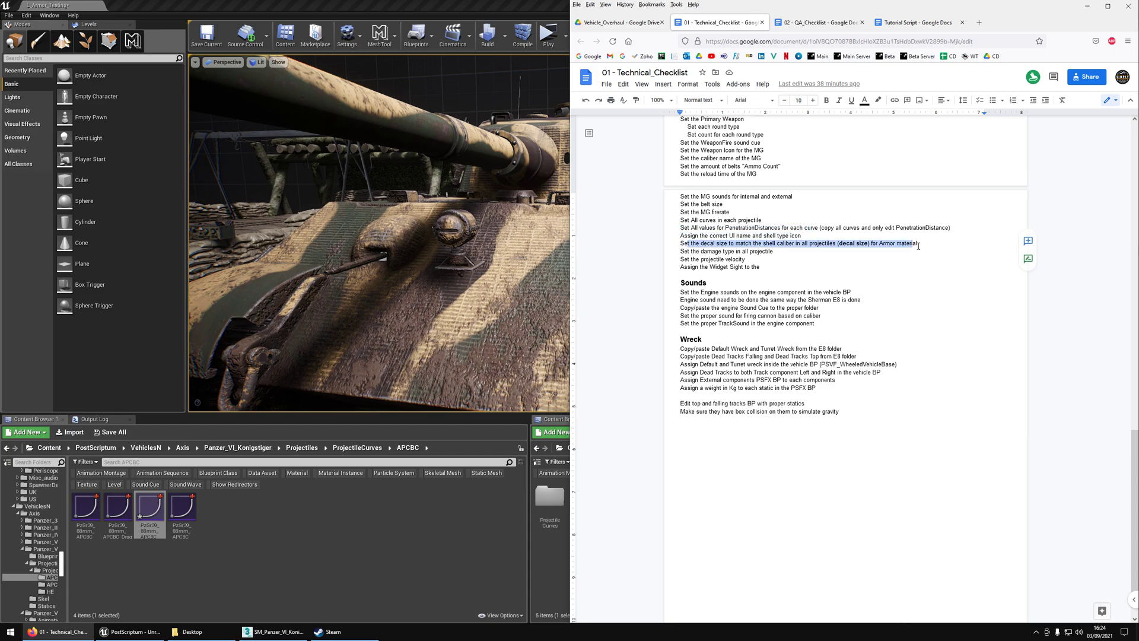
{"action": "left_click", "coordinate": [1087, 8]}
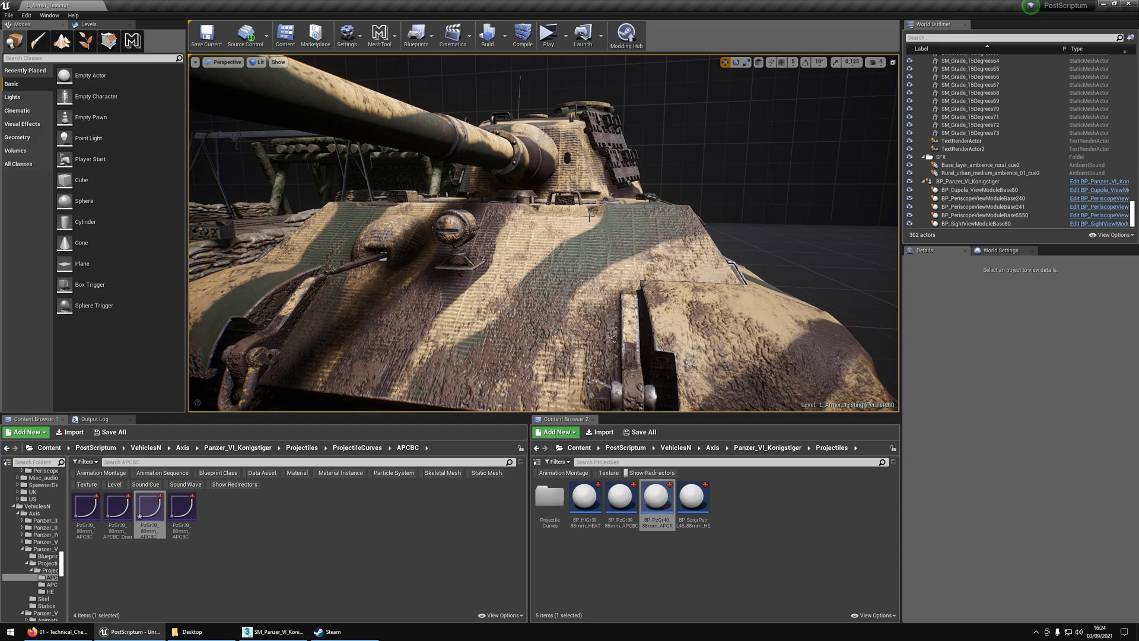
{"action": "right_click_drag", "start_coordinate": [589, 217], "coordinate": [585, 227]}
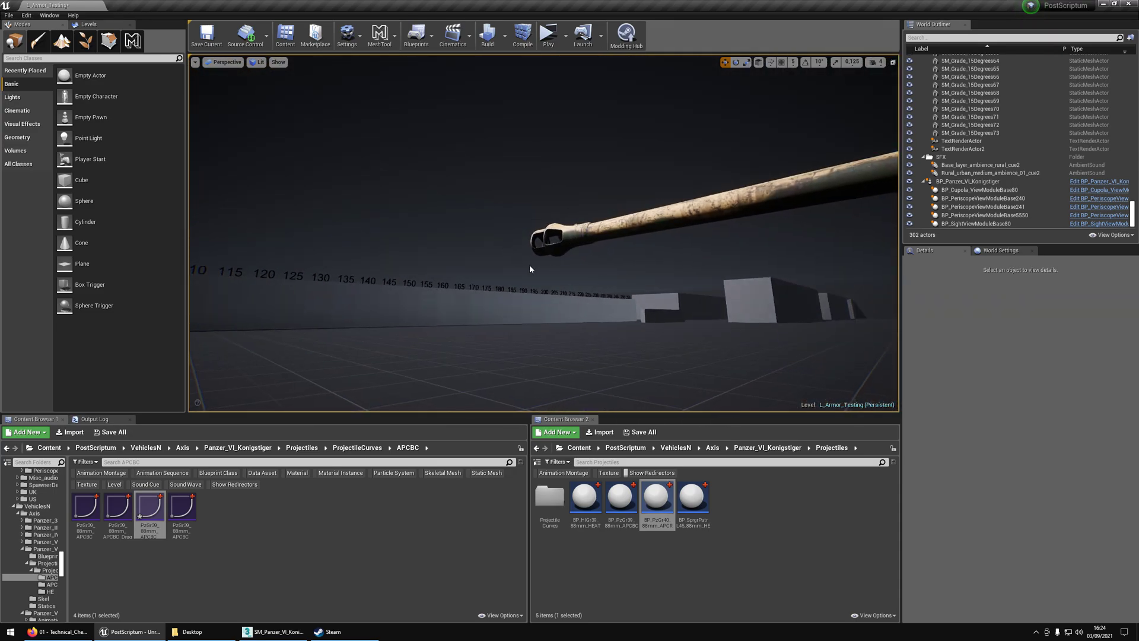
{"action": "key", "text": "alt+Tab"}
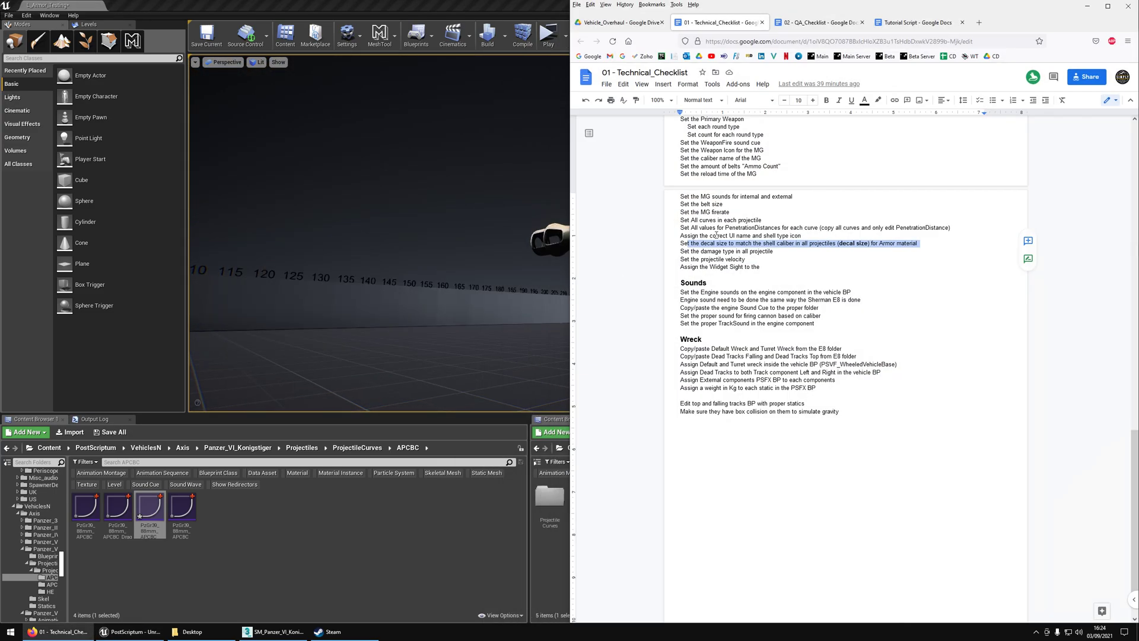
{"action": "left_click", "coordinate": [688, 254]}
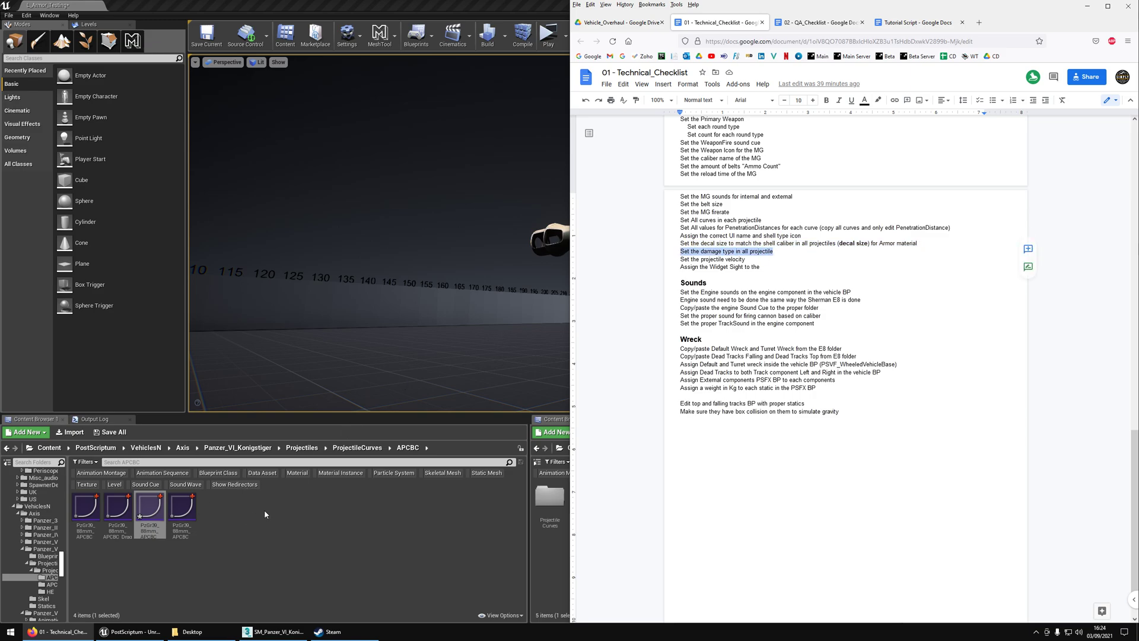
Step: Return to the Konigstiger's Projectiles folder in the editor and open the PzGr39 88mm APCBC projectile blueprint
{"action": "left_click", "coordinate": [343, 451]}
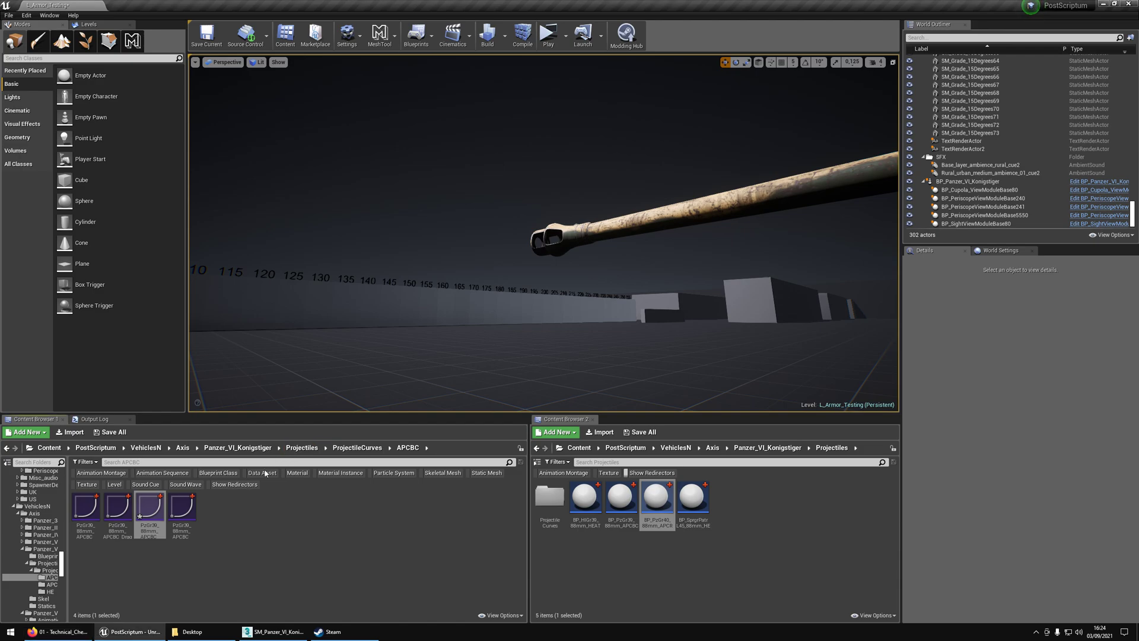
{"action": "left_click", "coordinate": [301, 447]}
{"action": "left_click", "coordinate": [125, 511]}
{"action": "double_click", "coordinate": [148, 492]}
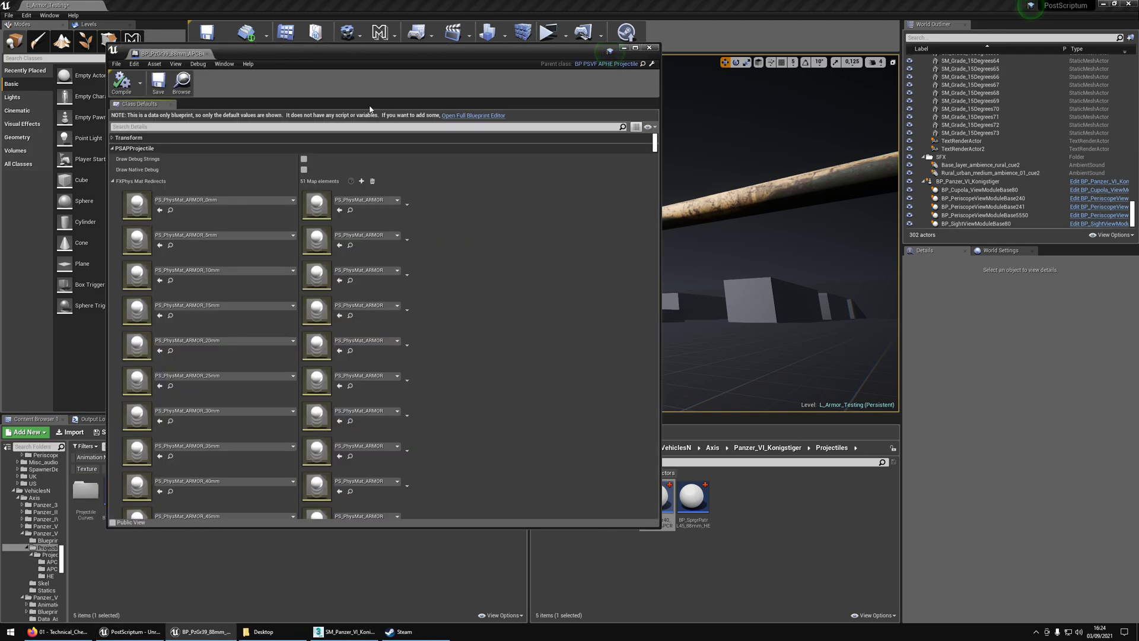
Step: Filter the PzGr39 projectile's defaults by "damage" to check its damage type, and highlight the projectile velocity item in the checklist
{"action": "left_click", "coordinate": [367, 126]}
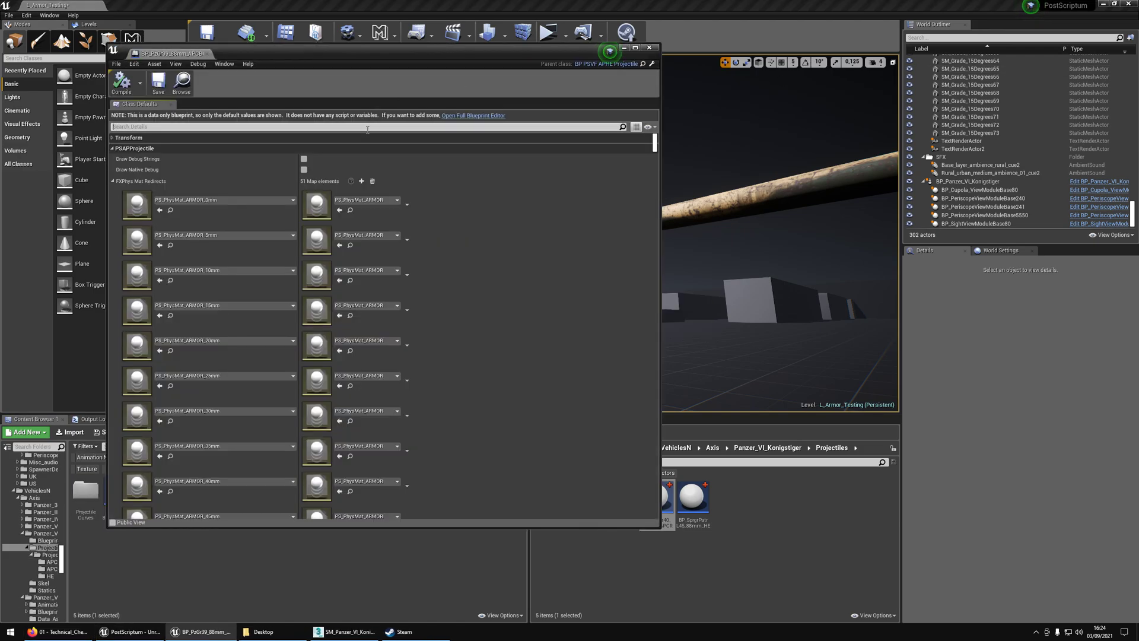
{"action": "type", "text": "damage"}
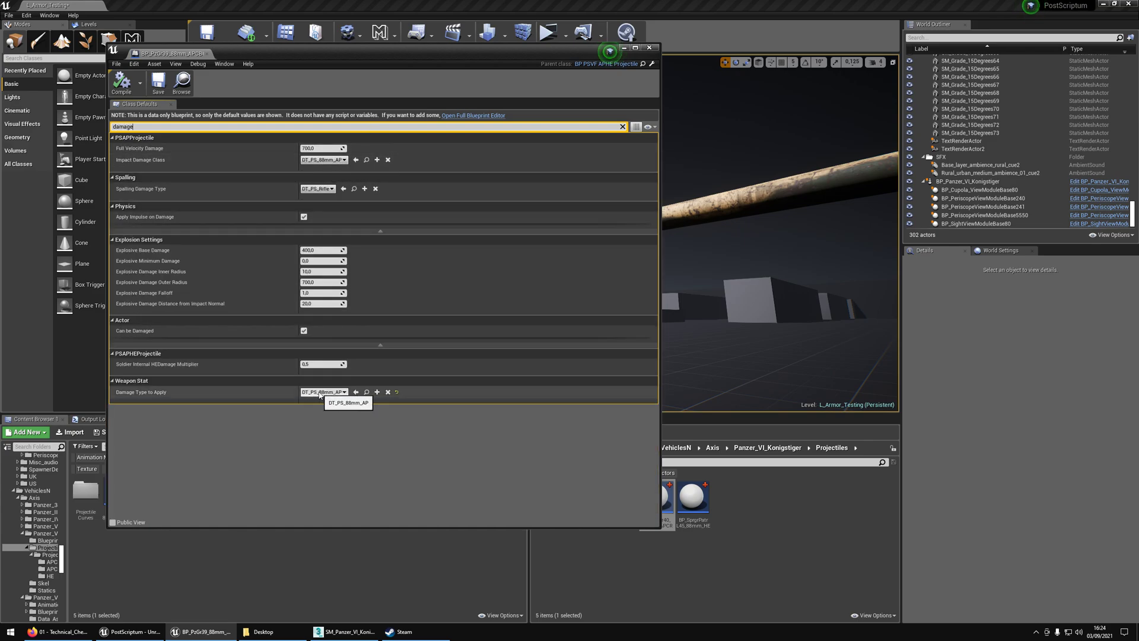
{"action": "key", "text": "alt+Tab"}
{"action": "key", "text": "alt+Tab"}
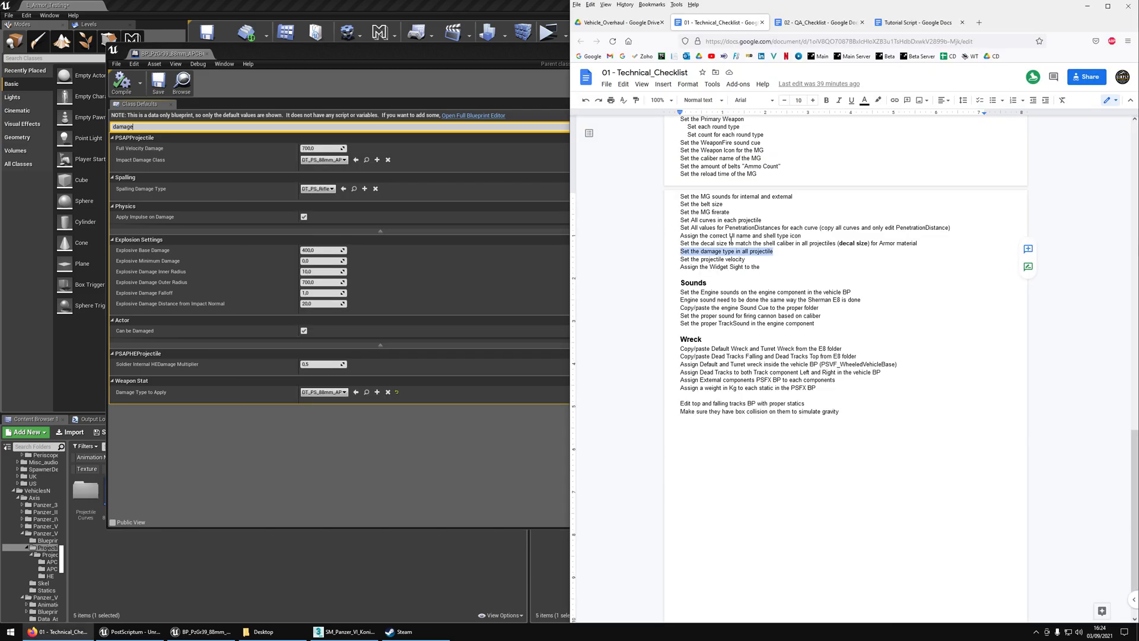
{"action": "left_click_drag", "start_coordinate": [681, 259], "coordinate": [716, 267]}
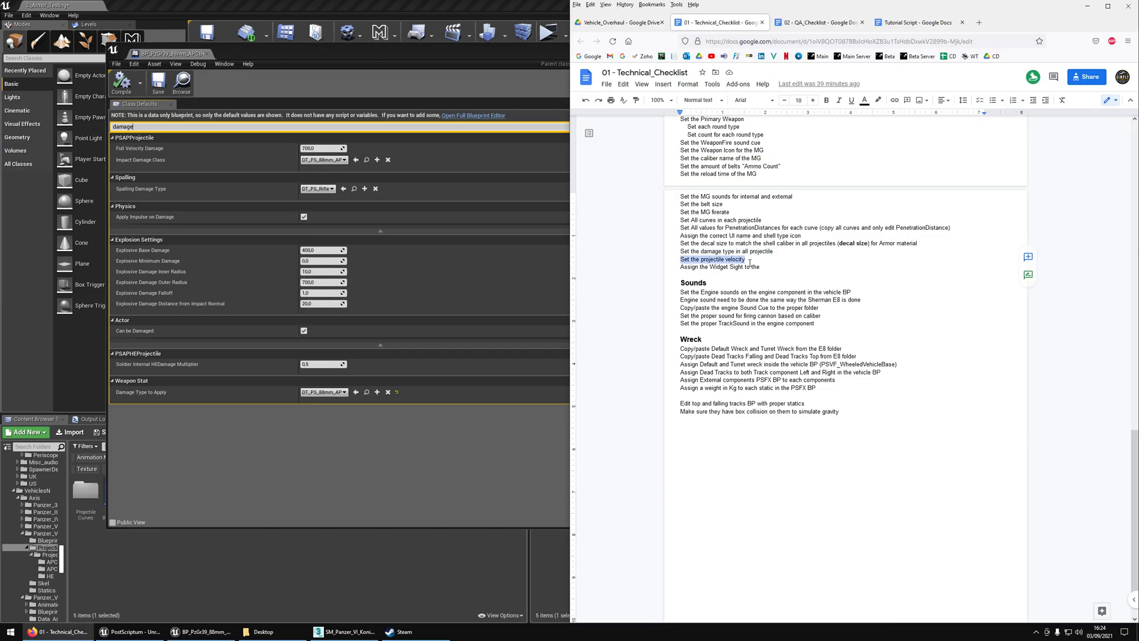
Step: Filter the PzGr39 projectile's defaults by "speed" to inspect its Initial Speed
{"action": "left_click", "coordinate": [200, 128]}
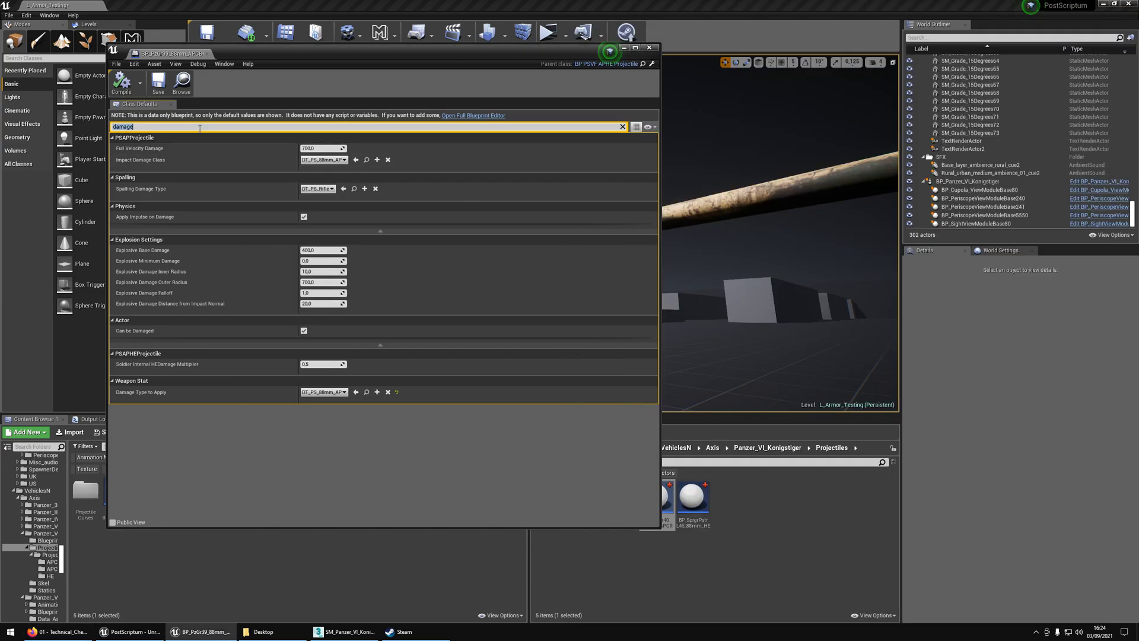
{"action": "type", "text": "speed"}
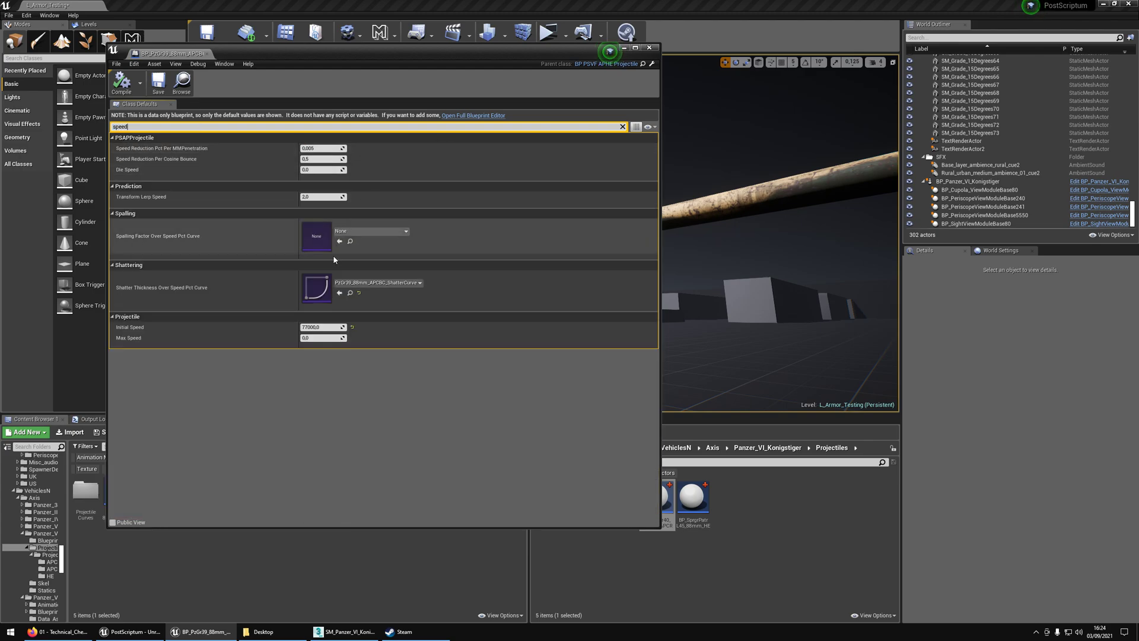
{"action": "left_click", "coordinate": [320, 328]}
Step: Complete the checklist's widget sight item as "Assign the Widget Sight to the MG", and close the projectile blueprint in the editor
{"action": "key", "text": "alt+Tab"}
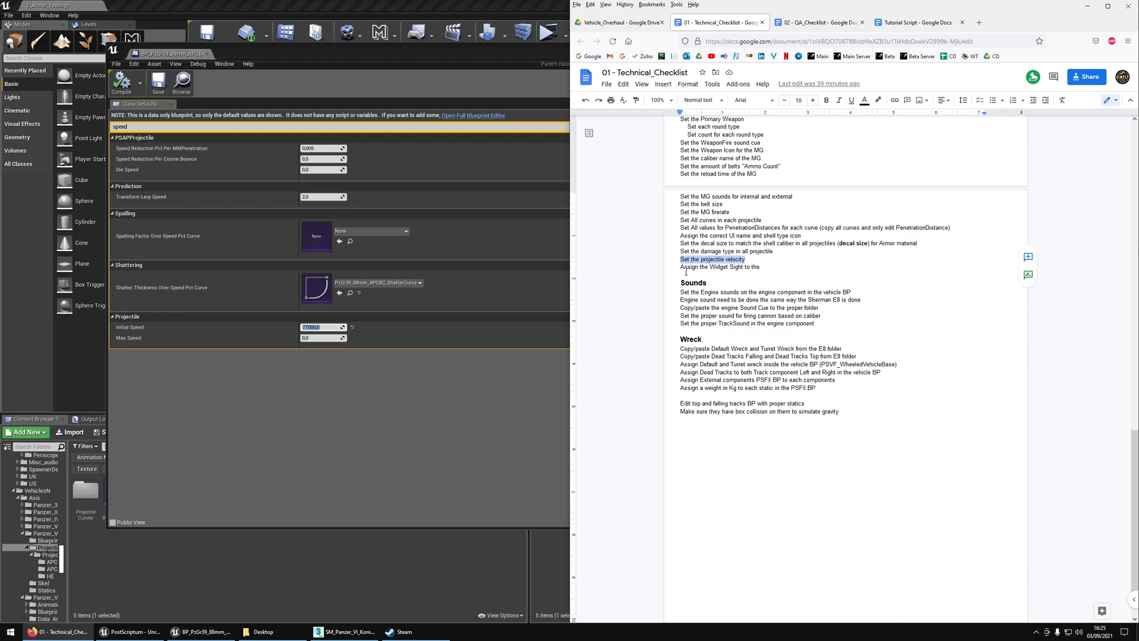
{"action": "left_click_drag", "start_coordinate": [681, 267], "coordinate": [741, 269]}
{"action": "left_click", "coordinate": [765, 269]}
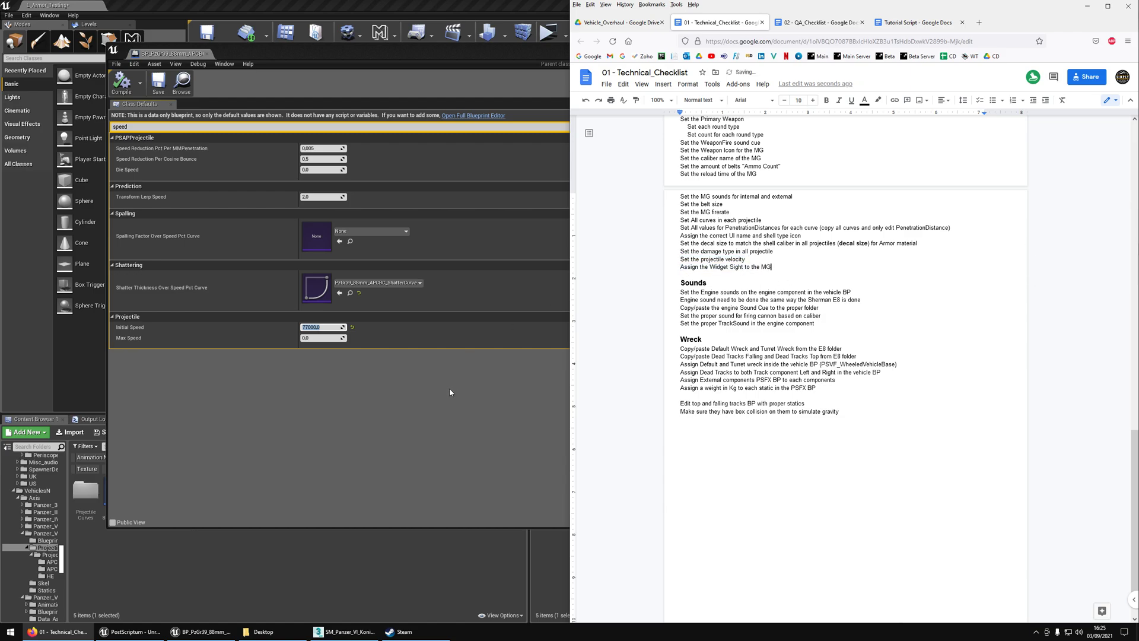
{"action": "left_click", "coordinate": [403, 369]}
{"action": "middle_click", "coordinate": [169, 53]}
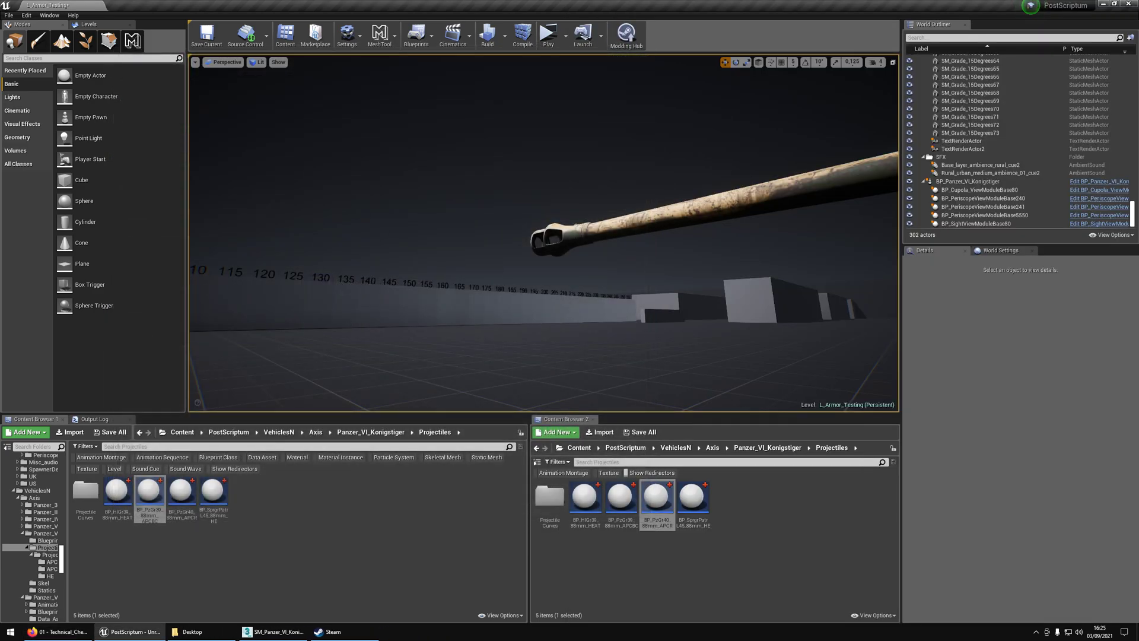
Step: Open the Konigstiger's vehicle blueprint from the tank in the level and select its root component
{"action": "right_click_drag", "start_coordinate": [409, 207], "coordinate": [541, 241]}
{"action": "right_click", "coordinate": [542, 242]}
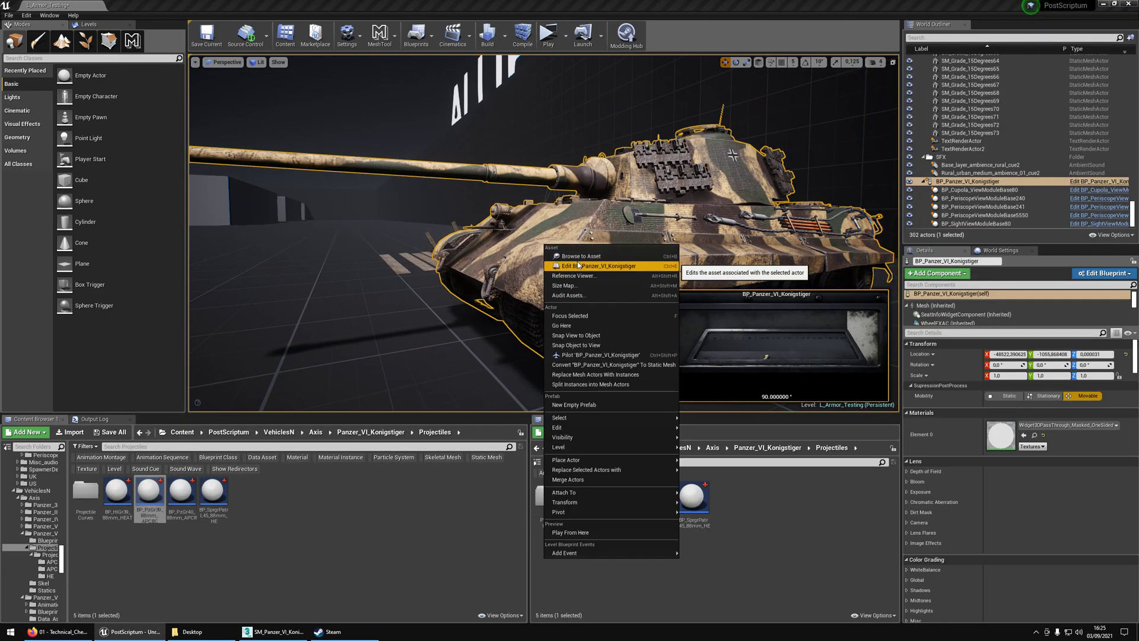
{"action": "left_click", "coordinate": [578, 261]}
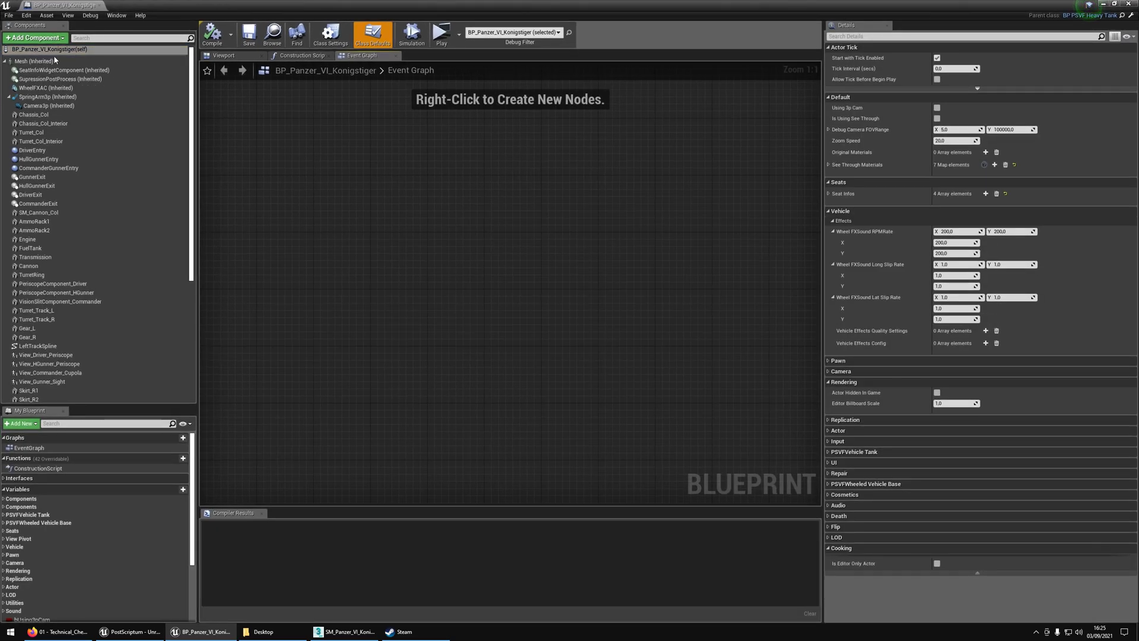
{"action": "left_click", "coordinate": [53, 51]}
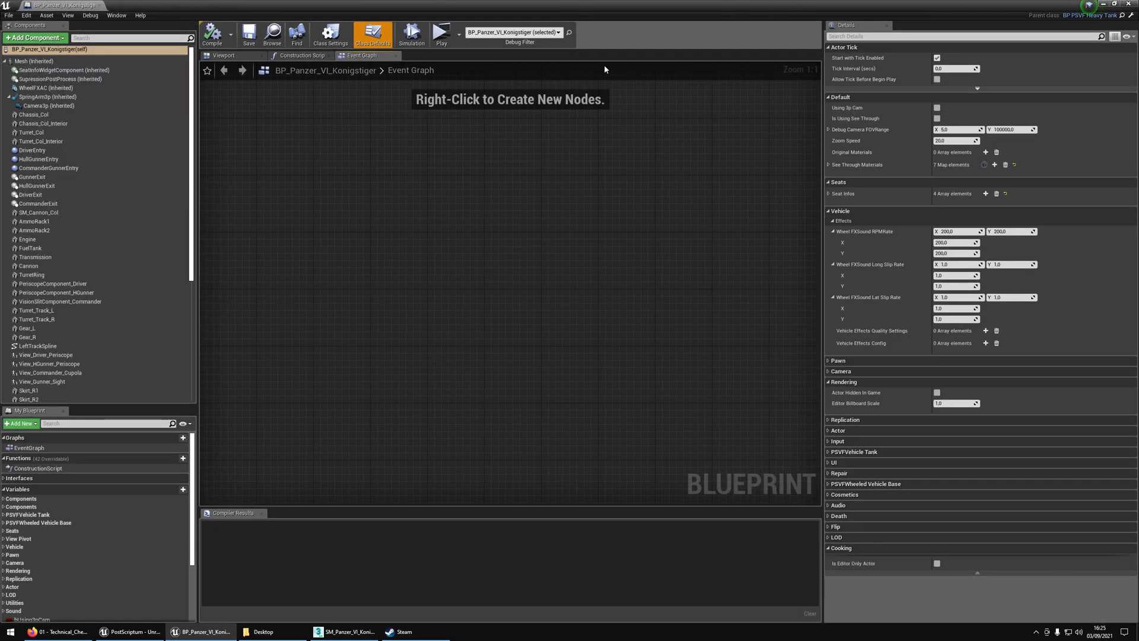
Step: Expand the hull gunner's seat views in Seat Infos, locate the first view's overlay widget in the content browser, and close the blueprint
{"action": "left_click", "coordinate": [828, 193]}
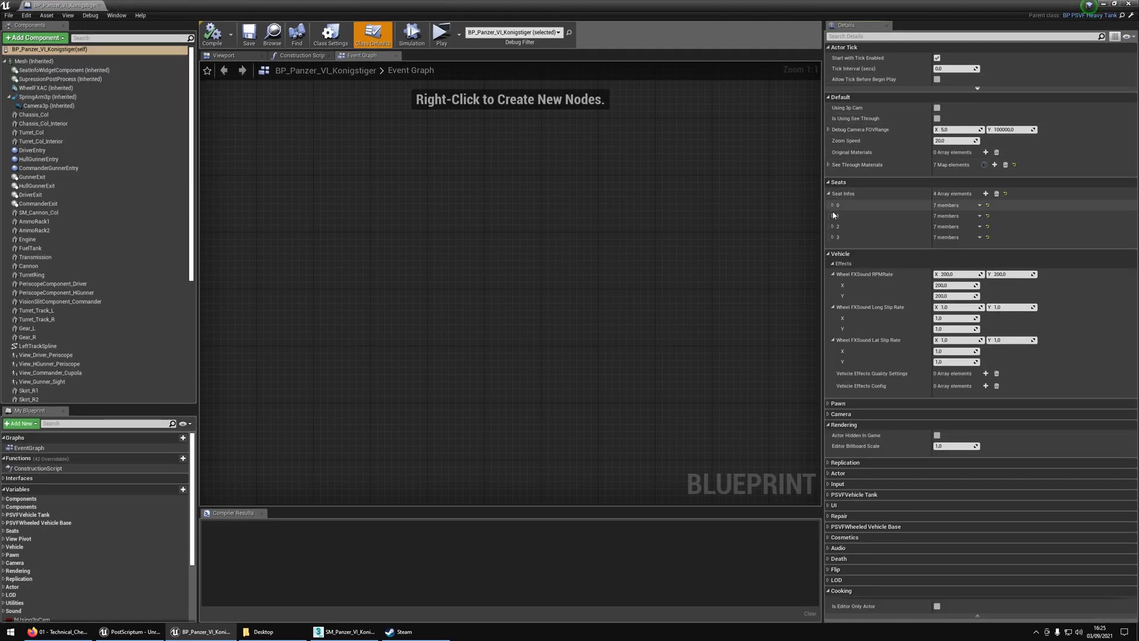
{"action": "left_click", "coordinate": [833, 227]}
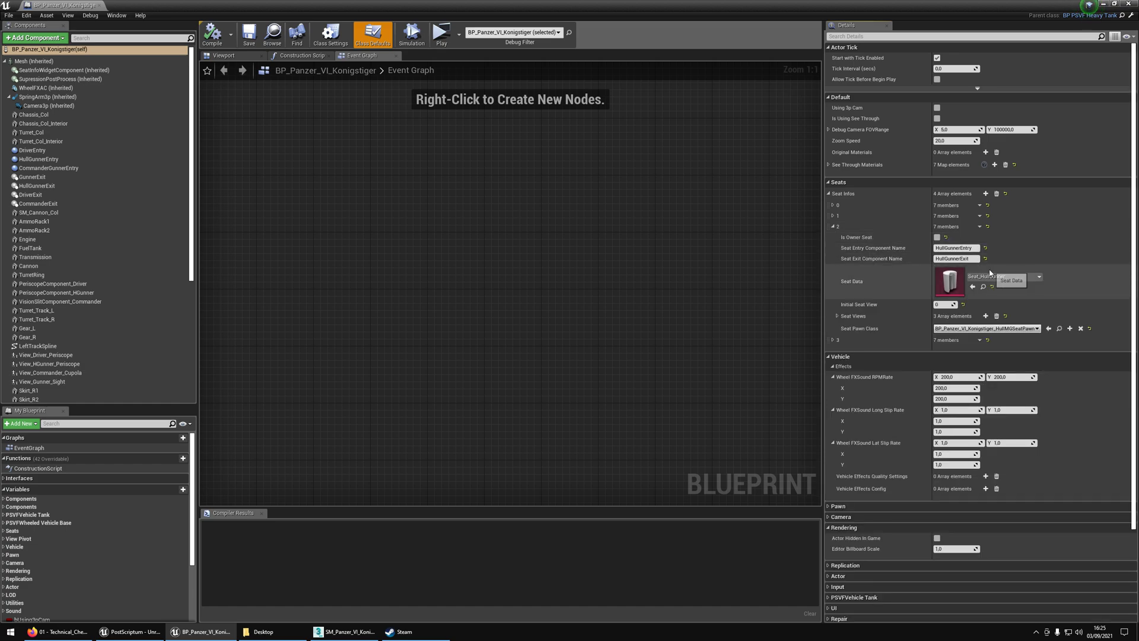
{"action": "left_click", "coordinate": [837, 315]}
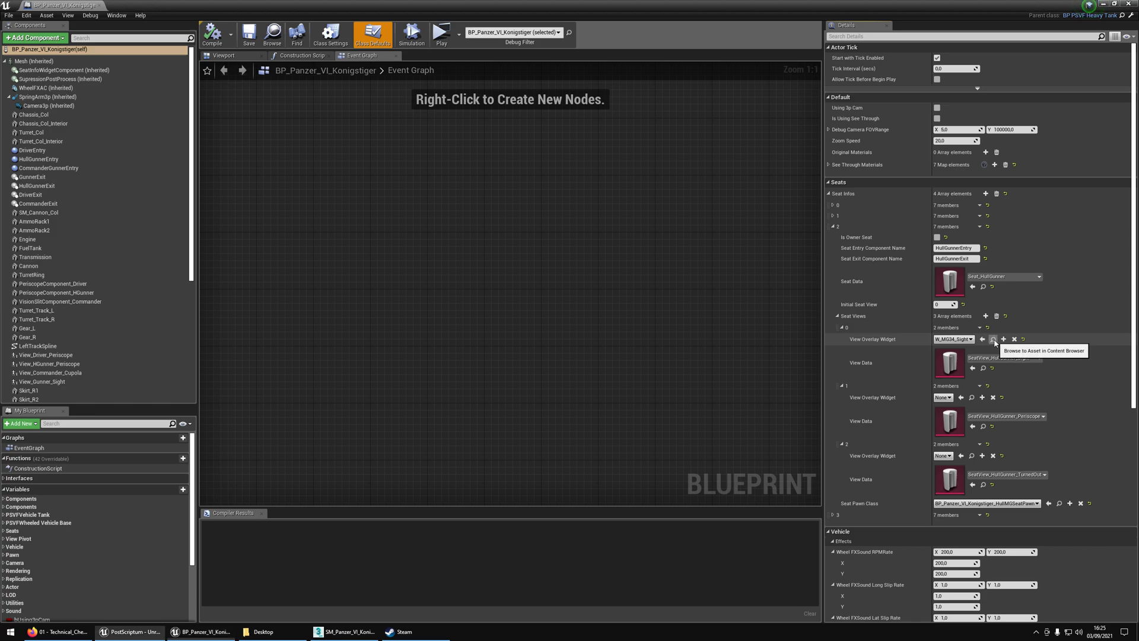
{"action": "middle_click", "coordinate": [60, 5]}
Step: Review the checklist's Weaponry, Sounds and Wreck sections, and highlight the item about setting engine sounds on the engine component
{"action": "key", "text": "alt+Tab"}
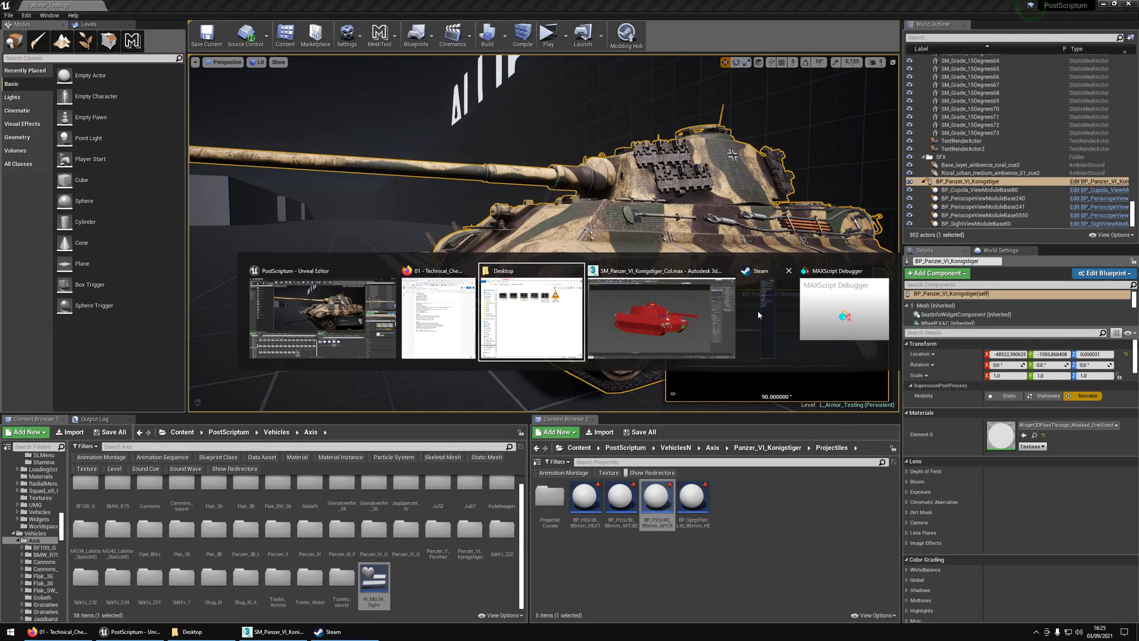
{"action": "scroll", "coordinate": [784, 273], "scroll_direction": "up", "scroll_amount": 1}
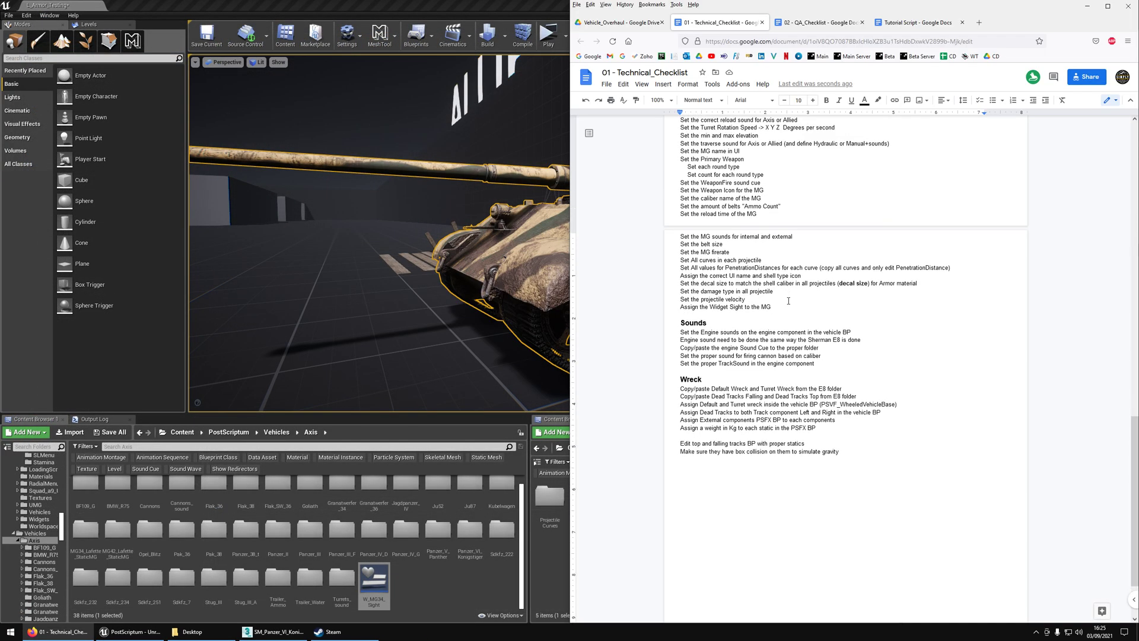
{"action": "left_click_drag", "start_coordinate": [784, 308], "coordinate": [680, 253]}
{"action": "scroll", "coordinate": [682, 299], "scroll_direction": "down", "scroll_amount": 2}
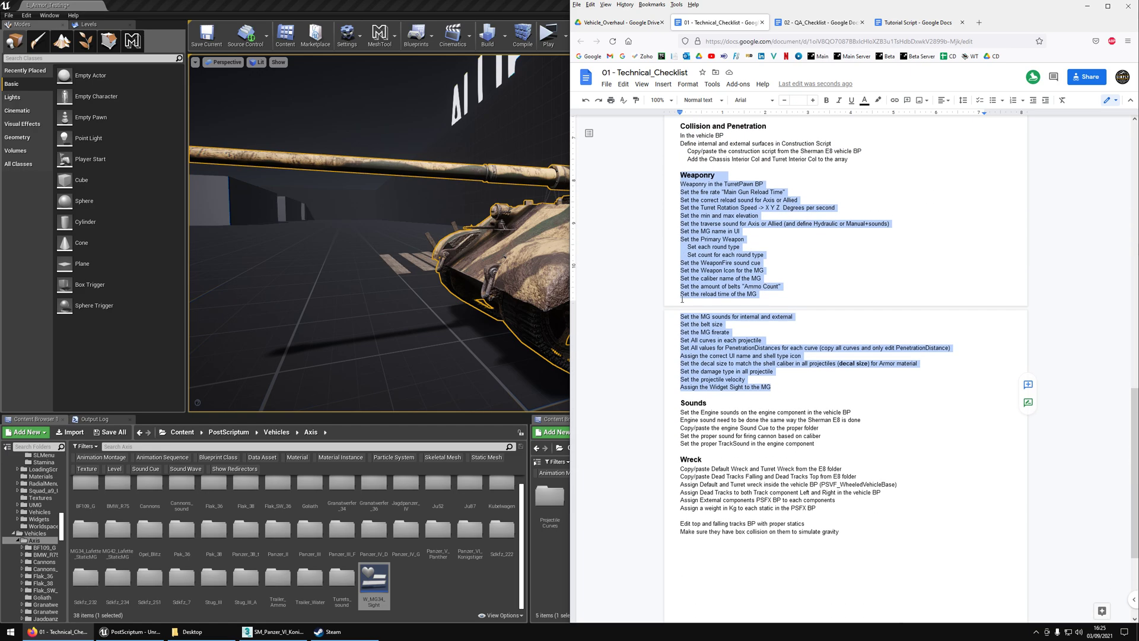
{"action": "left_click_drag", "start_coordinate": [676, 415], "coordinate": [701, 415]}
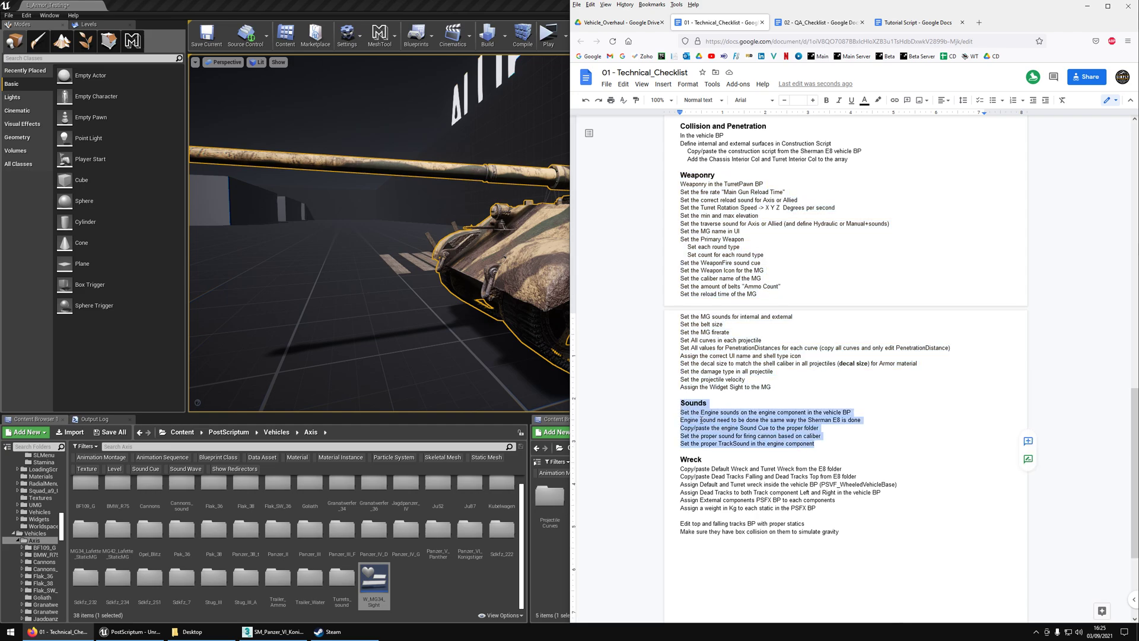
{"action": "scroll", "coordinate": [702, 420], "scroll_direction": "down", "scroll_amount": 2}
{"action": "left_click_drag", "start_coordinate": [679, 378], "coordinate": [861, 456]}
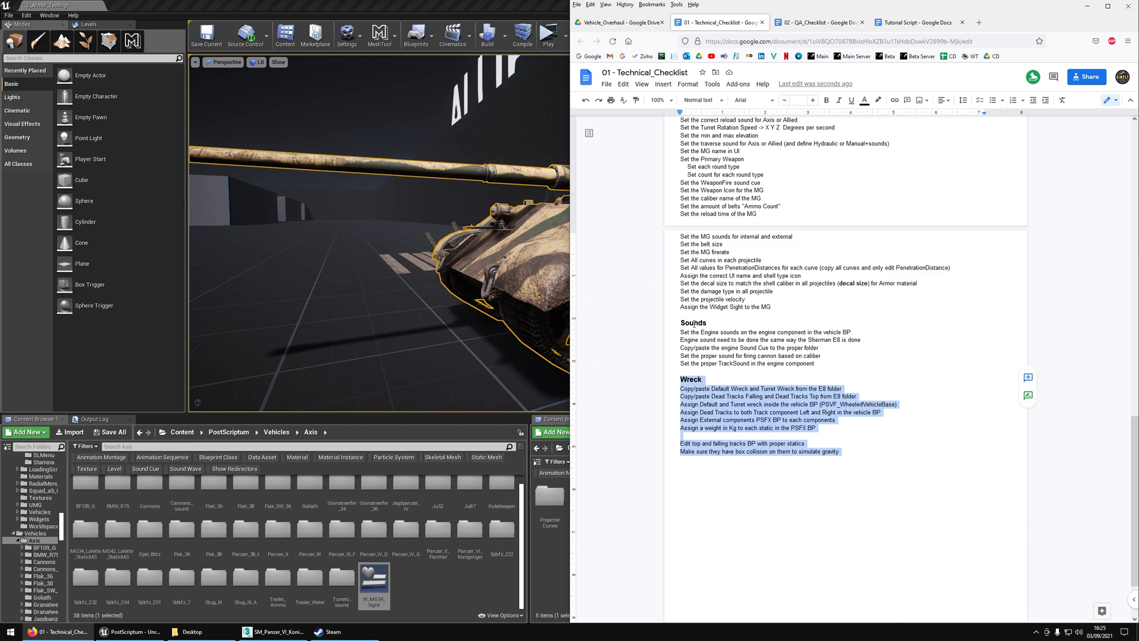
{"action": "left_click_drag", "start_coordinate": [682, 336], "coordinate": [842, 338]}
Step: Reopen the Konigstiger's vehicle blueprint from the level and select the Engine component inside the hull in the blueprint's viewport
{"action": "key", "text": "alt+Tab"}
{"action": "right_click", "coordinate": [489, 220]}
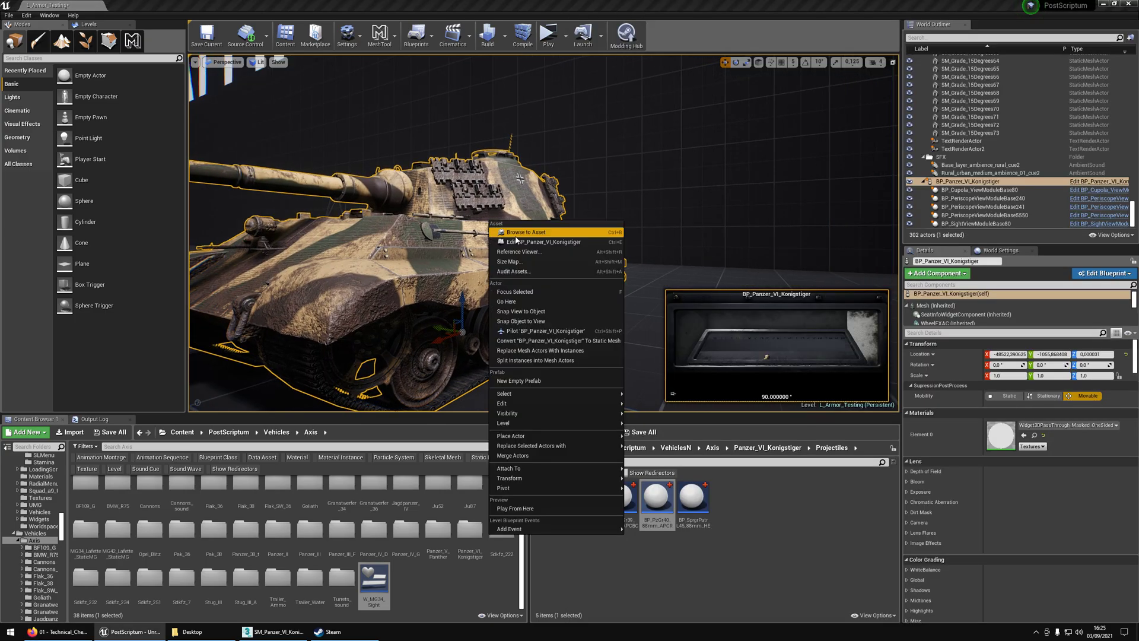
{"action": "left_click", "coordinate": [516, 231]}
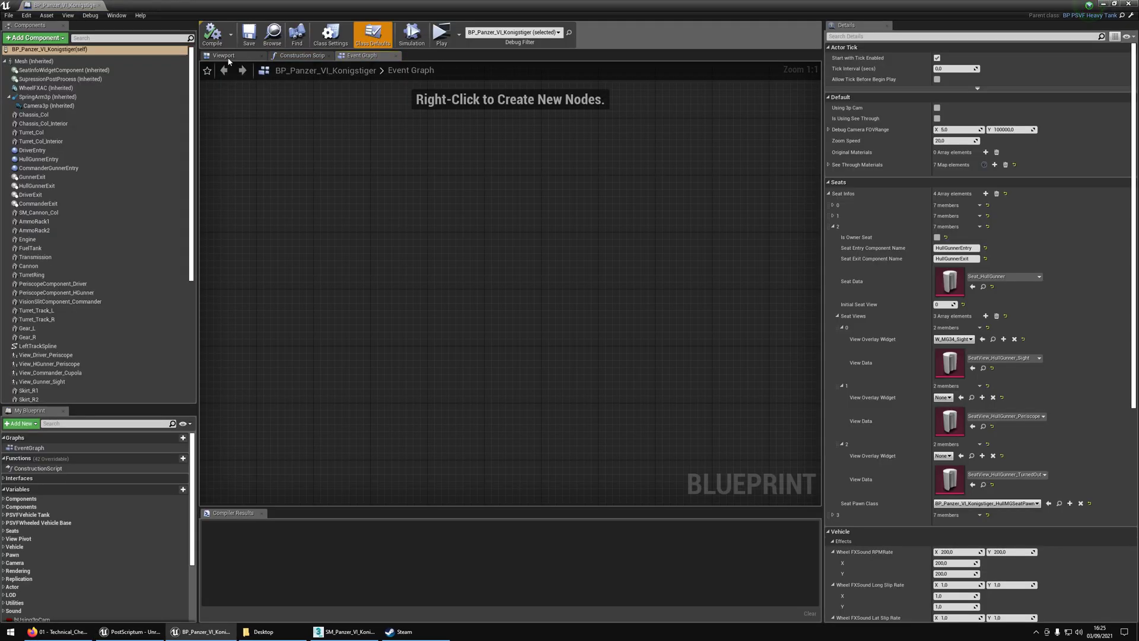
{"action": "left_click", "coordinate": [225, 56]}
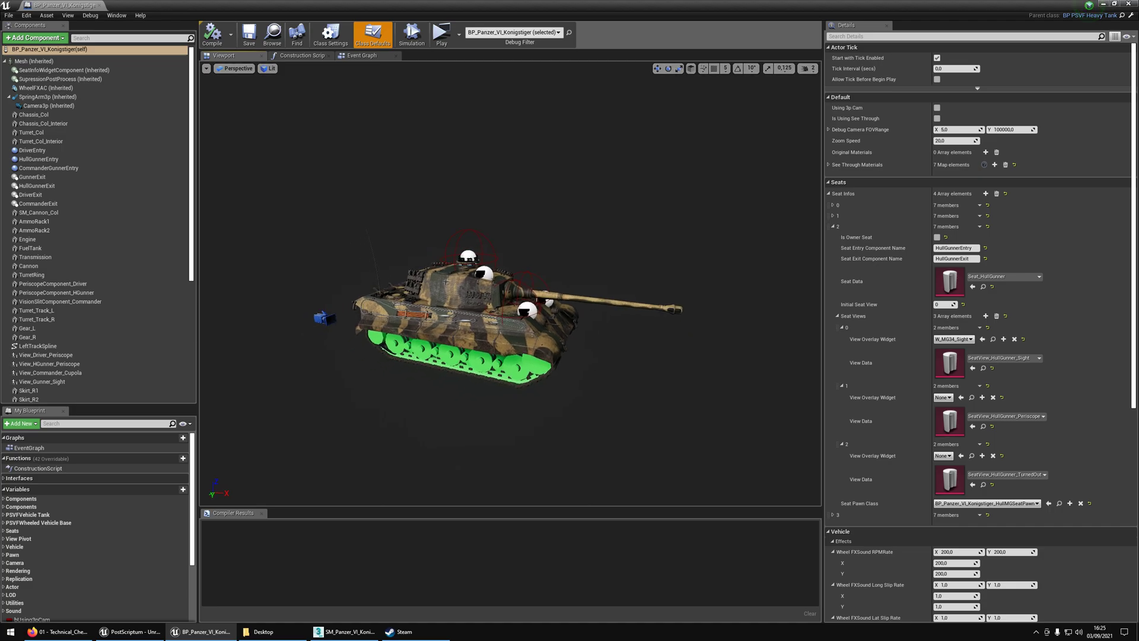
{"action": "key", "text": "w"}
{"action": "right_click_drag", "start_coordinate": [510, 284], "coordinate": [640, 285]}
{"action": "key", "text": "w"}
{"action": "left_click", "coordinate": [510, 284]}
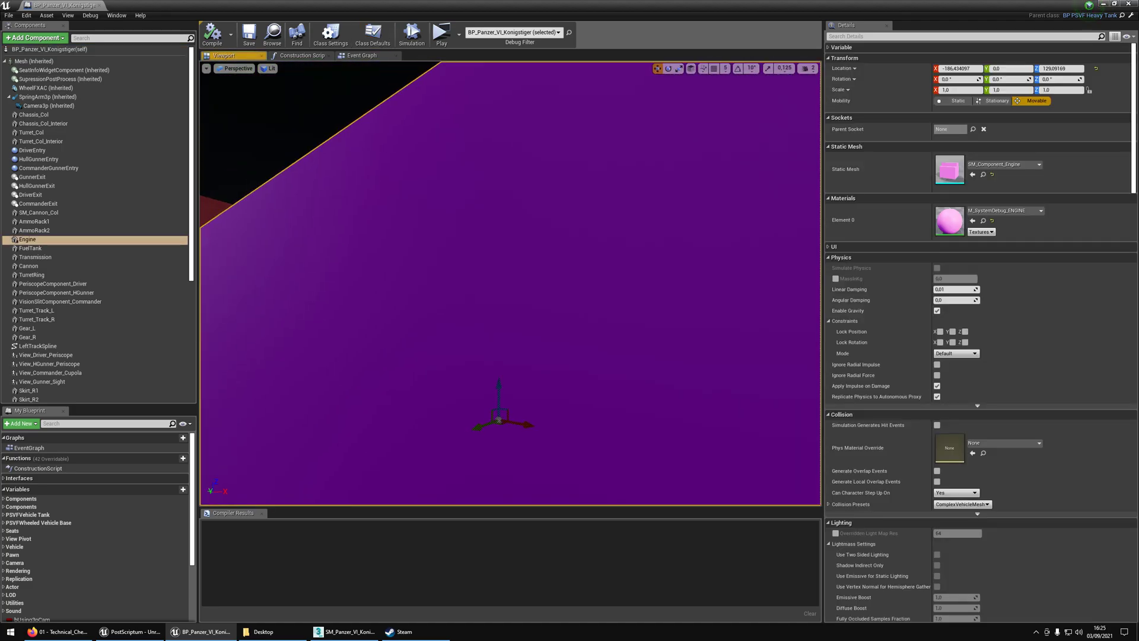
{"action": "key", "text": "s"}
{"action": "right_click_drag", "start_coordinate": [511, 284], "coordinate": [587, 285]}
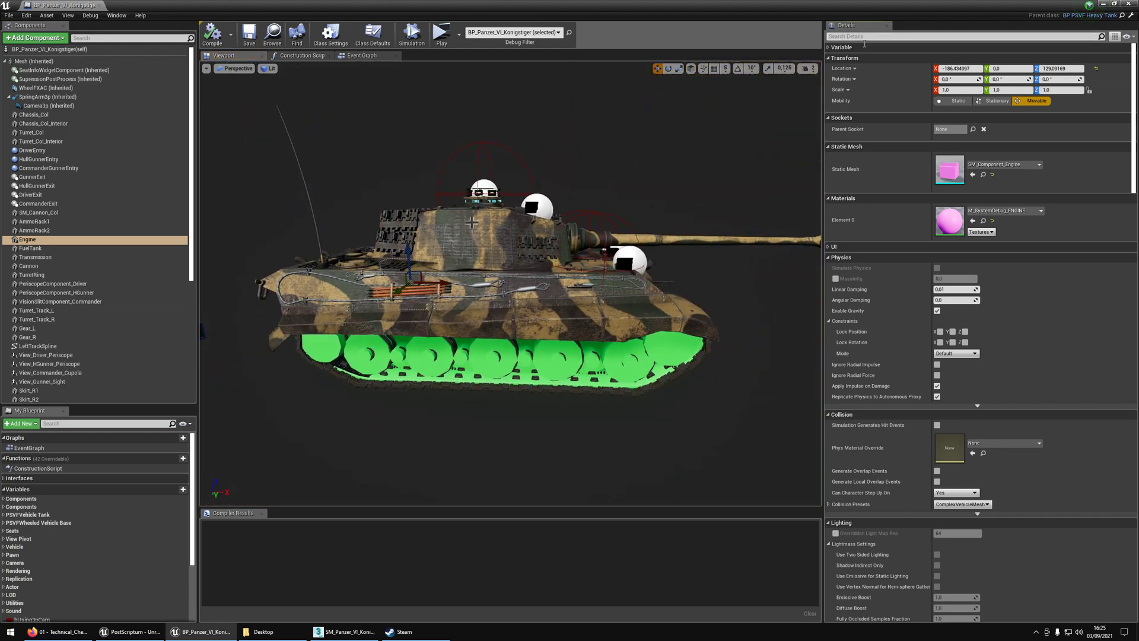
Step: Filter the Engine component's details by "sound", then locate its Engine Start Sound cue in the content browser and preview it
{"action": "left_click", "coordinate": [864, 38]}
{"action": "type", "text": "sound"}
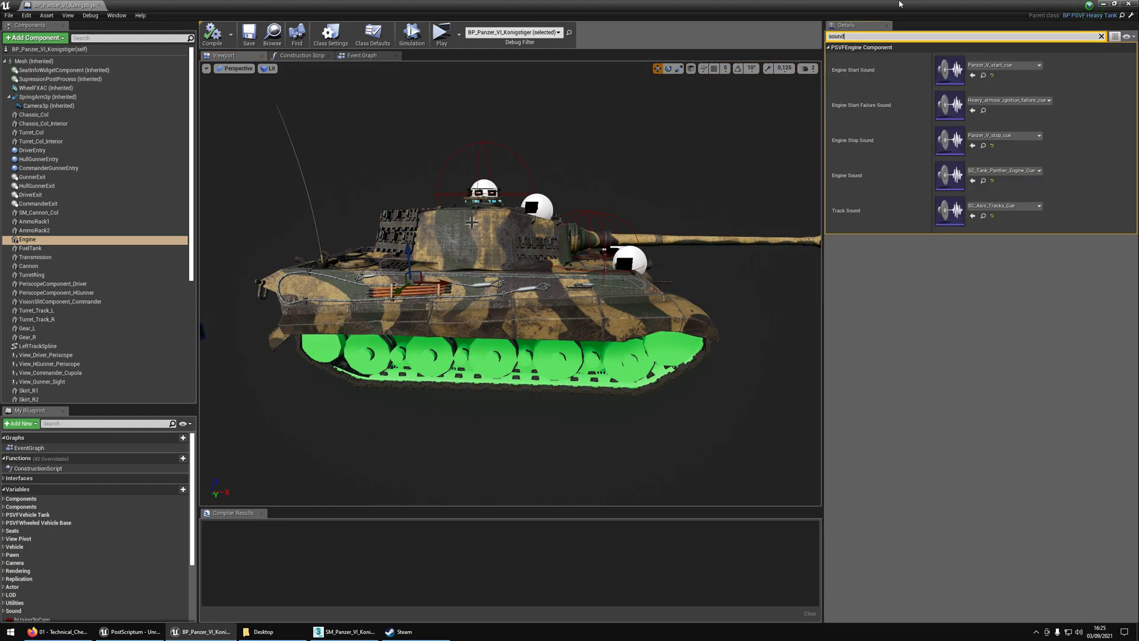
{"action": "left_click_drag", "start_coordinate": [899, 3], "coordinate": [967, 13]}
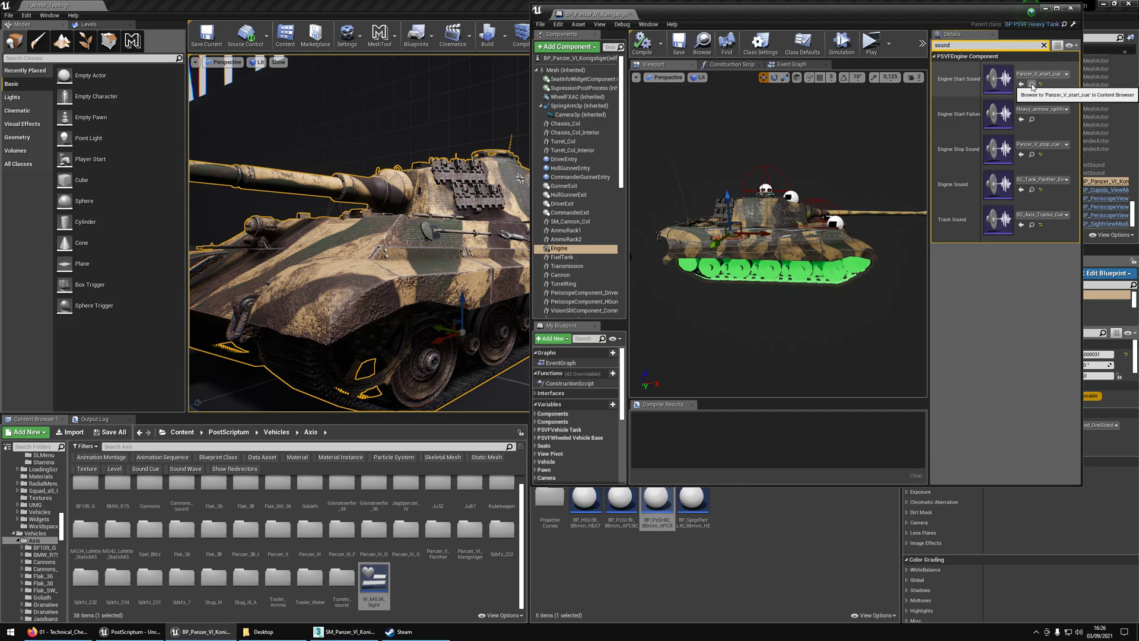
{"action": "left_click", "coordinate": [1032, 88]}
{"action": "left_click", "coordinate": [211, 496]}
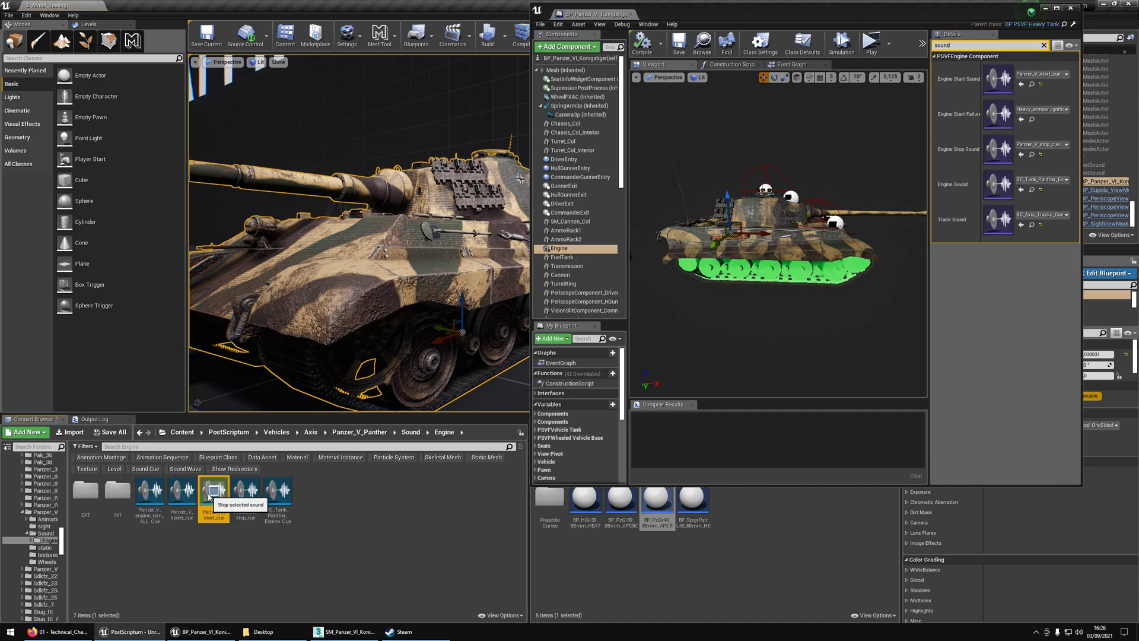
{"action": "left_click", "coordinate": [217, 495]}
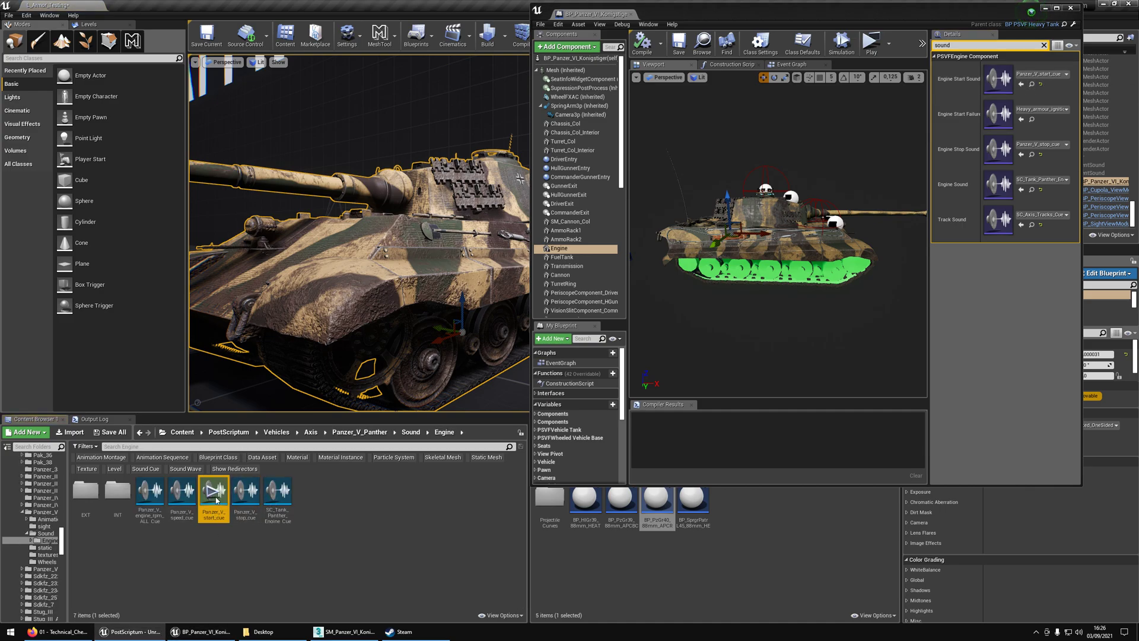
Step: Browse the Vehicles > Axis > Panzer_VI_Konigstiger folder in the content browser to examine its contents
{"action": "left_click", "coordinate": [310, 431]}
{"action": "scroll", "coordinate": [364, 586], "scroll_direction": "down", "scroll_amount": 1}
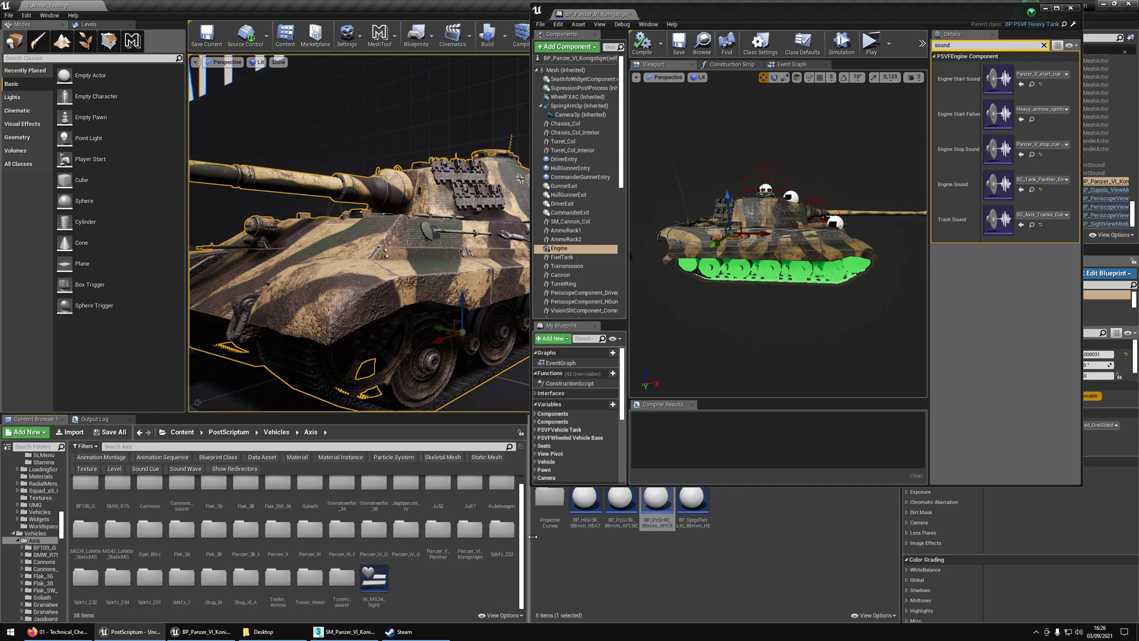
{"action": "double_click", "coordinate": [469, 530]}
{"action": "scroll", "coordinate": [143, 533], "scroll_direction": "up", "scroll_amount": 1}
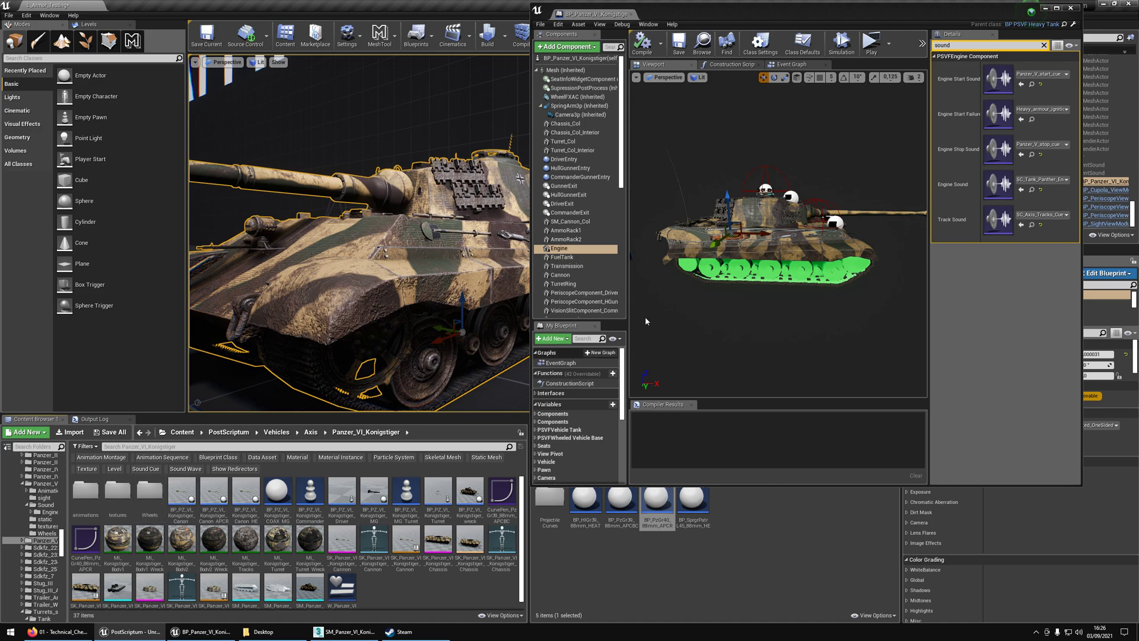
Step: Locate the Engine component's start failure, stop and engine sound cues in the content browser, widening the details for the full names
{"action": "left_click", "coordinate": [1031, 119]}
{"action": "mouse_move", "coordinate": [149, 491]}
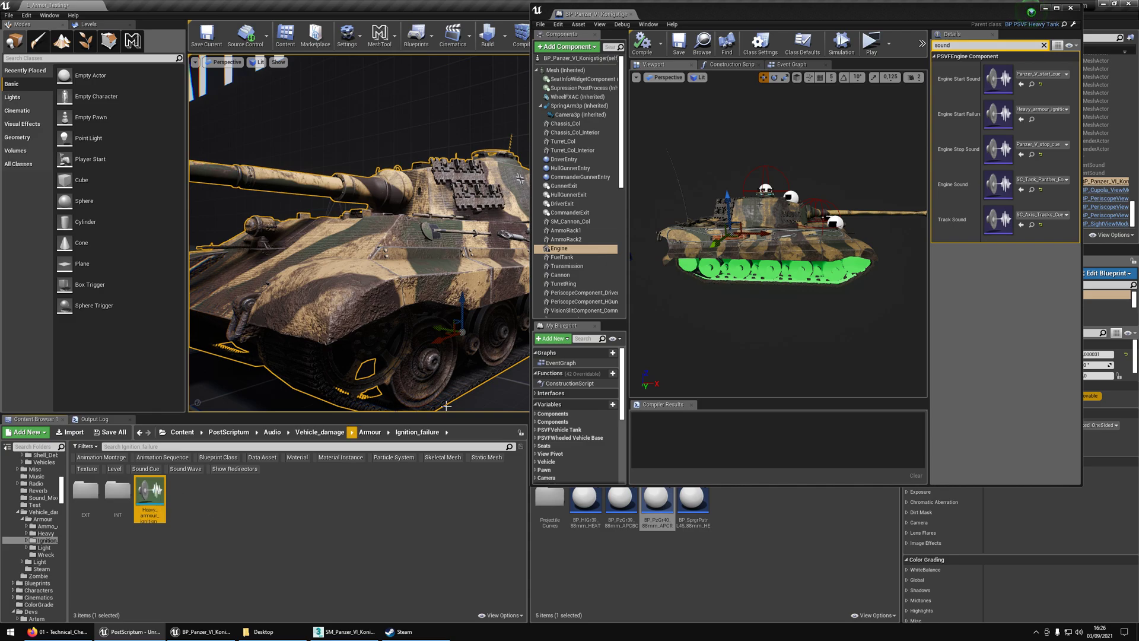
{"action": "left_click_drag", "start_coordinate": [923, 204], "coordinate": [837, 204]}
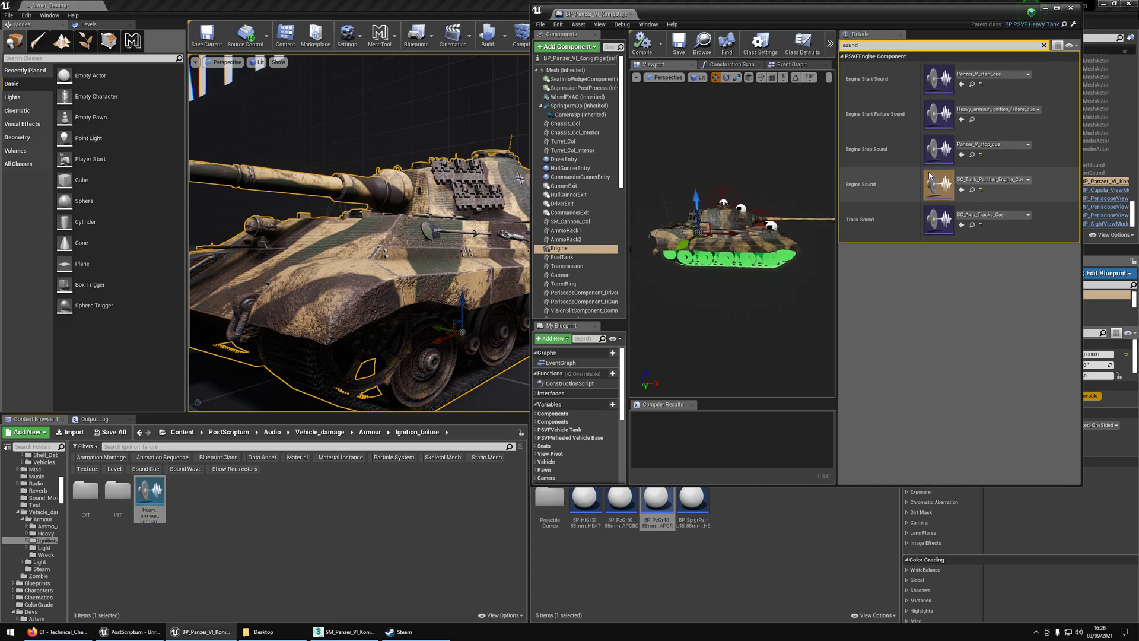
{"action": "left_click", "coordinate": [974, 155]}
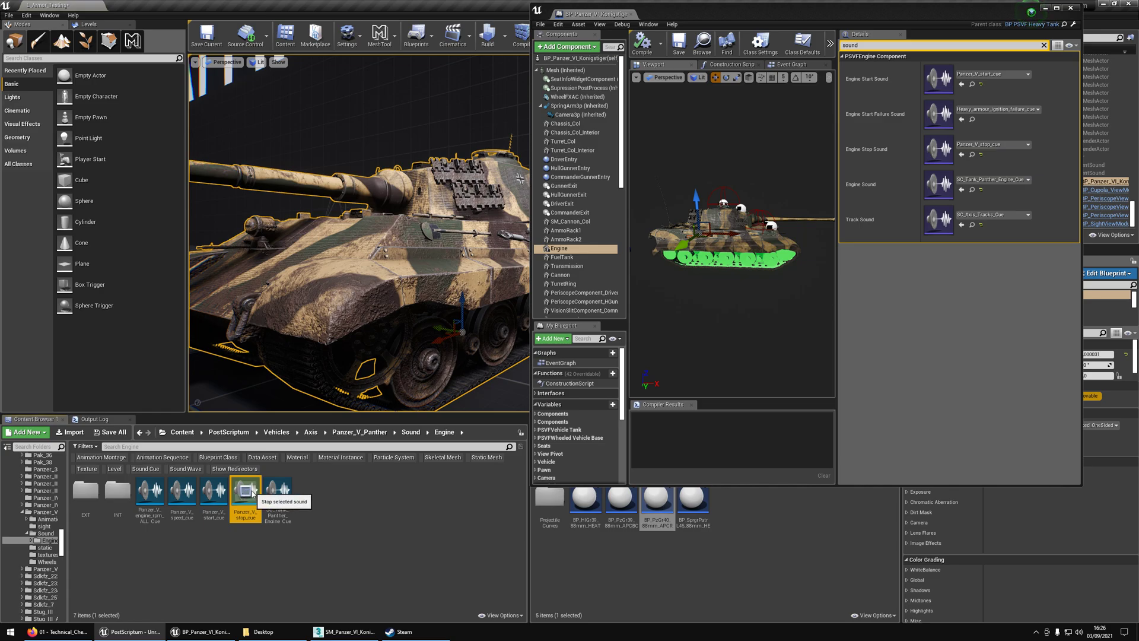
{"action": "left_click", "coordinate": [971, 190]}
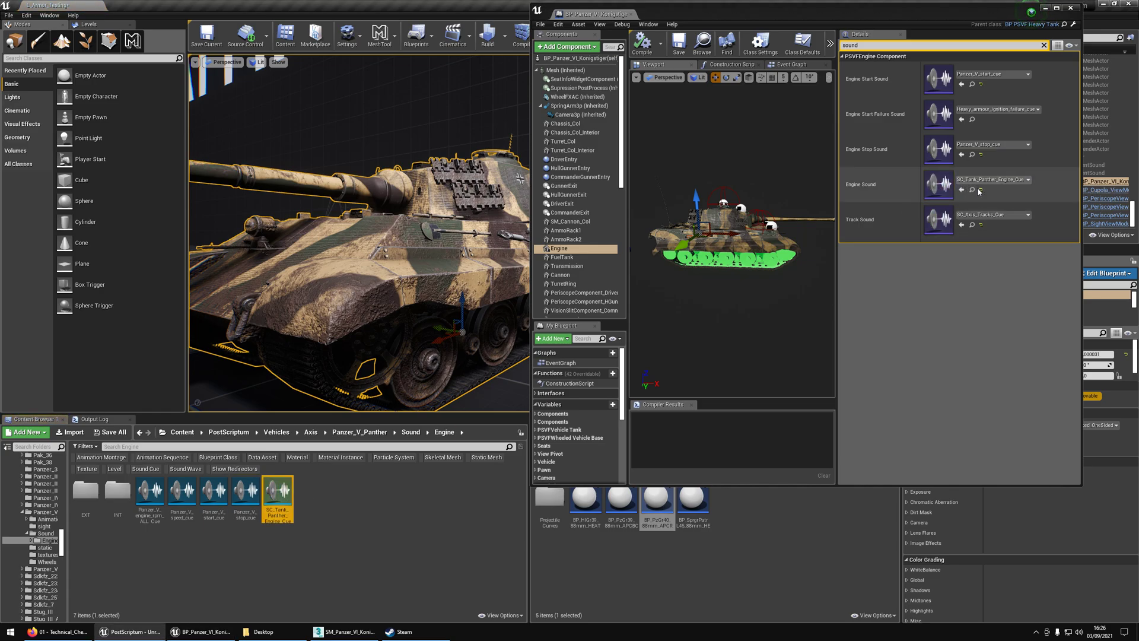
Step: Open the SC_Tank_Panther_Engine_Cue sound cue and examine the wave players in its Interior group, selecting the INT_speed_01 node
{"action": "double_click", "coordinate": [292, 511]}
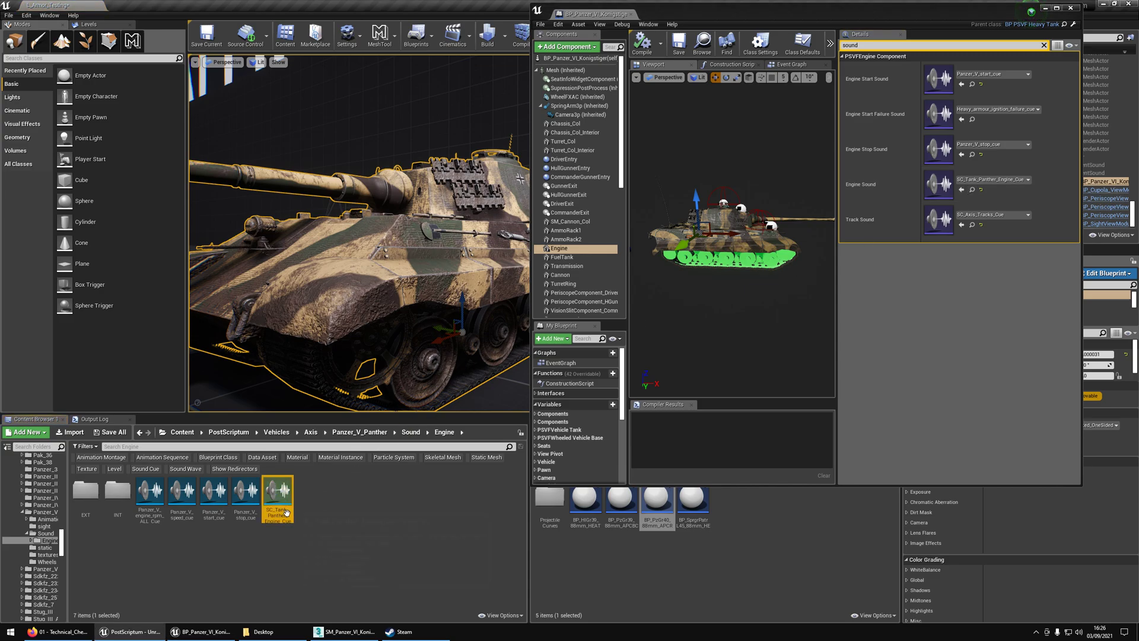
{"action": "scroll", "coordinate": [691, 231], "scroll_direction": "up", "scroll_amount": 5}
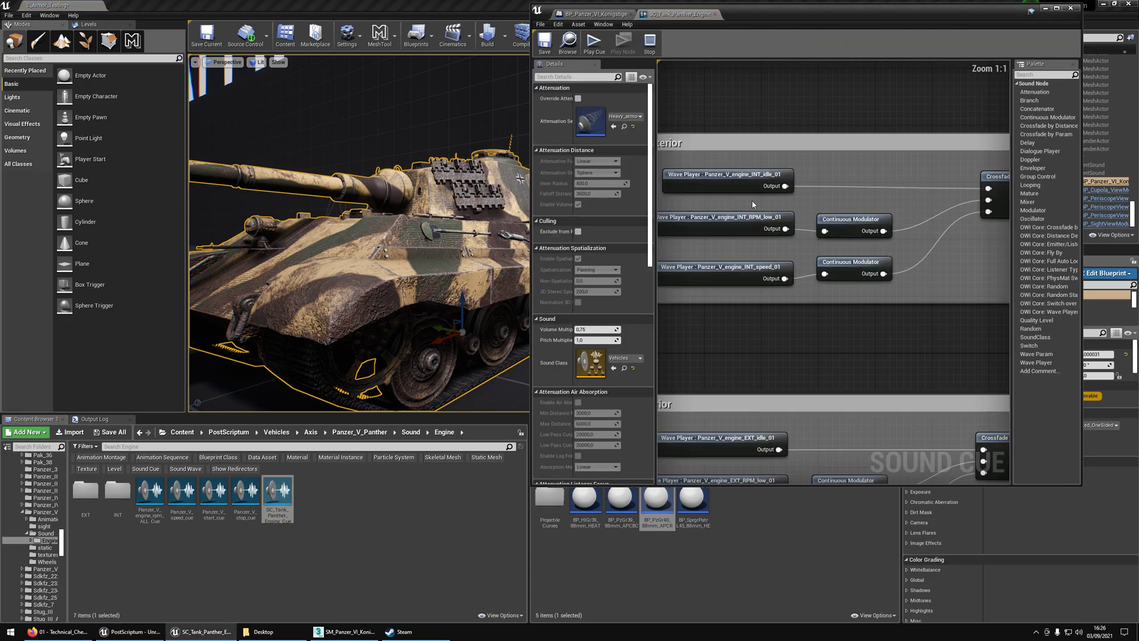
{"action": "left_click", "coordinate": [771, 178]}
{"action": "right_click_drag", "start_coordinate": [774, 202], "coordinate": [849, 156]}
{"action": "left_click_drag", "start_coordinate": [850, 157], "coordinate": [804, 178]}
{"action": "left_click", "coordinate": [800, 206]}
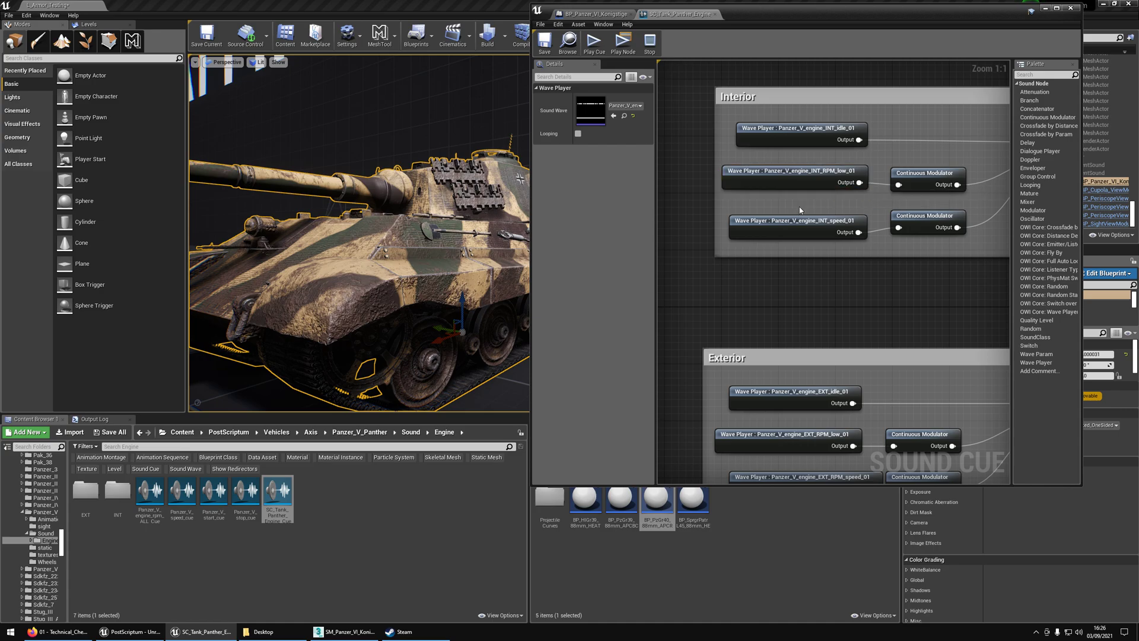
{"action": "left_click", "coordinate": [797, 220]}
Step: Select the three Exterior wave players of the Panther engine cue to review them, then close the cue
{"action": "right_click_drag", "start_coordinate": [834, 253], "coordinate": [839, 187]}
{"action": "scroll", "coordinate": [832, 187], "scroll_direction": "down", "scroll_amount": 2}
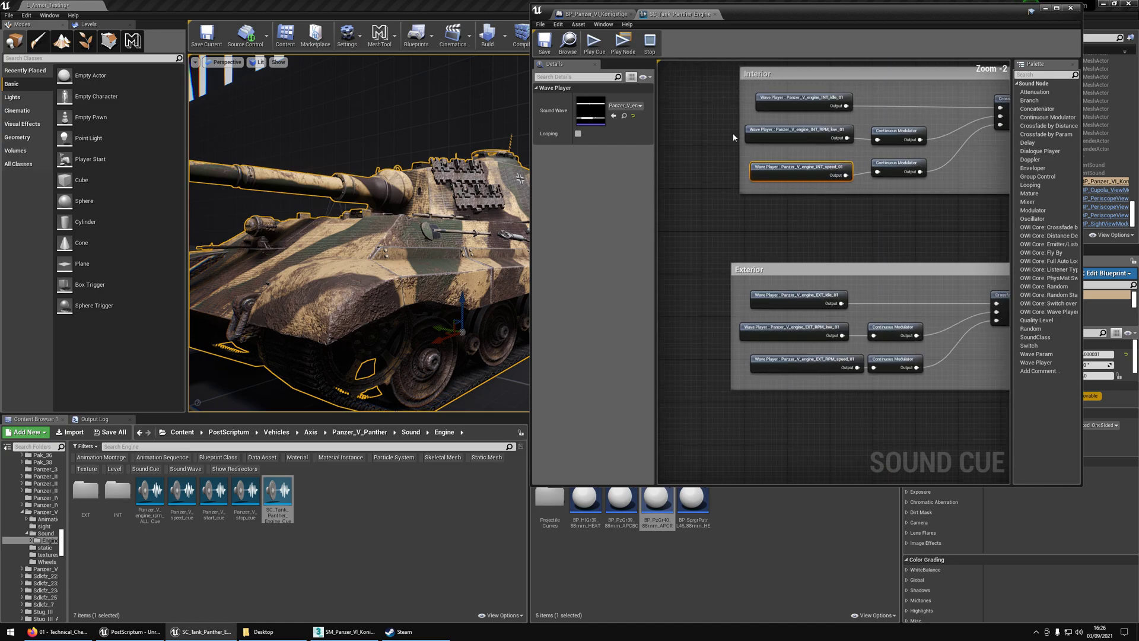
{"action": "left_click_drag", "start_coordinate": [736, 279], "coordinate": [863, 375]}
{"action": "scroll", "coordinate": [780, 243], "scroll_direction": "down", "scroll_amount": 1}
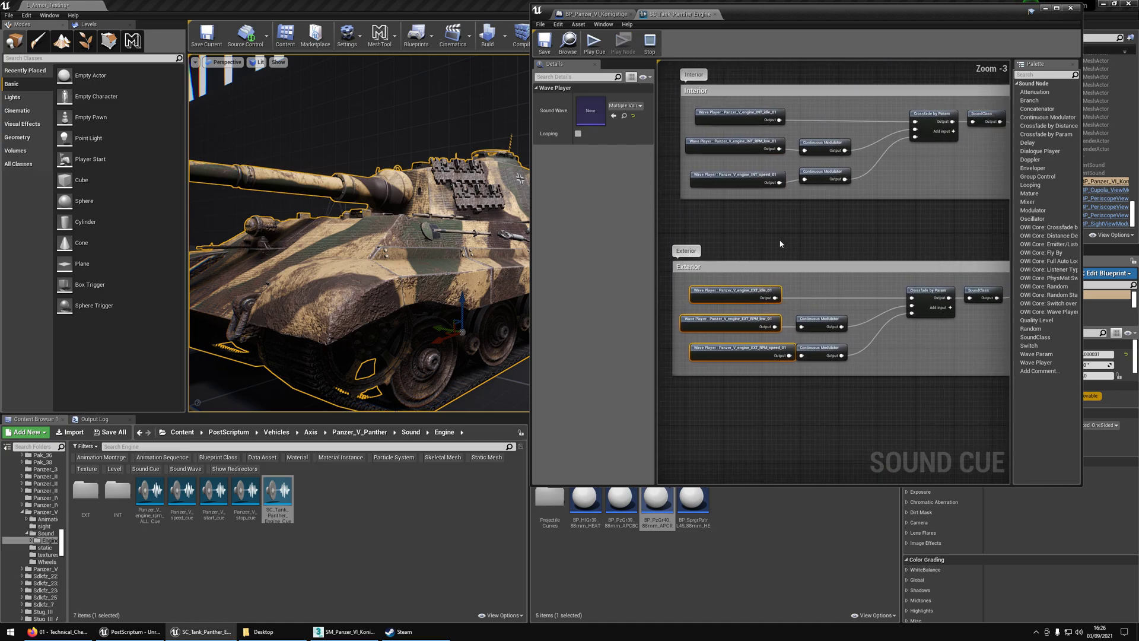
{"action": "left_click", "coordinate": [715, 14]}
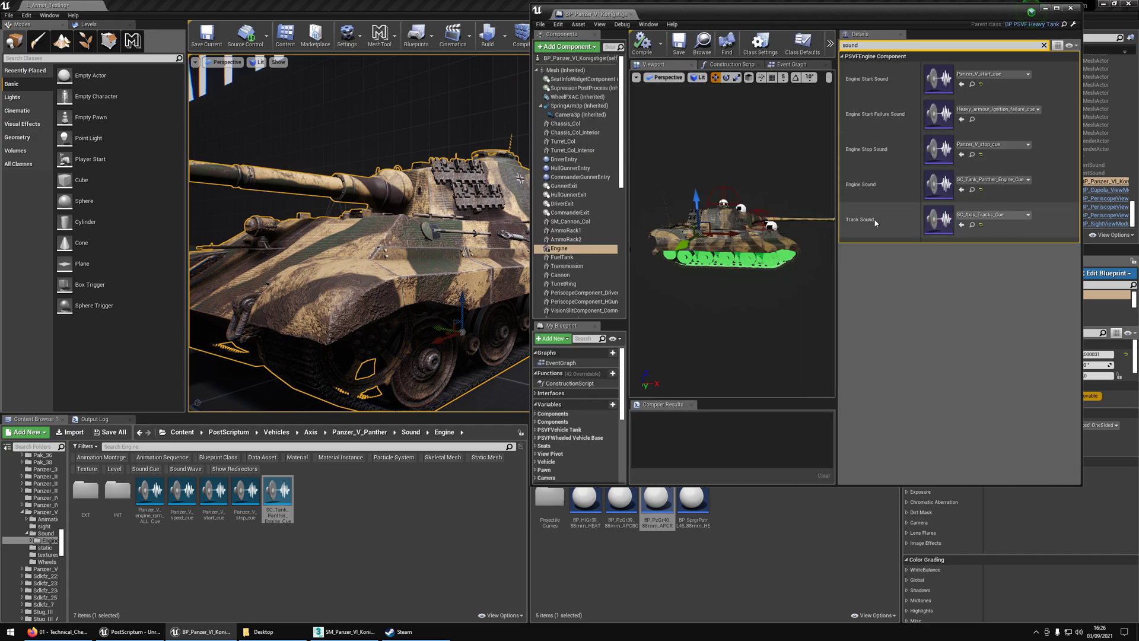
Step: Locate the Engine component's Track Sound cue in the content browser and open it to examine its INT and EXT wave players
{"action": "left_click", "coordinate": [972, 225]}
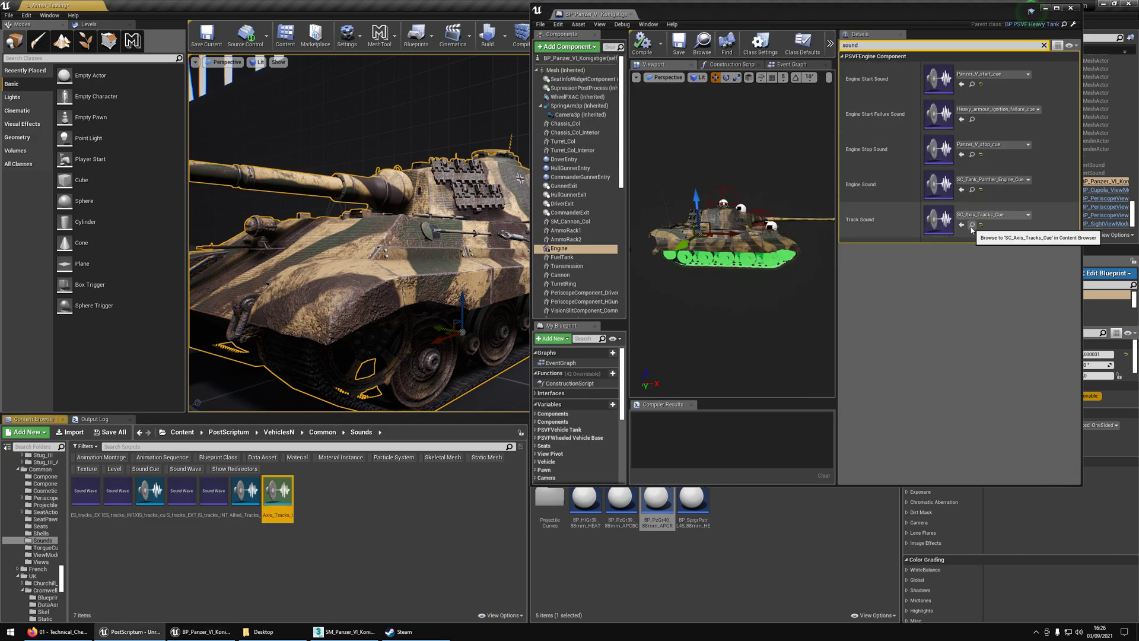
{"action": "double_click", "coordinate": [280, 520]}
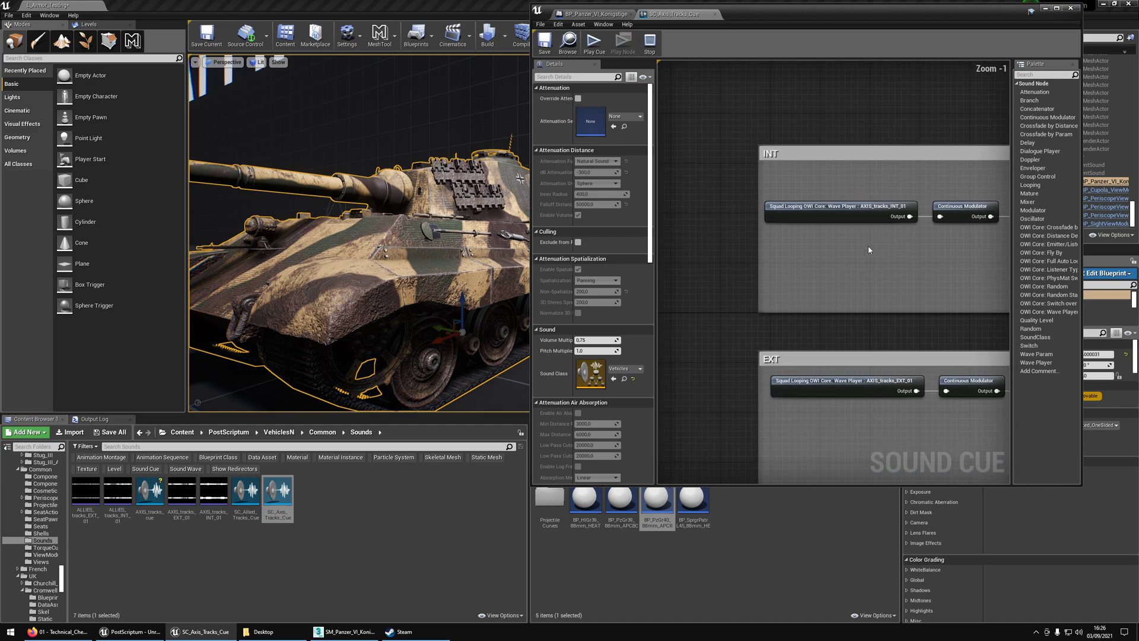
{"action": "left_click", "coordinate": [871, 214]}
{"action": "scroll", "coordinate": [806, 237], "scroll_direction": "down", "scroll_amount": 2}
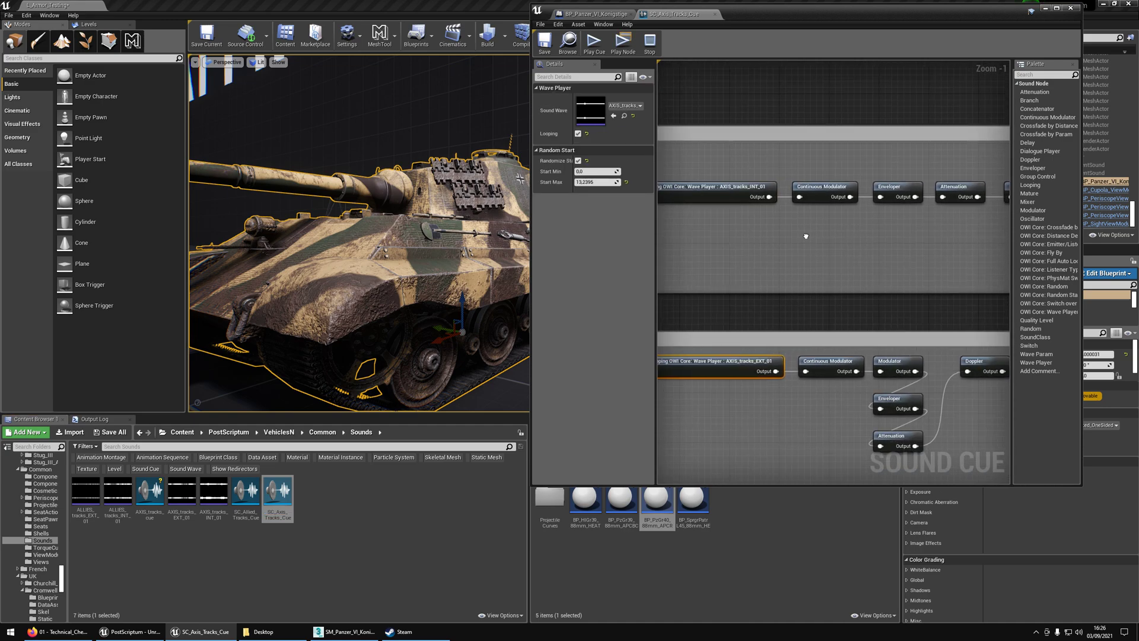
Step: Locate the AXIS_tracks_INT_01 sound wave in the content browser, review the cue's INT node chain, and close the track cue
{"action": "left_click", "coordinate": [624, 115]}
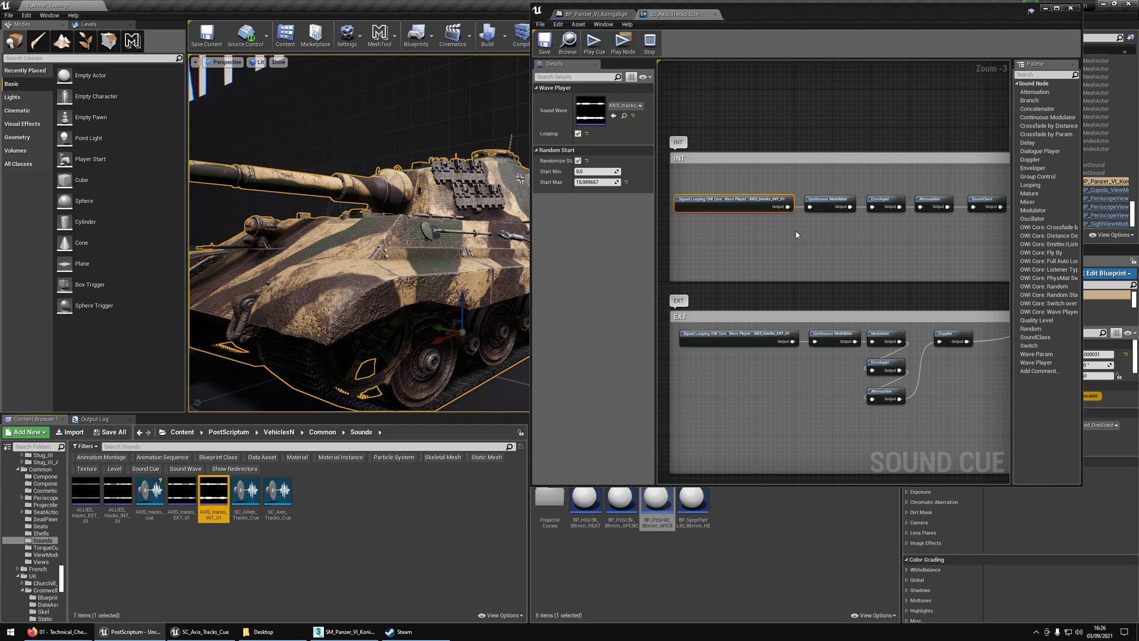
{"action": "scroll", "coordinate": [785, 248], "scroll_direction": "down", "scroll_amount": 2}
{"action": "left_click_drag", "start_coordinate": [907, 209], "coordinate": [726, 233]}
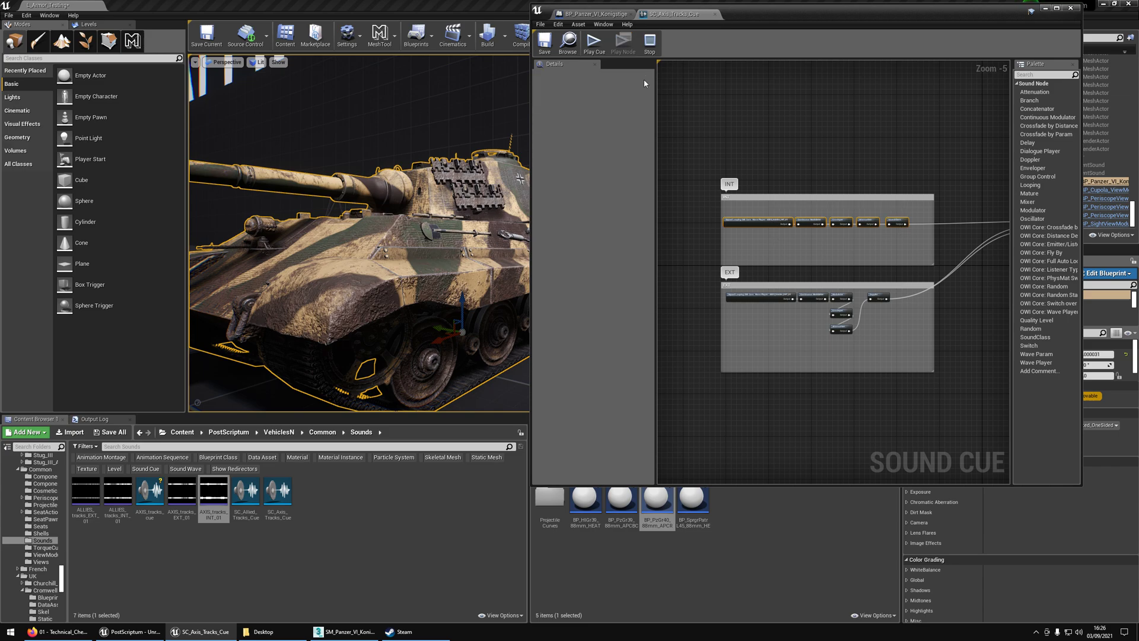
{"action": "left_click", "coordinate": [714, 14]}
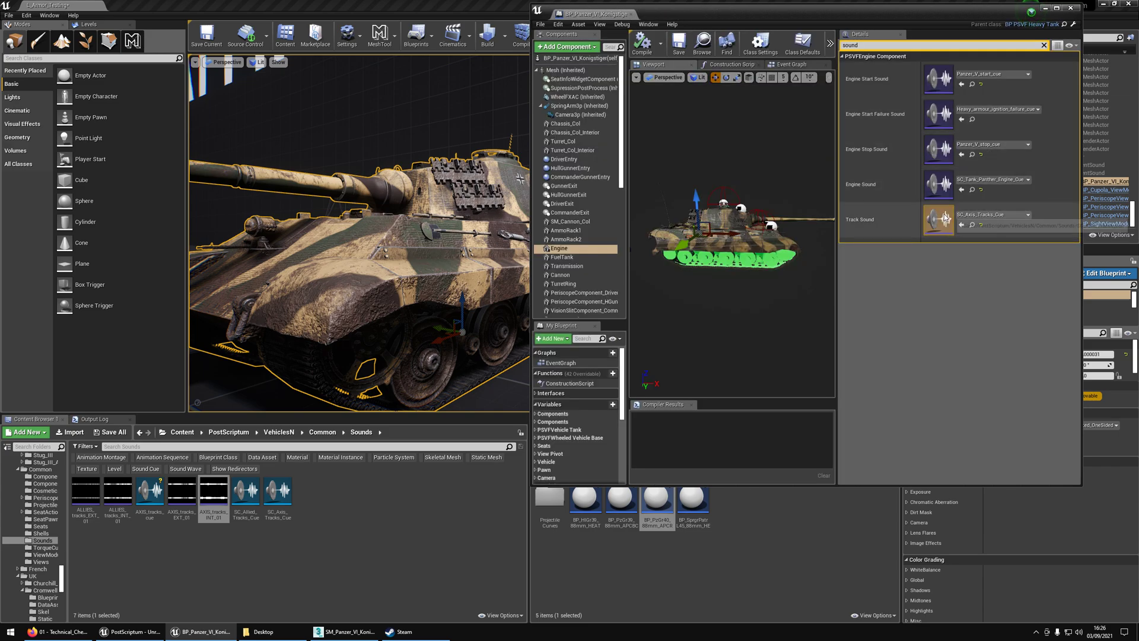
Step: Switch to the 01 - Technical_Checklist document and review its Sounds items, highlighting the engine, firing cannon and TrackSound lines
{"action": "key", "text": "alt+Tab"}
{"action": "key", "text": "alt+Tab"}
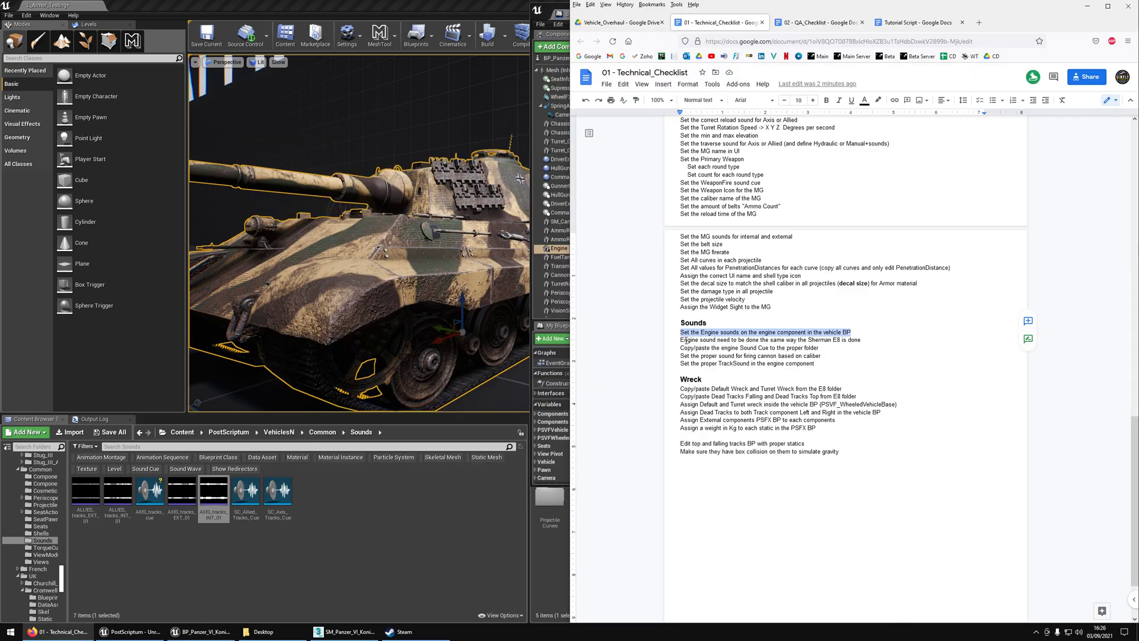
{"action": "left_click_drag", "start_coordinate": [681, 340], "coordinate": [867, 345]}
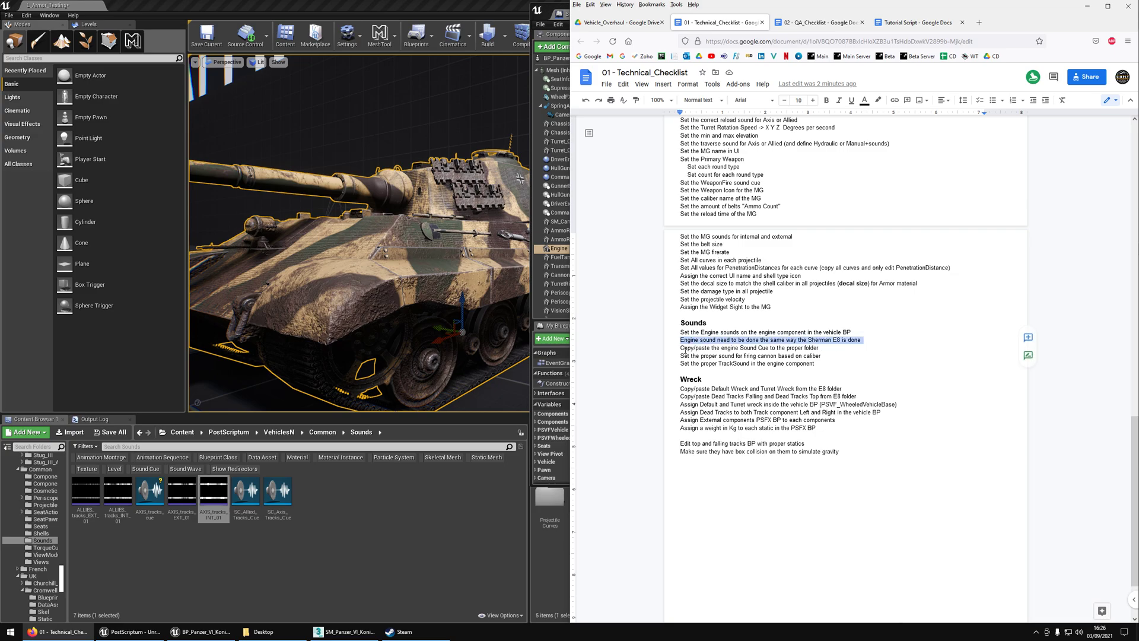
{"action": "left_click_drag", "start_coordinate": [681, 349], "coordinate": [810, 350]}
{"action": "left_click_drag", "start_coordinate": [696, 356], "coordinate": [794, 358]}
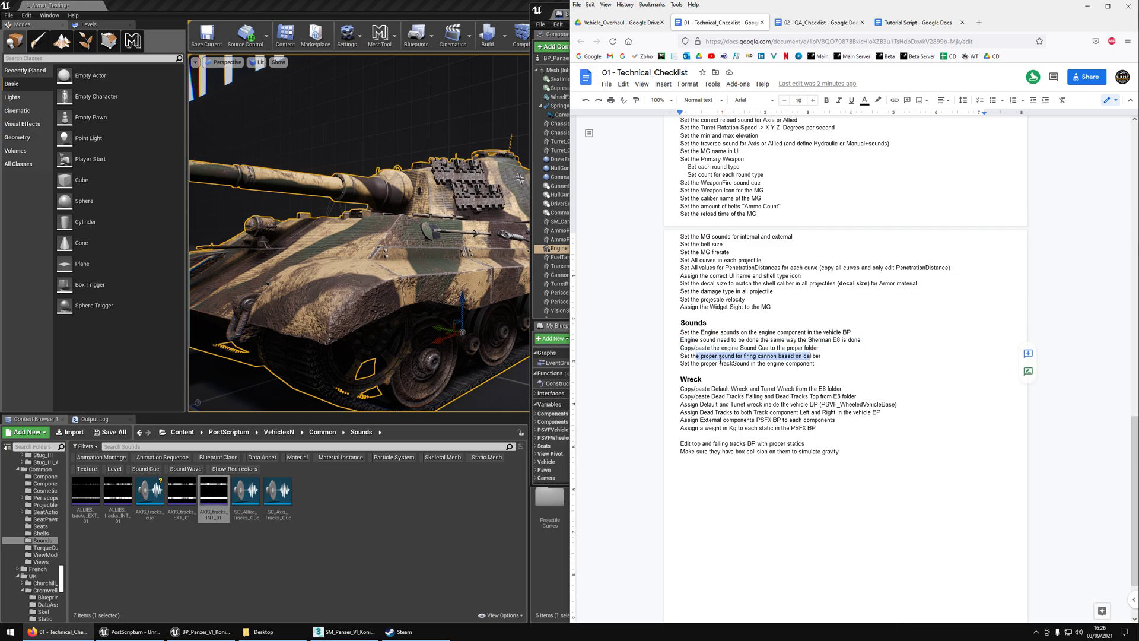
{"action": "left_click_drag", "start_coordinate": [692, 356], "coordinate": [768, 359]}
{"action": "left_click_drag", "start_coordinate": [785, 360], "coordinate": [829, 361]}
{"action": "left_click_drag", "start_coordinate": [776, 283], "coordinate": [708, 176]}
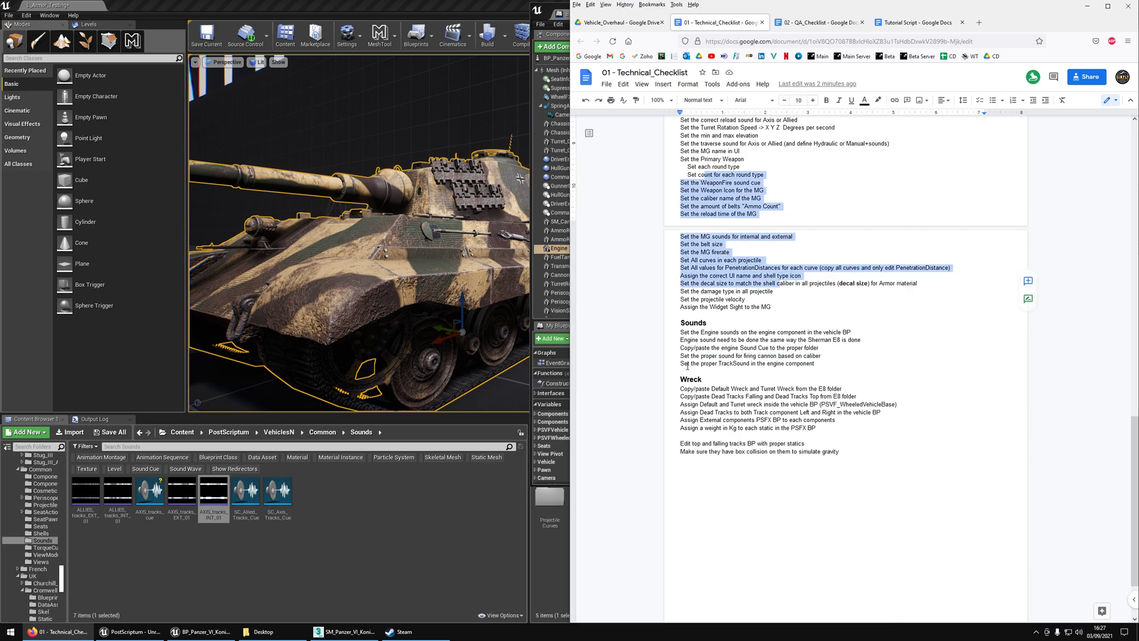
{"action": "left_click_drag", "start_coordinate": [687, 366], "coordinate": [808, 364]}
Step: Return to Unreal Editor, close the Konigstiger's vehicle blueprint and frame the whole tank in the level viewport
{"action": "key", "text": "alt+Tab"}
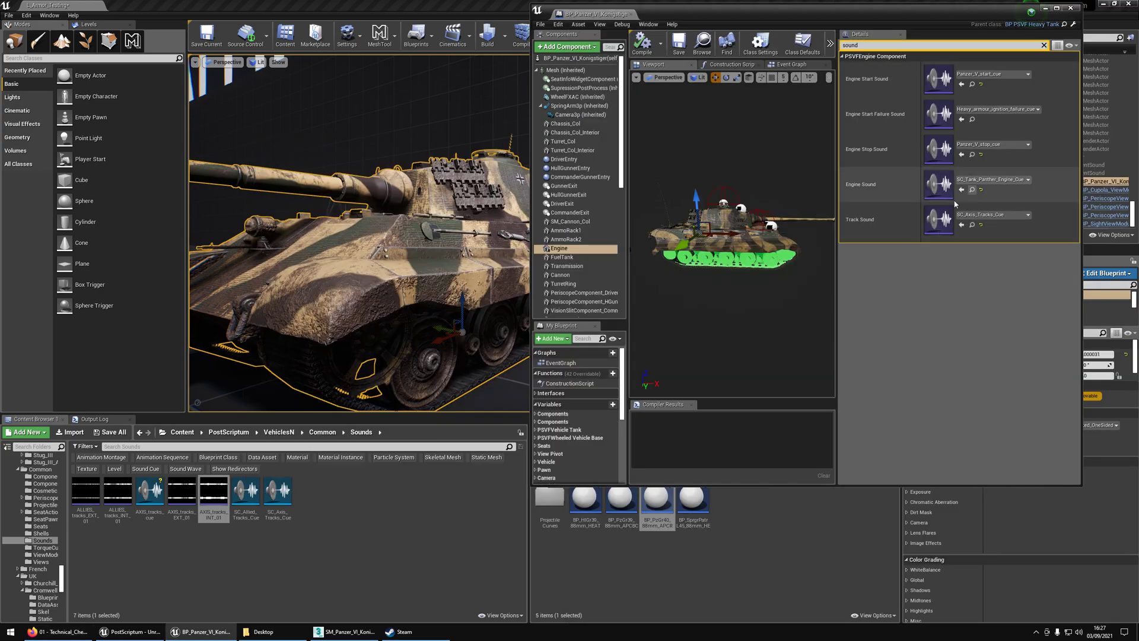
{"action": "middle_click", "coordinate": [598, 16]}
{"action": "key", "text": "s"}
{"action": "right_click_drag", "start_coordinate": [576, 195], "coordinate": [542, 199]}
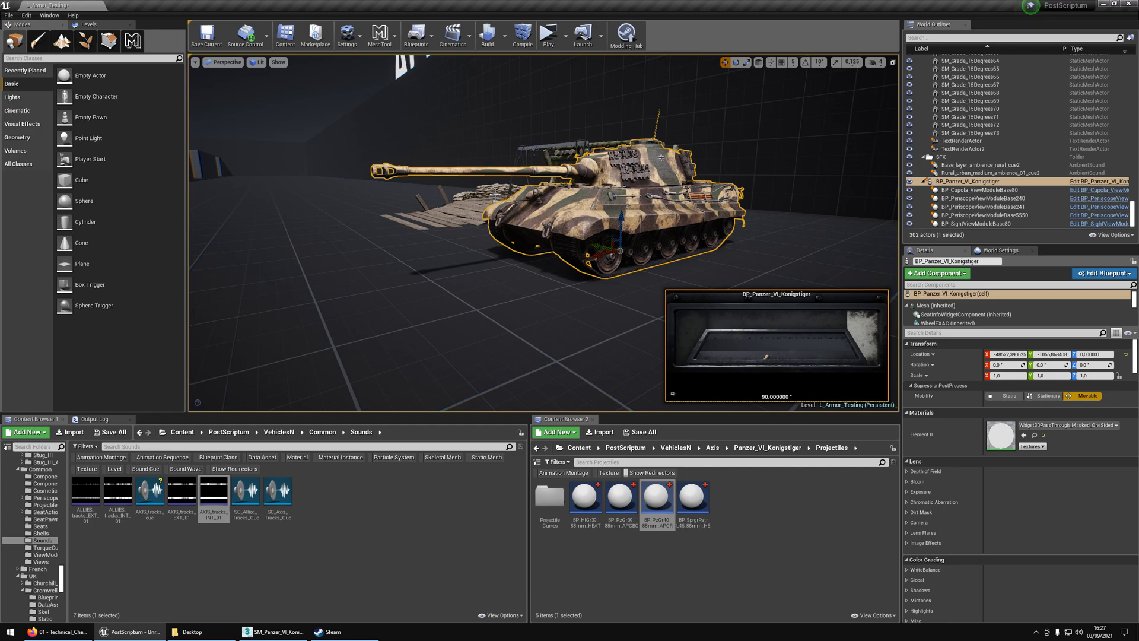